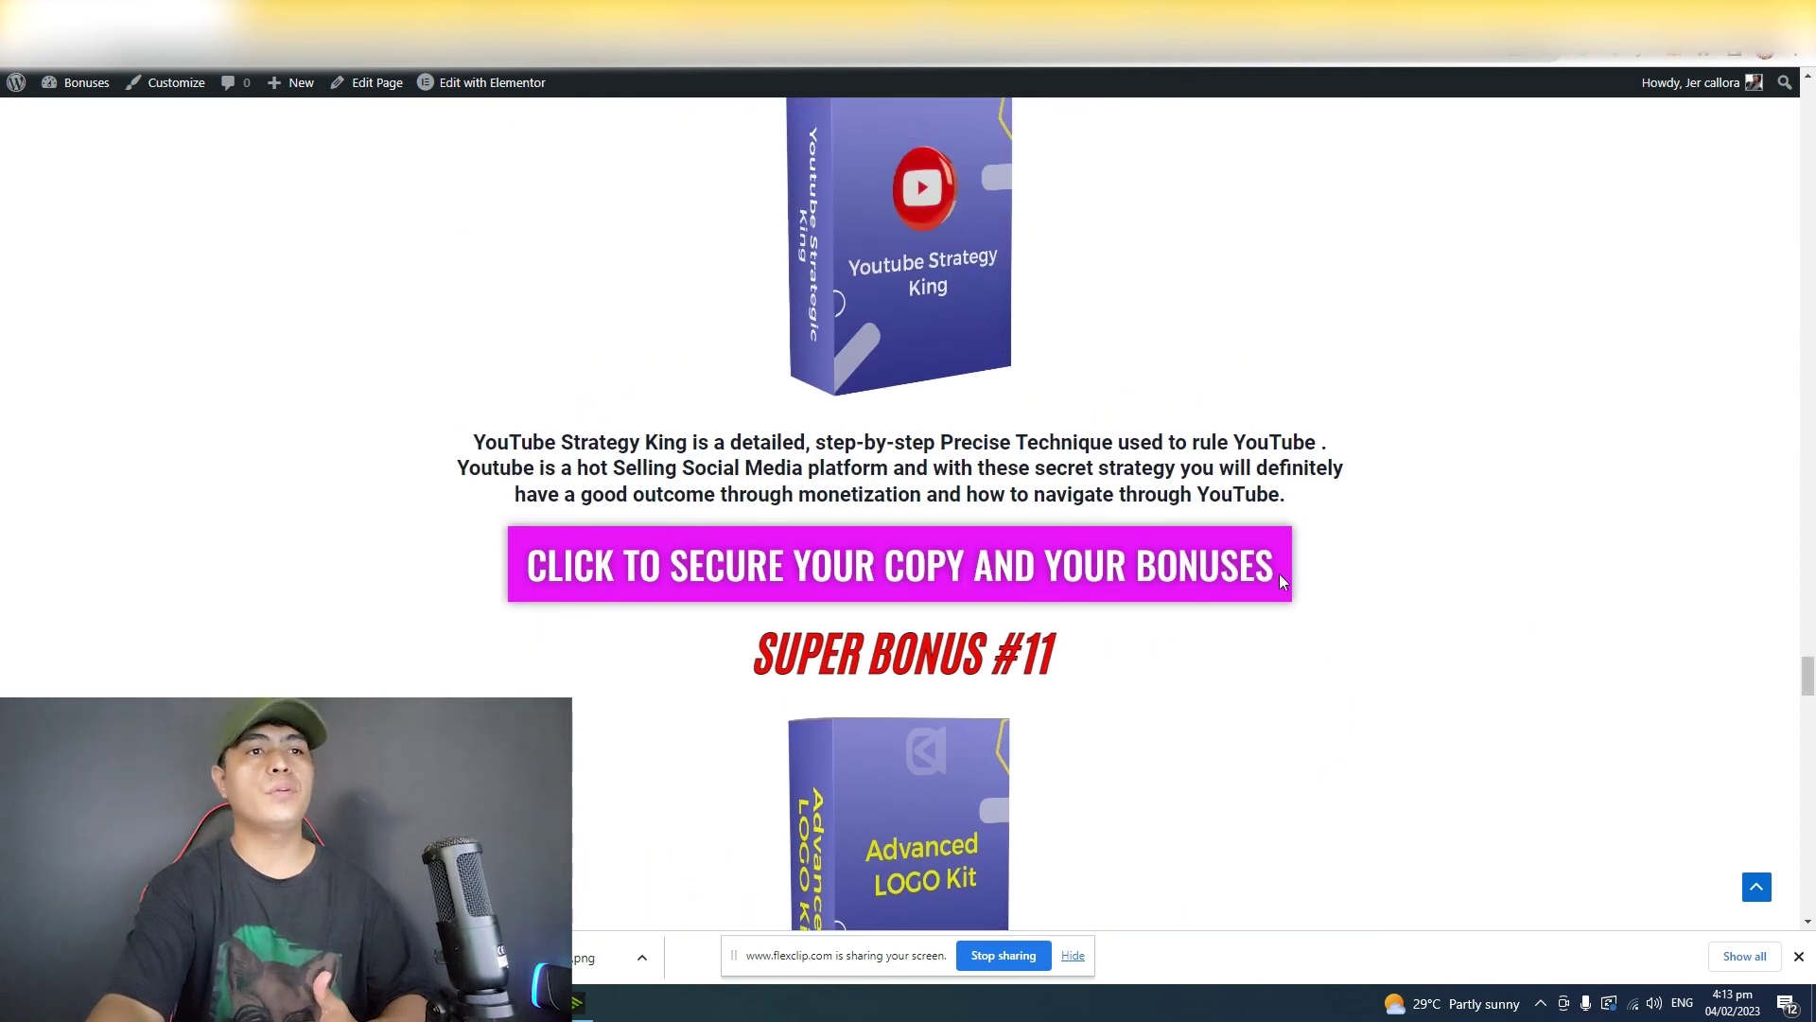
Step: Leave the WordPress bonus page and switch to the VidxTRA sales page tab
scroll(974, 566, up, 2)
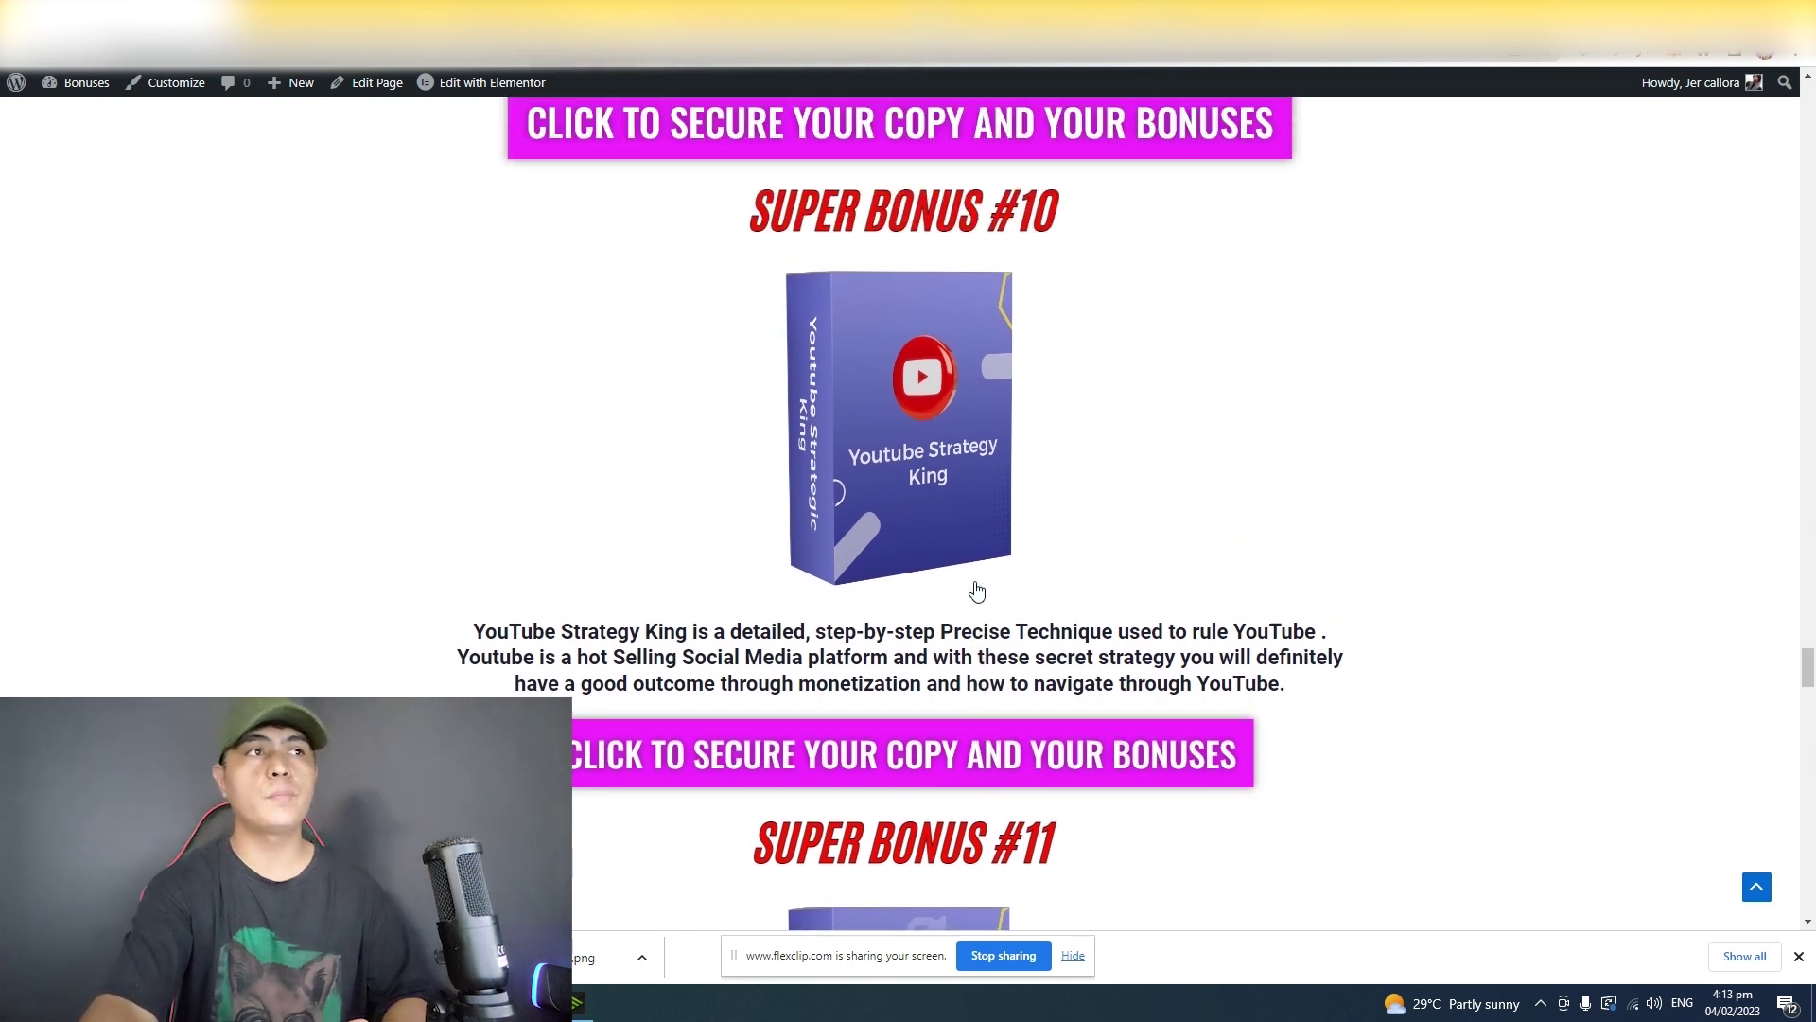
click(1248, 14)
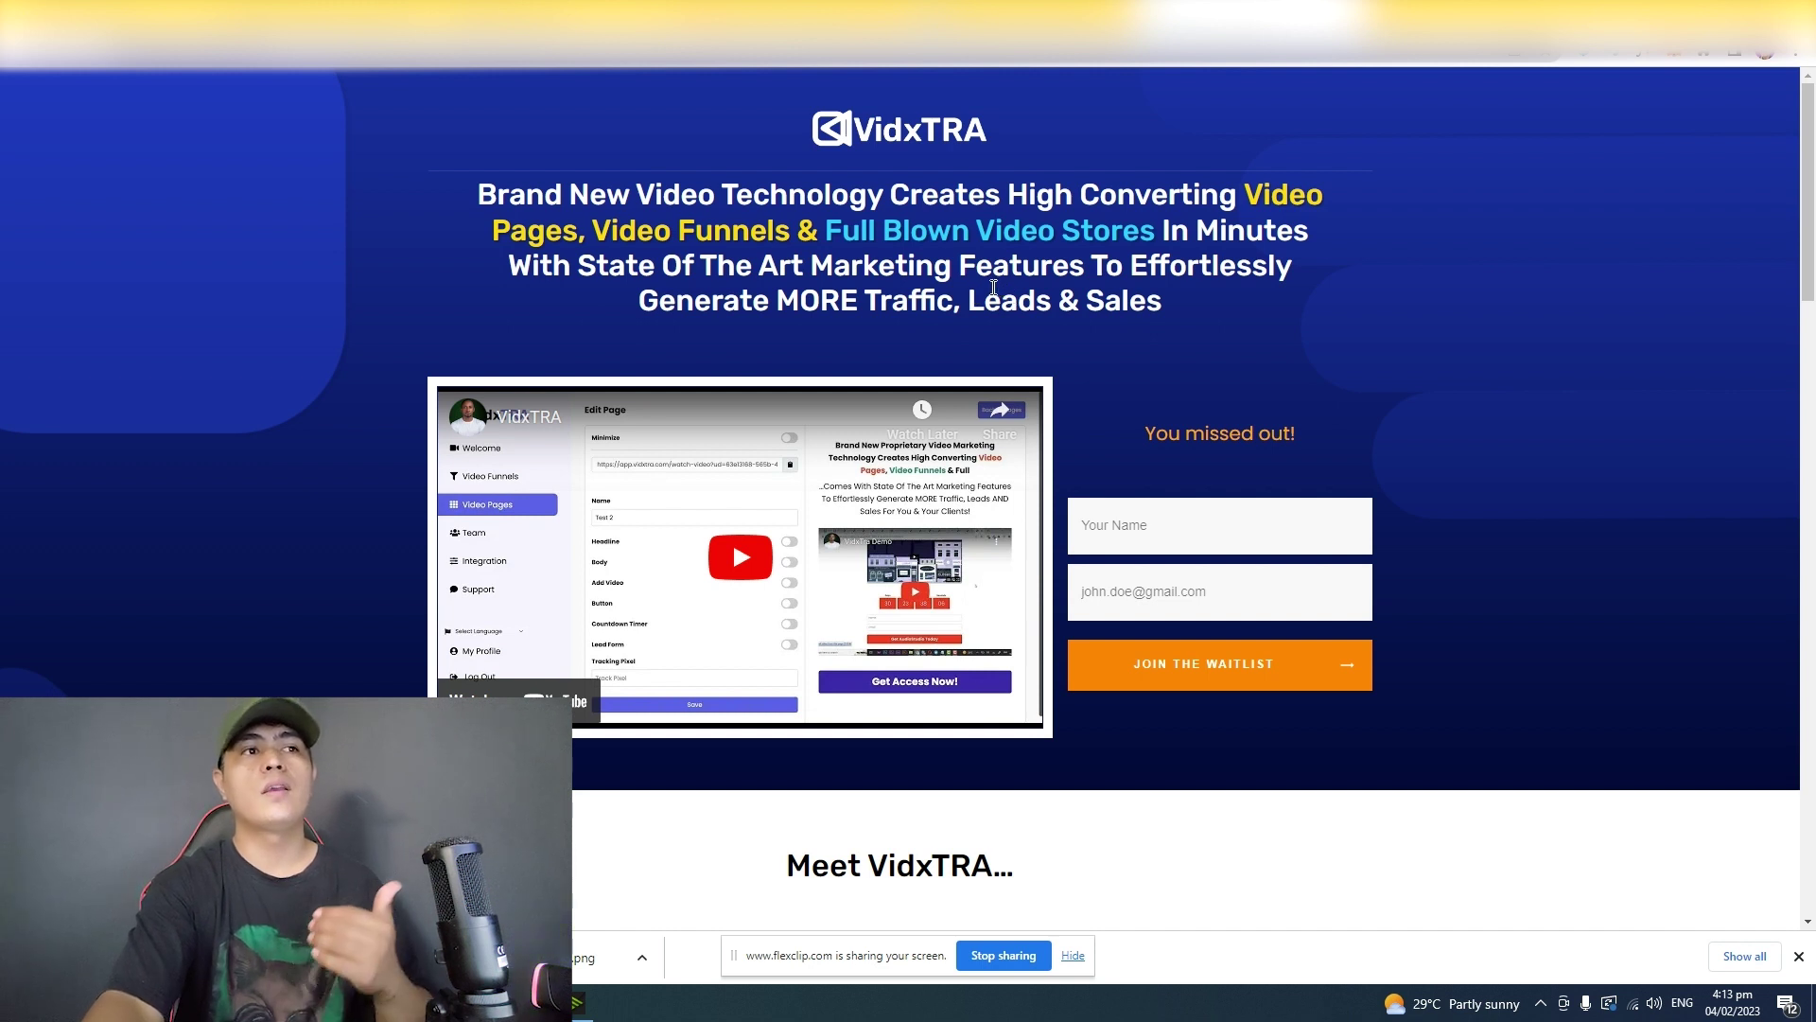
Step: Highlight the 'Leads & Sales' text on the sales page and scroll further down
drag(968, 299, 1184, 316)
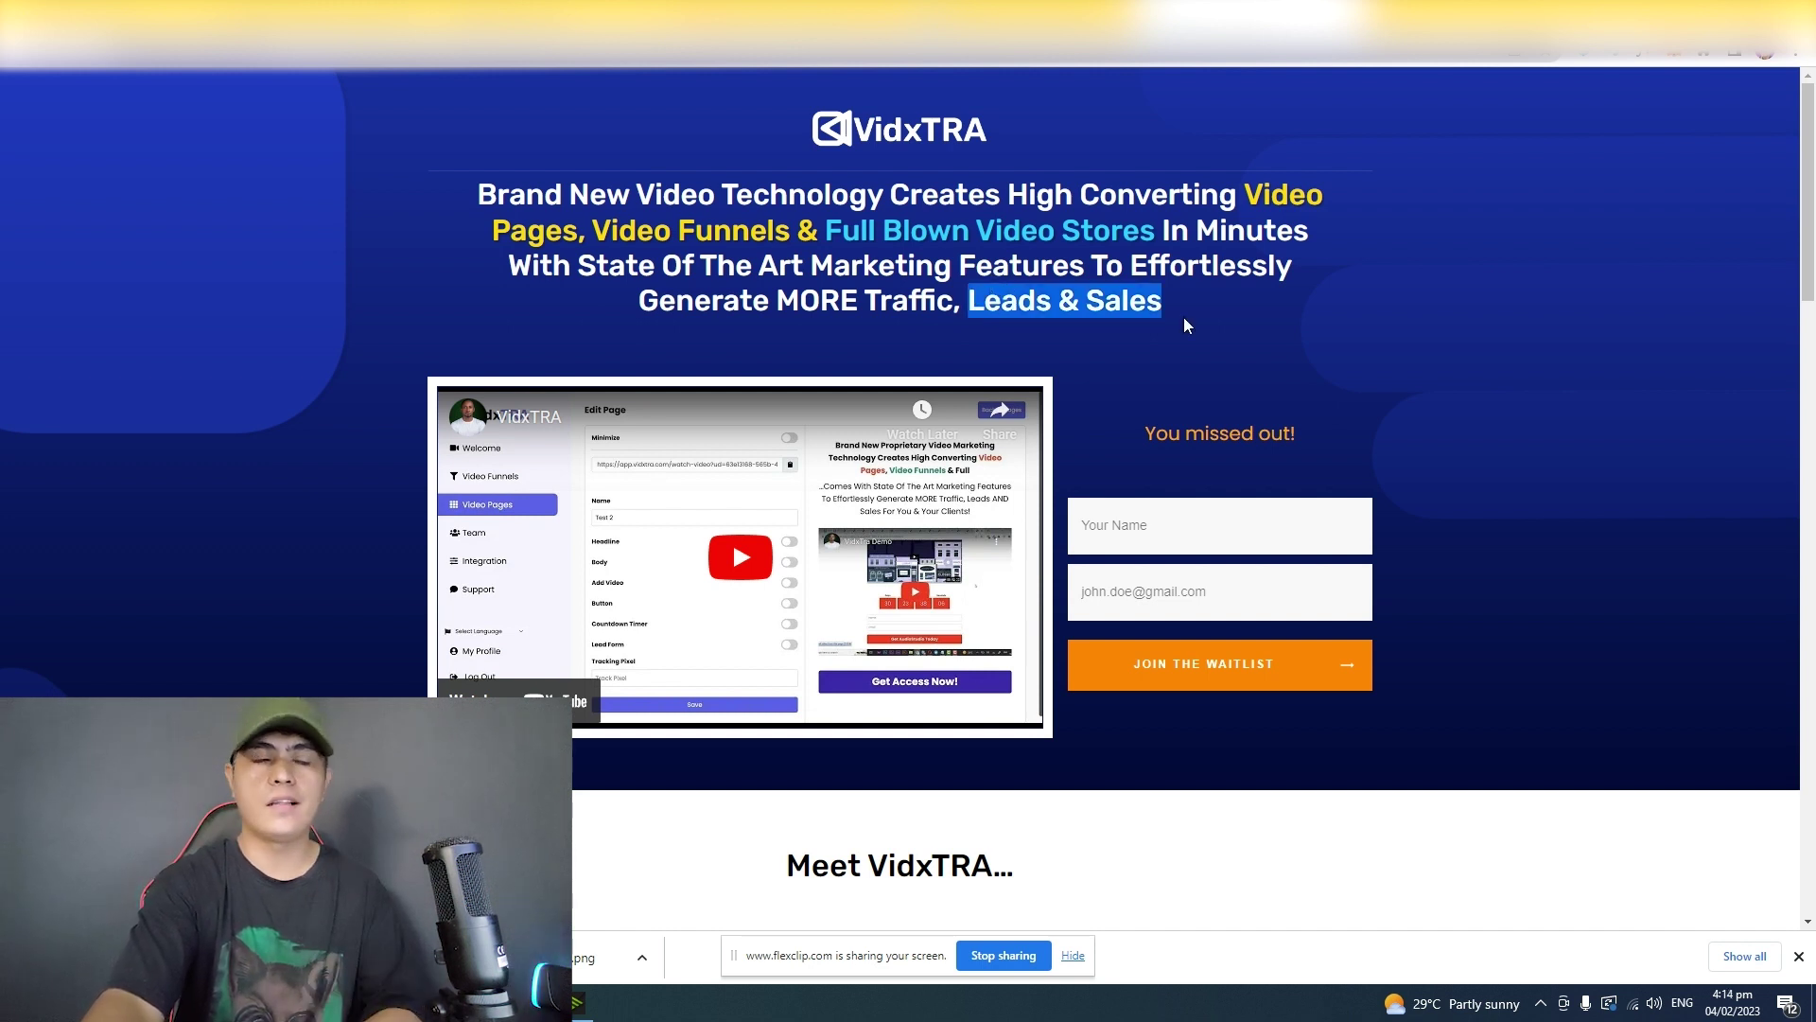
scroll(1156, 308, down, 1)
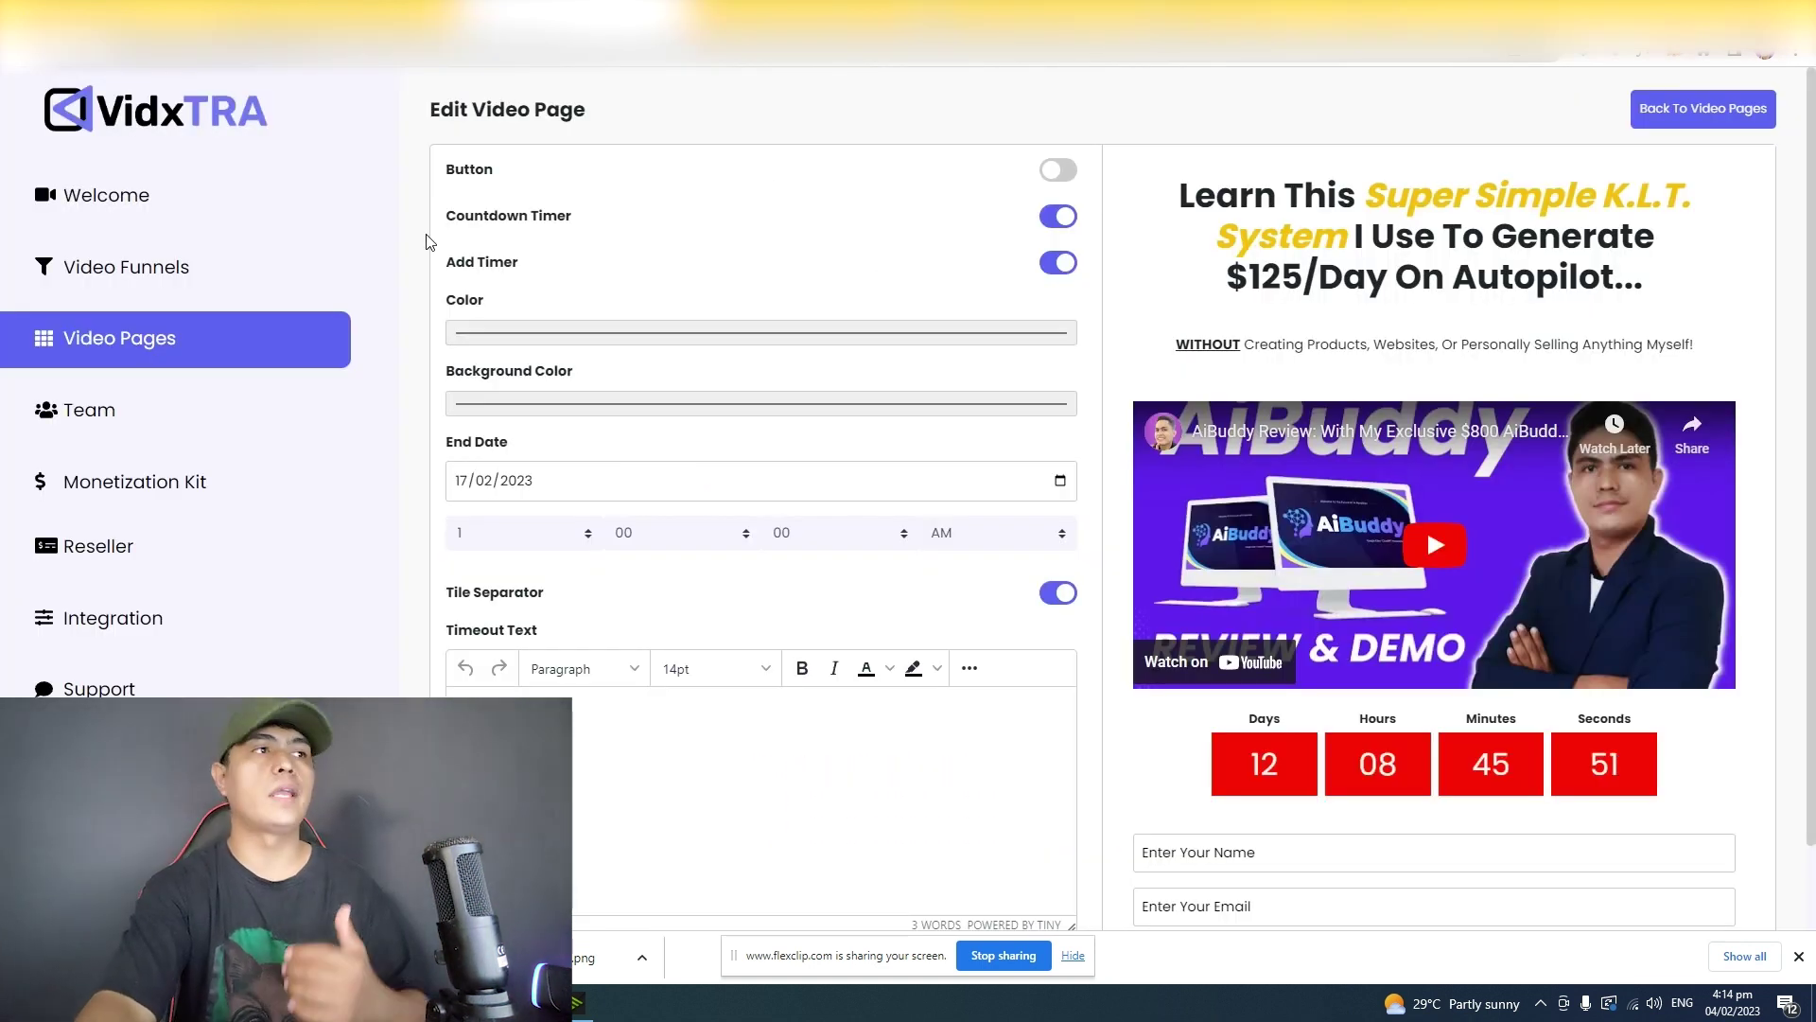
Step: Go through Welcome to Video Pages, cancel a new page, and open the TEst card's options
click(129, 210)
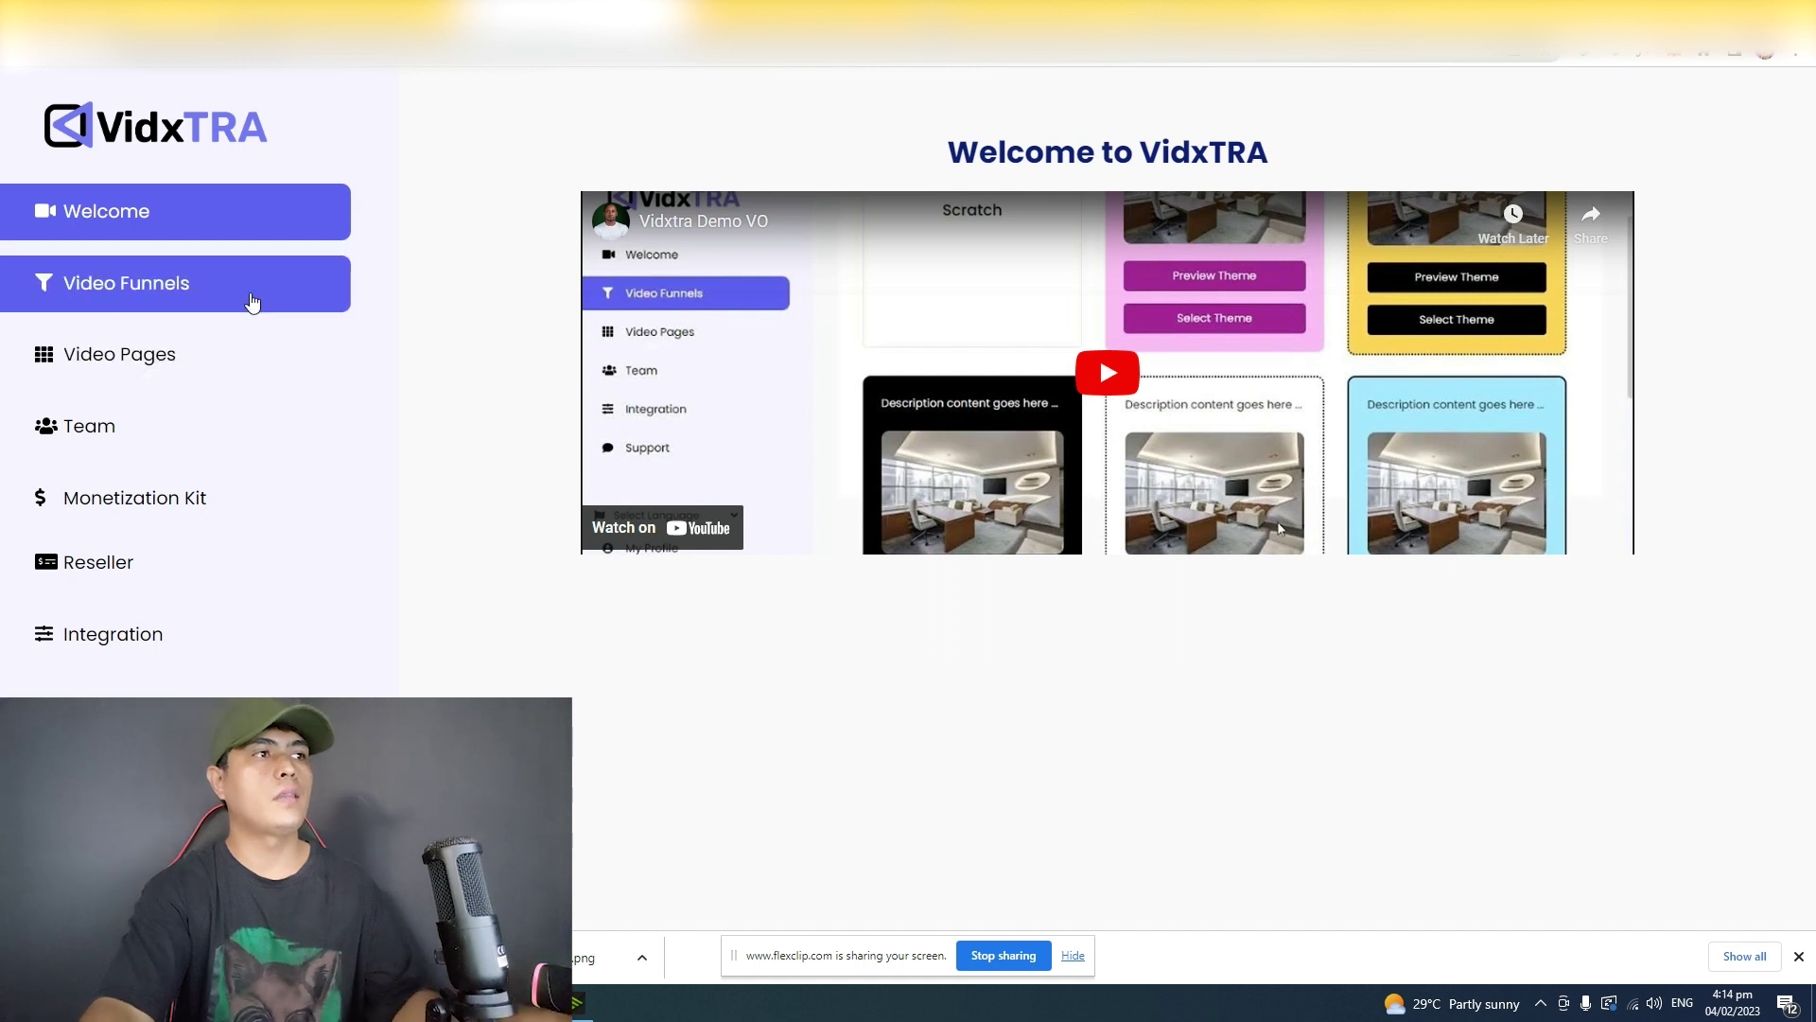
click(135, 368)
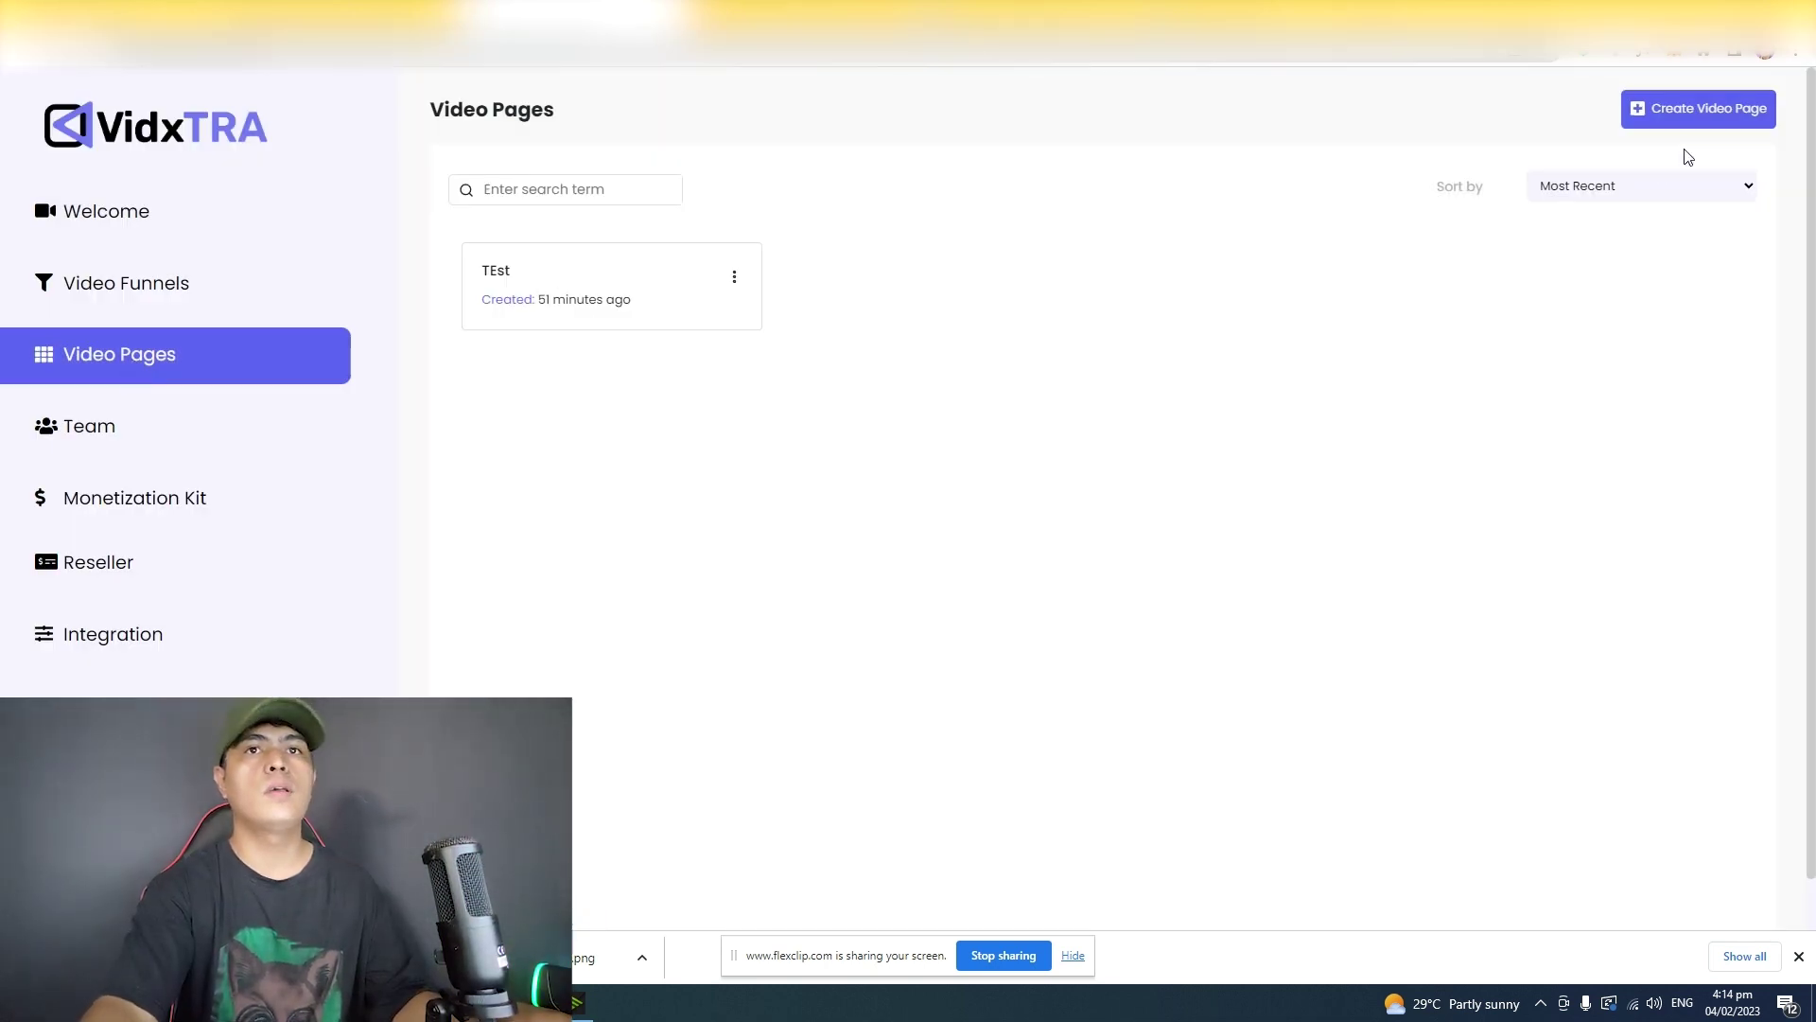
click(1709, 111)
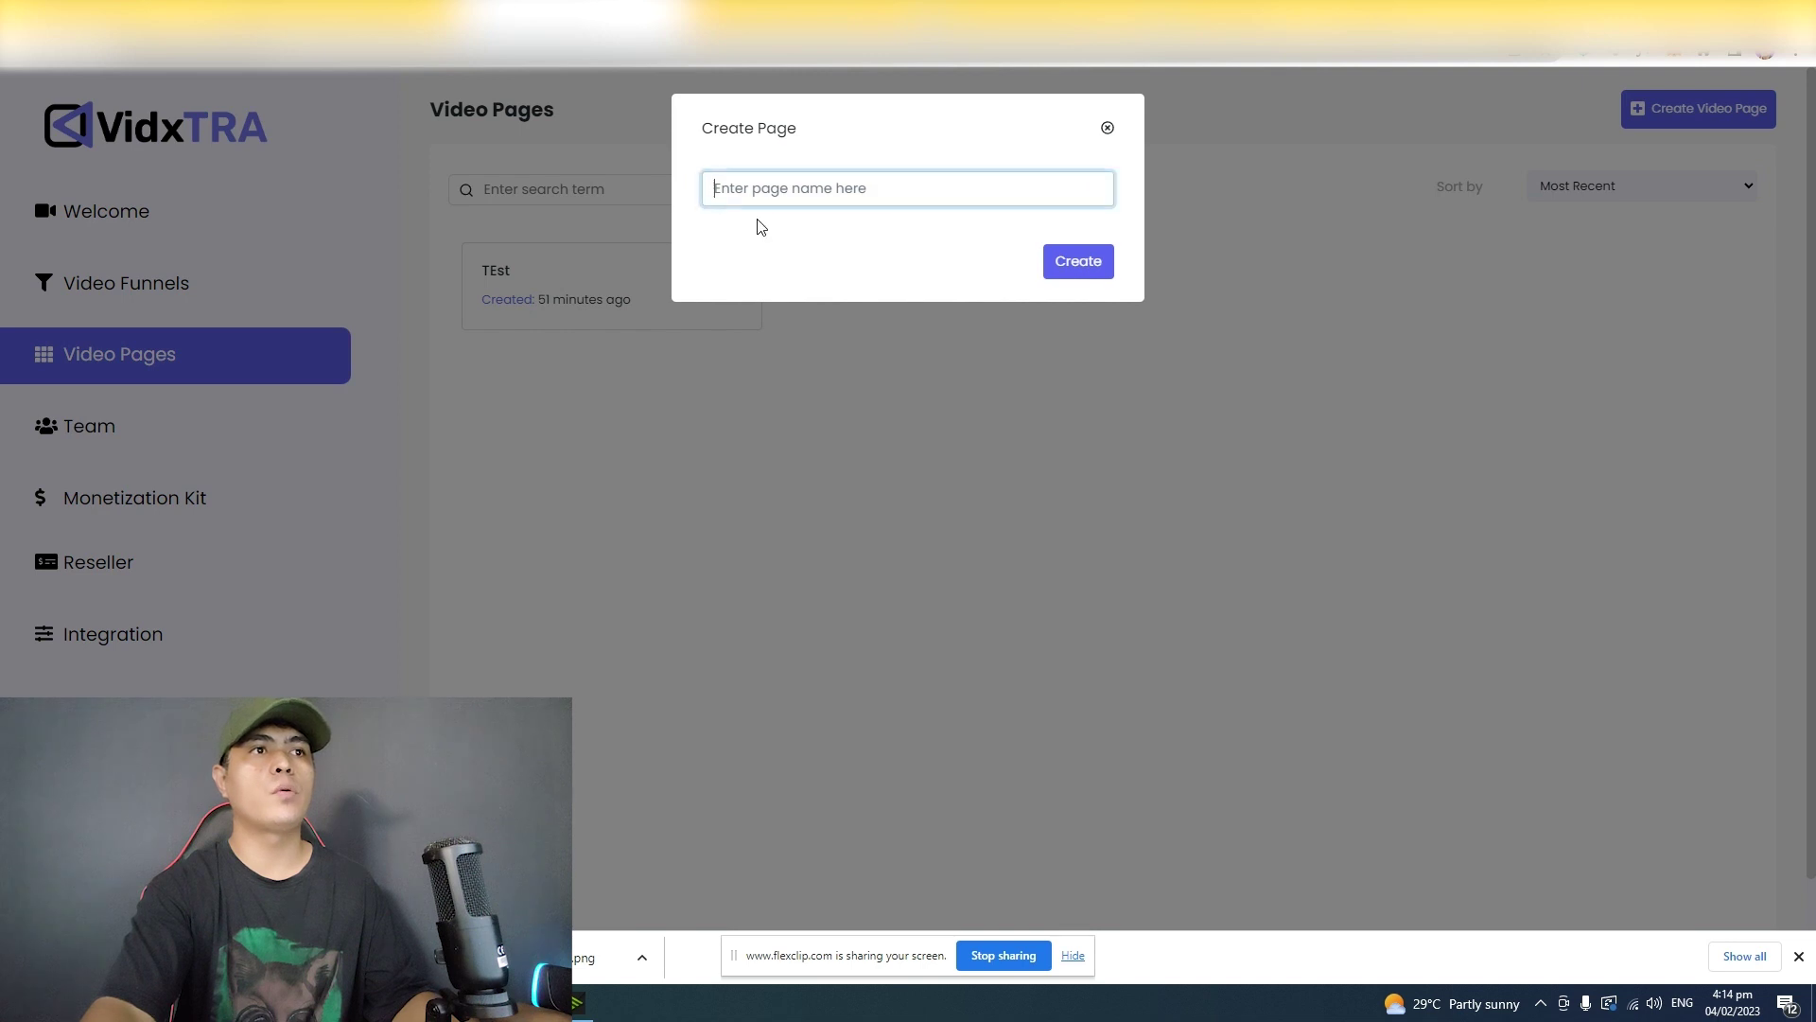
click(1107, 128)
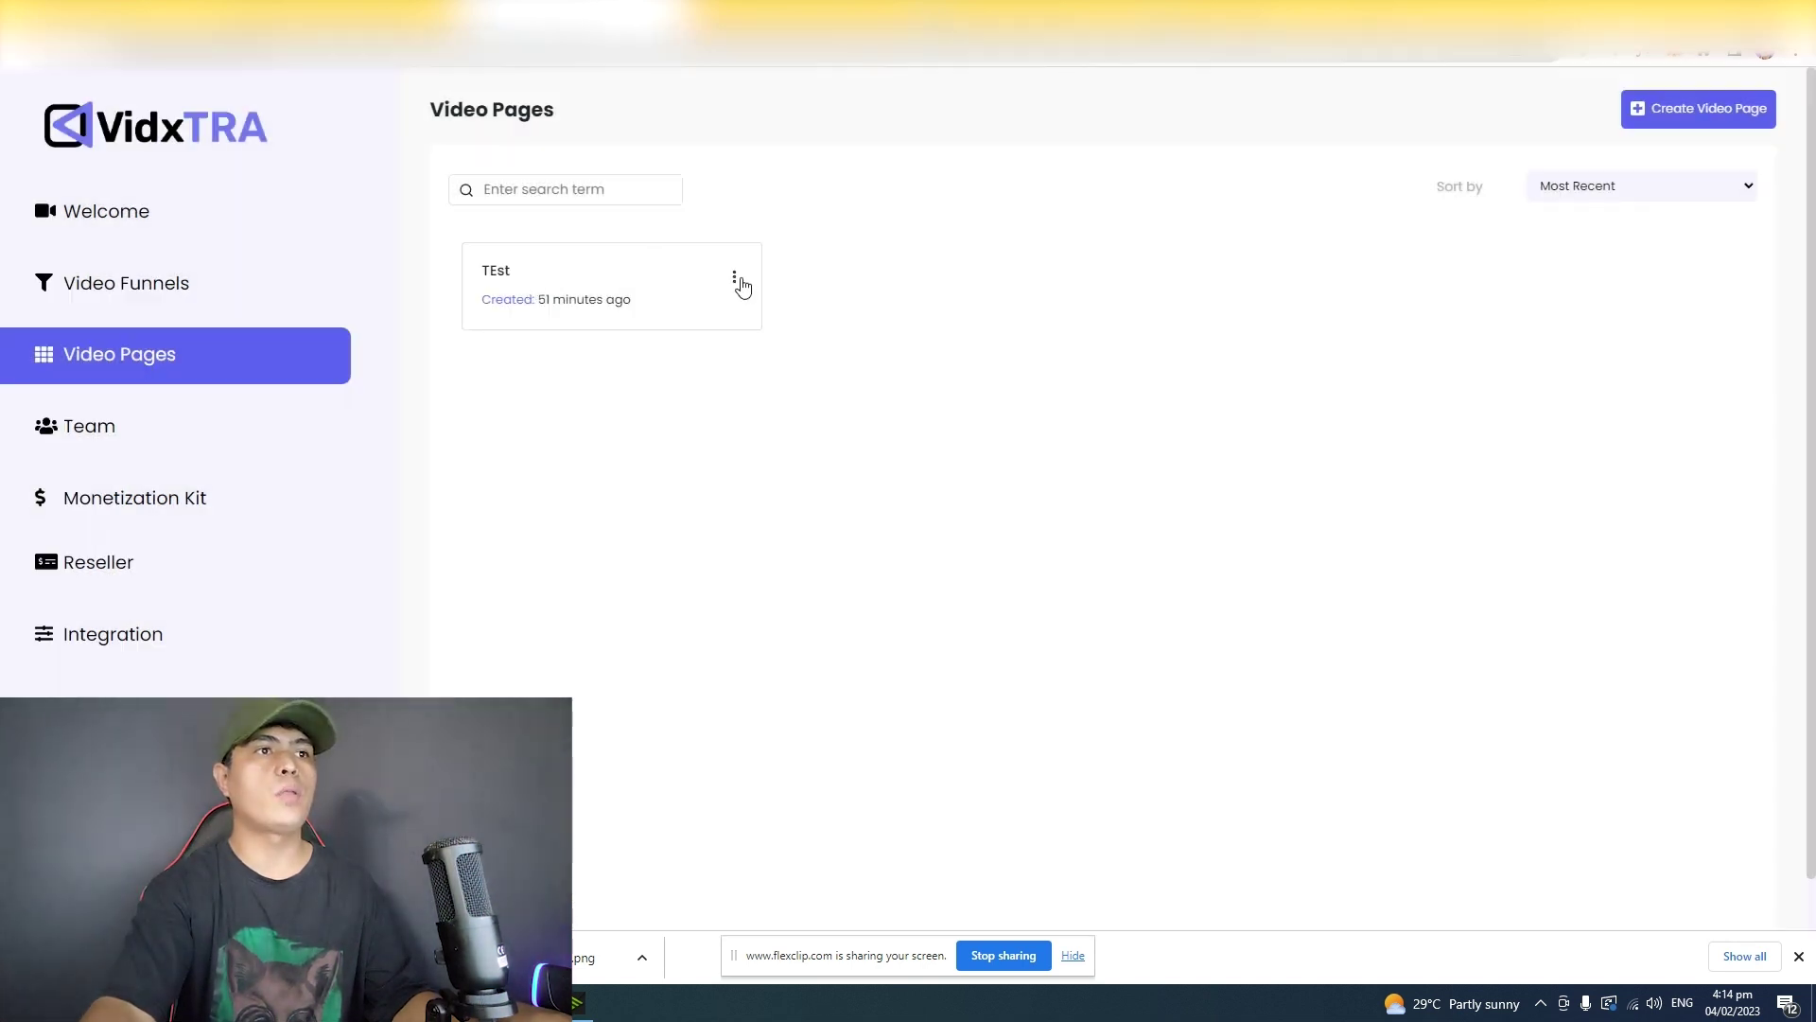
click(736, 281)
Step: Open the TEst page in the editor and inspect its headline and sign-up fields in the preview
click(635, 190)
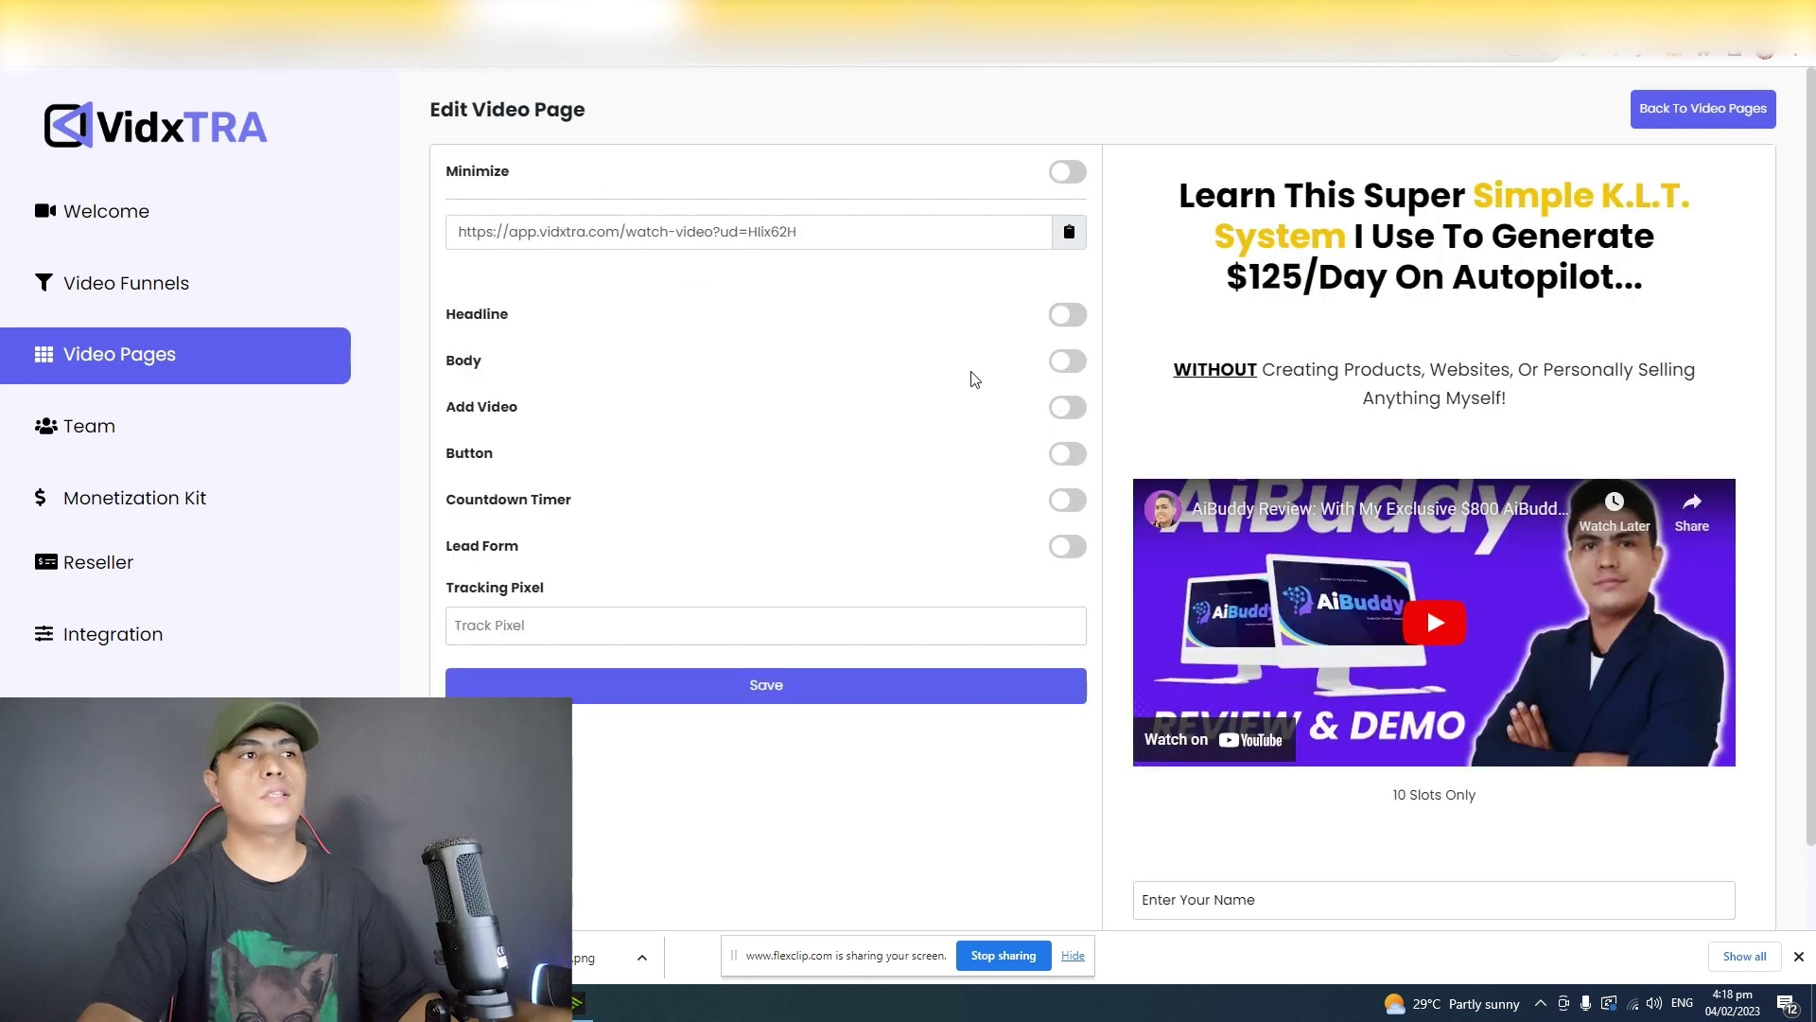
scroll(967, 380, down, 1)
scroll(965, 382, up, 1)
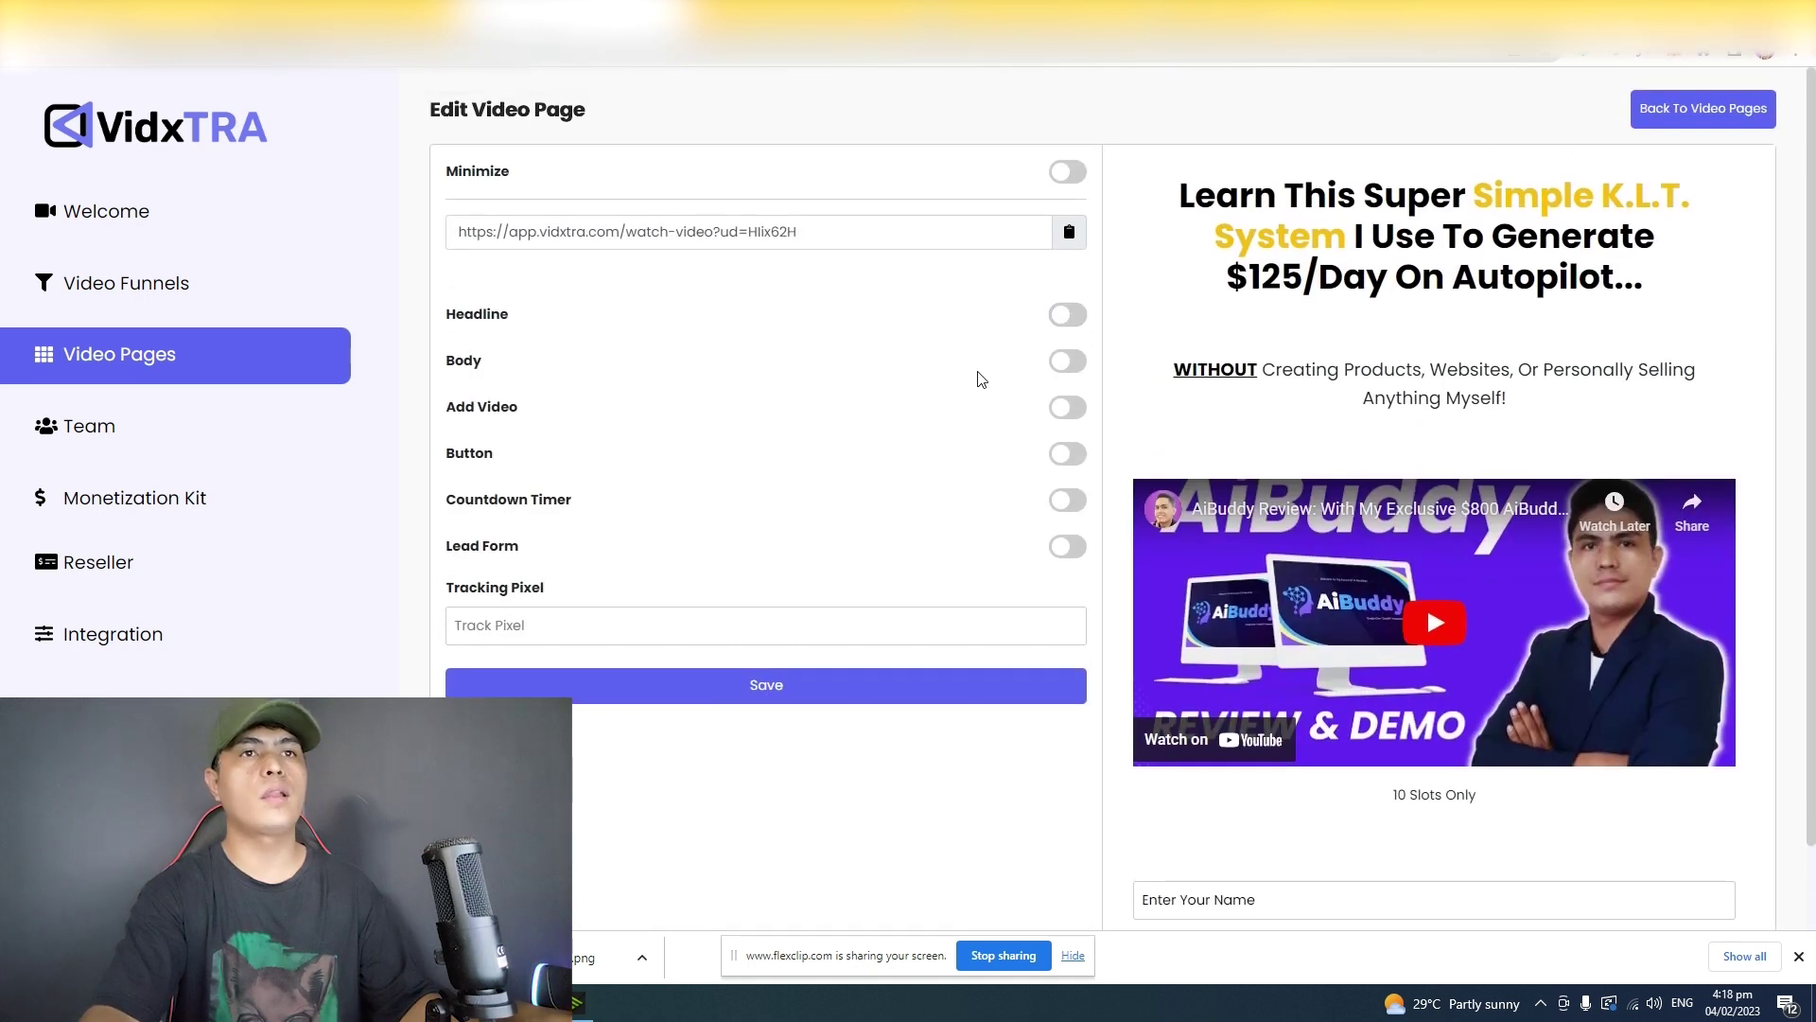
drag(1195, 194, 1586, 322)
drag(1198, 369, 1589, 430)
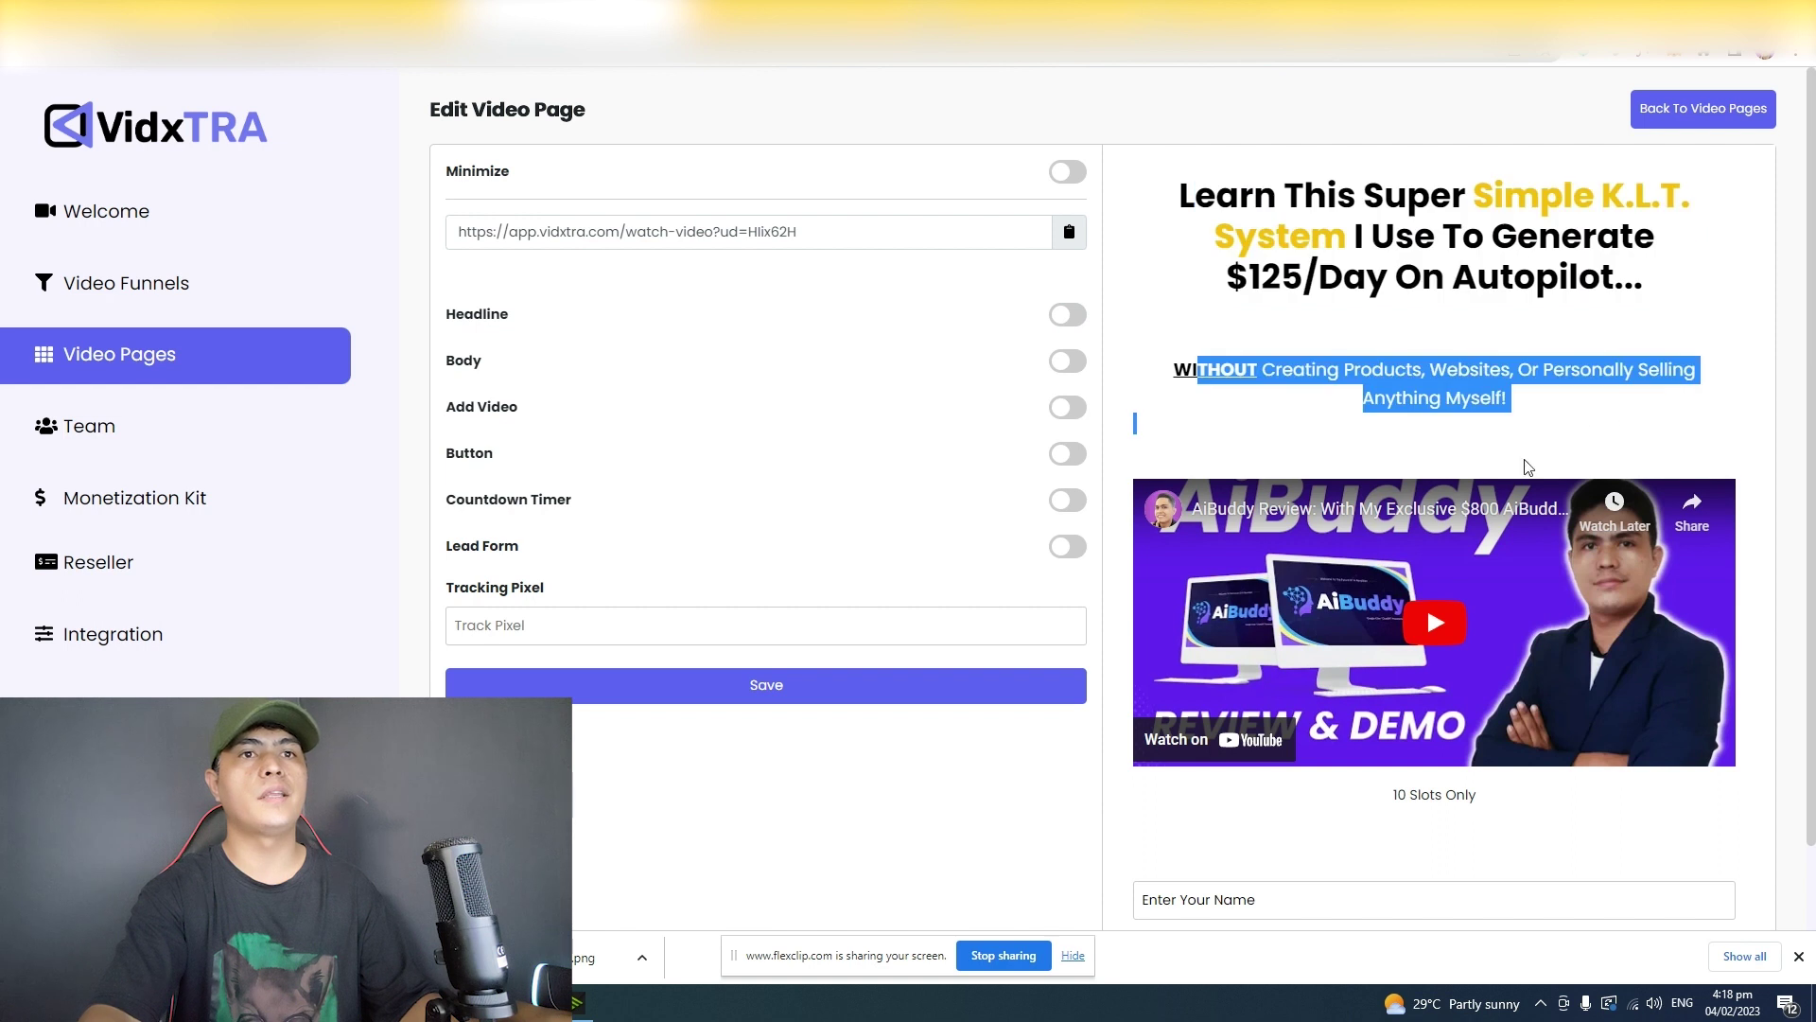
scroll(1162, 677, down, 2)
drag(1162, 676, 1377, 819)
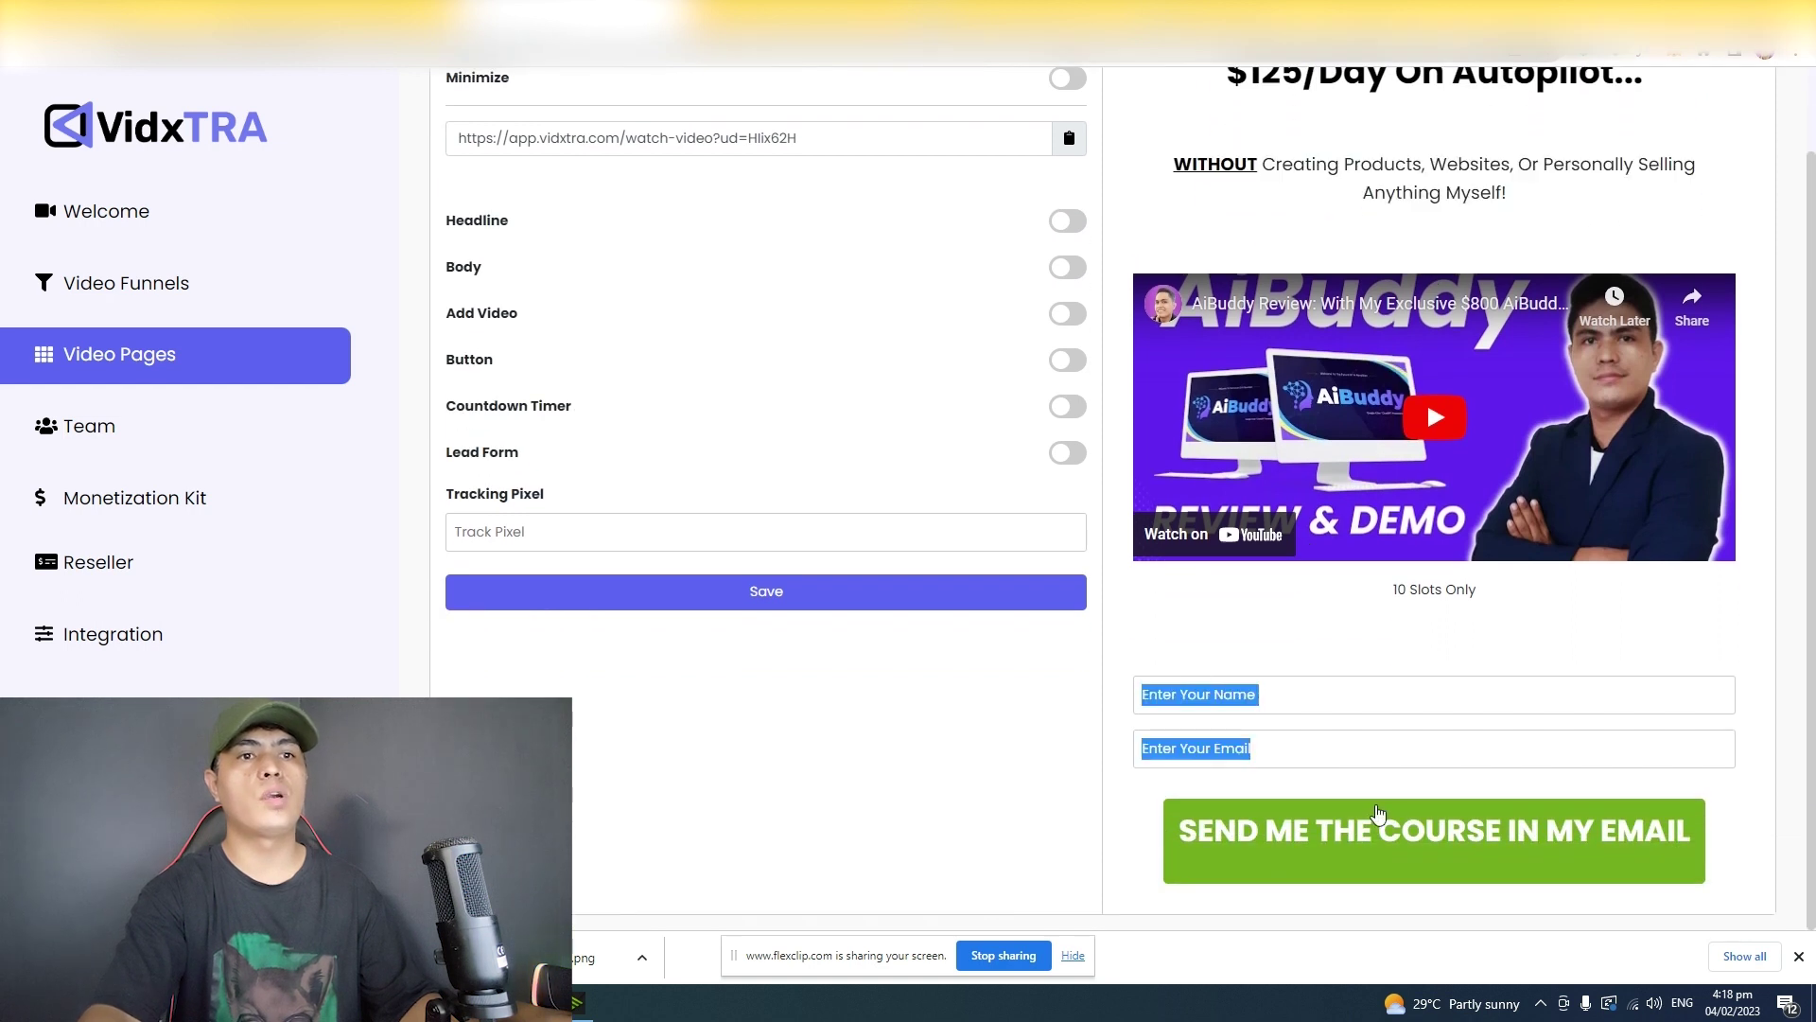
click(983, 363)
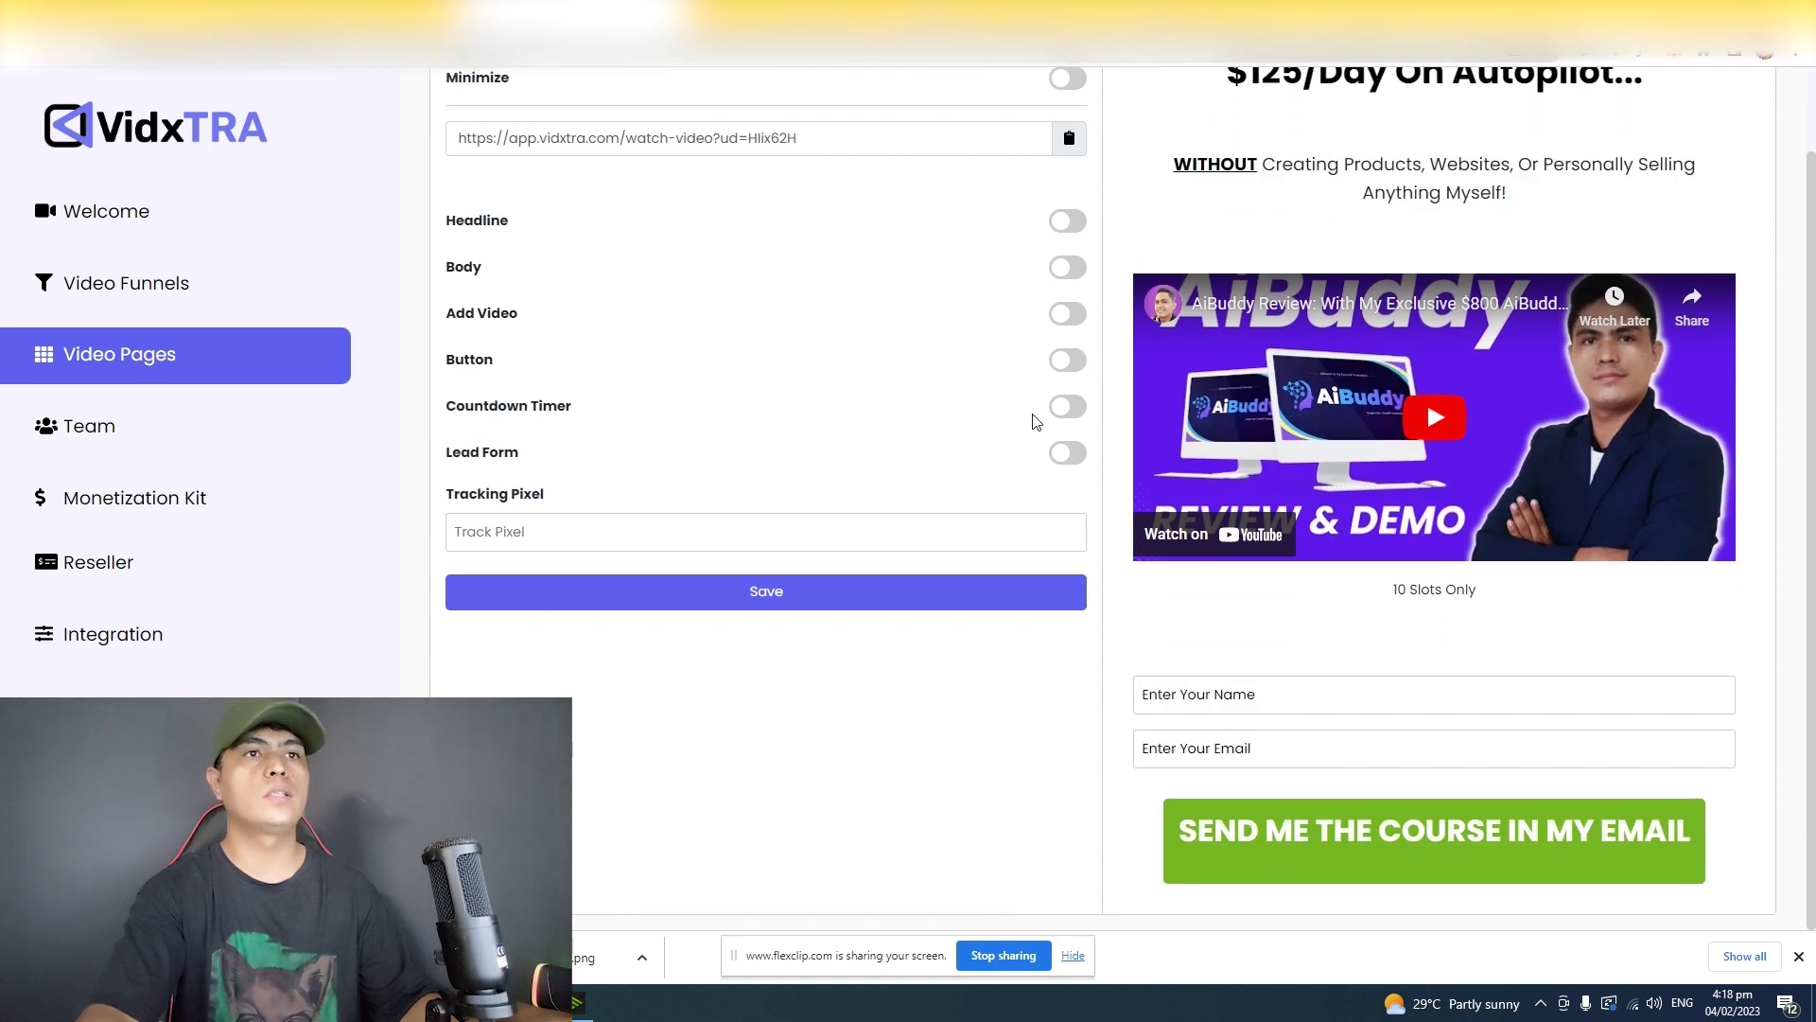
scroll(1245, 248, up, 2)
drag(1245, 248, 1537, 279)
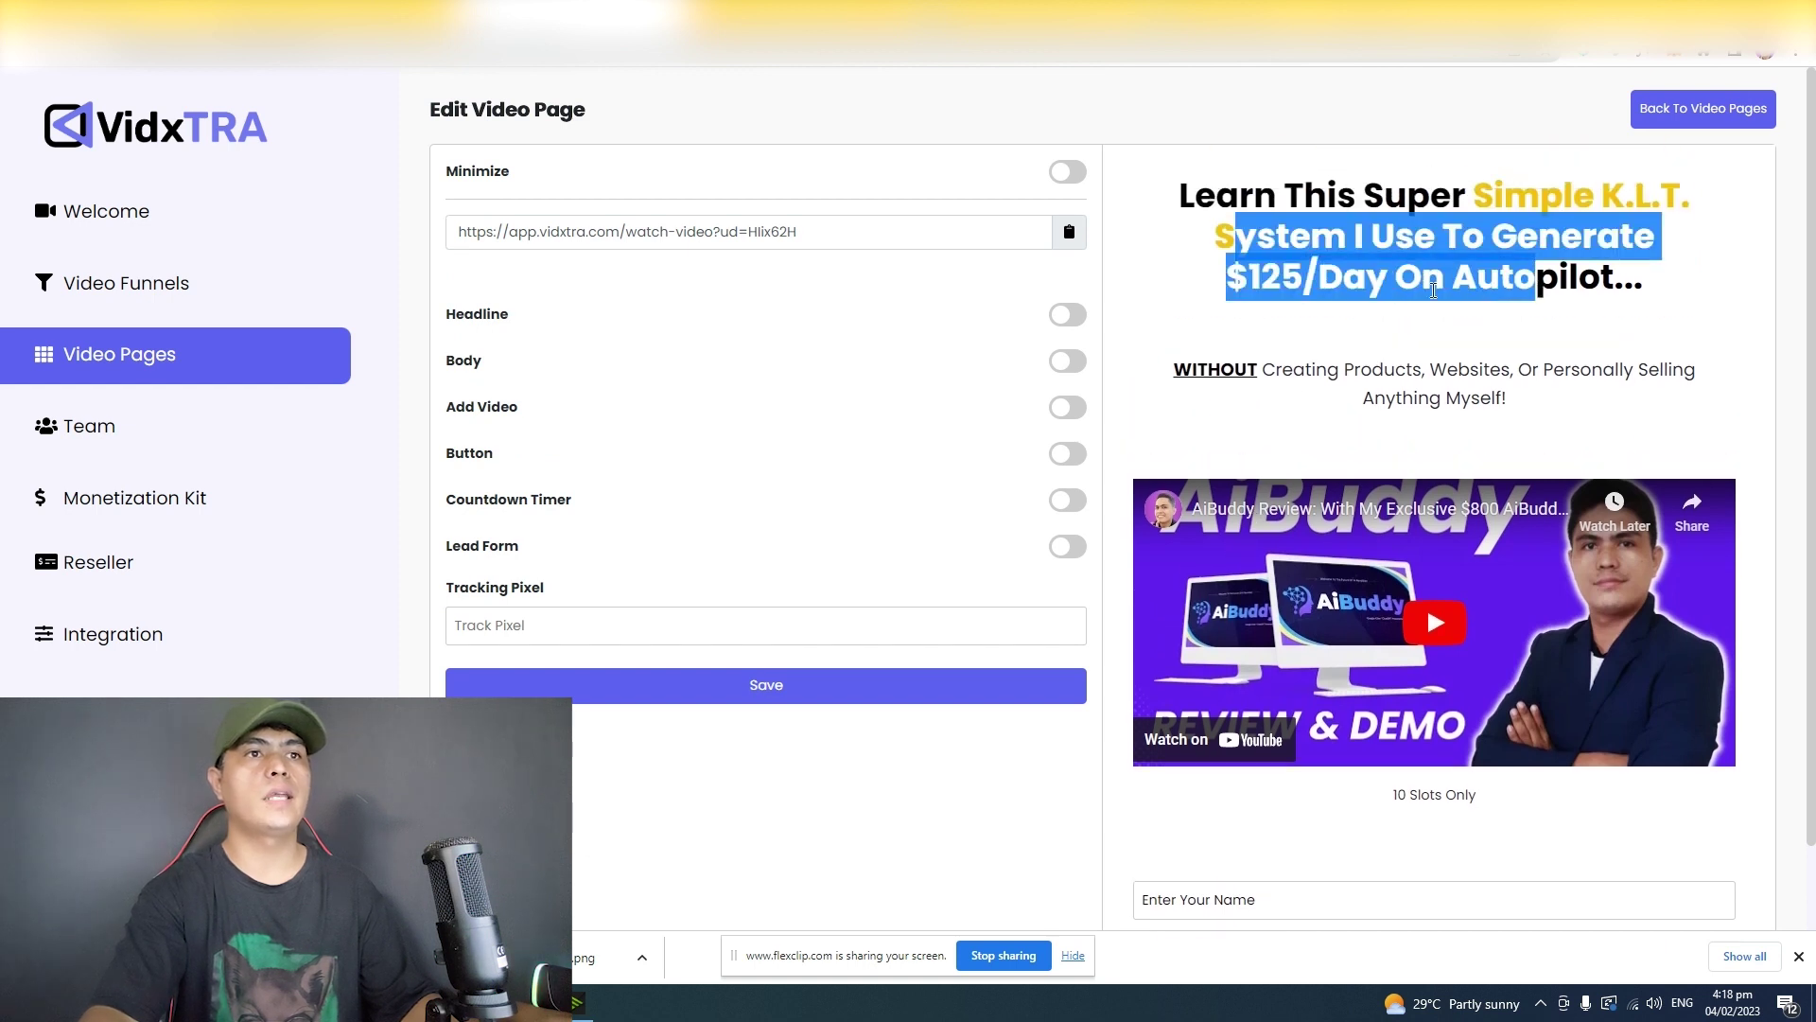
click(1030, 349)
Step: Enable headline editing and select the whole headline, keeping it bold and not italic
click(1053, 322)
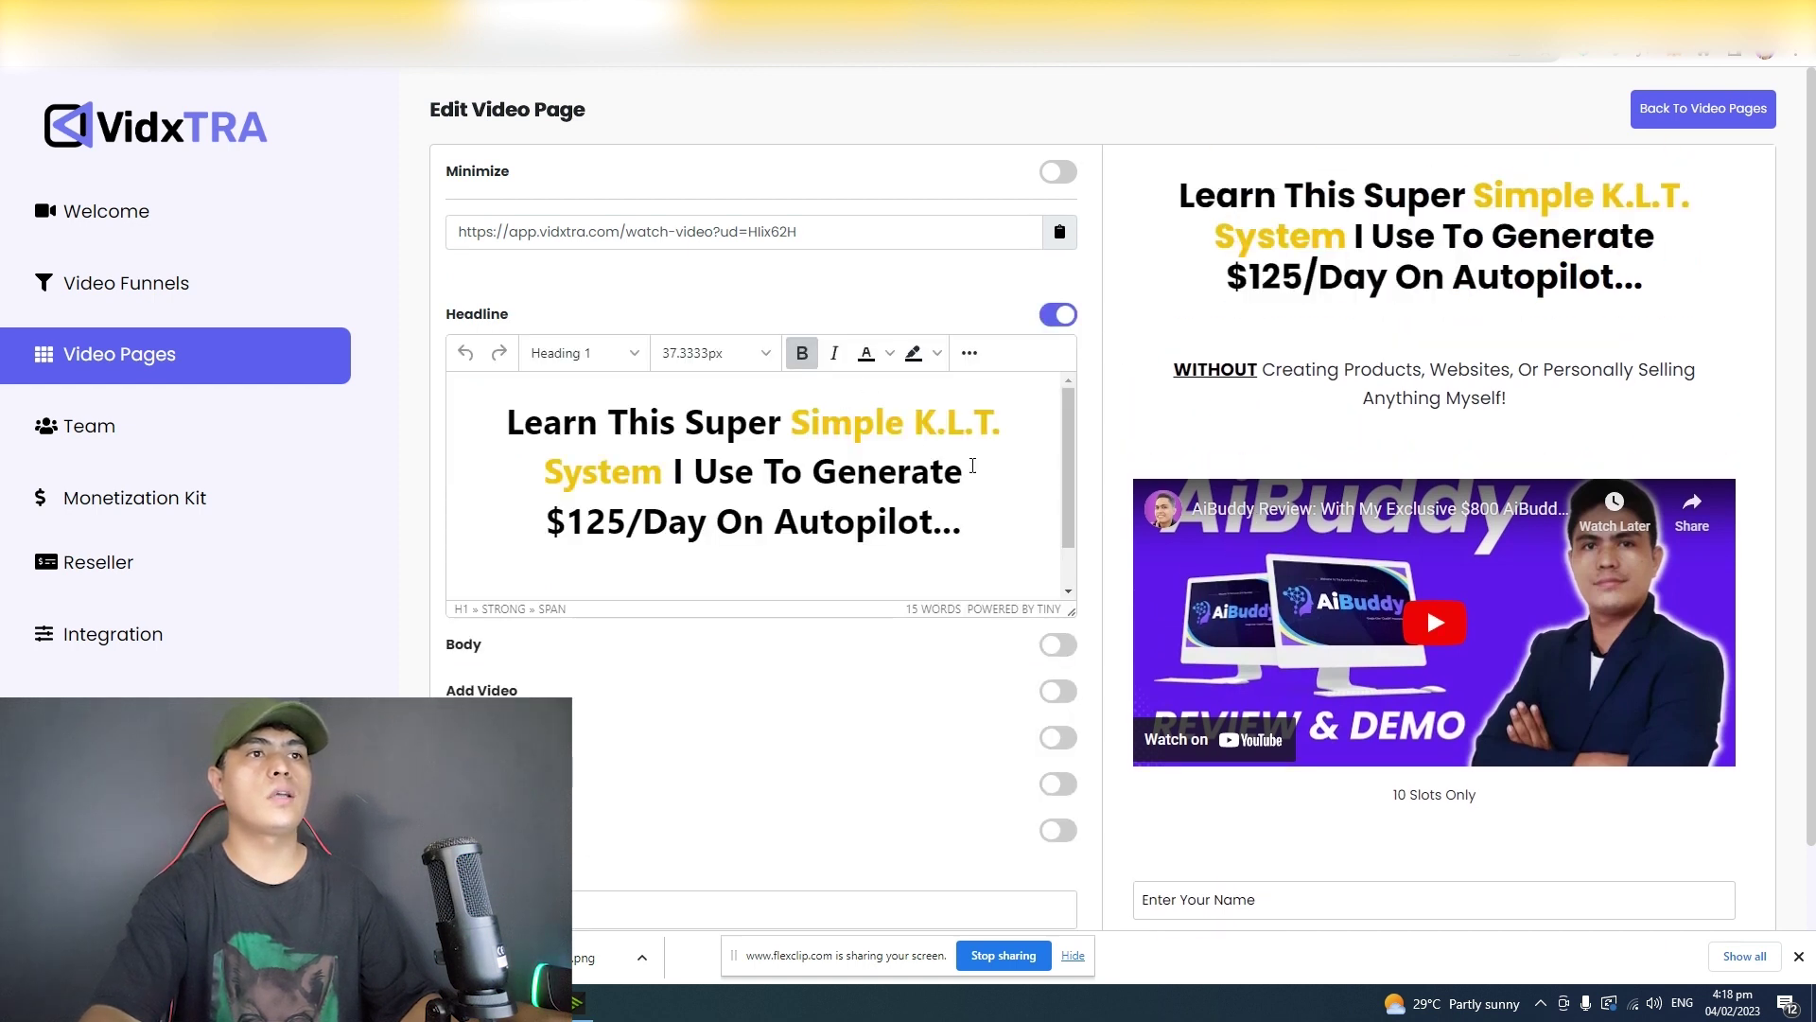
drag(989, 535, 504, 422)
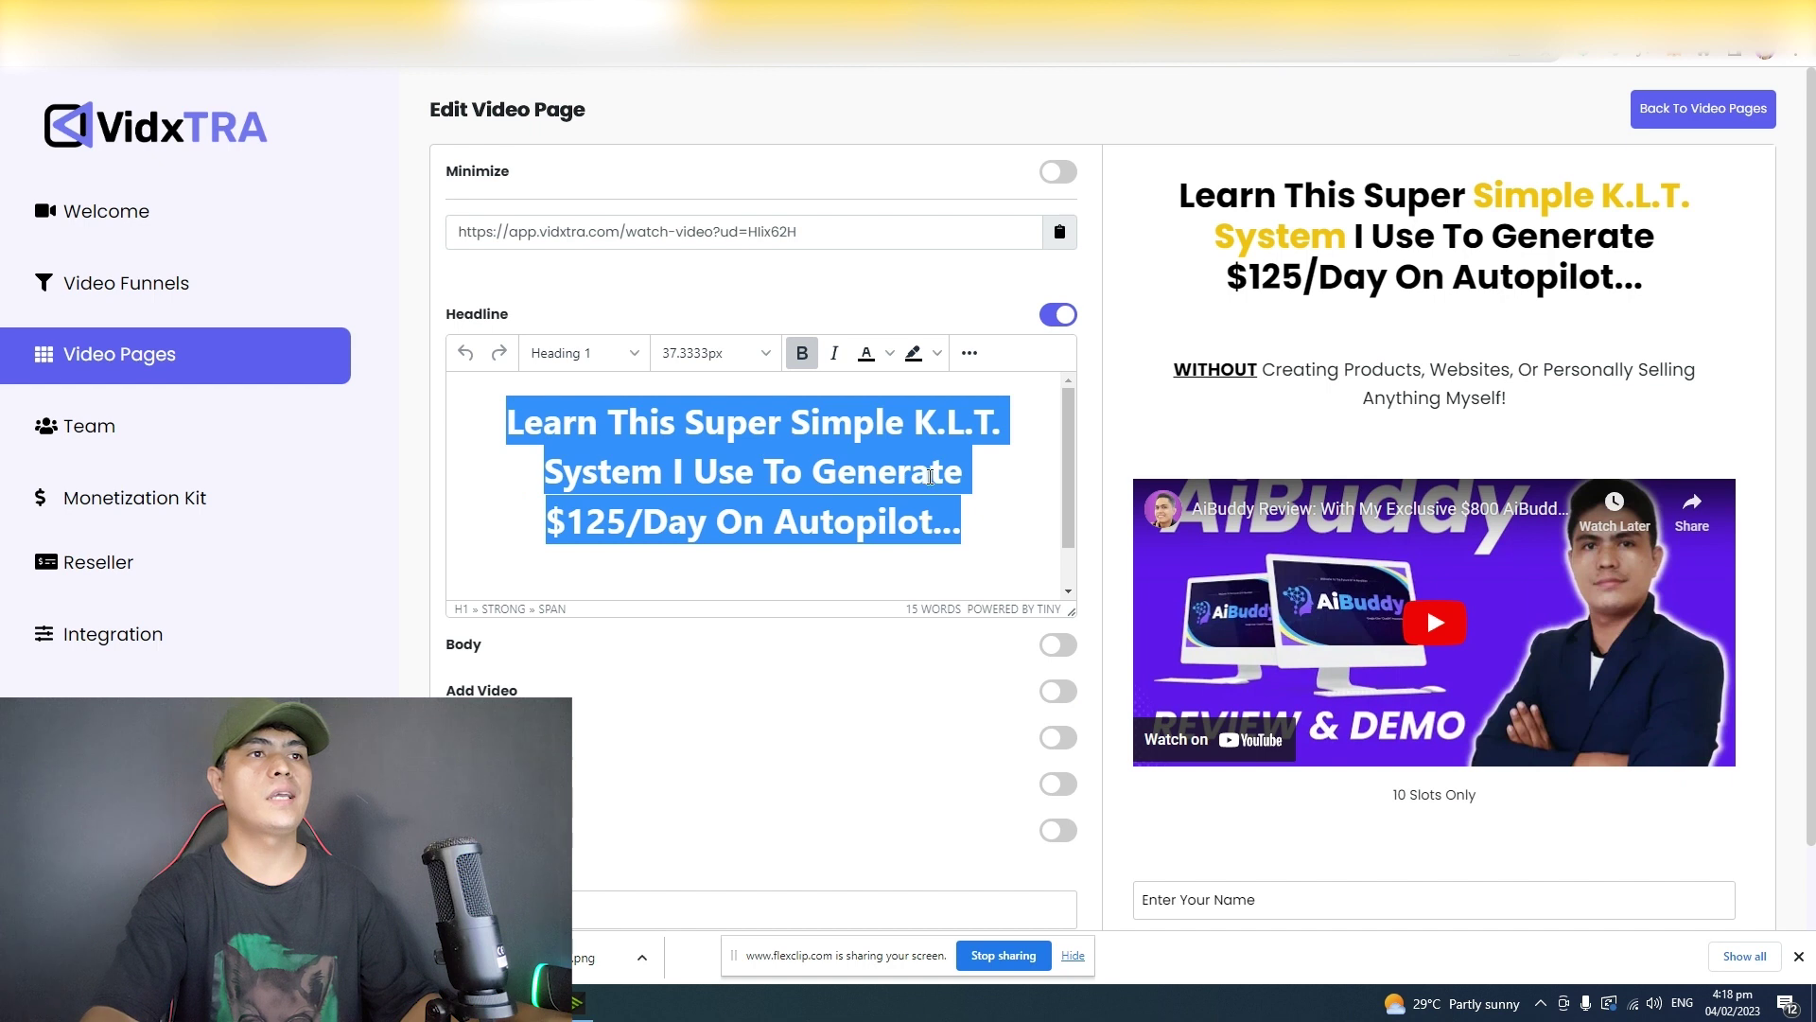
drag(987, 517, 464, 426)
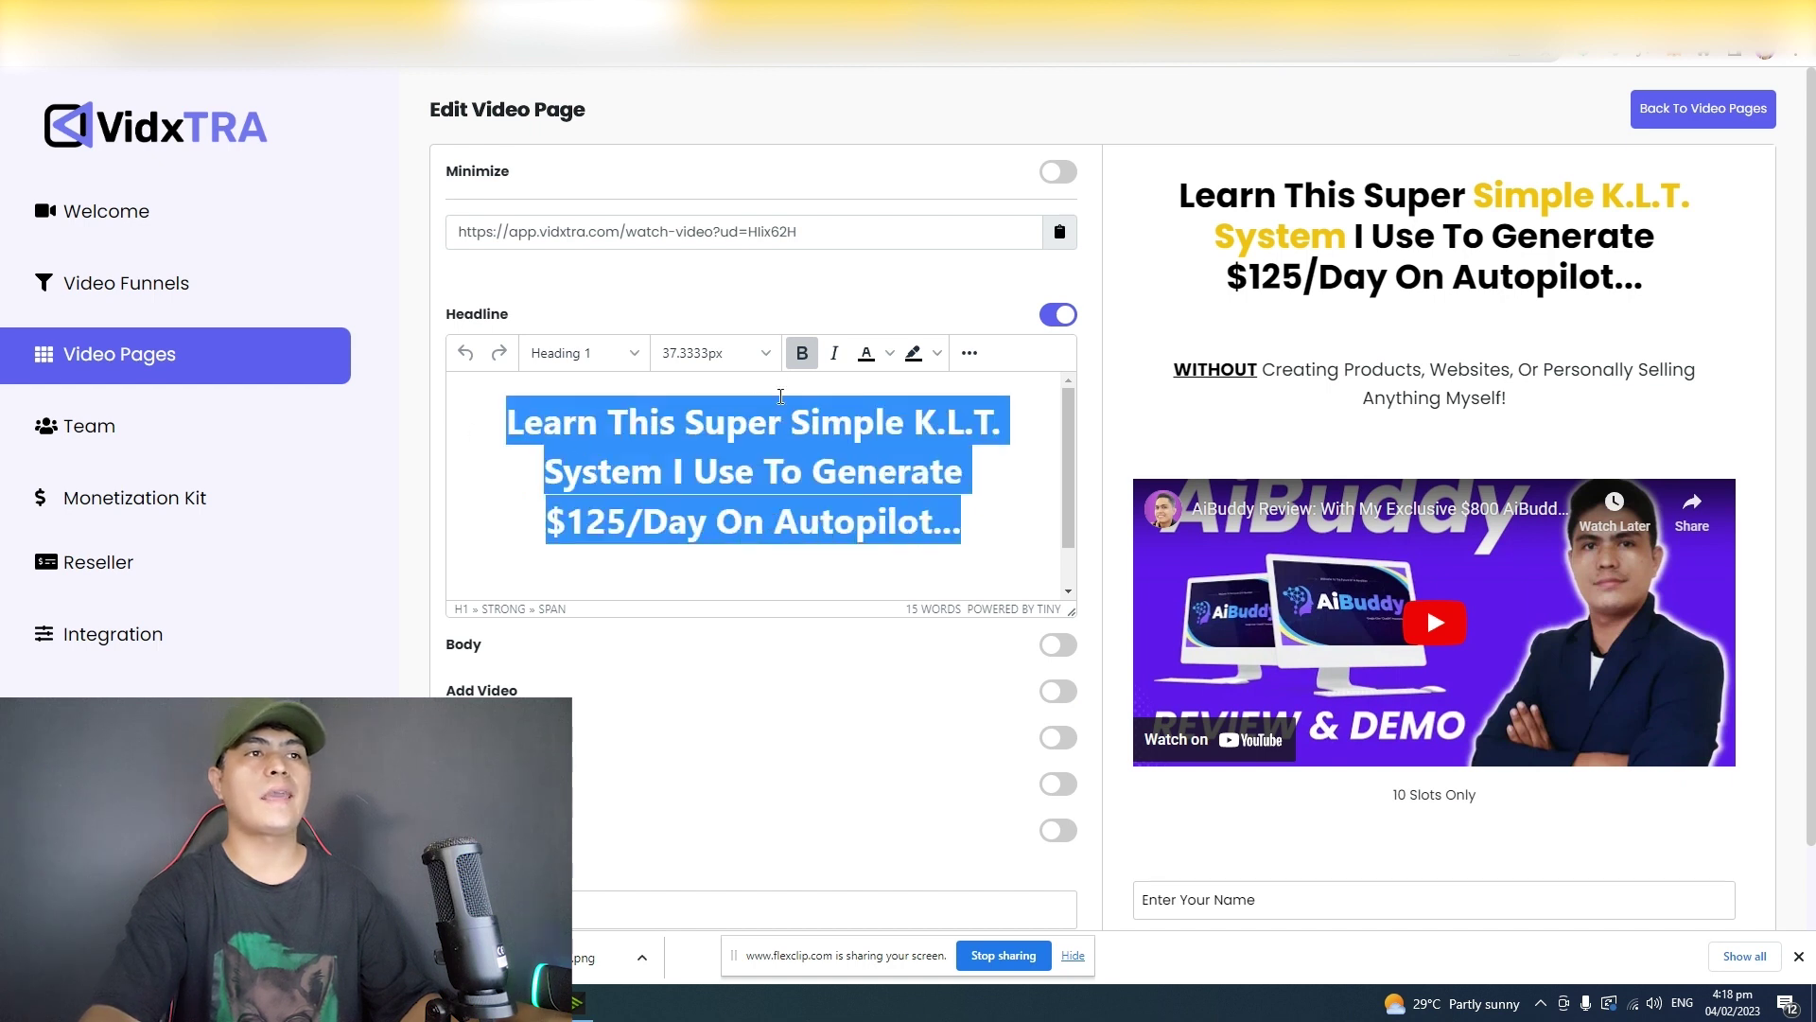
click(802, 356)
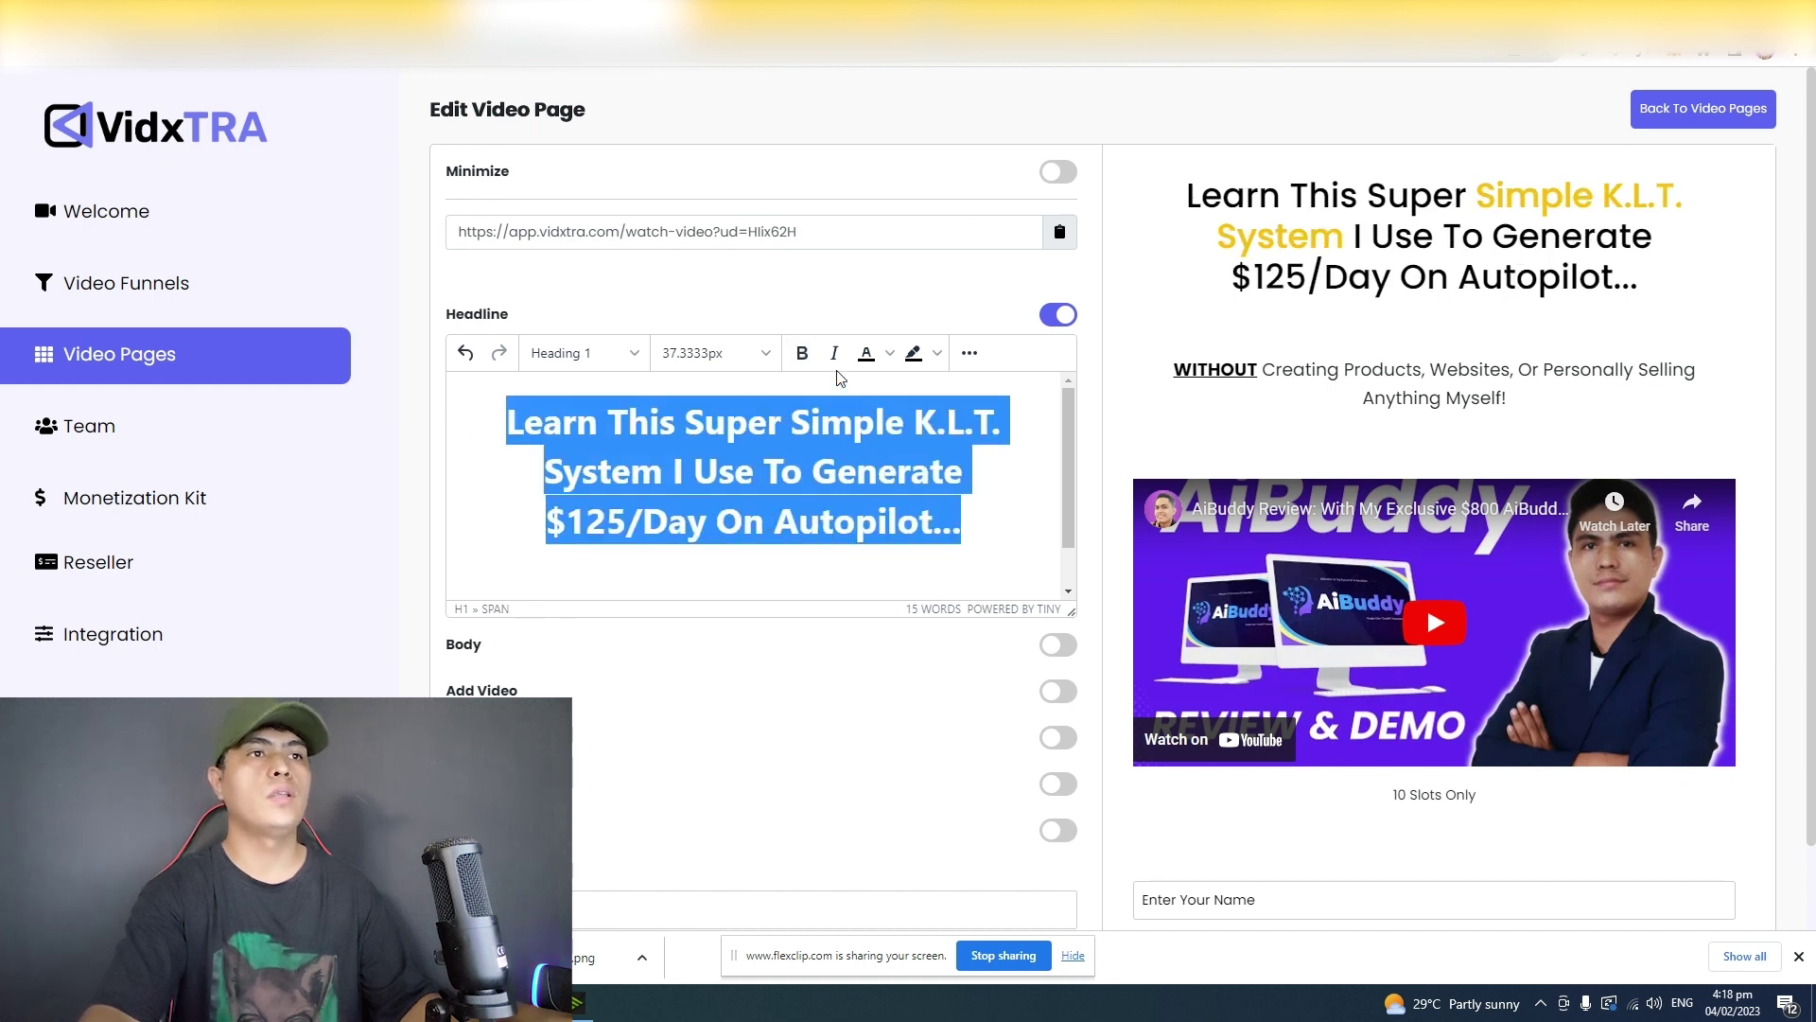
click(834, 355)
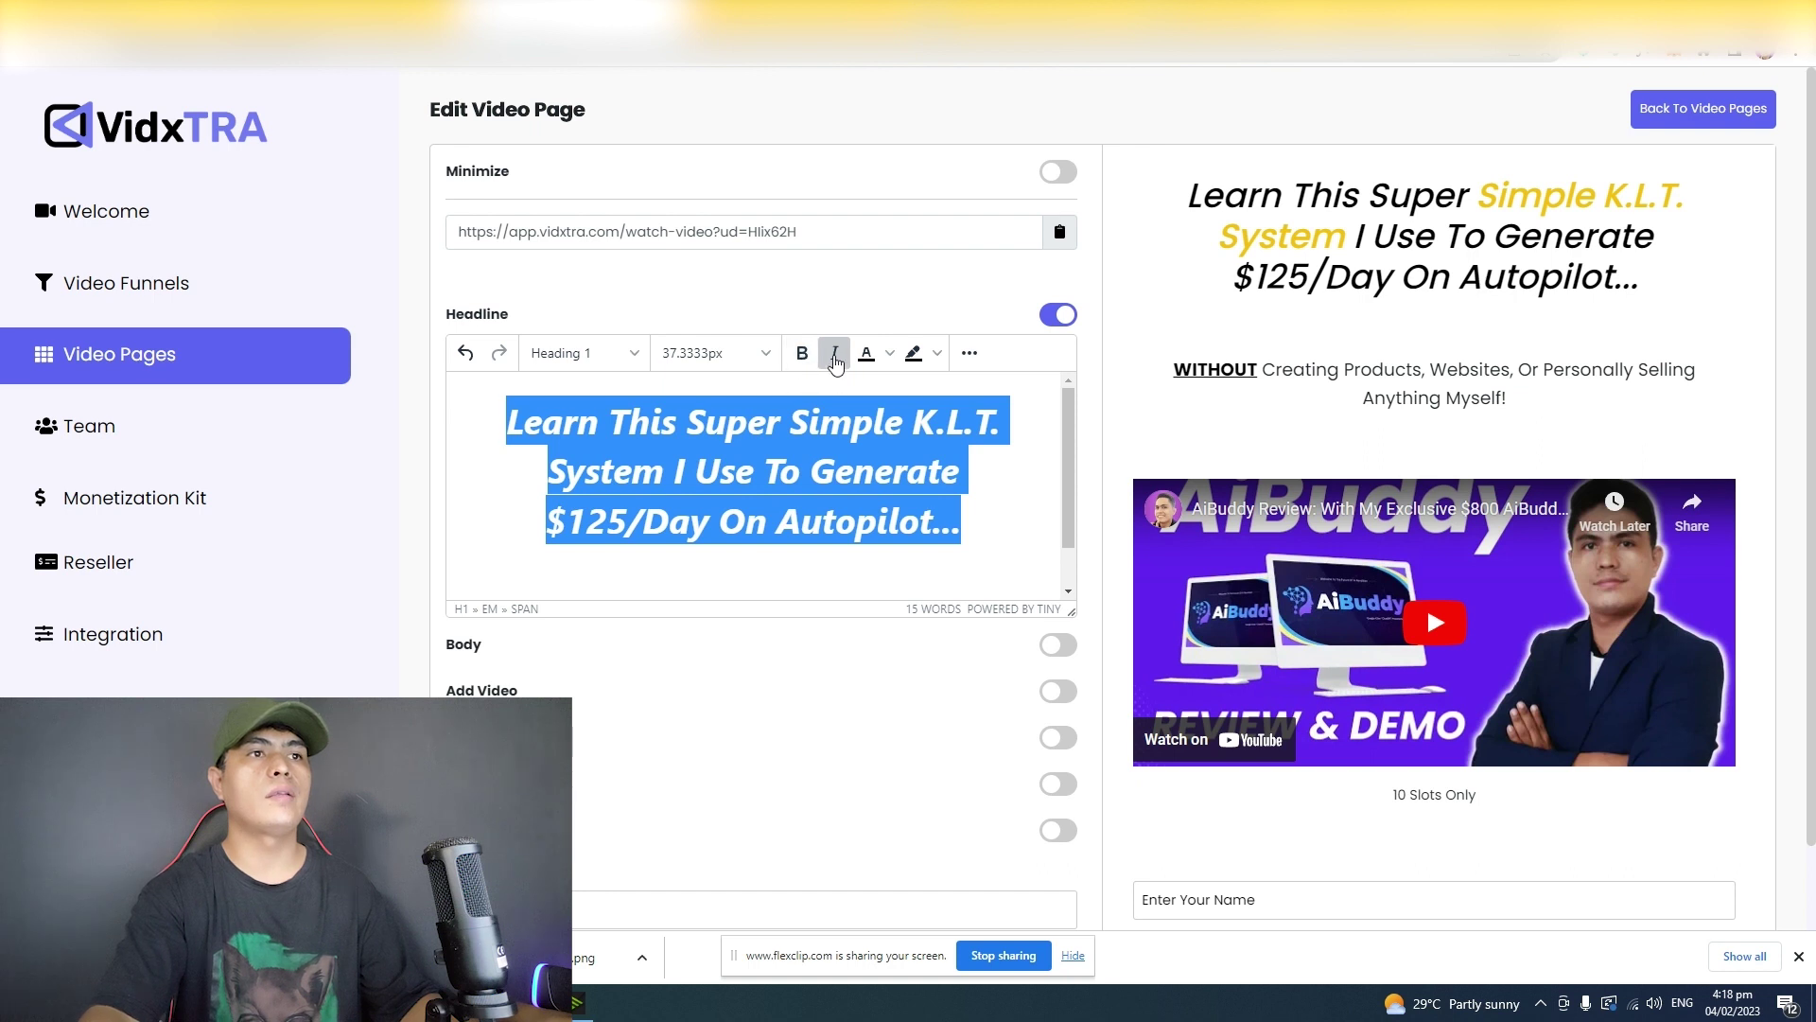
click(834, 353)
click(802, 353)
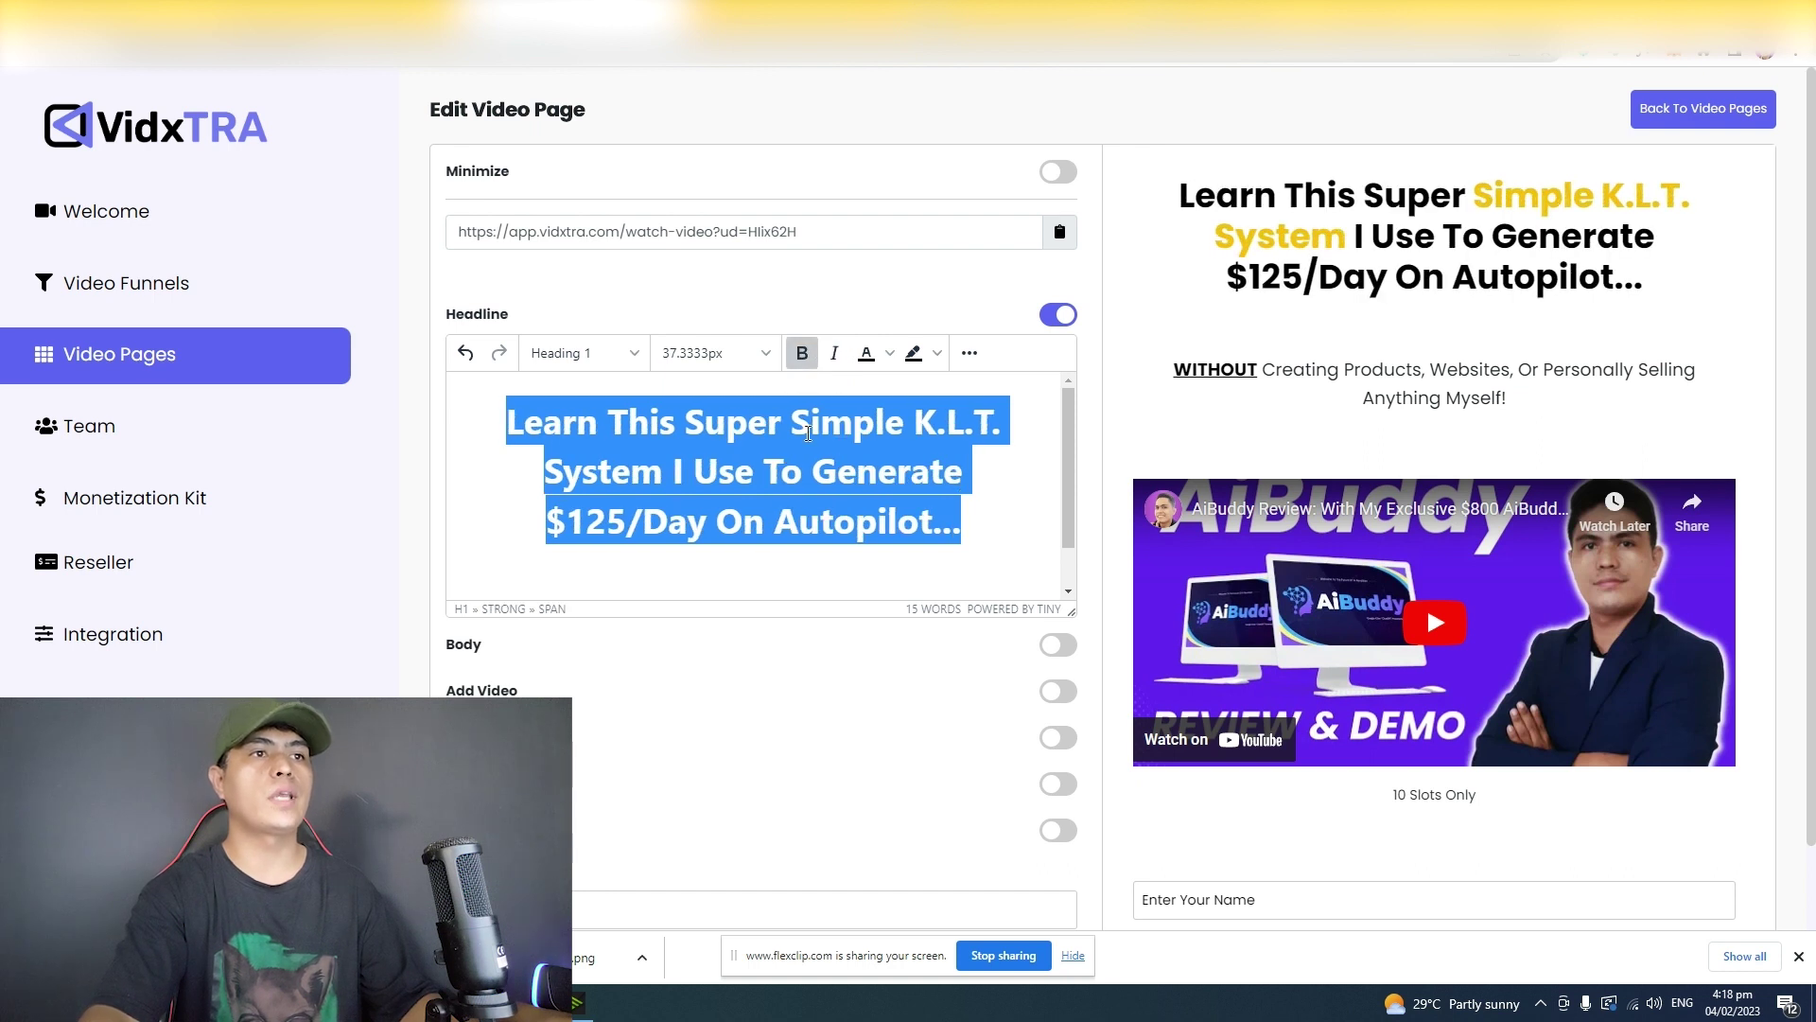
Step: Colour 'Simple K.L.T. System I Use To Generate' yellow and close the headline editor
drag(791, 423, 987, 479)
click(890, 353)
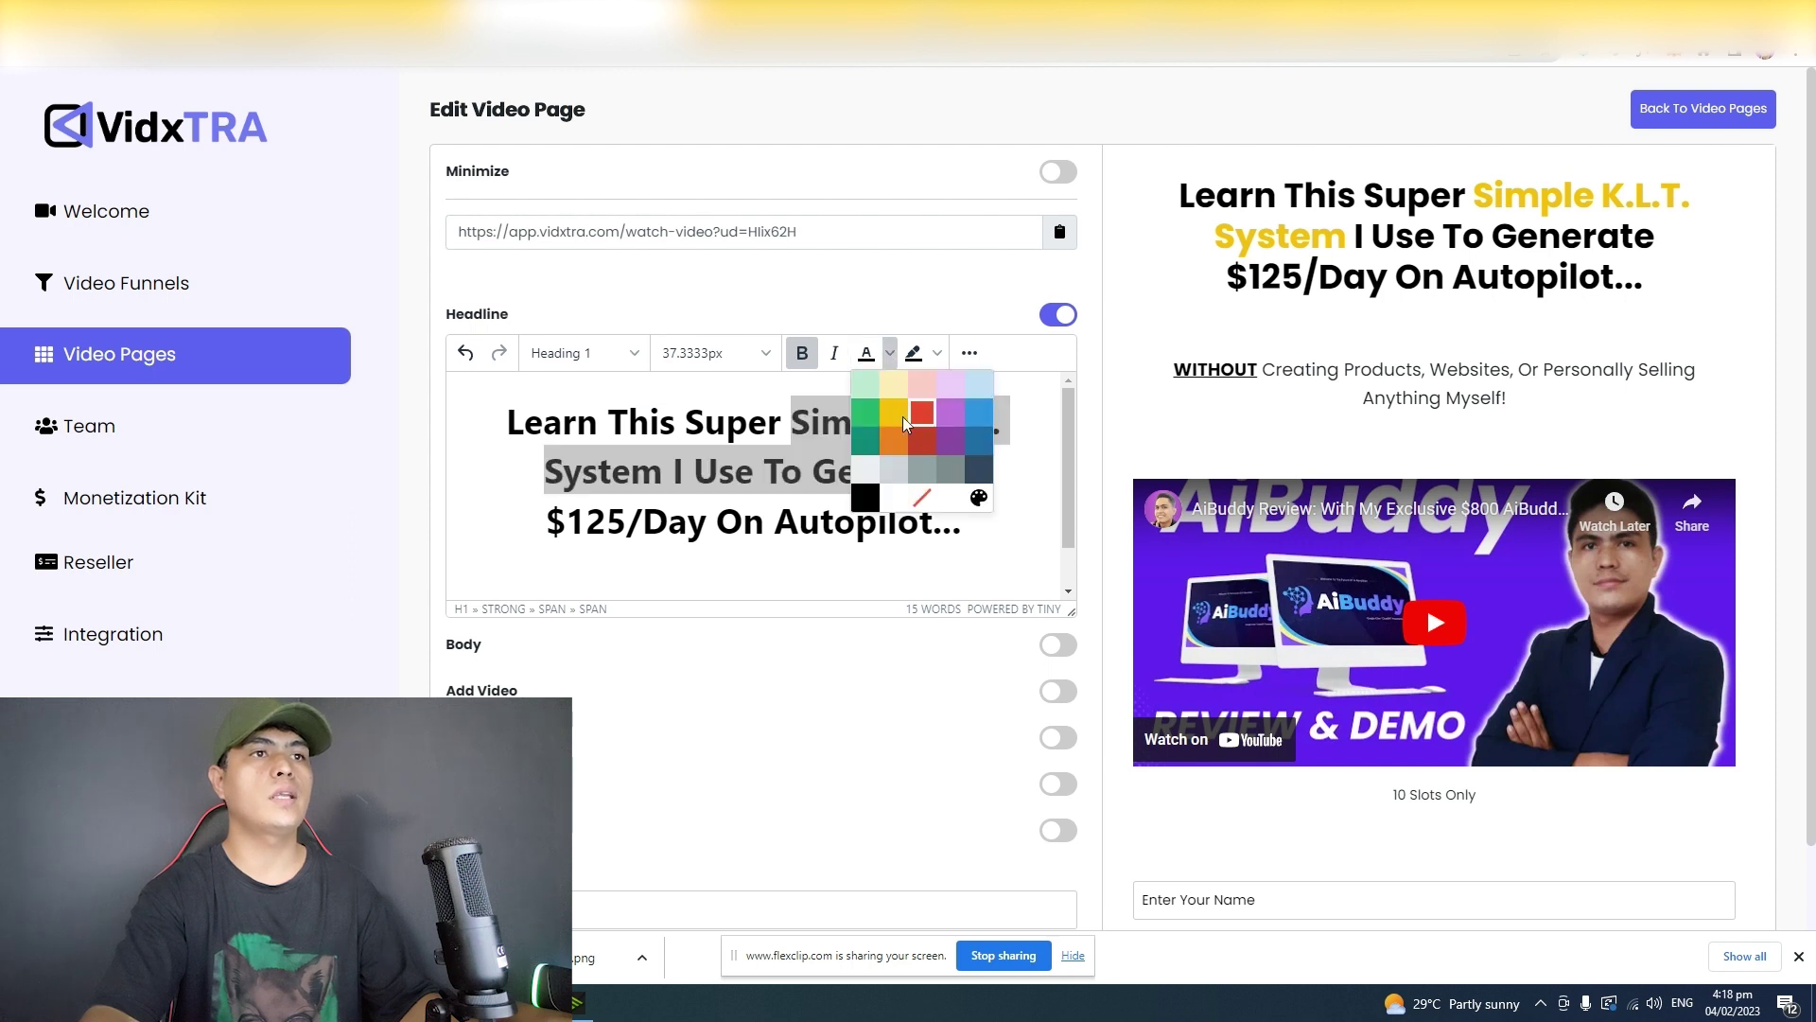
click(913, 416)
click(517, 486)
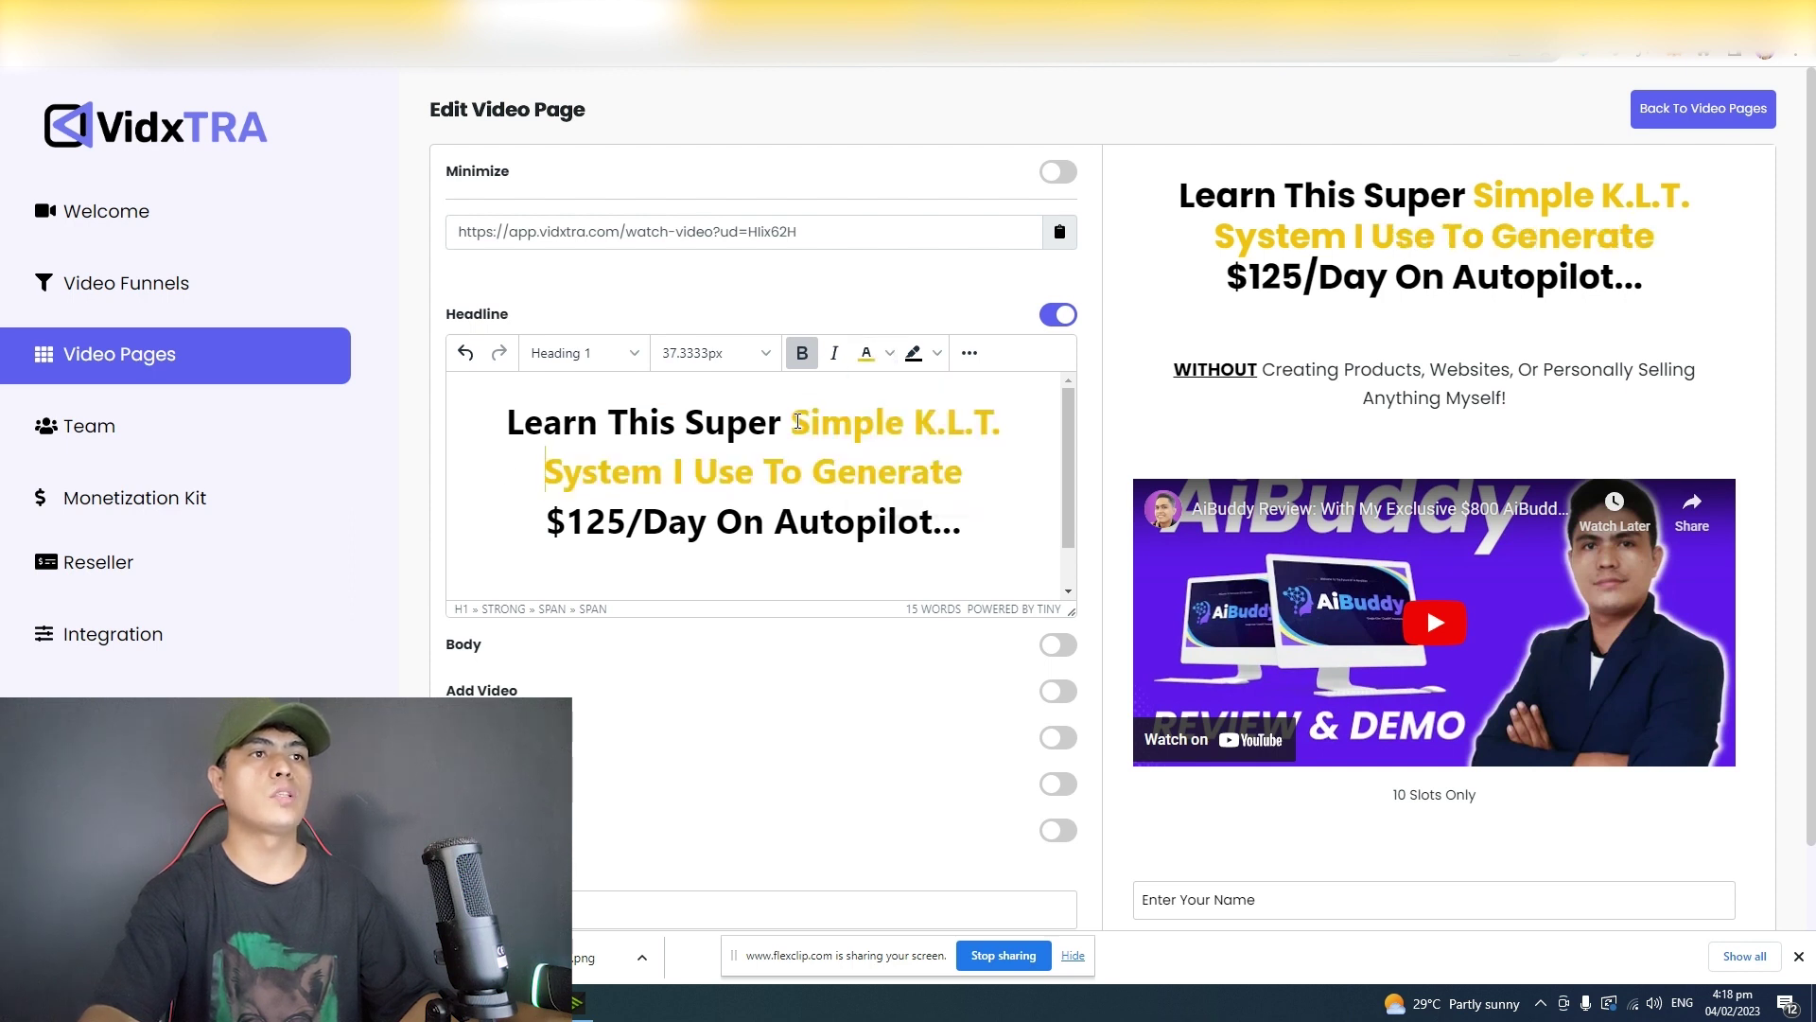
drag(797, 422, 1004, 456)
click(996, 478)
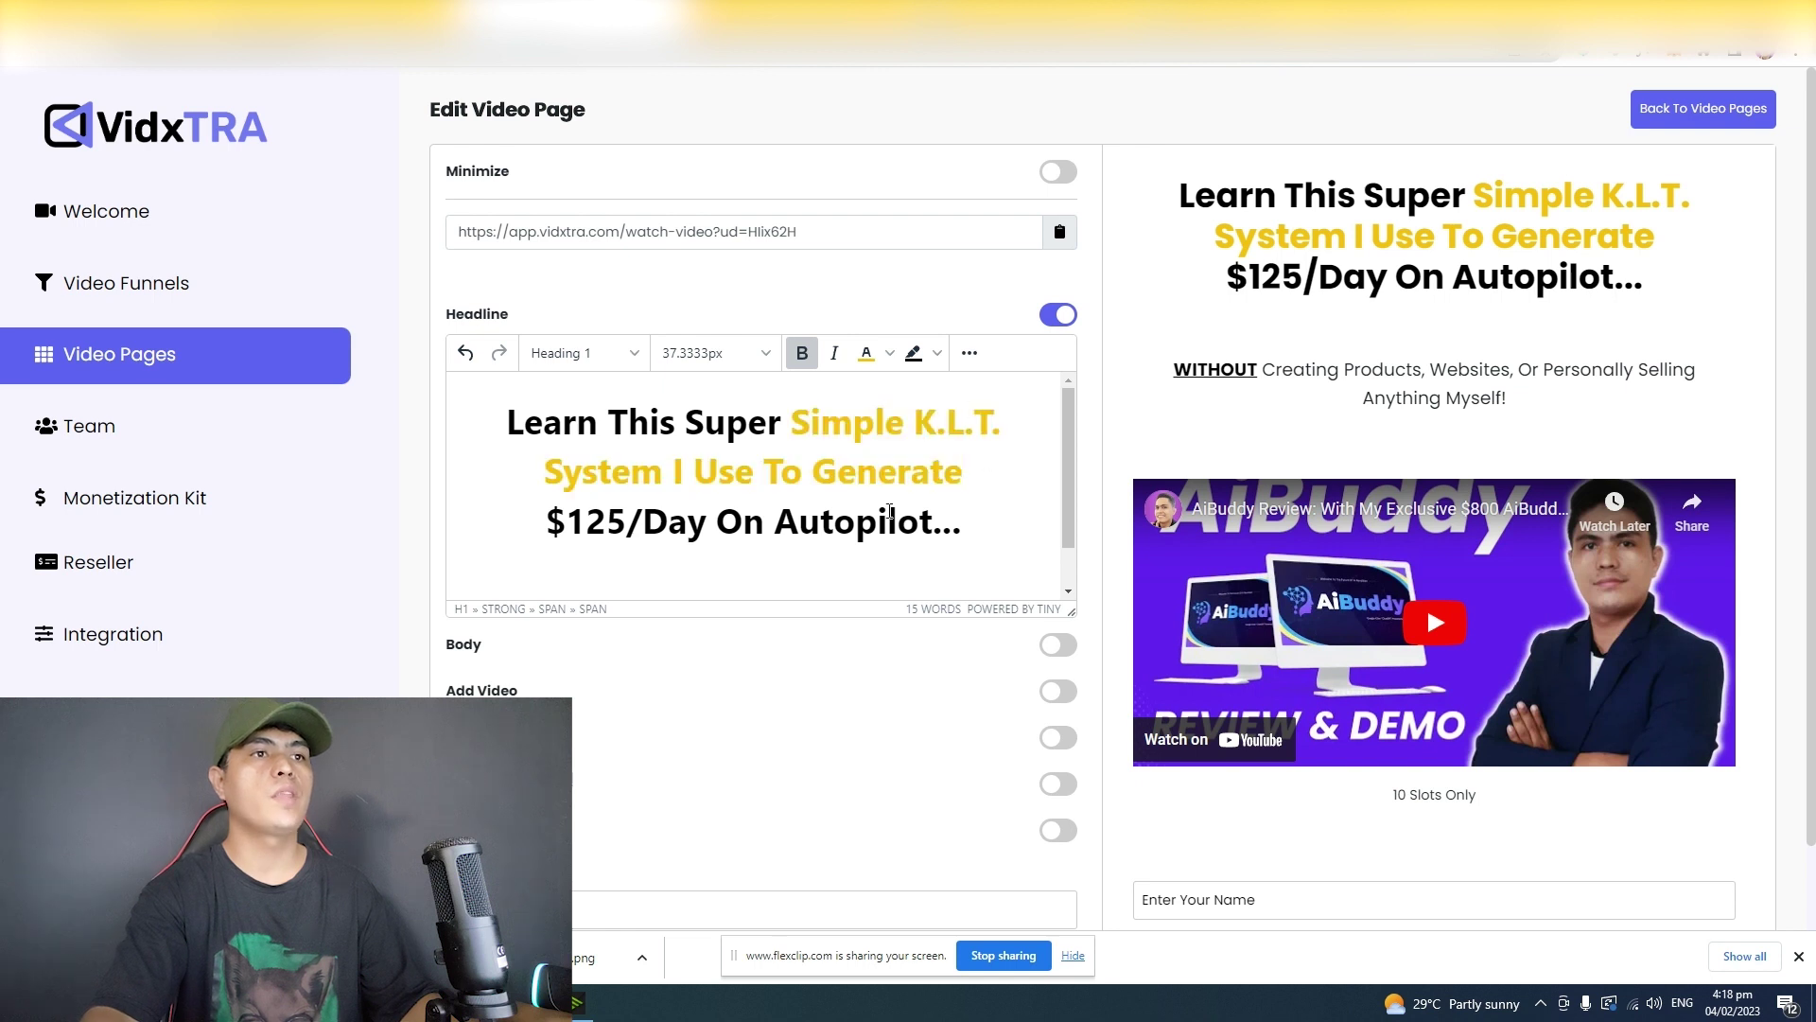
click(969, 353)
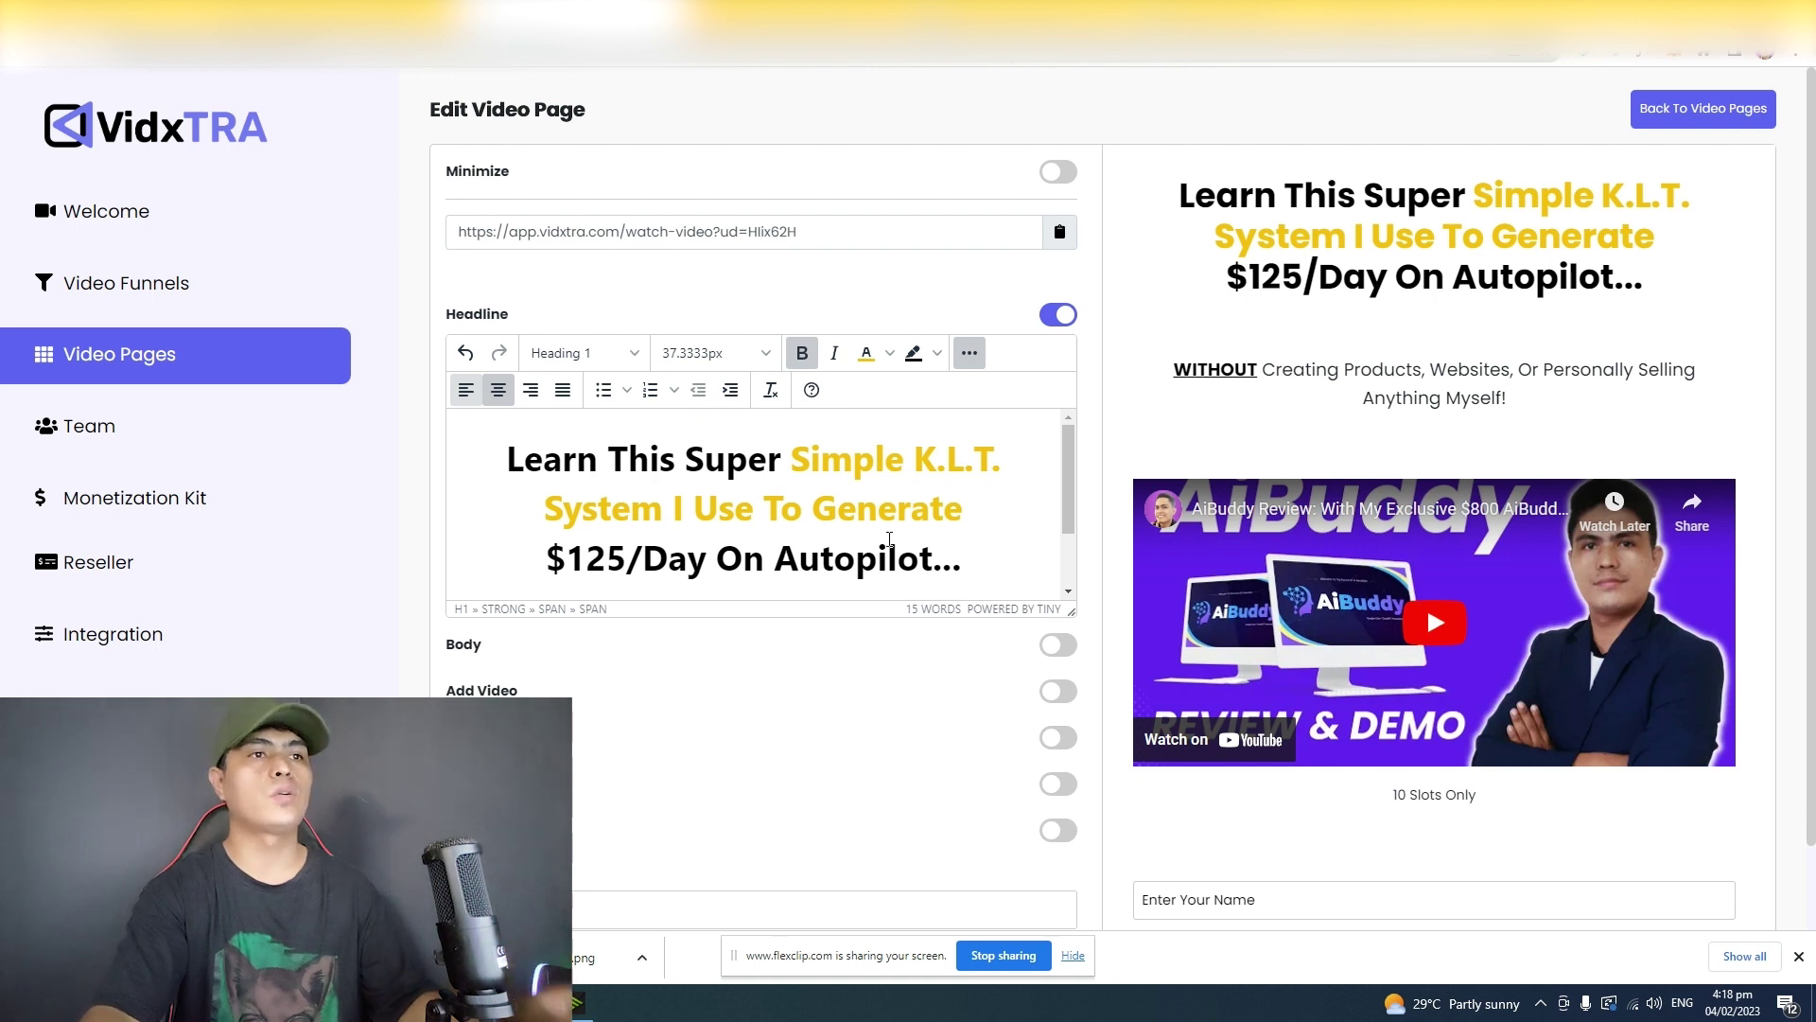
click(1057, 316)
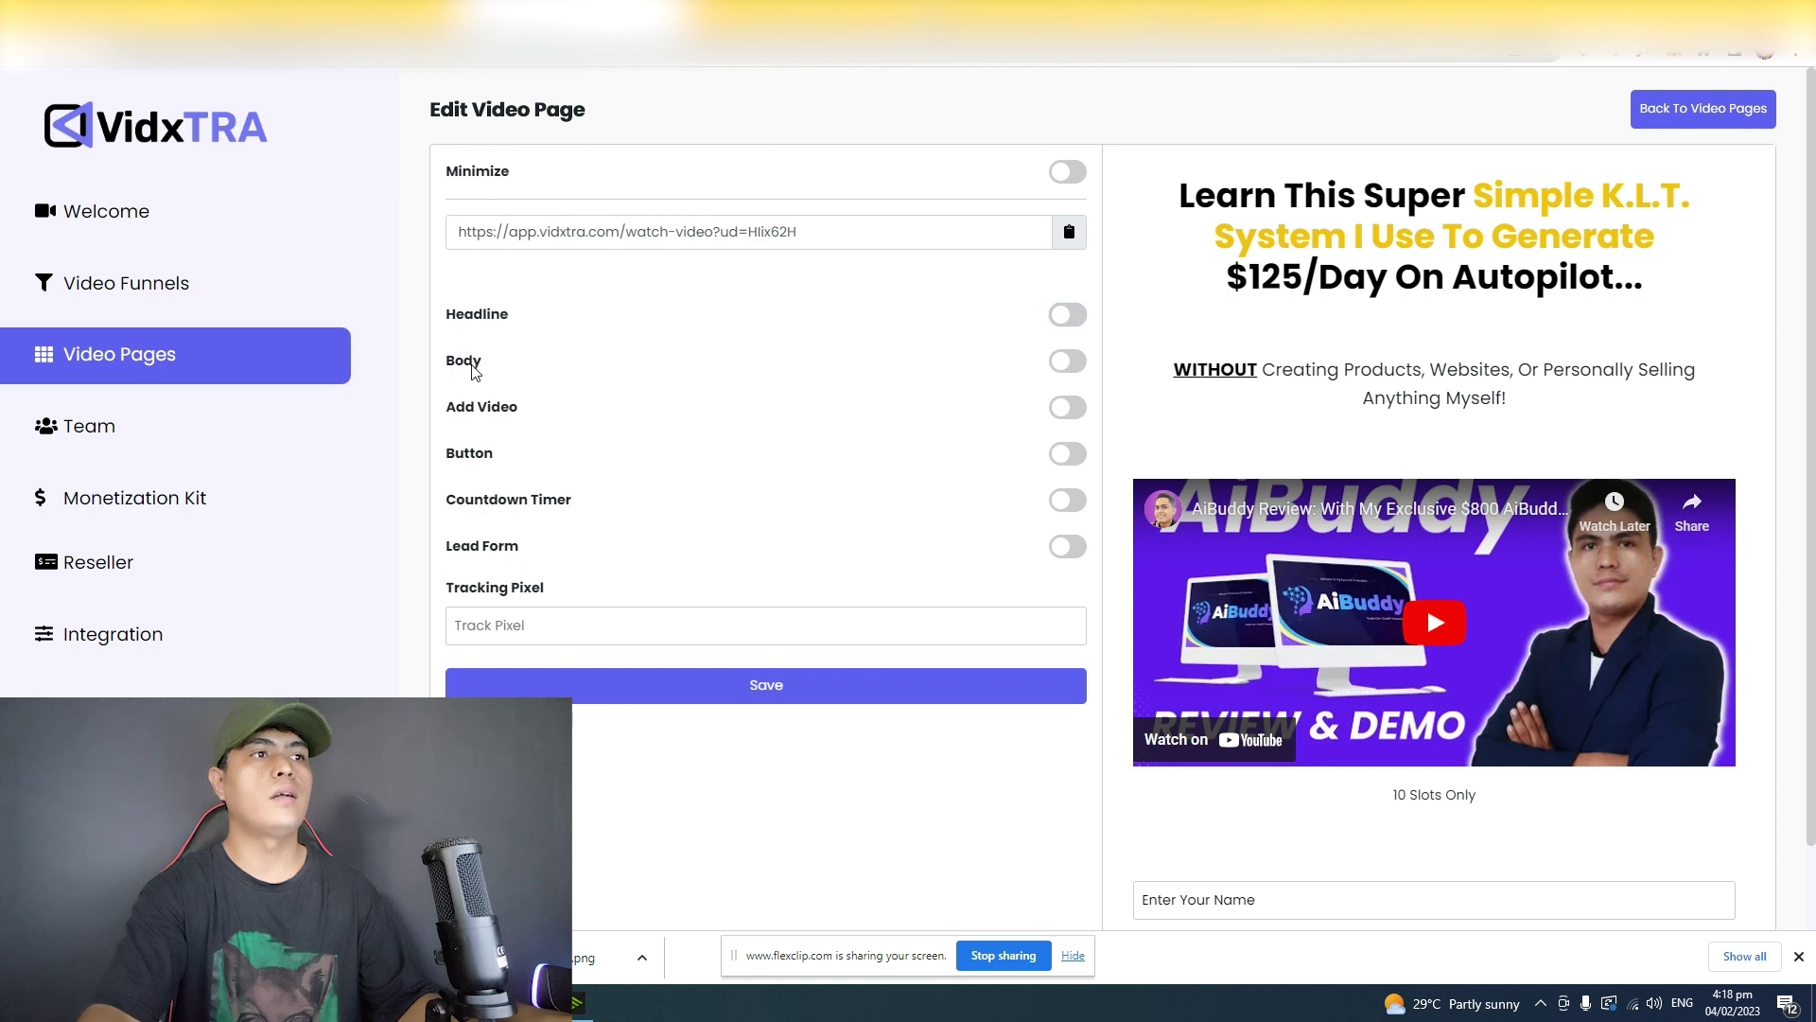
Step: Inspect the subheadline and body paragraph, then hide the body text settings
drag(455, 366, 1454, 377)
drag(1217, 371, 1624, 409)
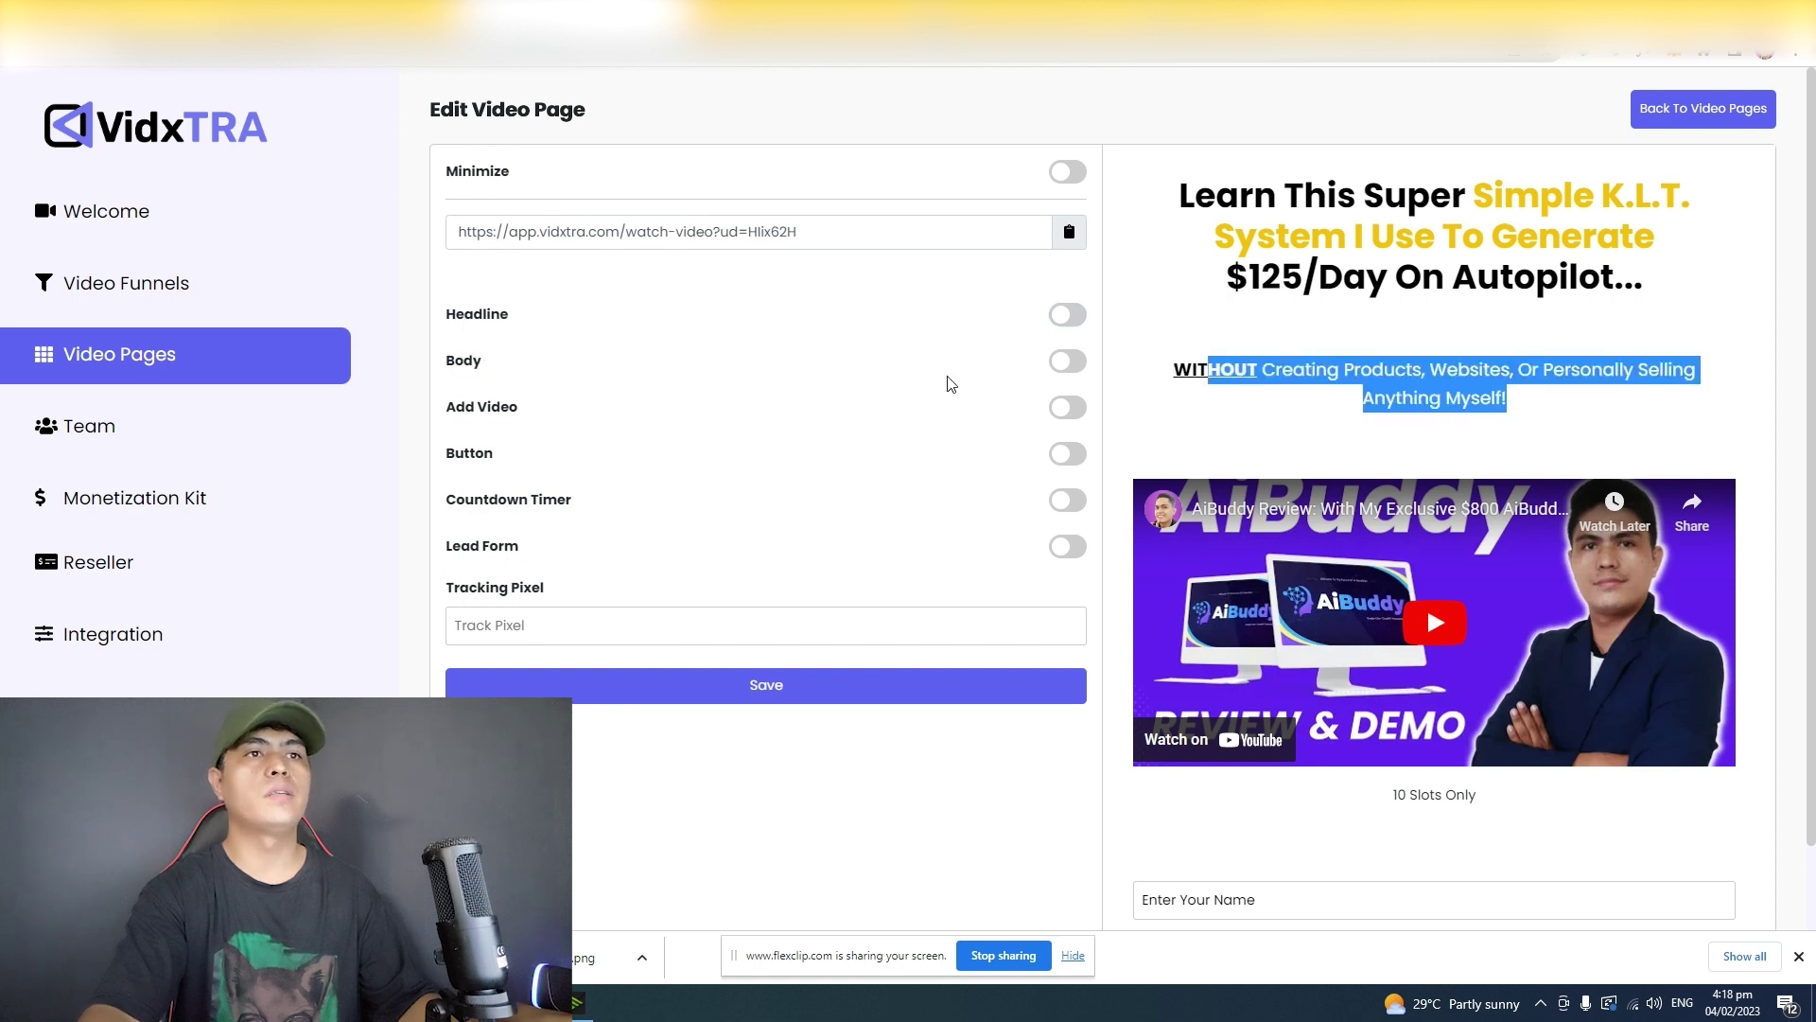
click(1061, 365)
triple_click(731, 466)
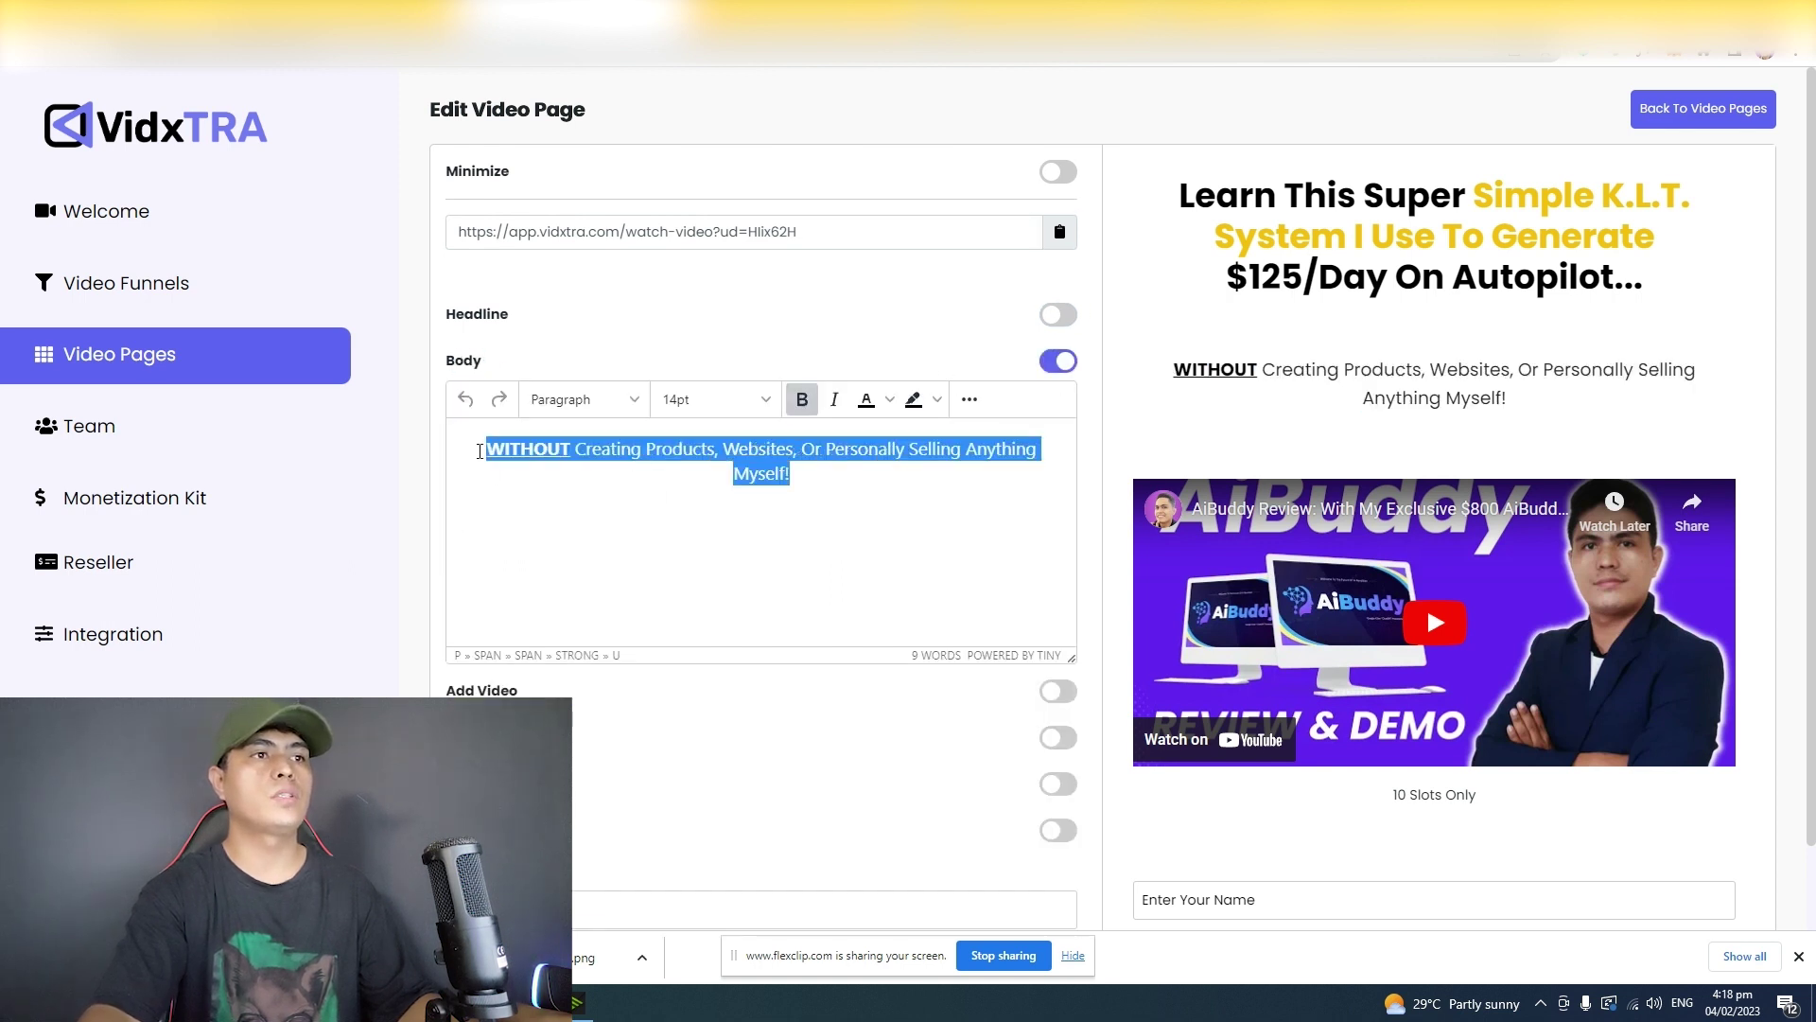
key(Down)
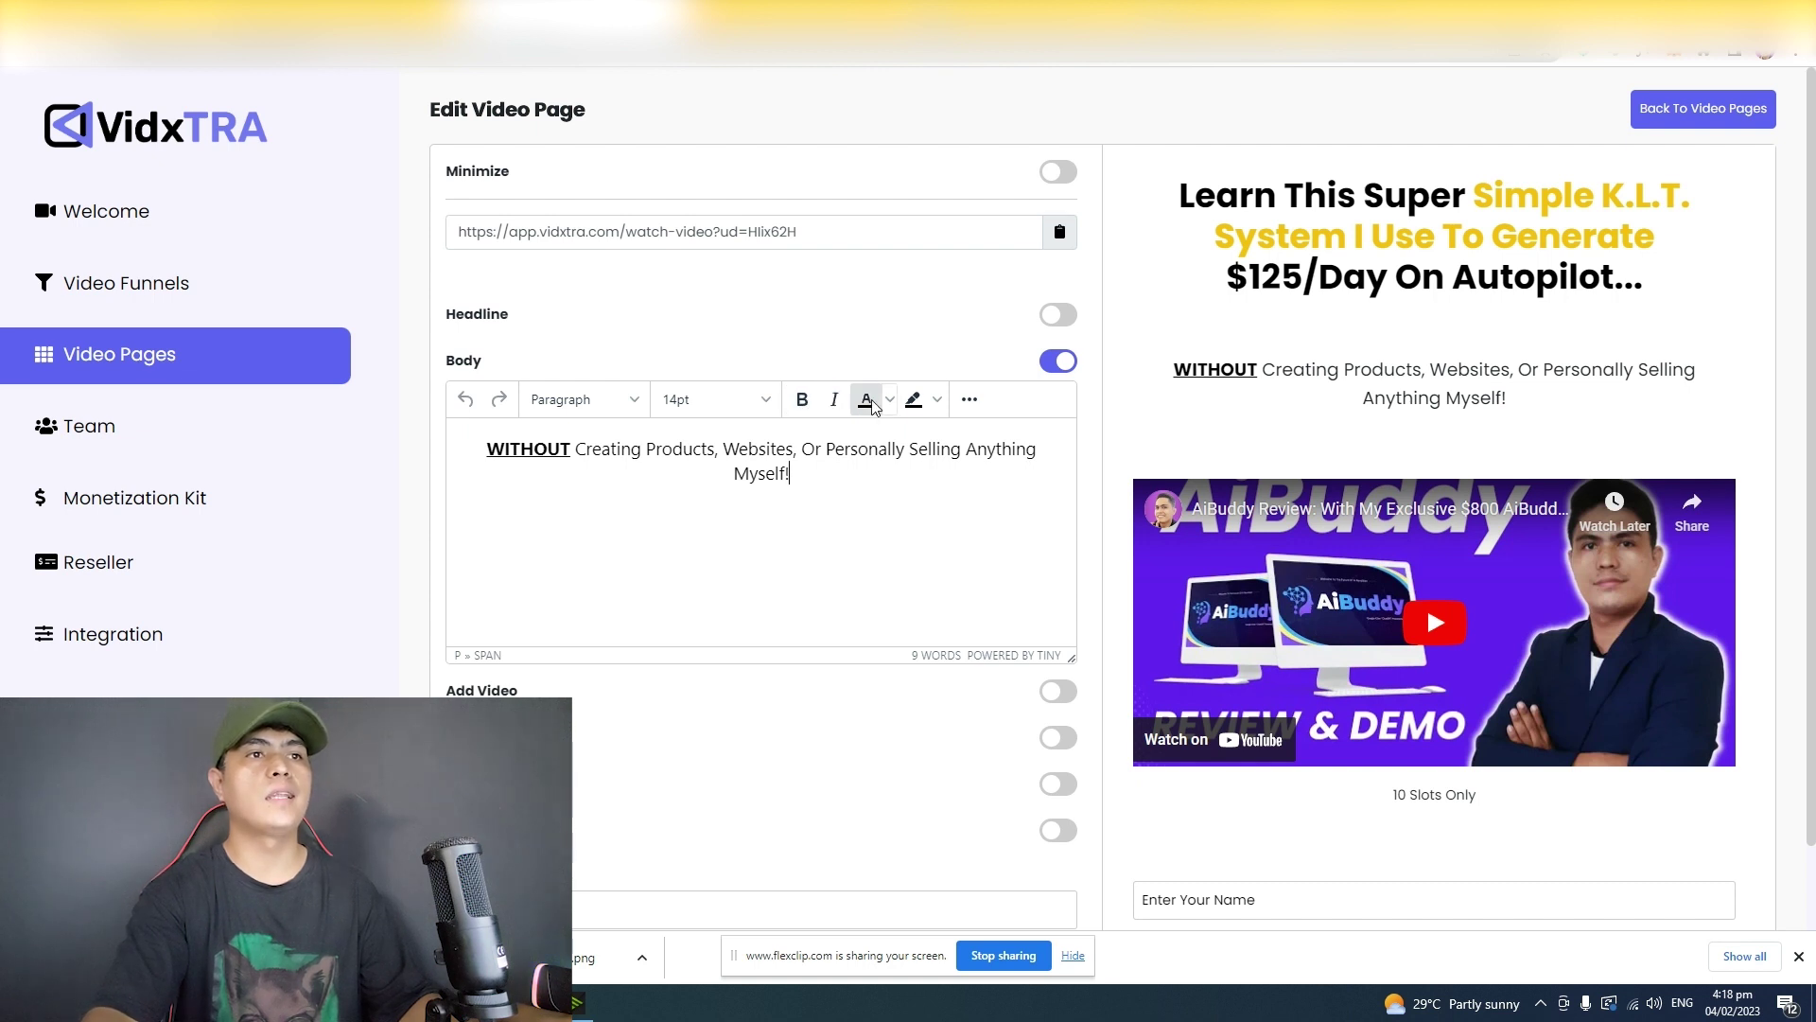
click(967, 400)
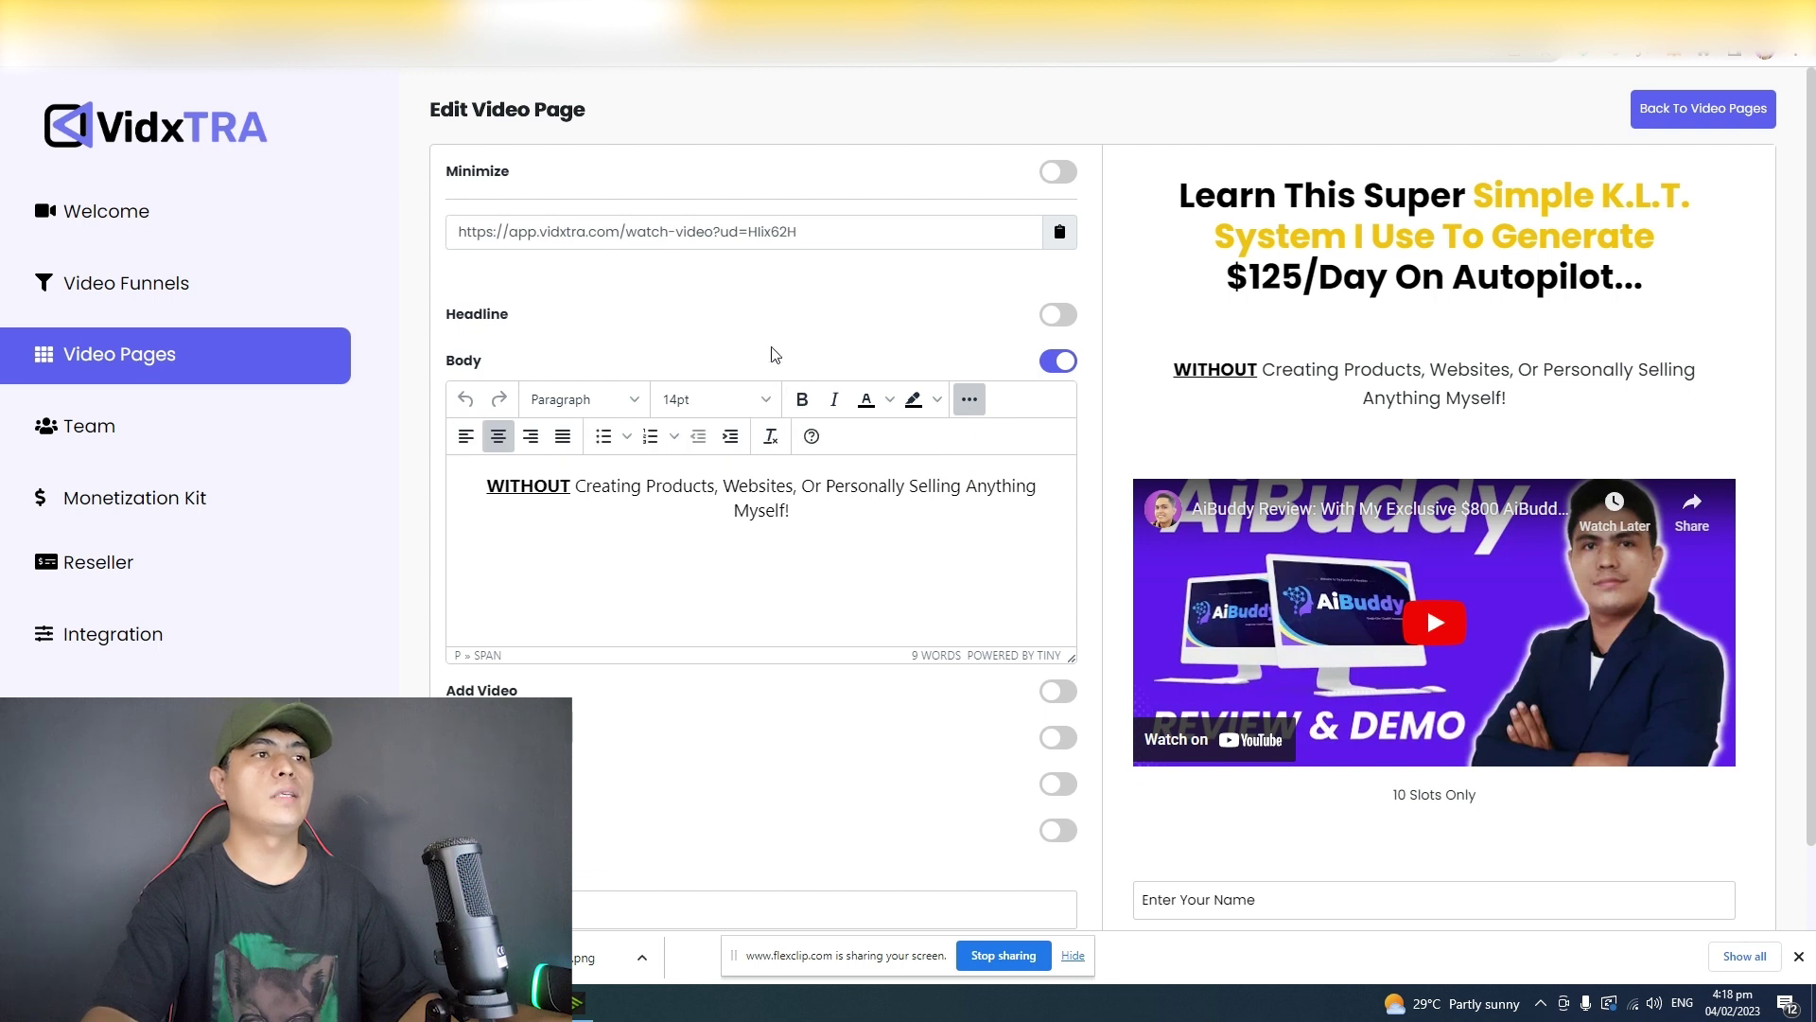
click(1060, 360)
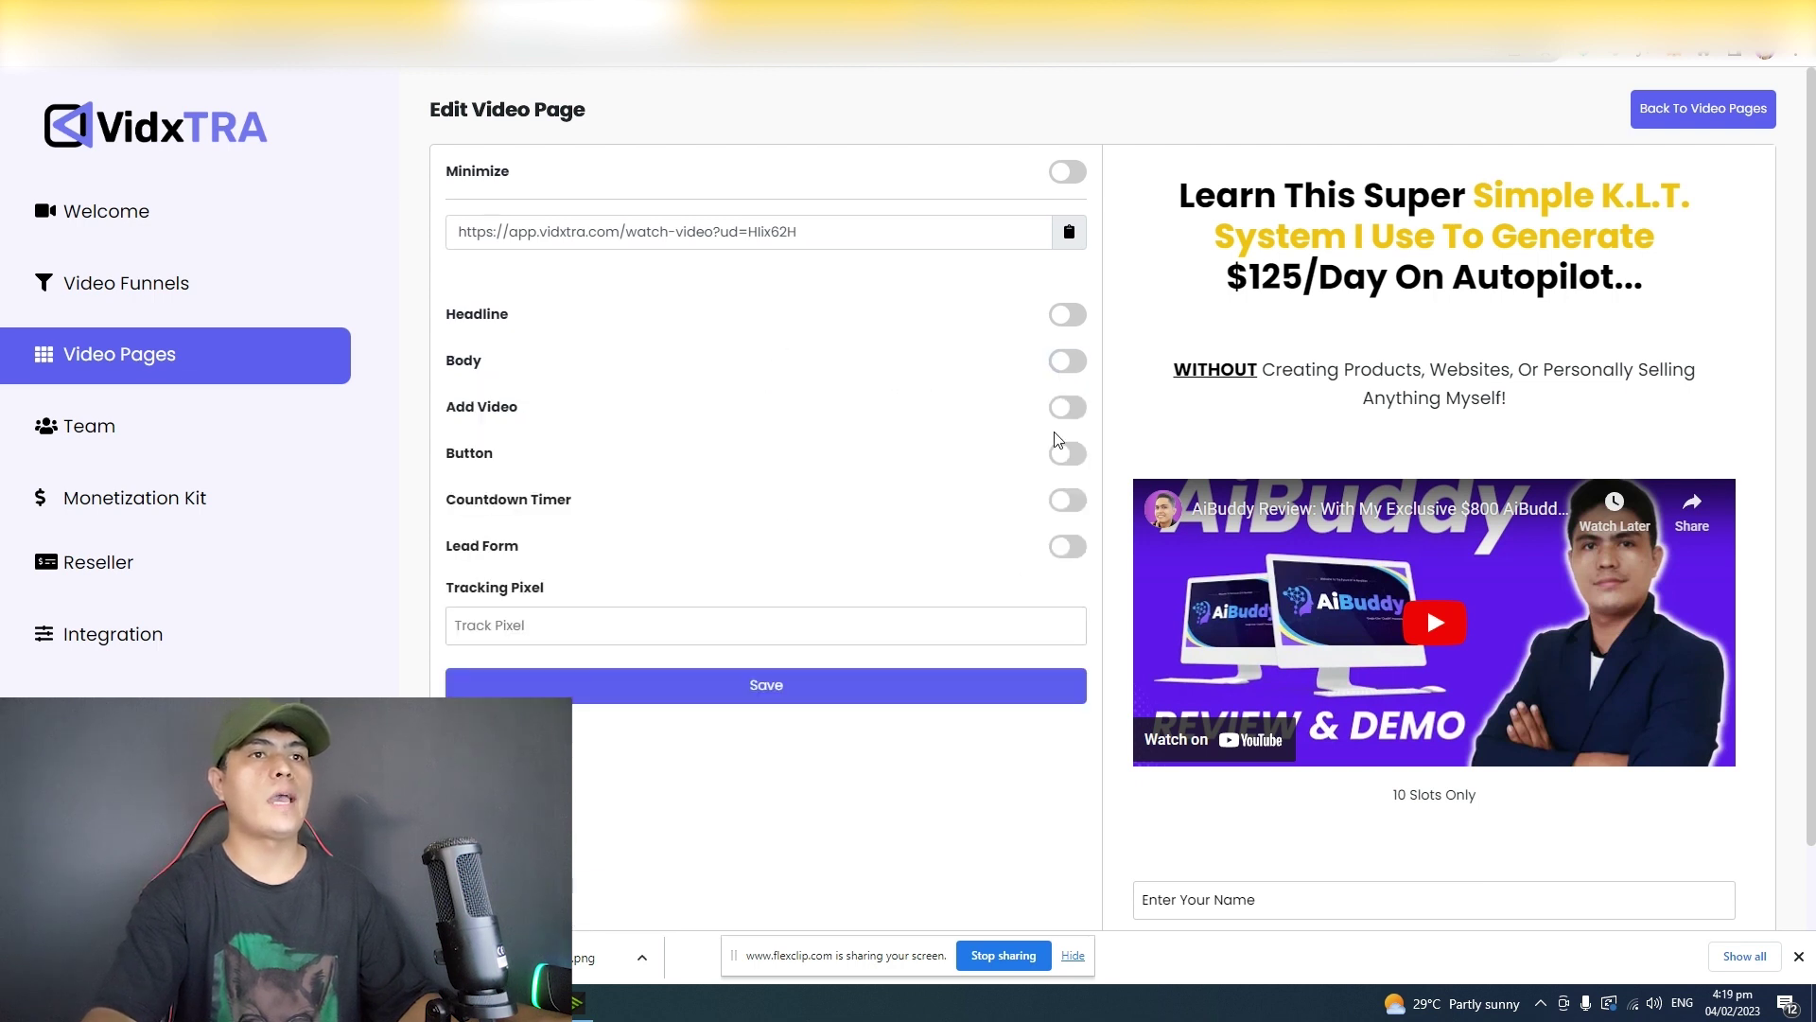
Step: Switch on the video section, browse the Search and Upload sources, and settle on YouTube
click(1063, 412)
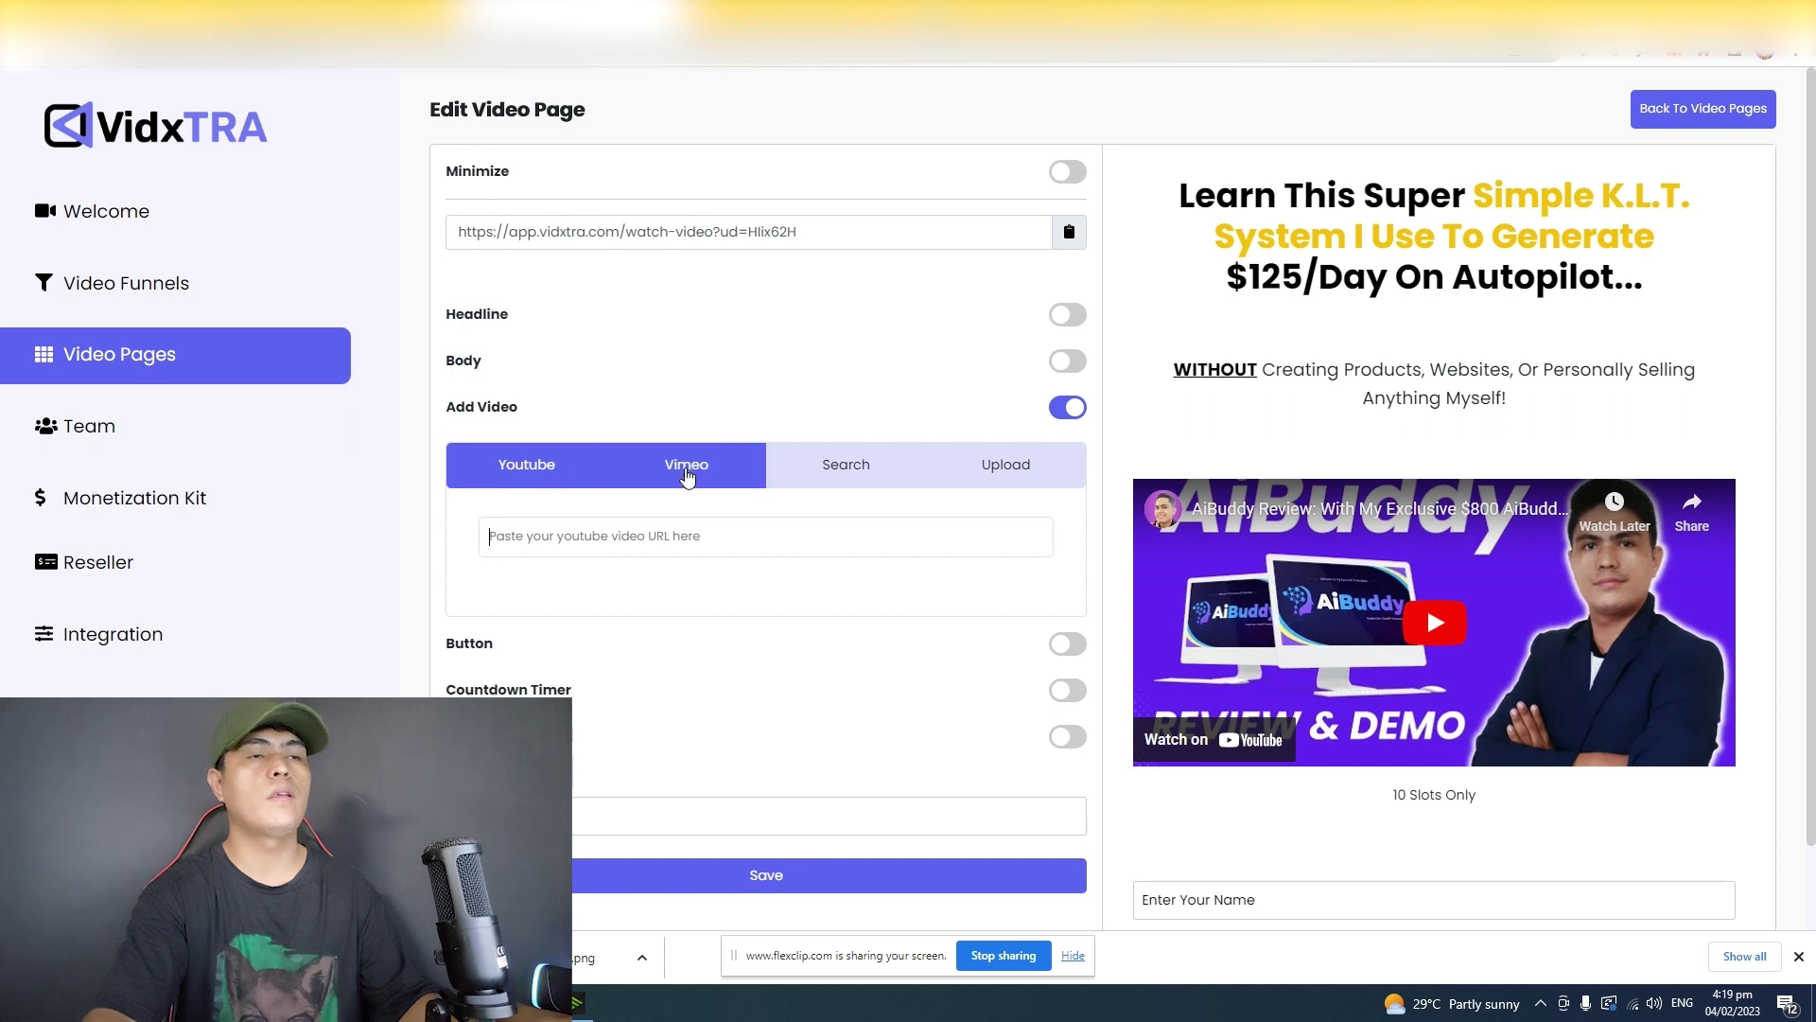
click(830, 484)
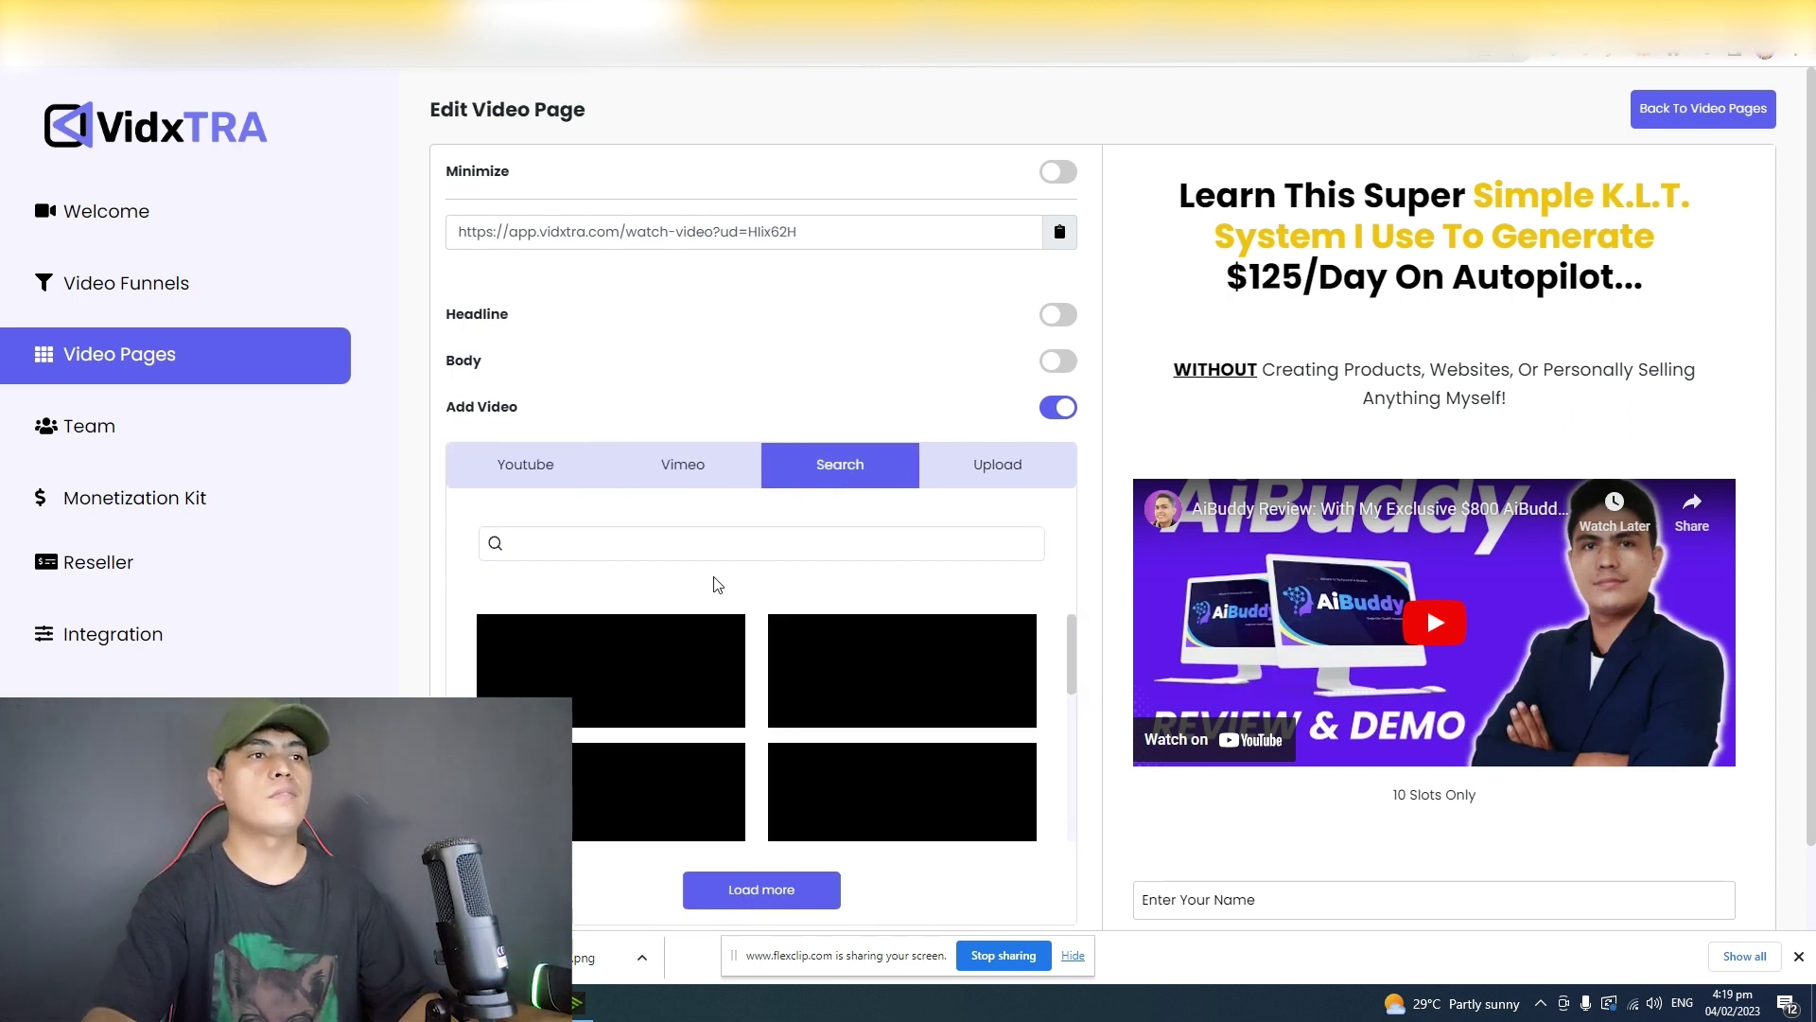
scroll(717, 585, down, 1)
click(998, 369)
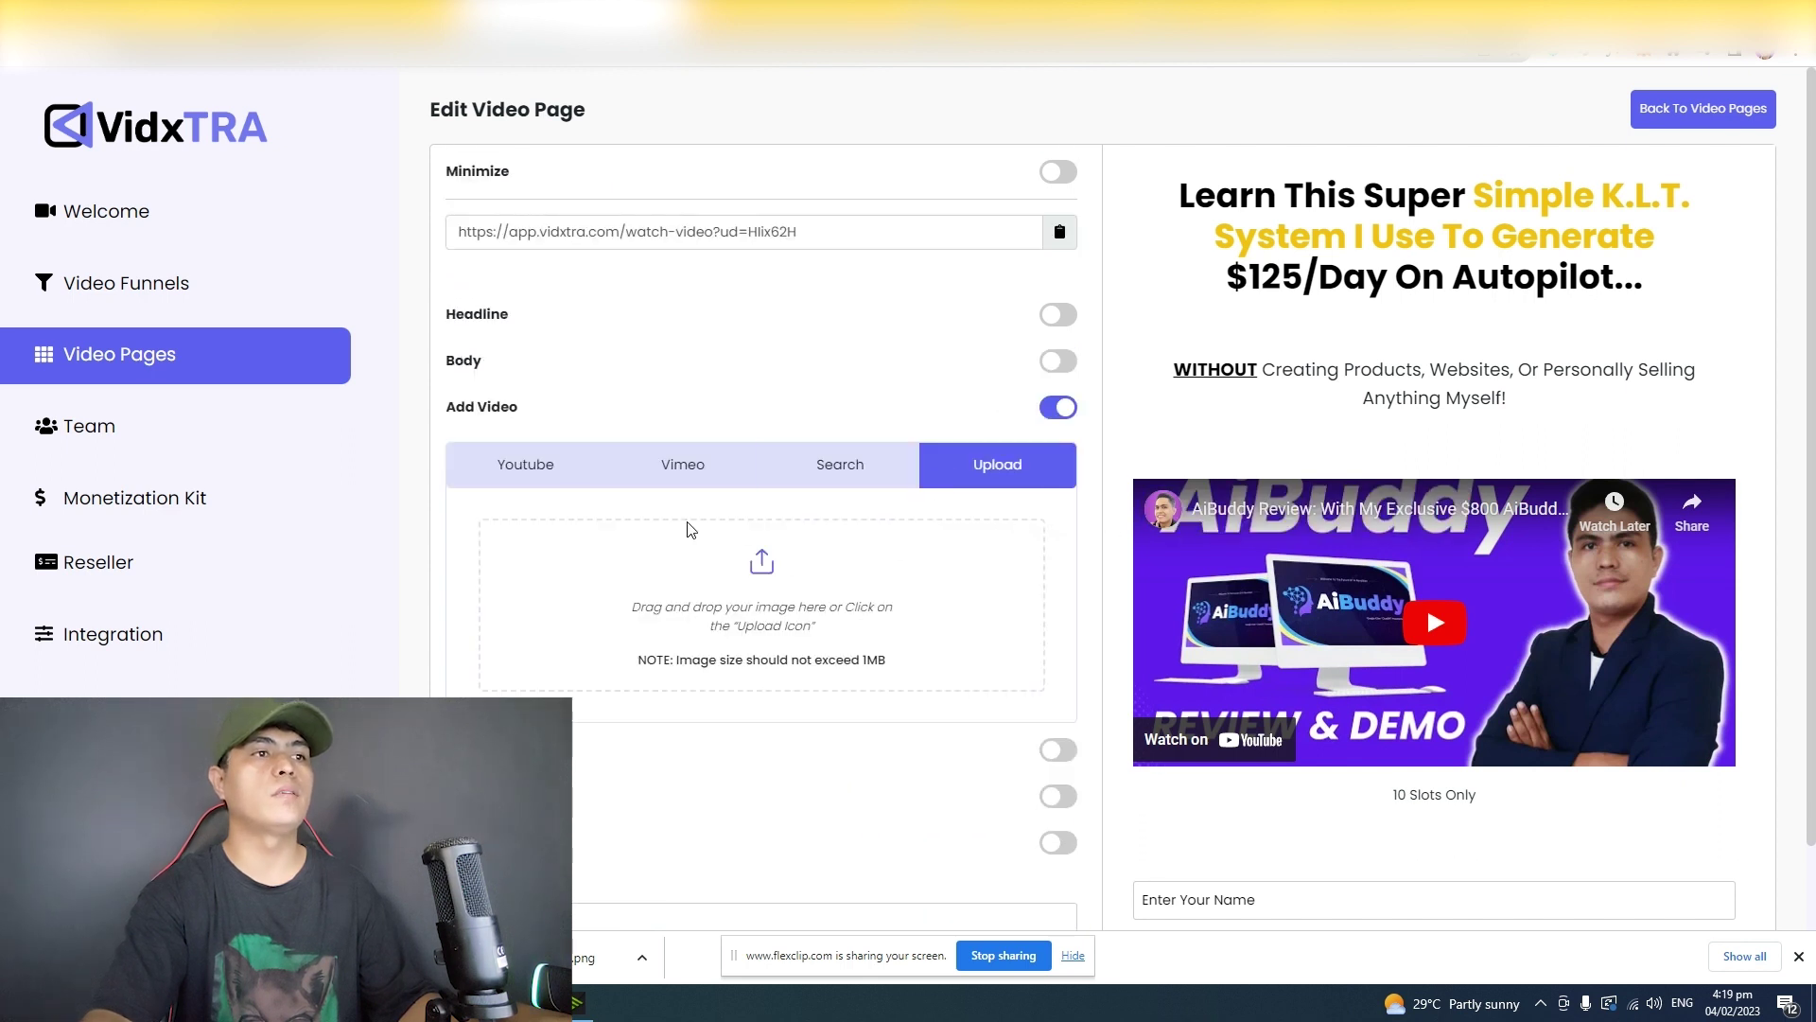
click(526, 464)
scroll(788, 615, down, 1)
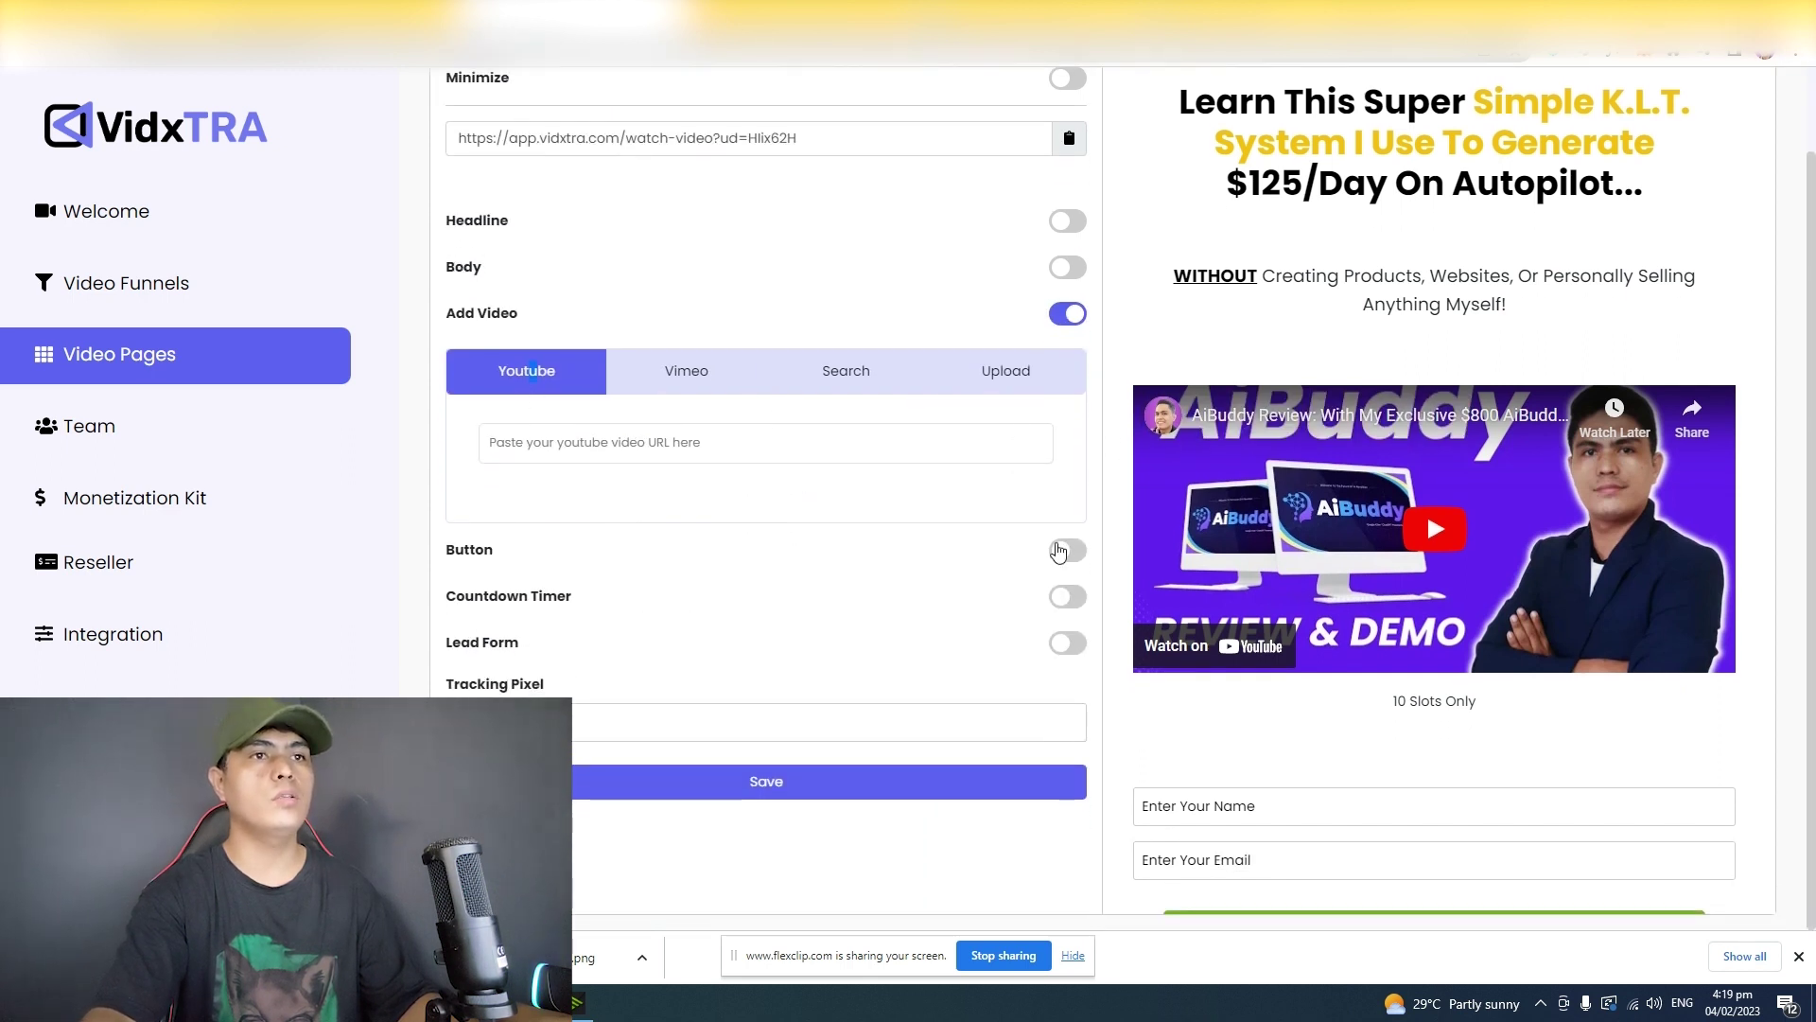
Step: Collapse the video settings and retype the final L of button text 'SEND ME THE COURSE IN MY EMAIL'
click(1067, 313)
click(1069, 360)
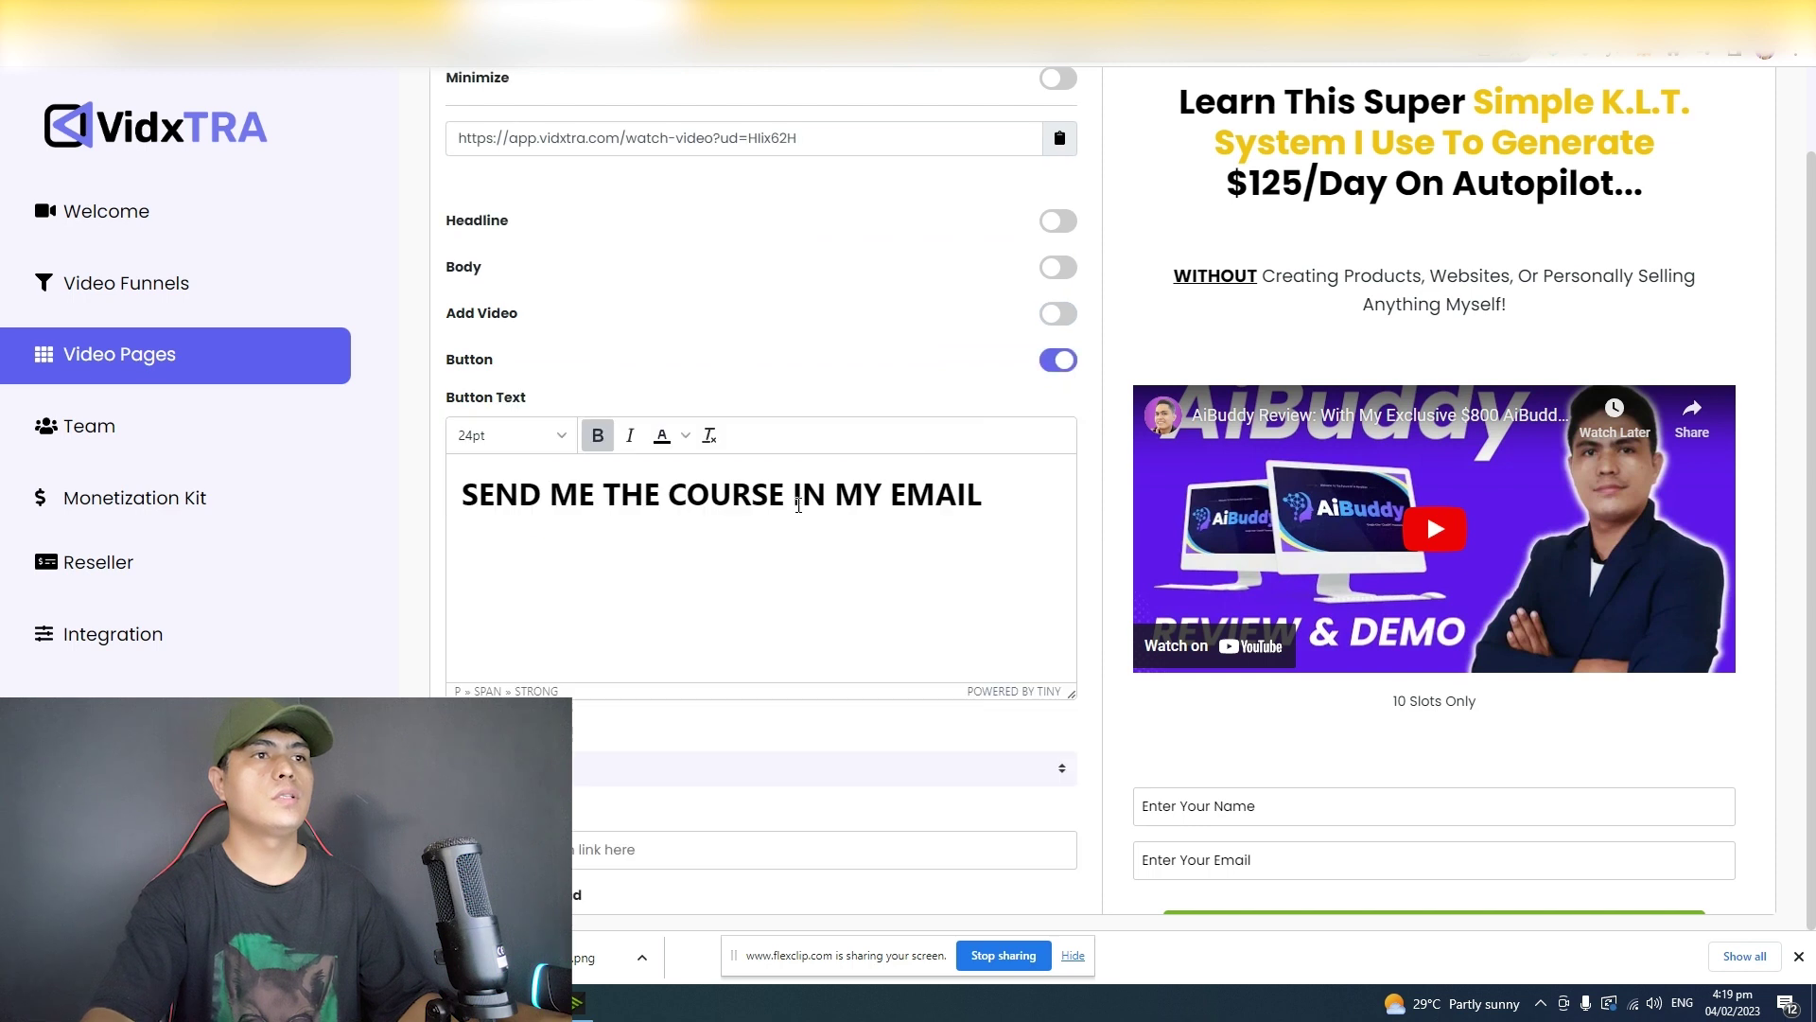
drag(982, 492, 495, 493)
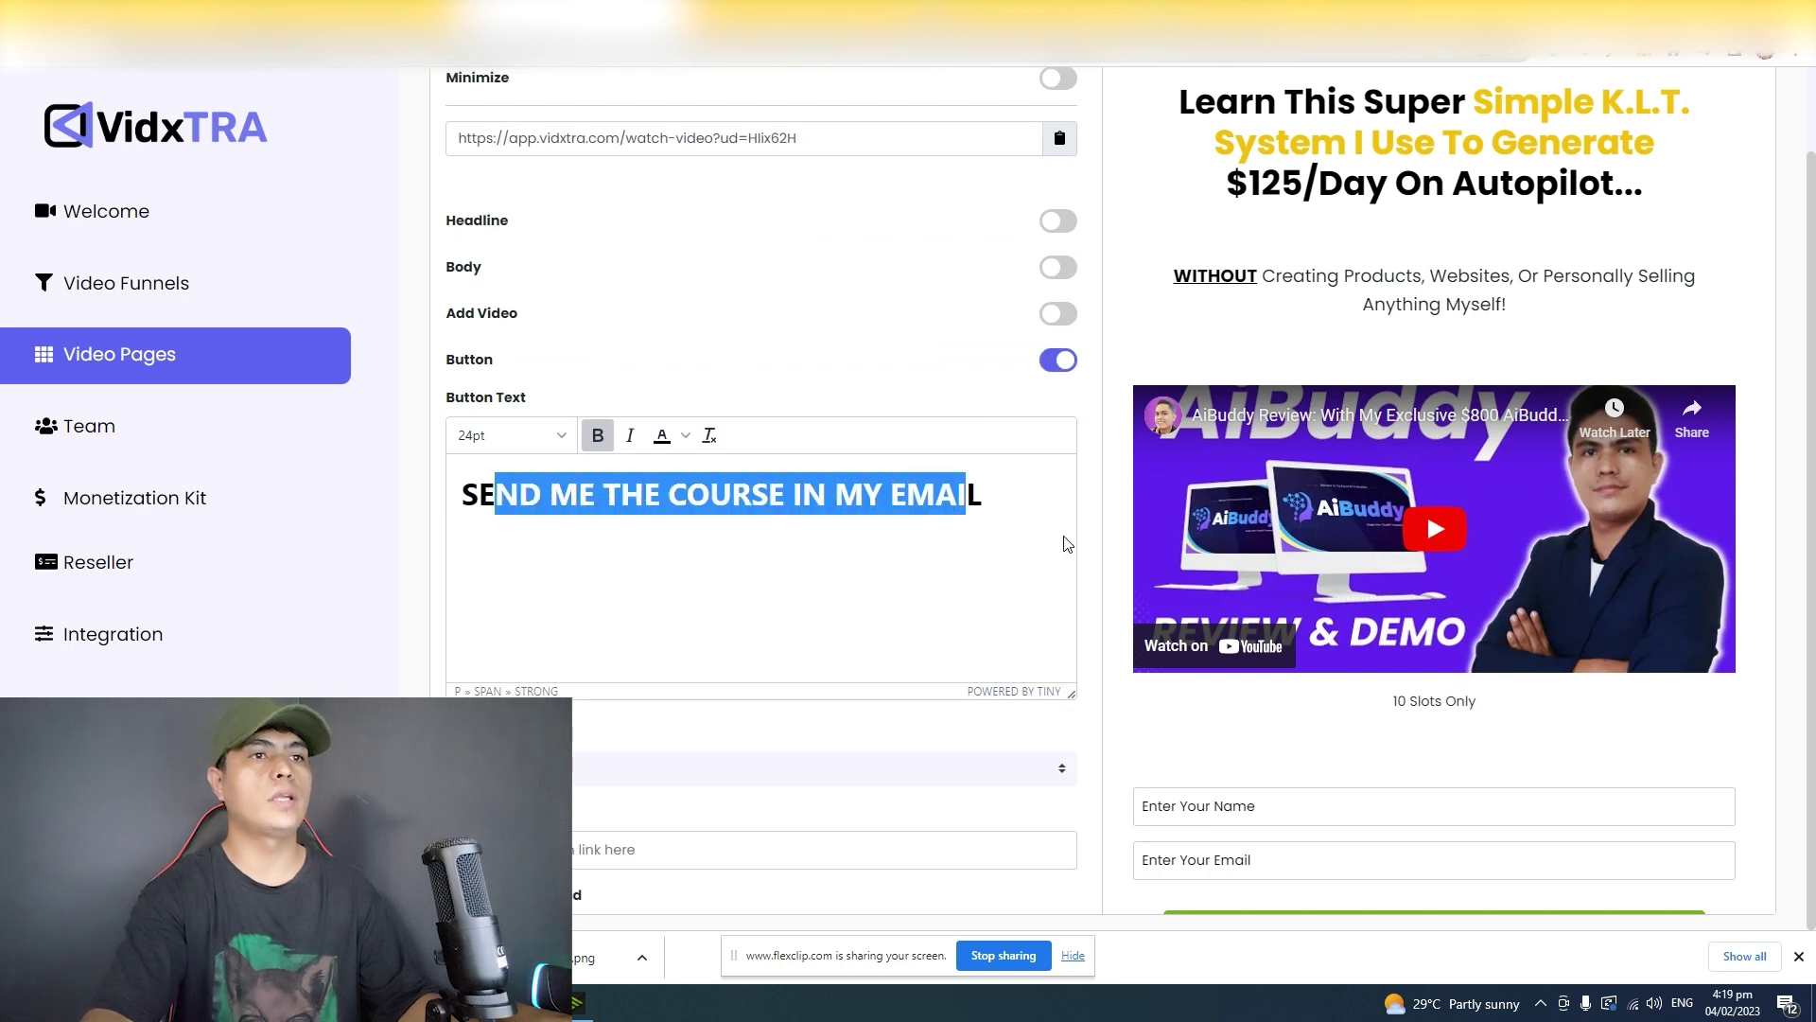
click(1066, 540)
scroll(1557, 795, down, 2)
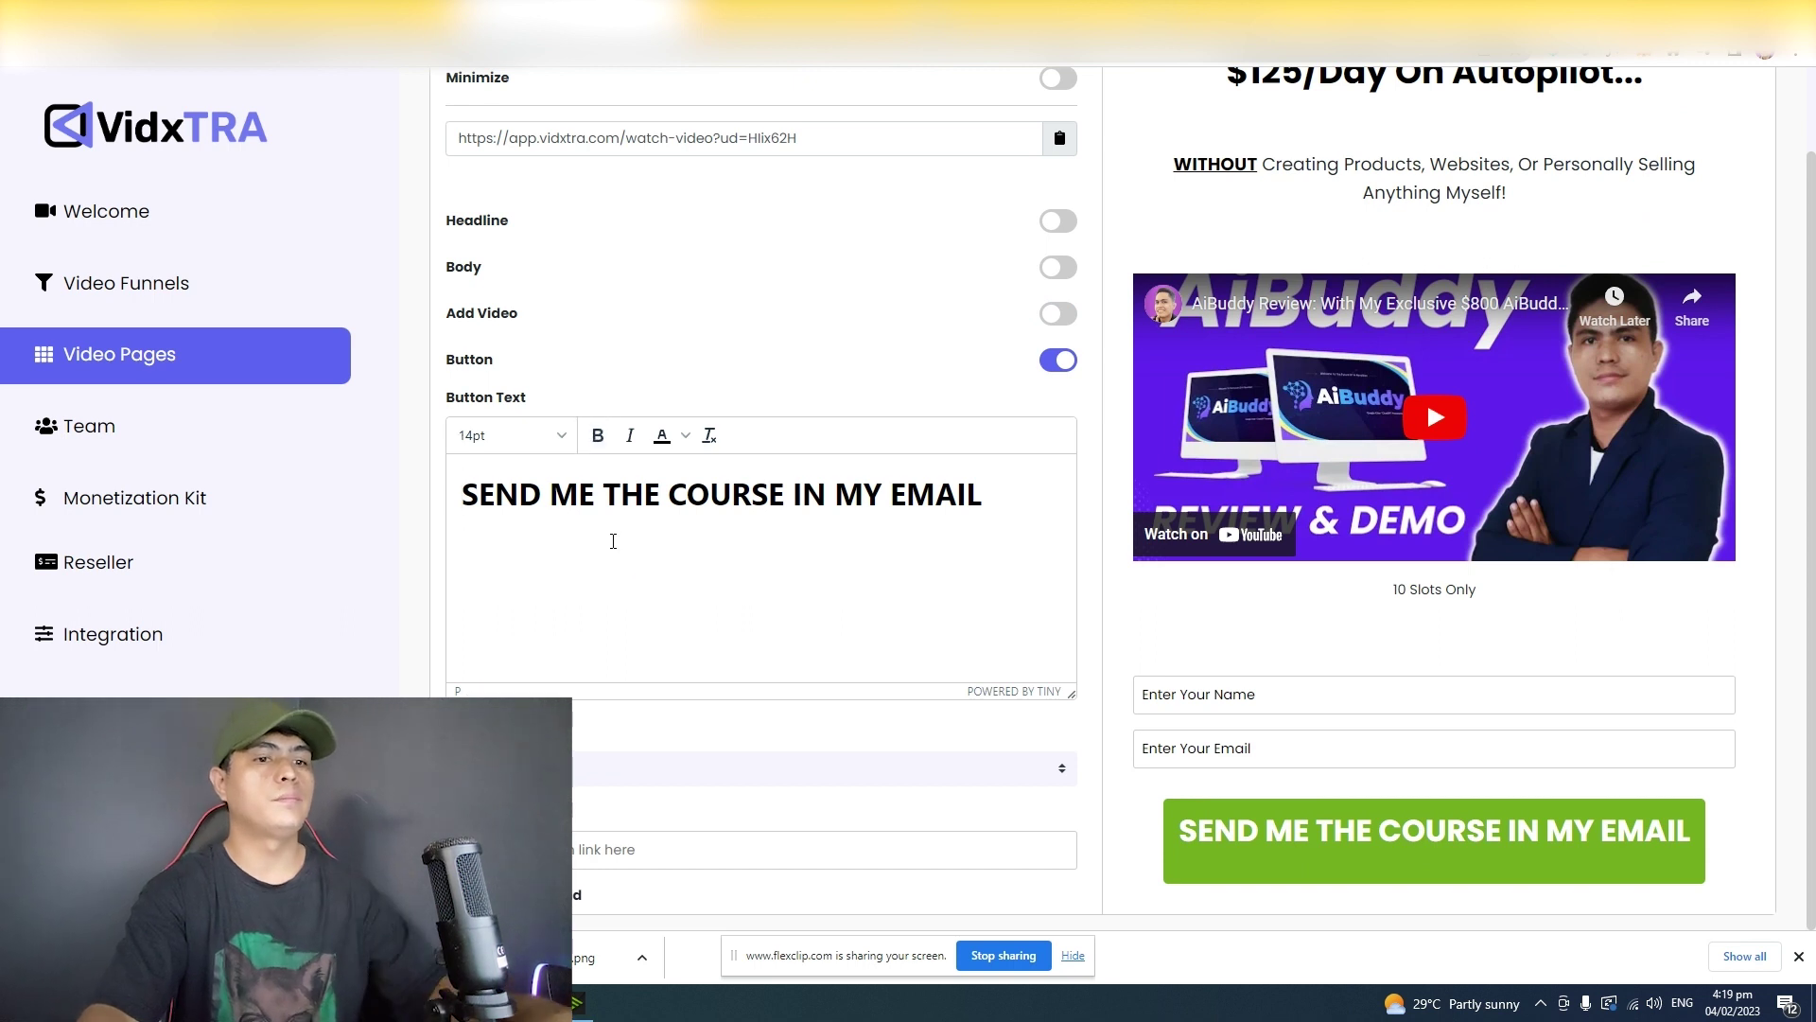
click(613, 541)
key(BackSpace)
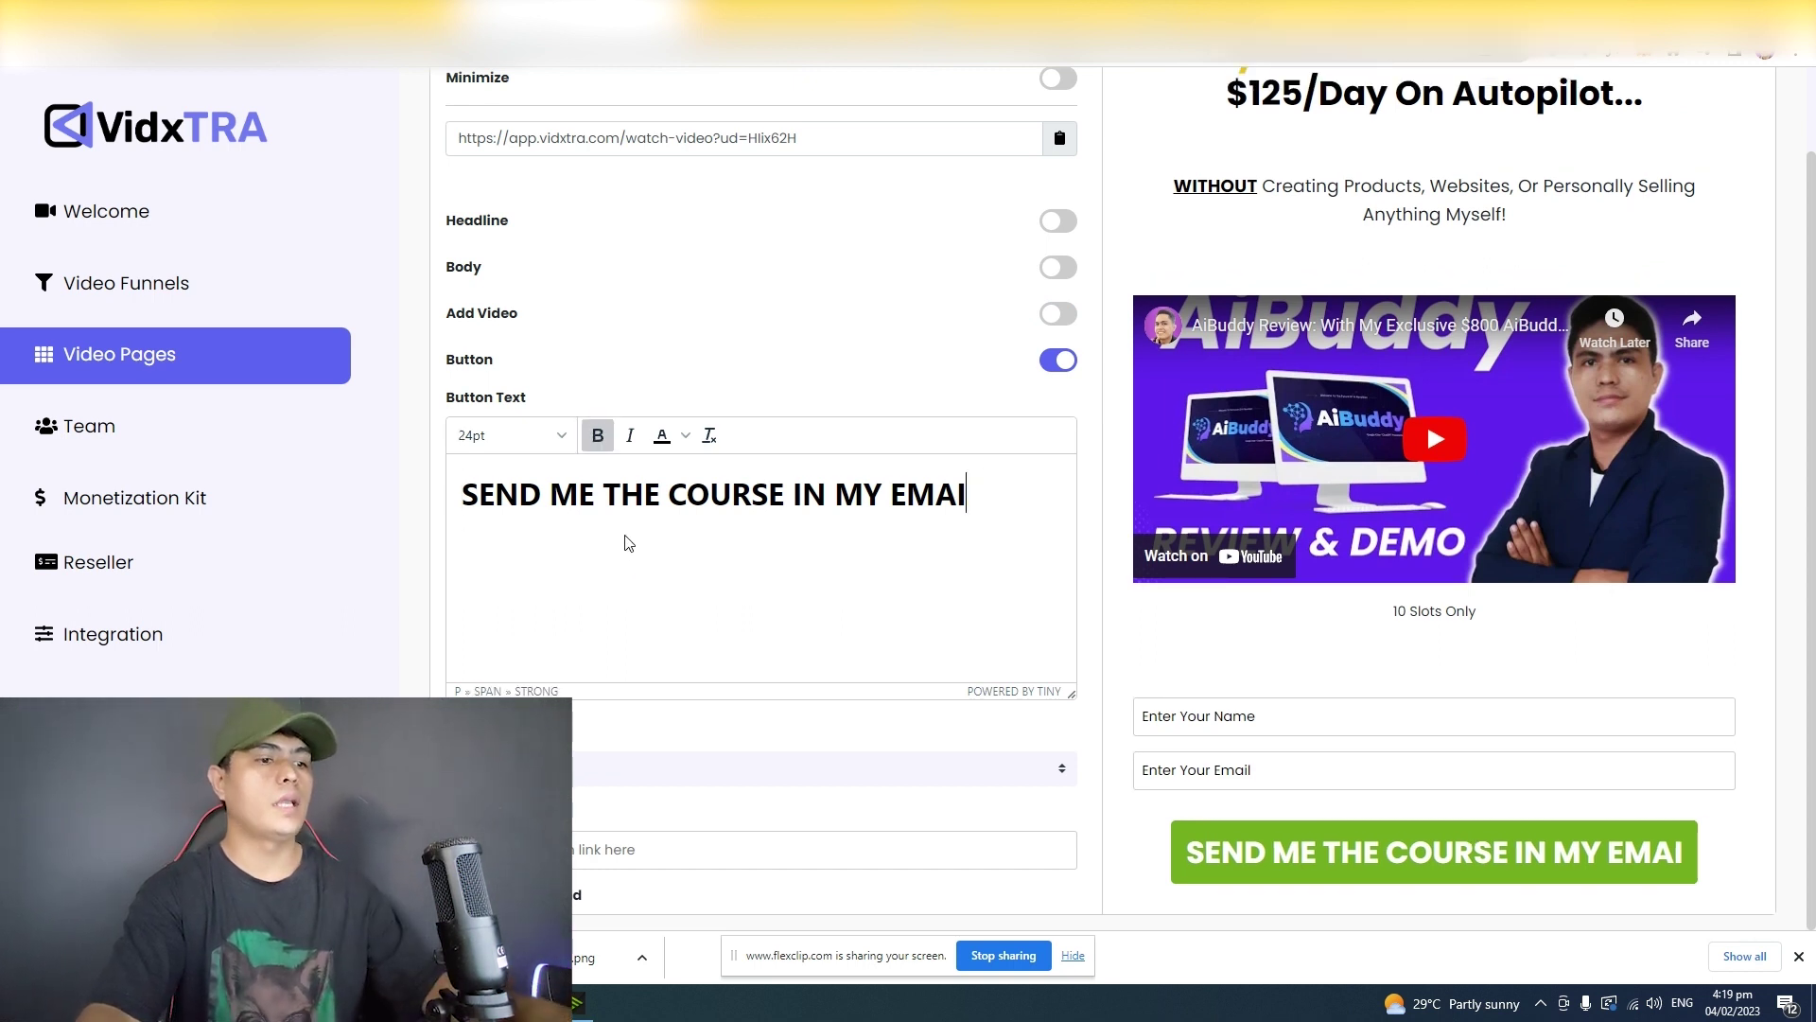
text(L)
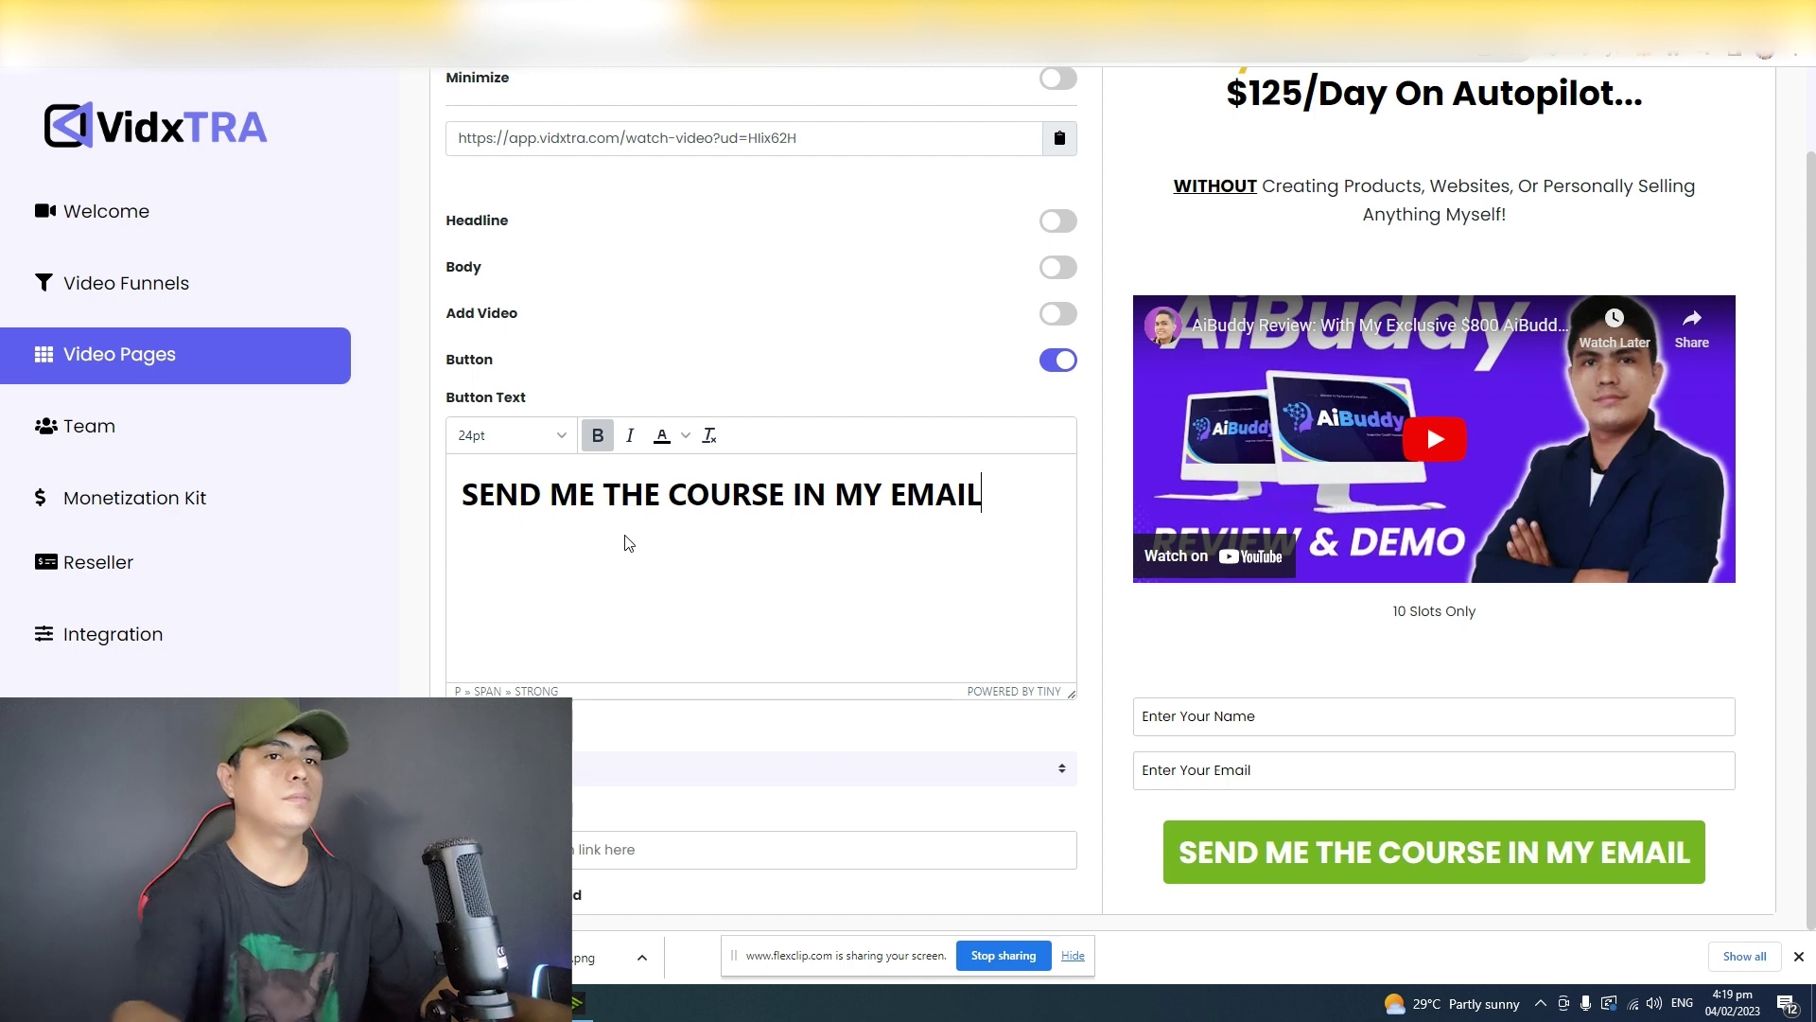
scroll(936, 369, down, 1)
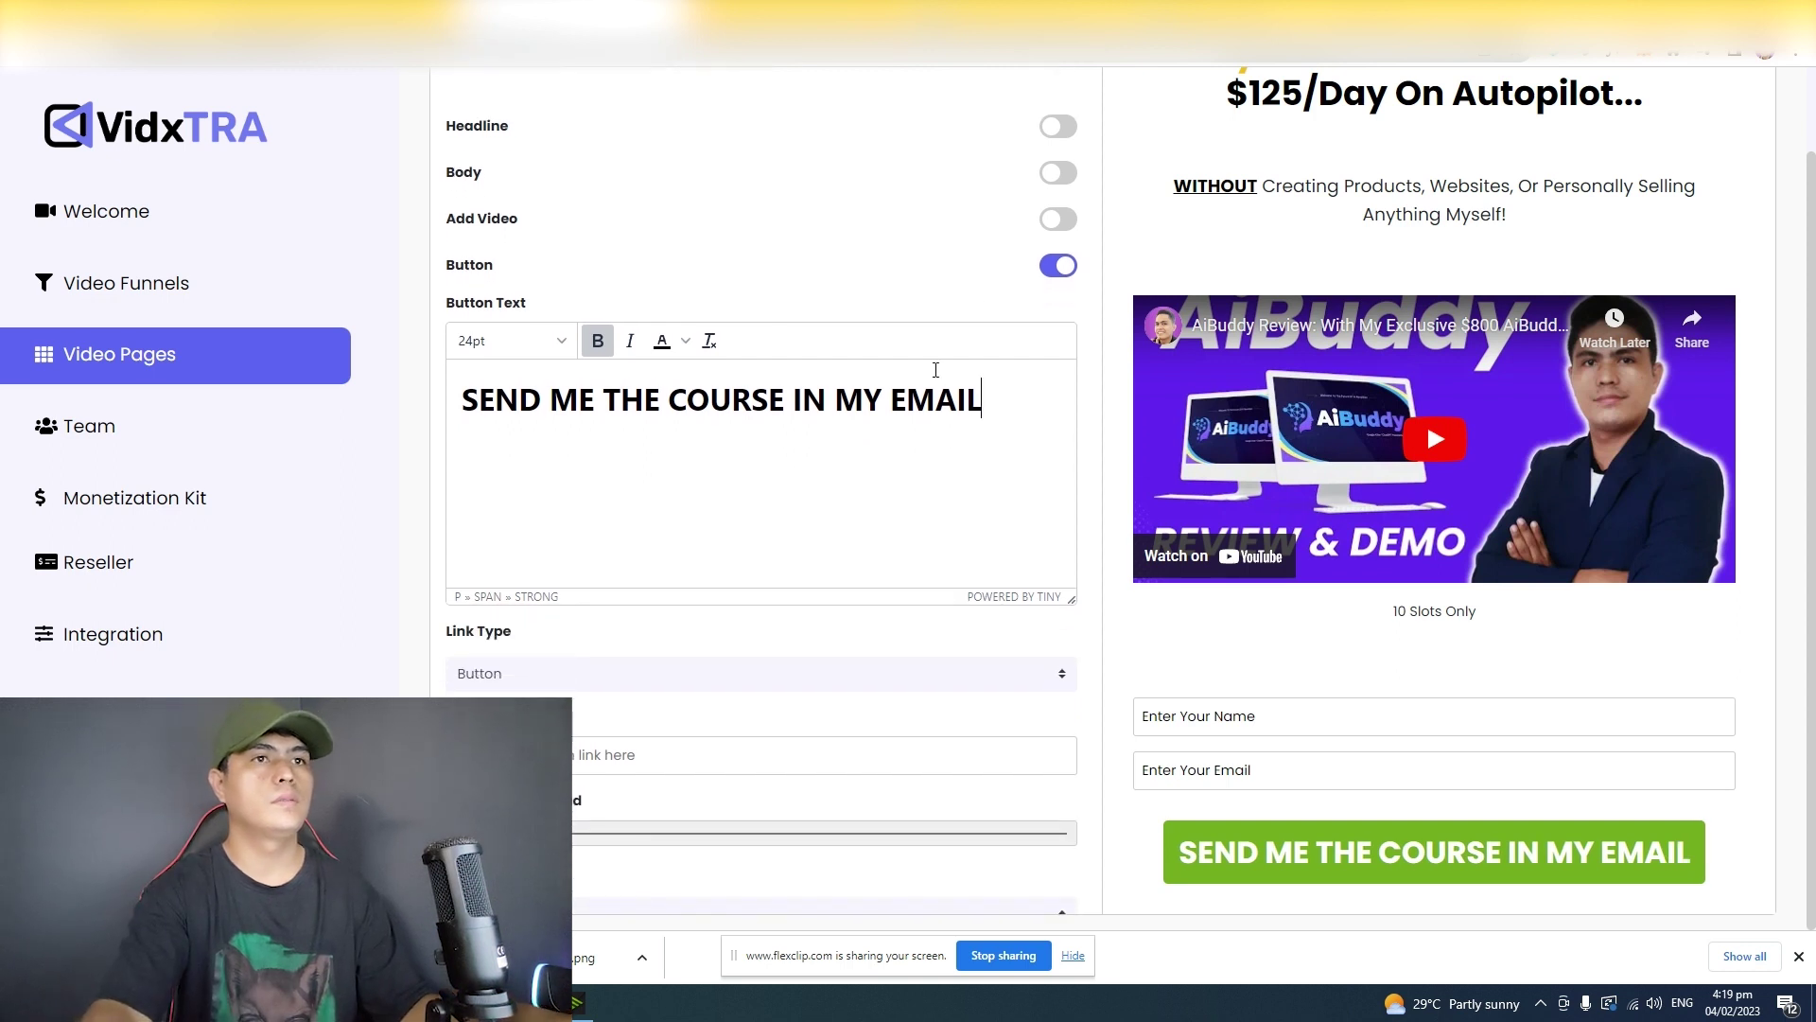
click(1056, 268)
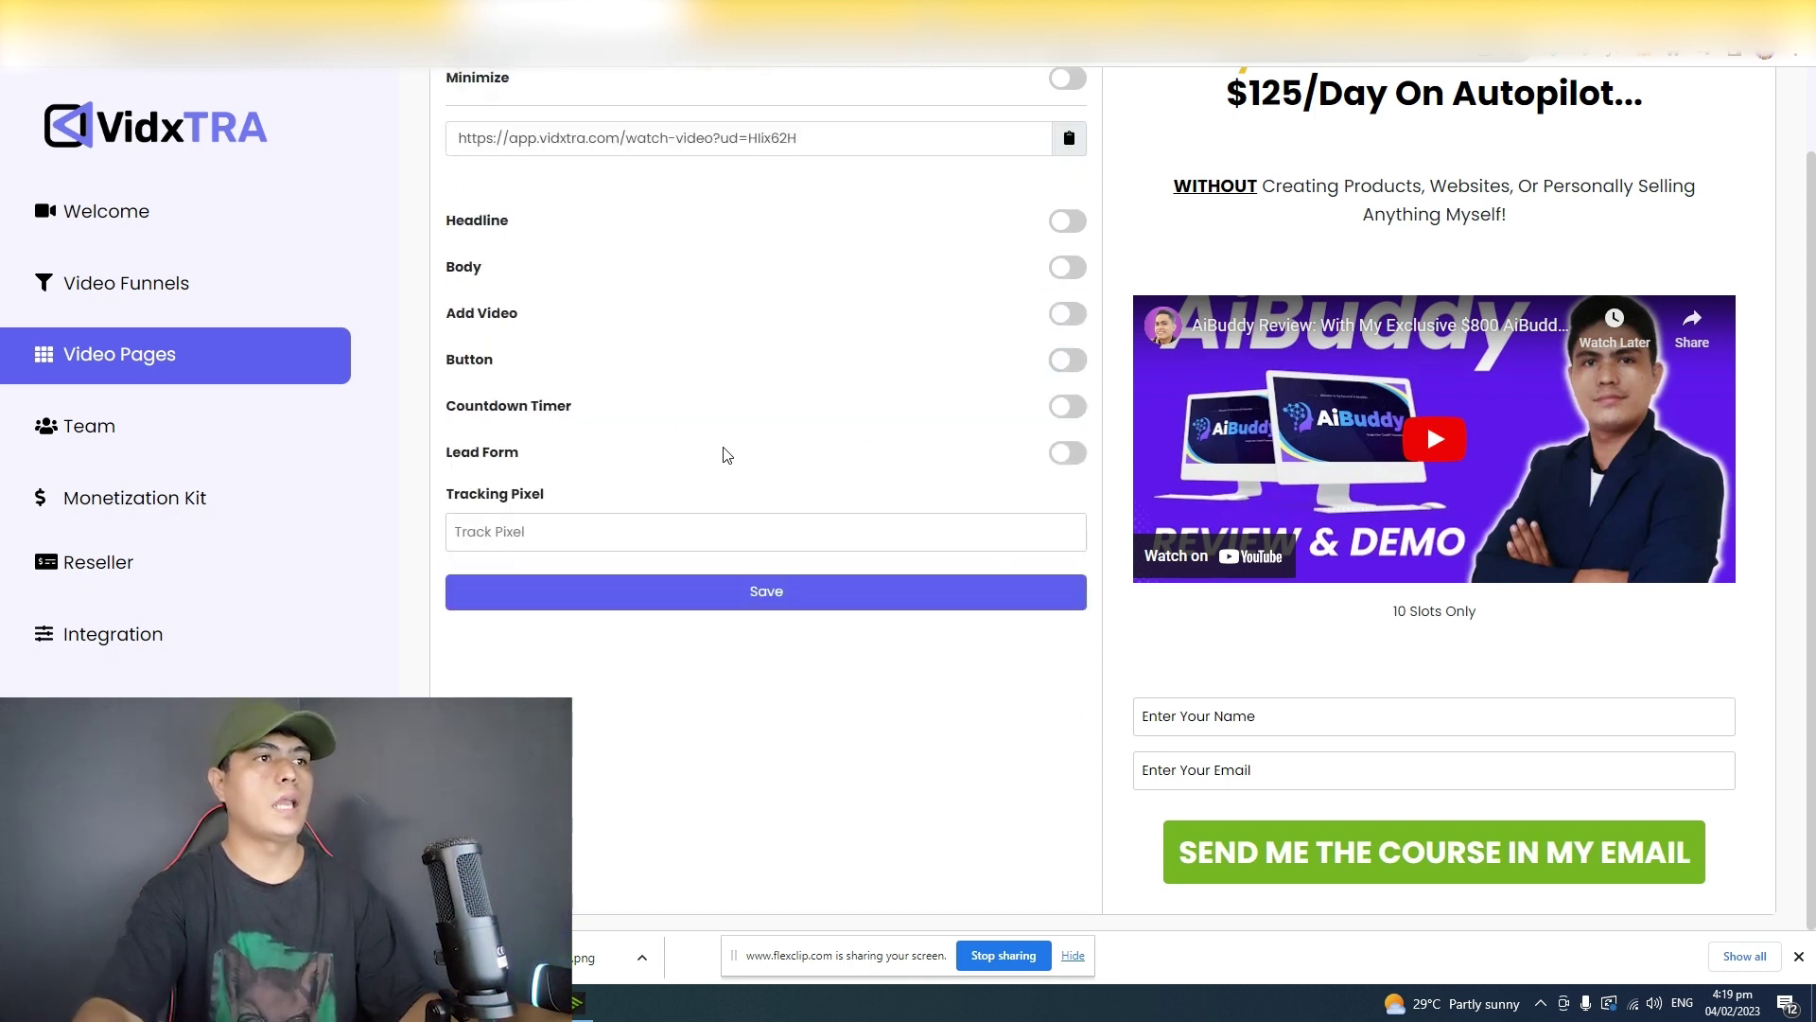
Step: Enable a countdown timer ending 09/02/2023 with a red (255,0,0) background
click(1067, 407)
scroll(649, 536, down, 2)
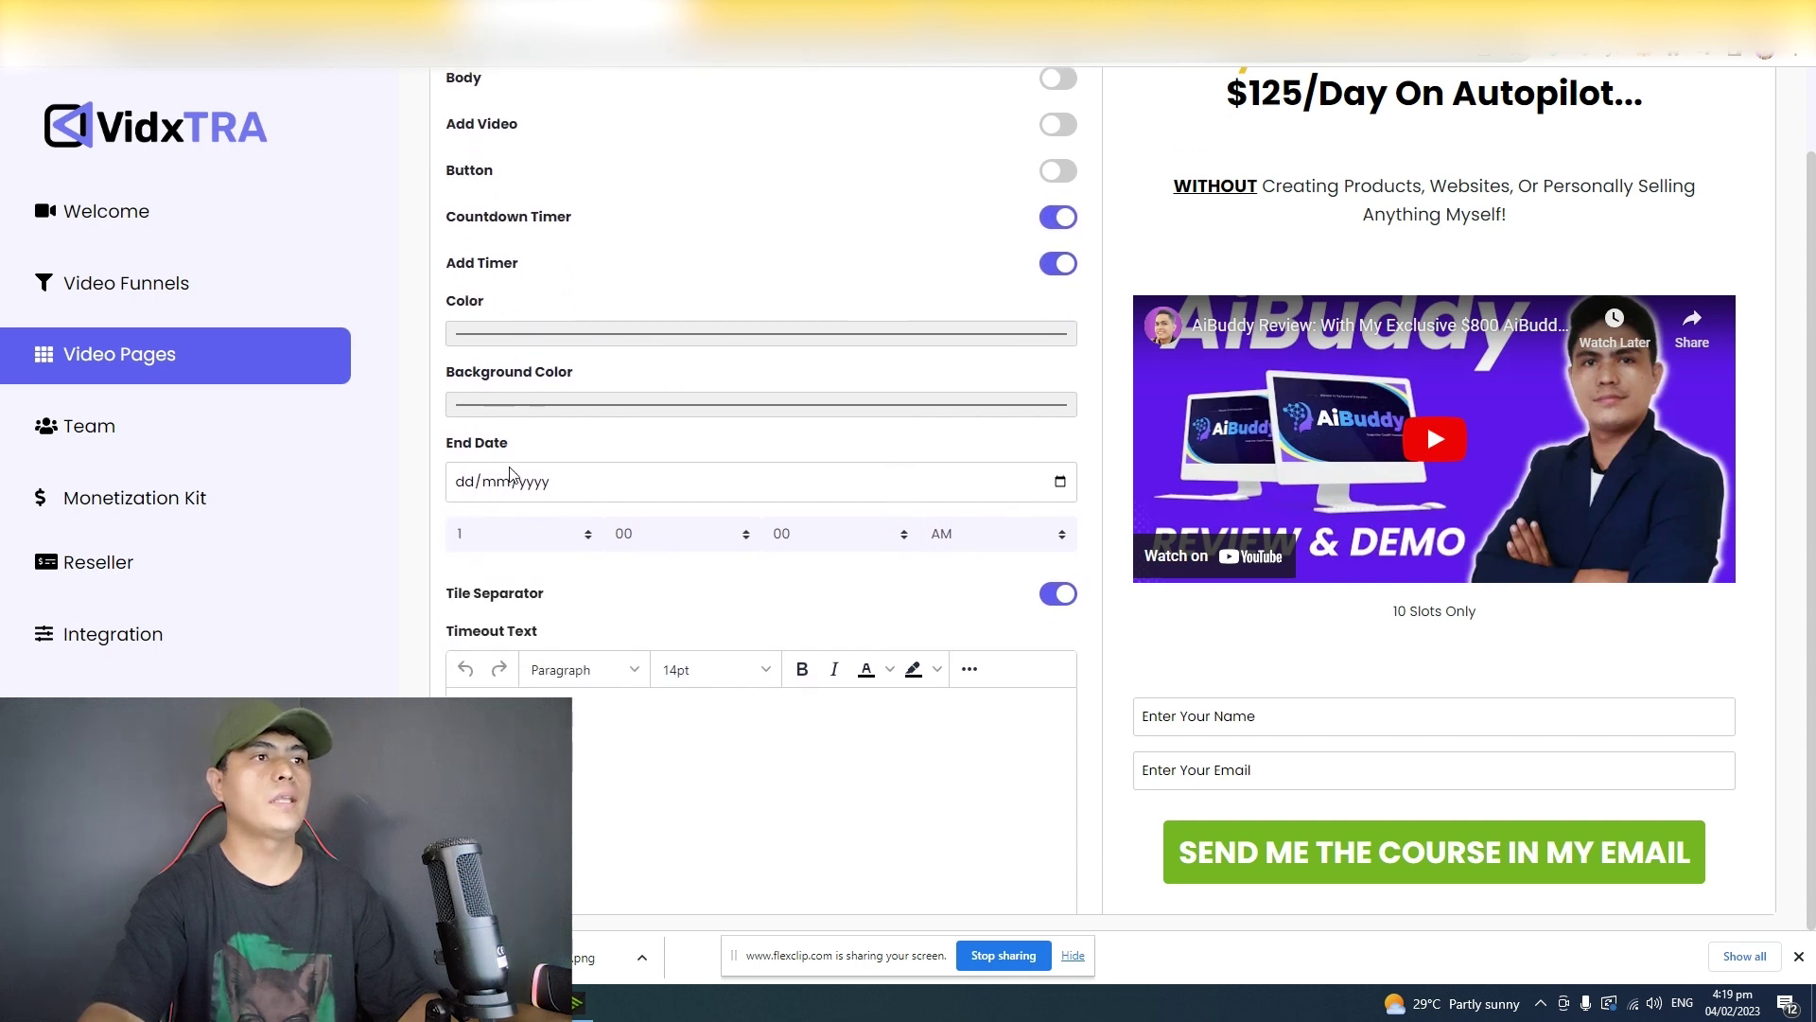
click(535, 482)
click(1061, 484)
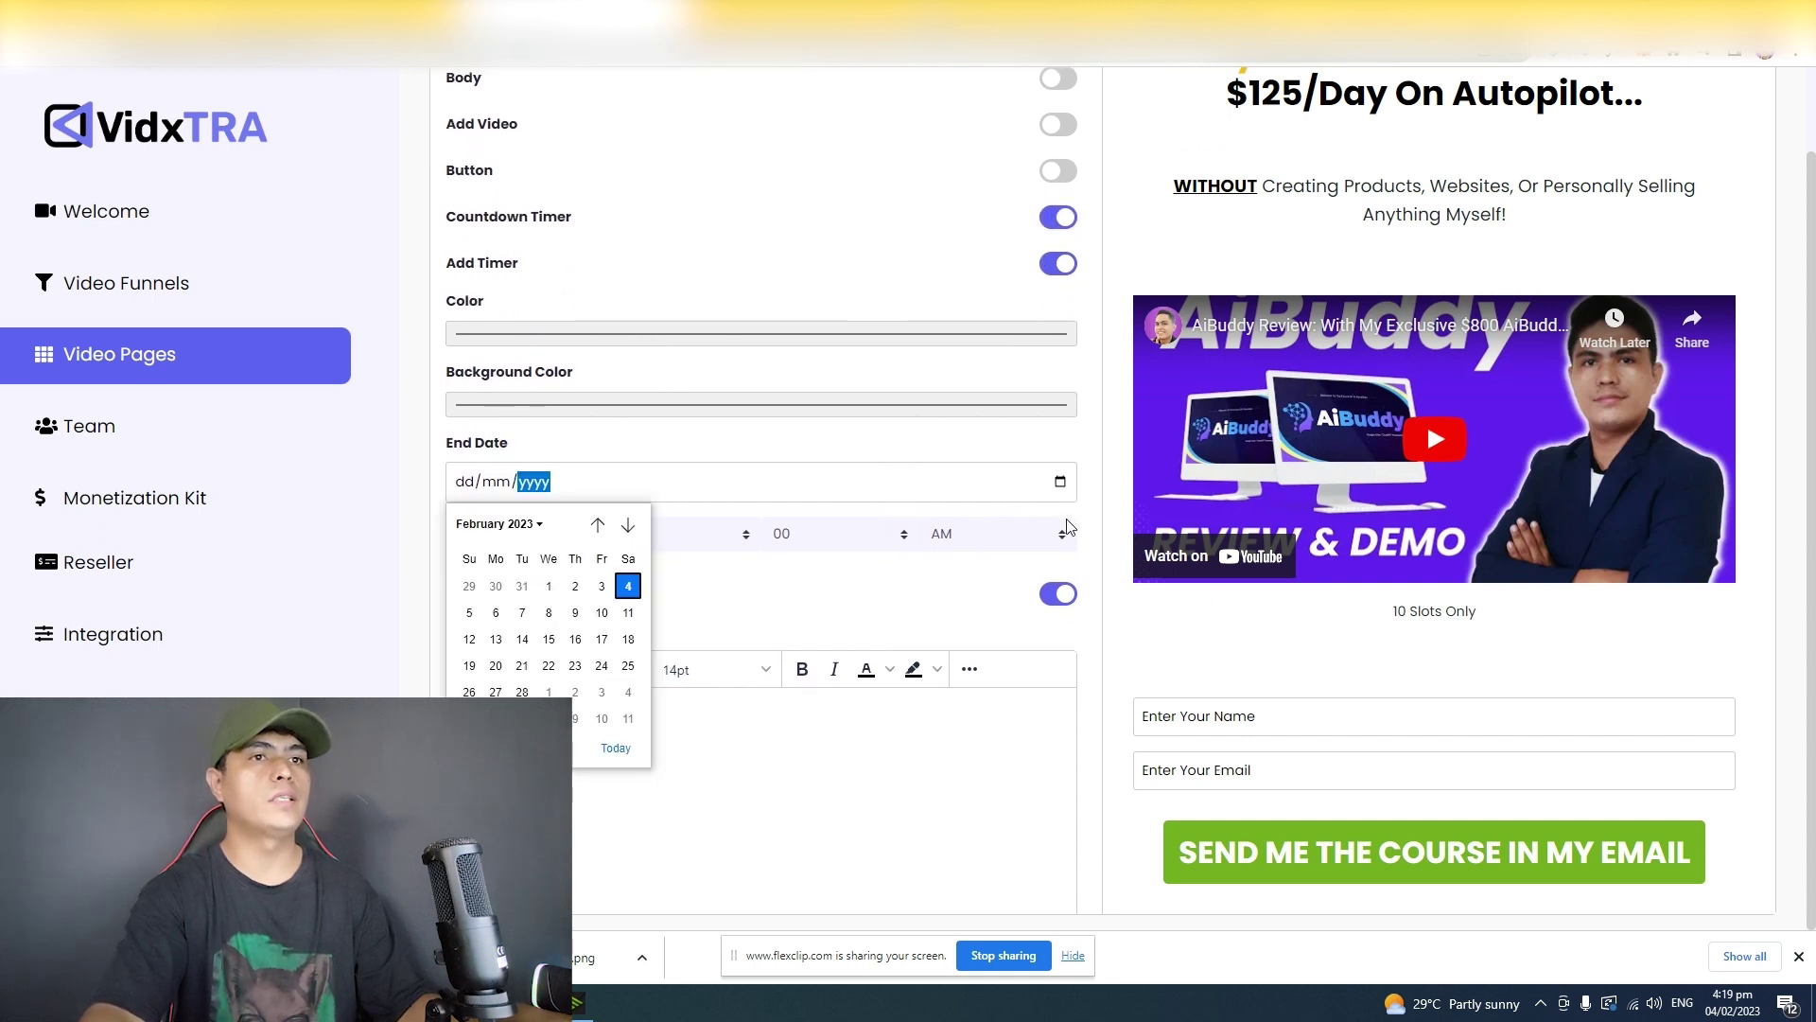
click(576, 612)
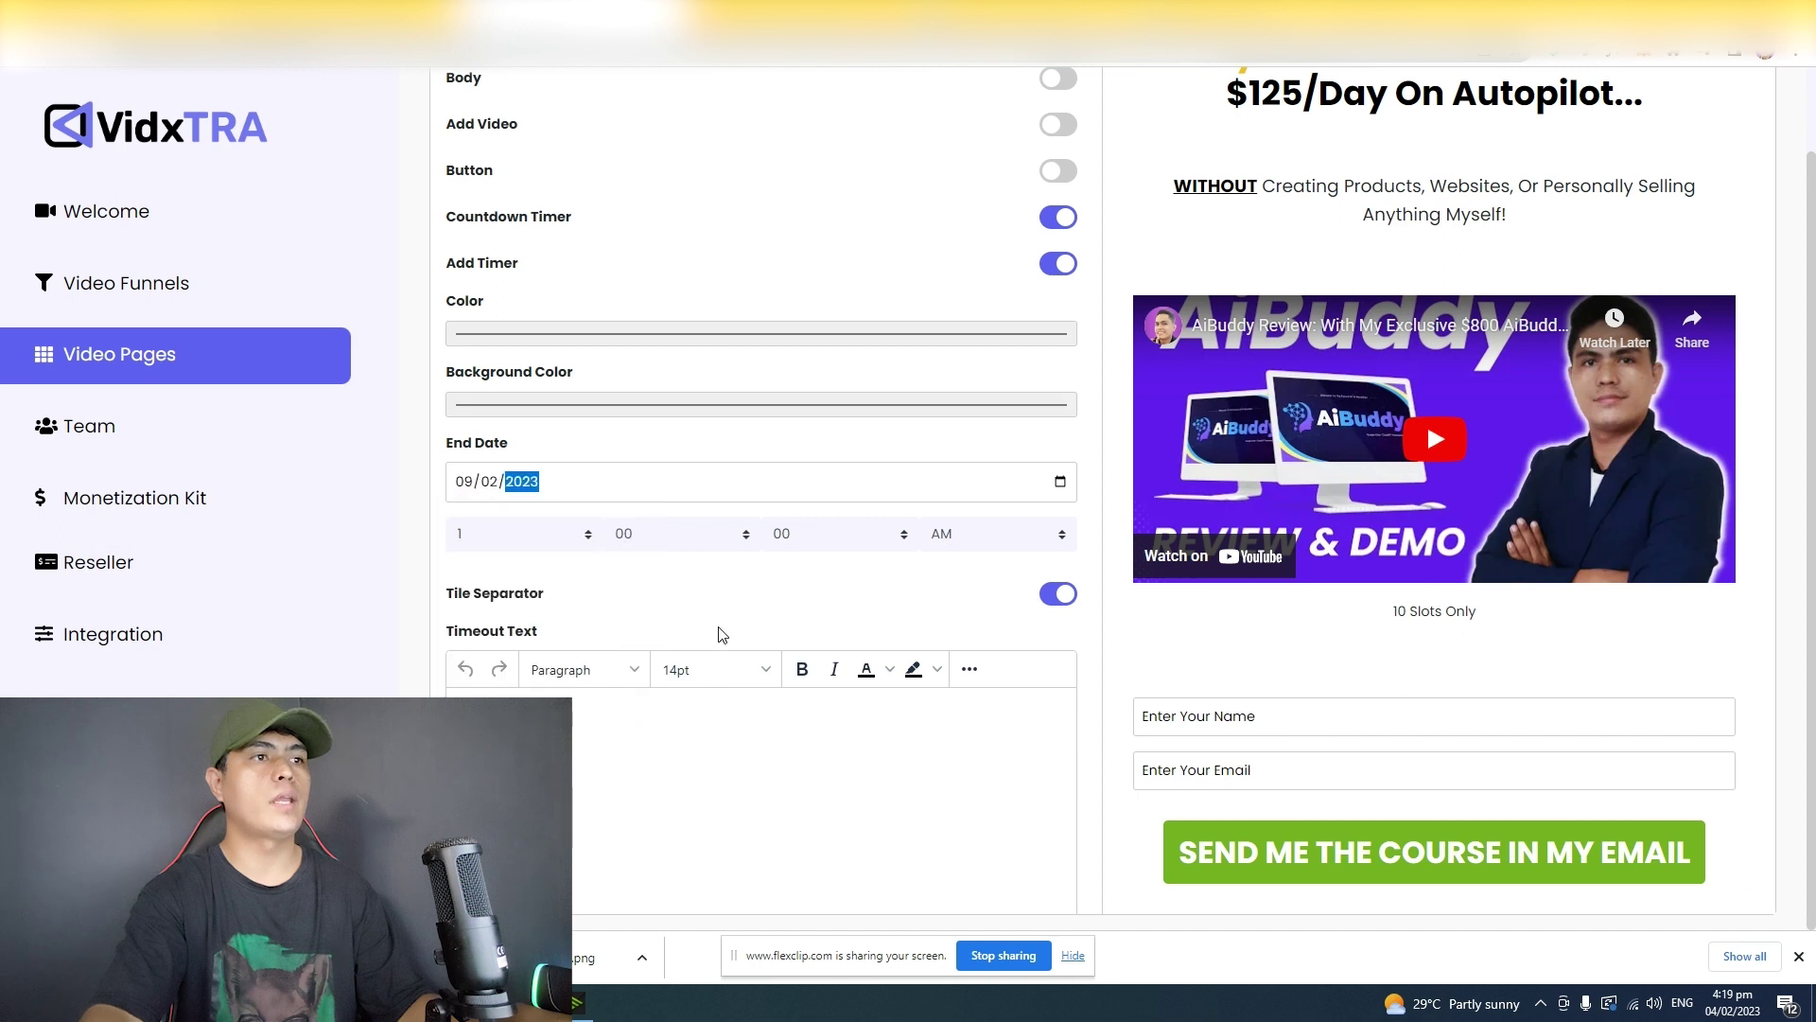
click(543, 336)
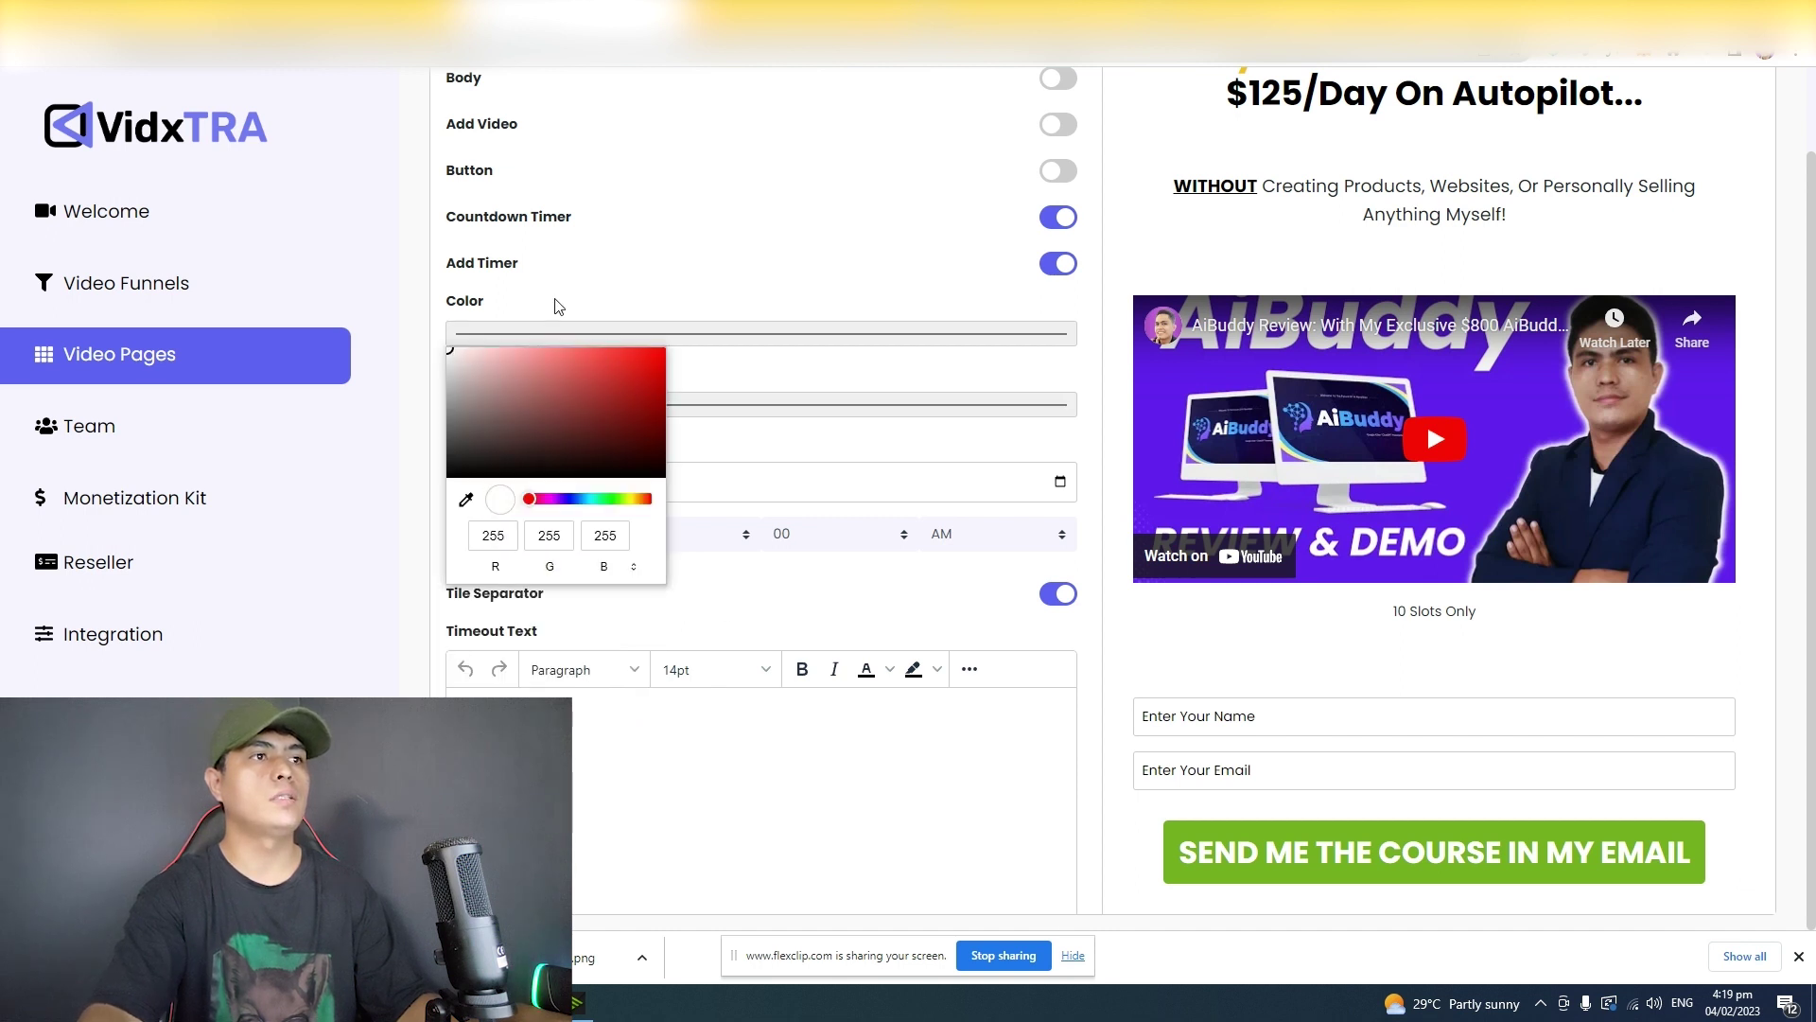
click(559, 305)
click(583, 405)
drag(638, 435, 705, 374)
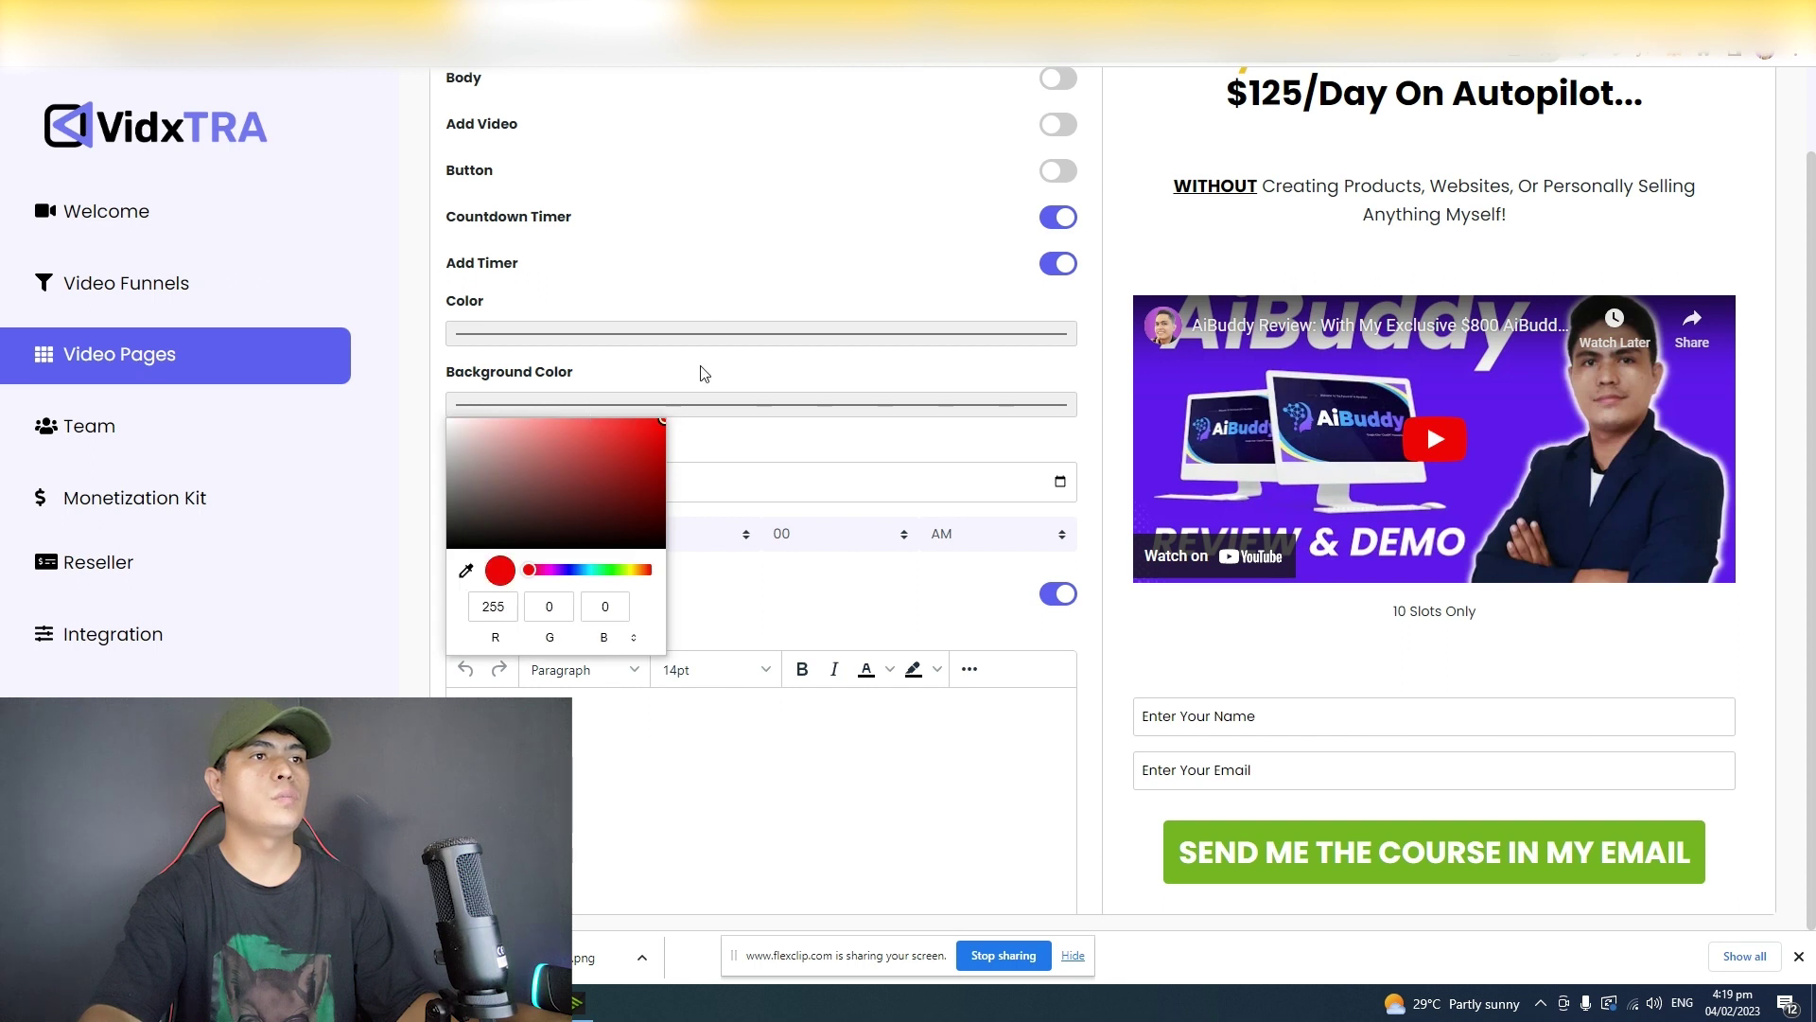
click(754, 370)
scroll(872, 654, down, 3)
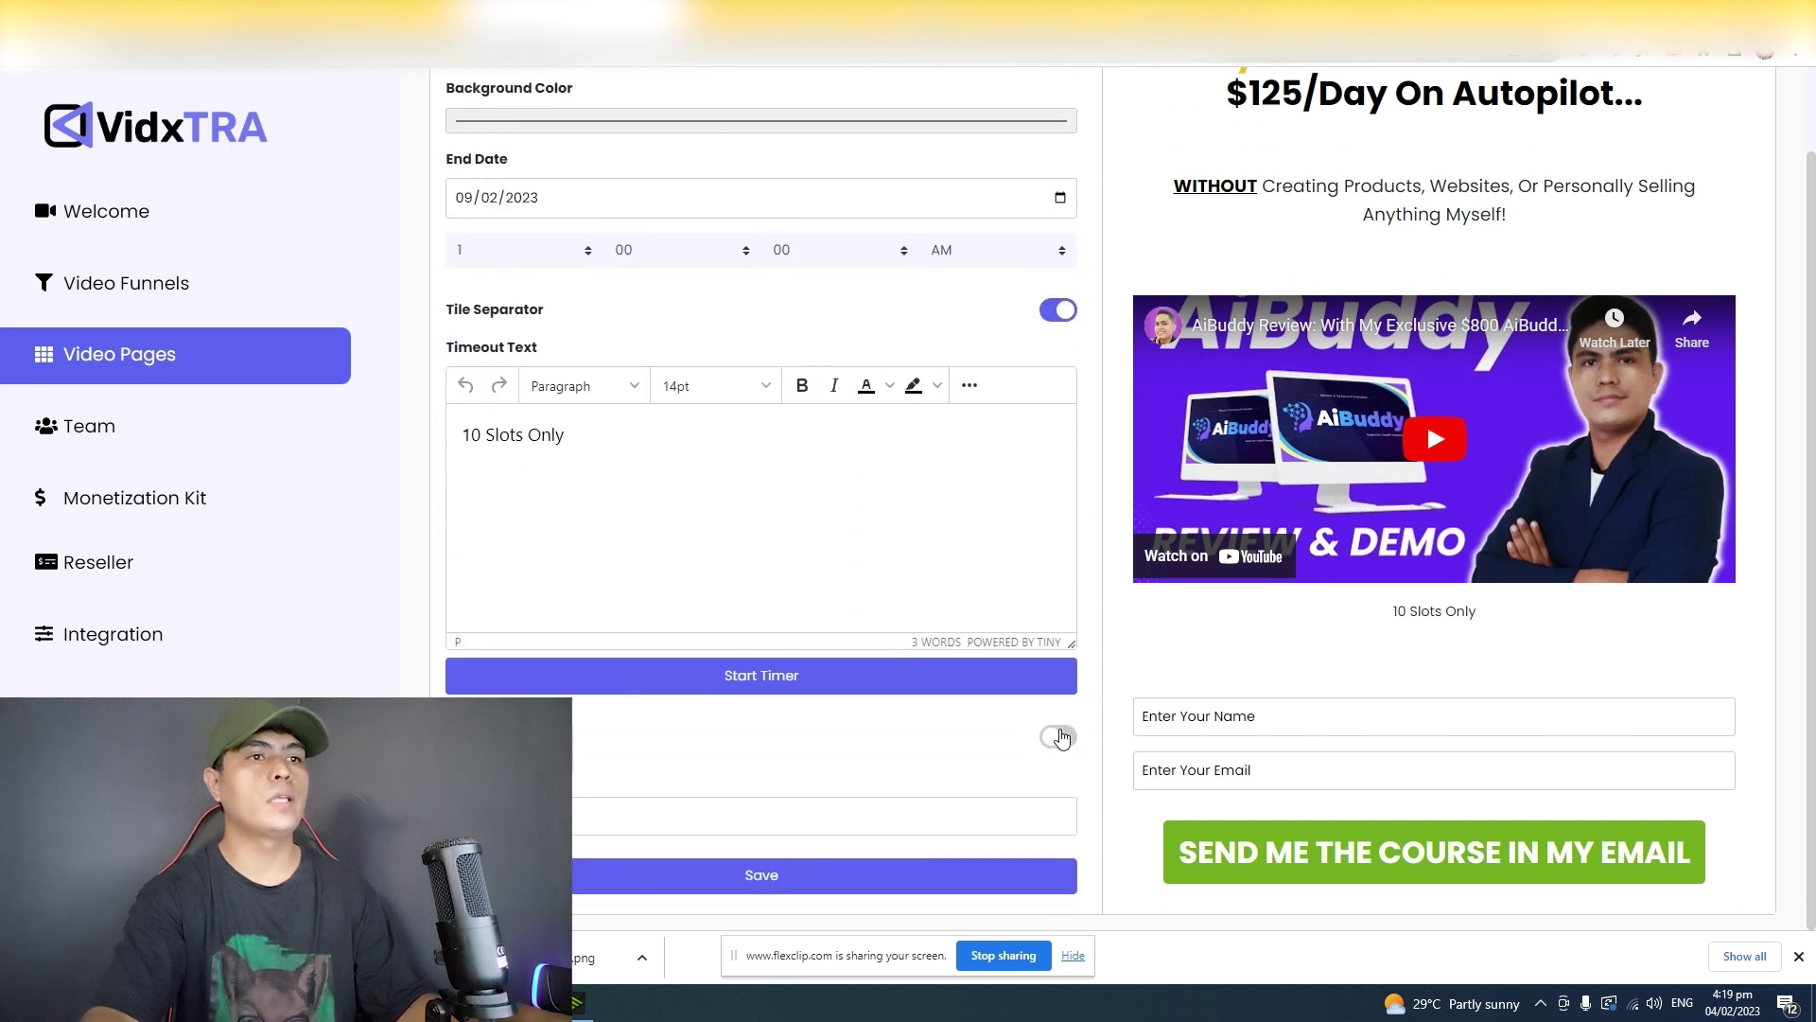
Step: Start the timer and display the countdown as four separate tiles
click(828, 676)
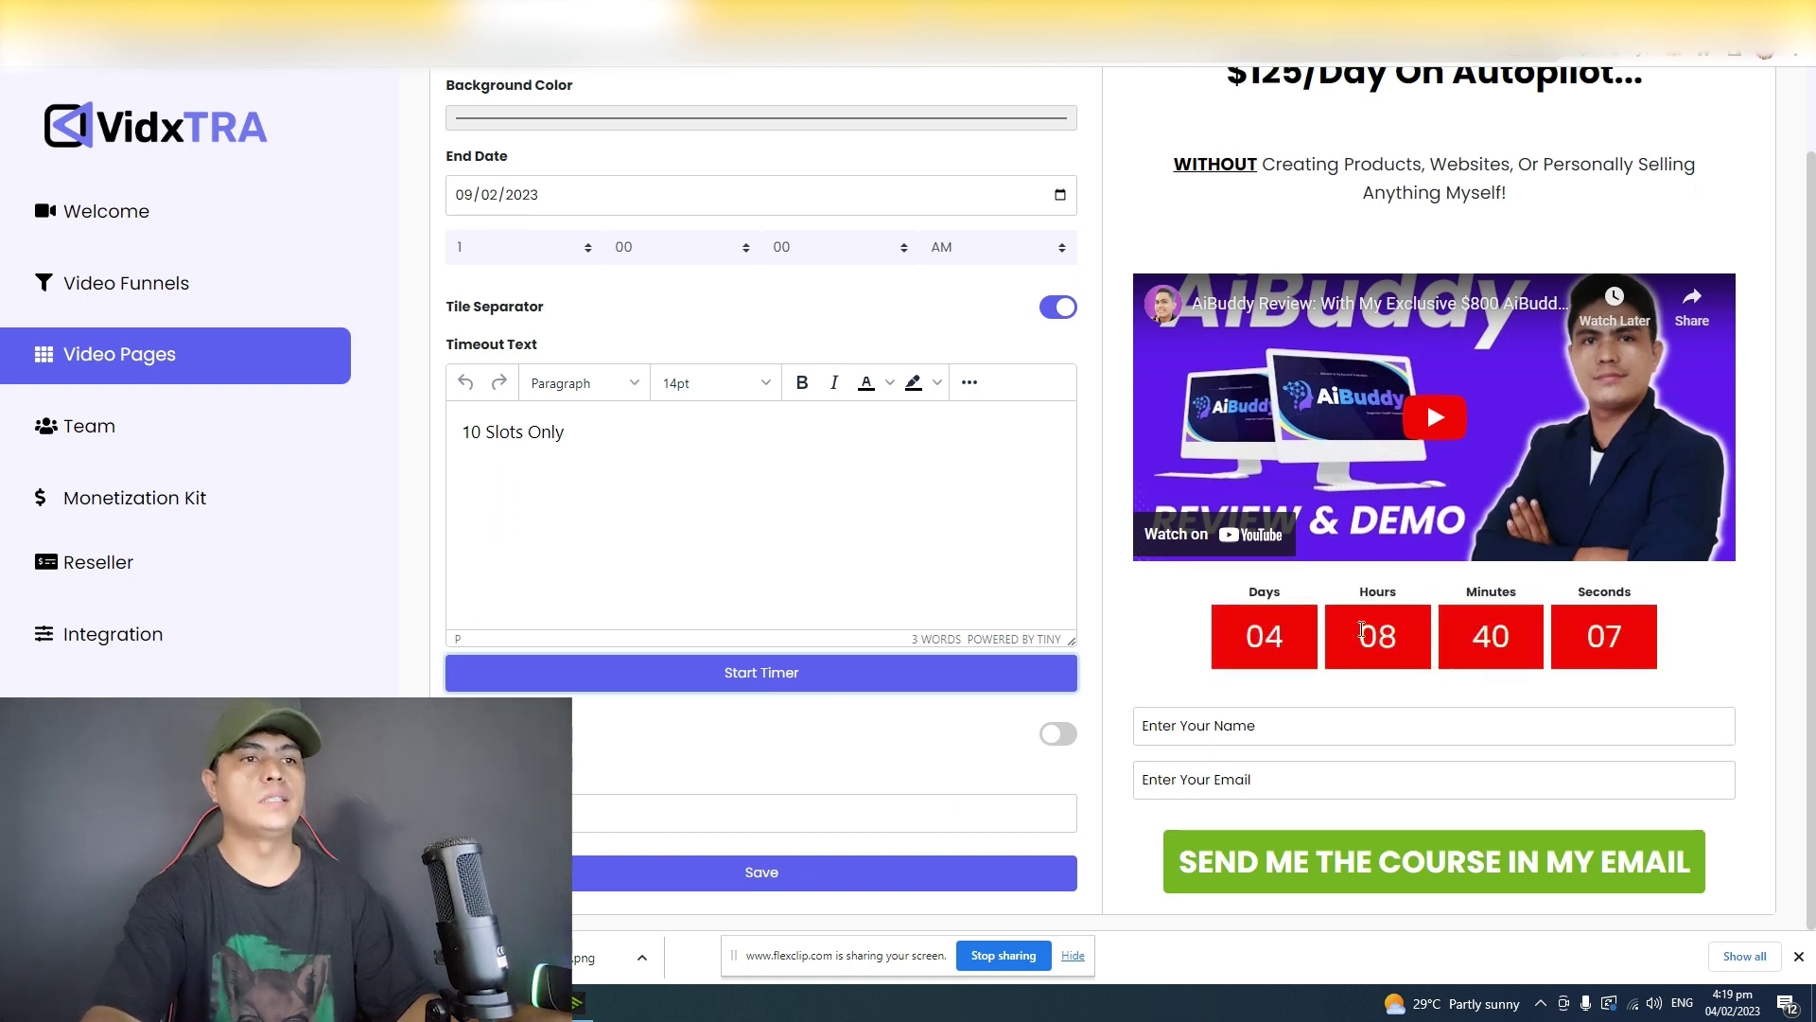
click(1059, 310)
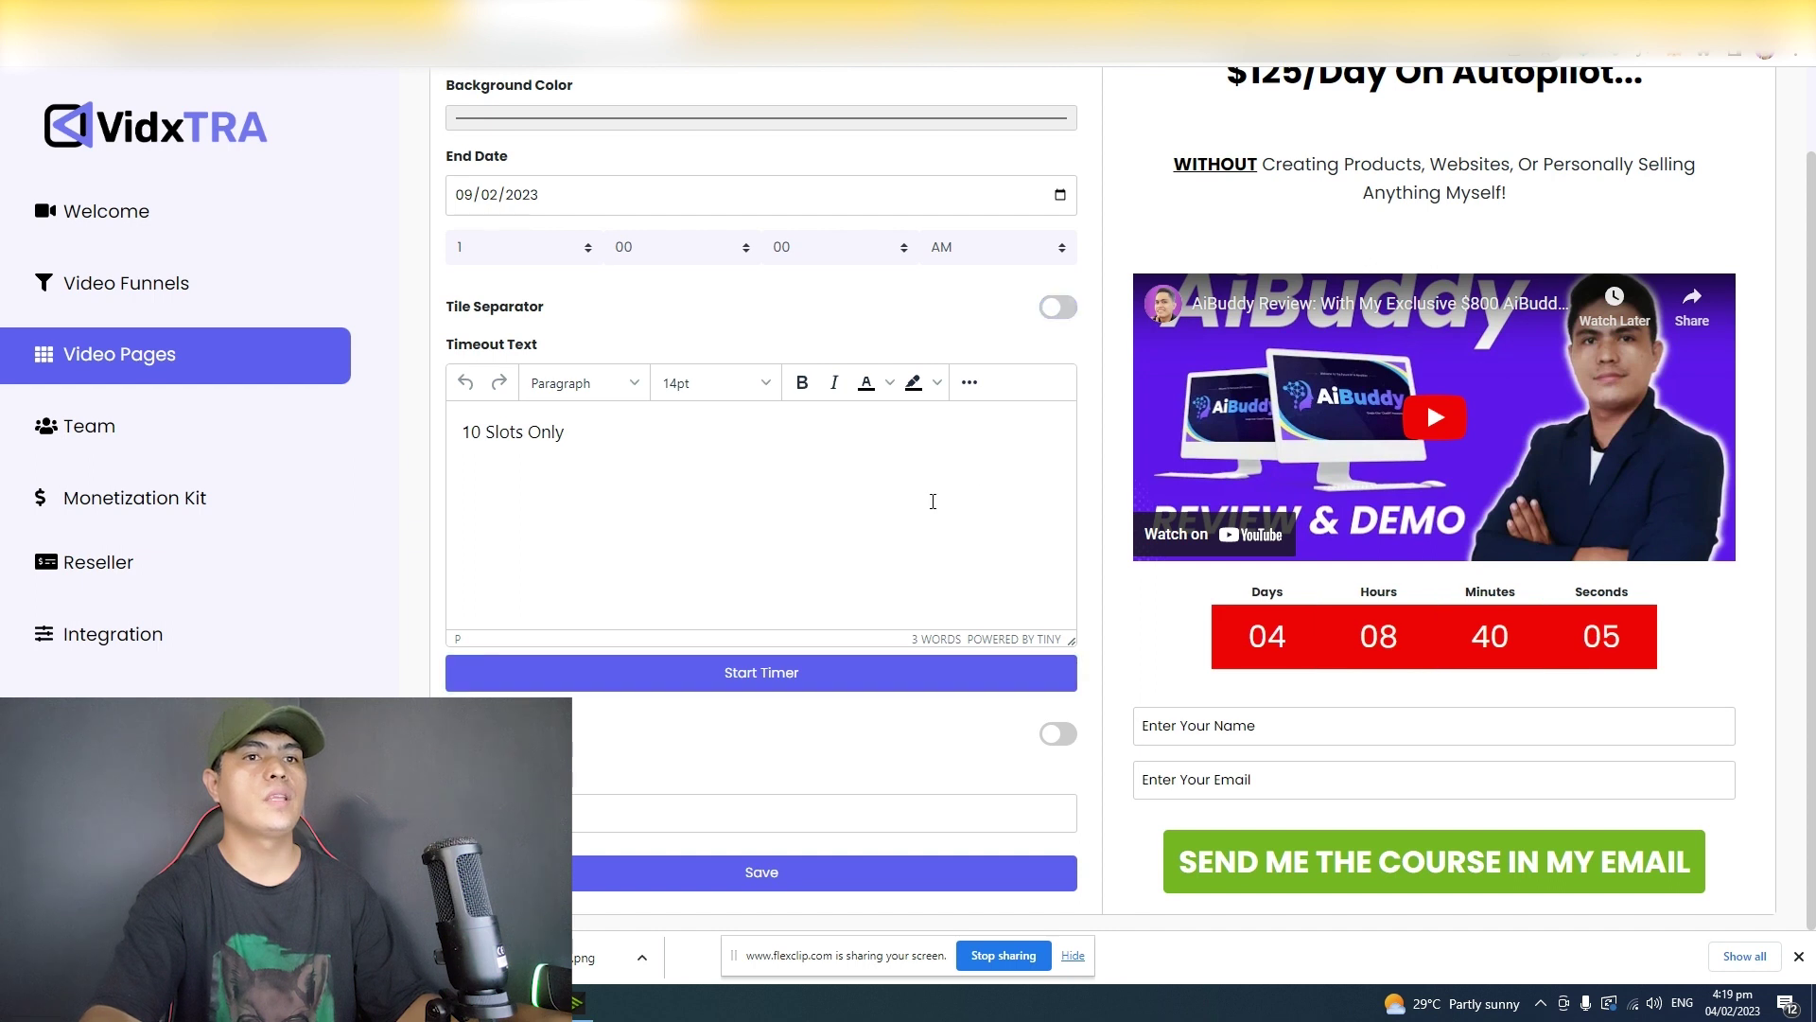
click(1061, 311)
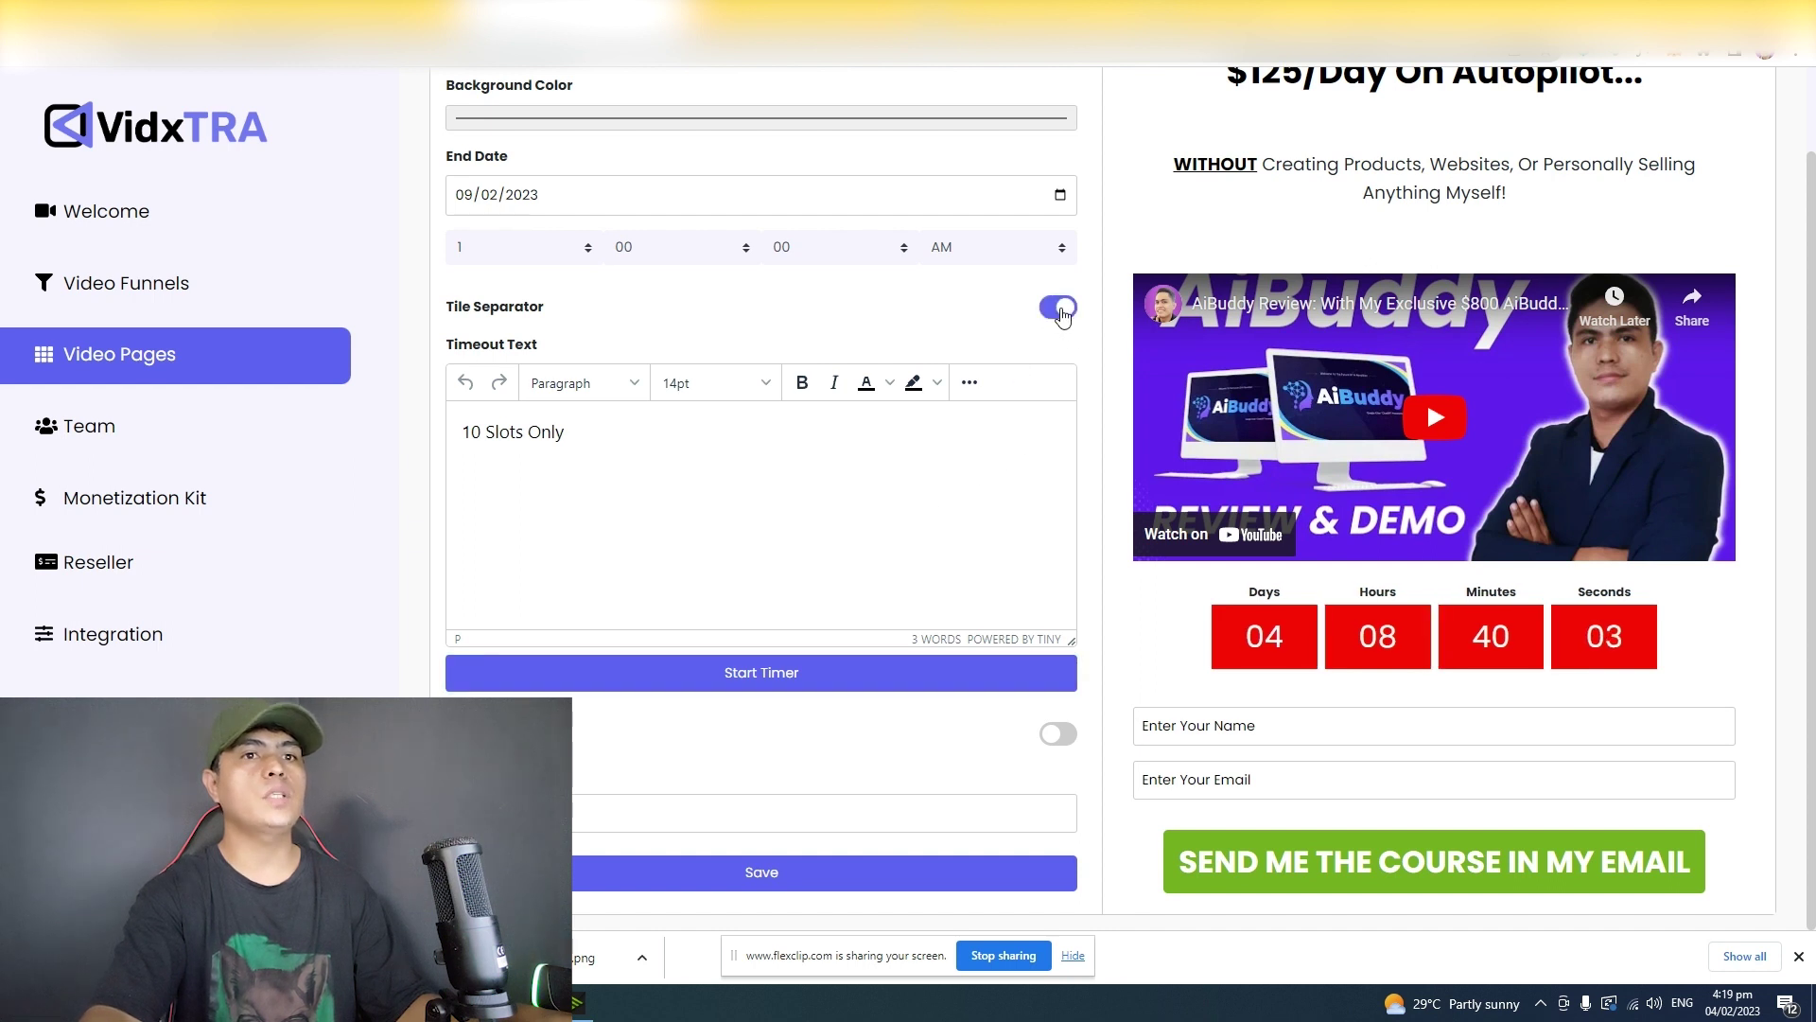
click(1061, 310)
click(1062, 312)
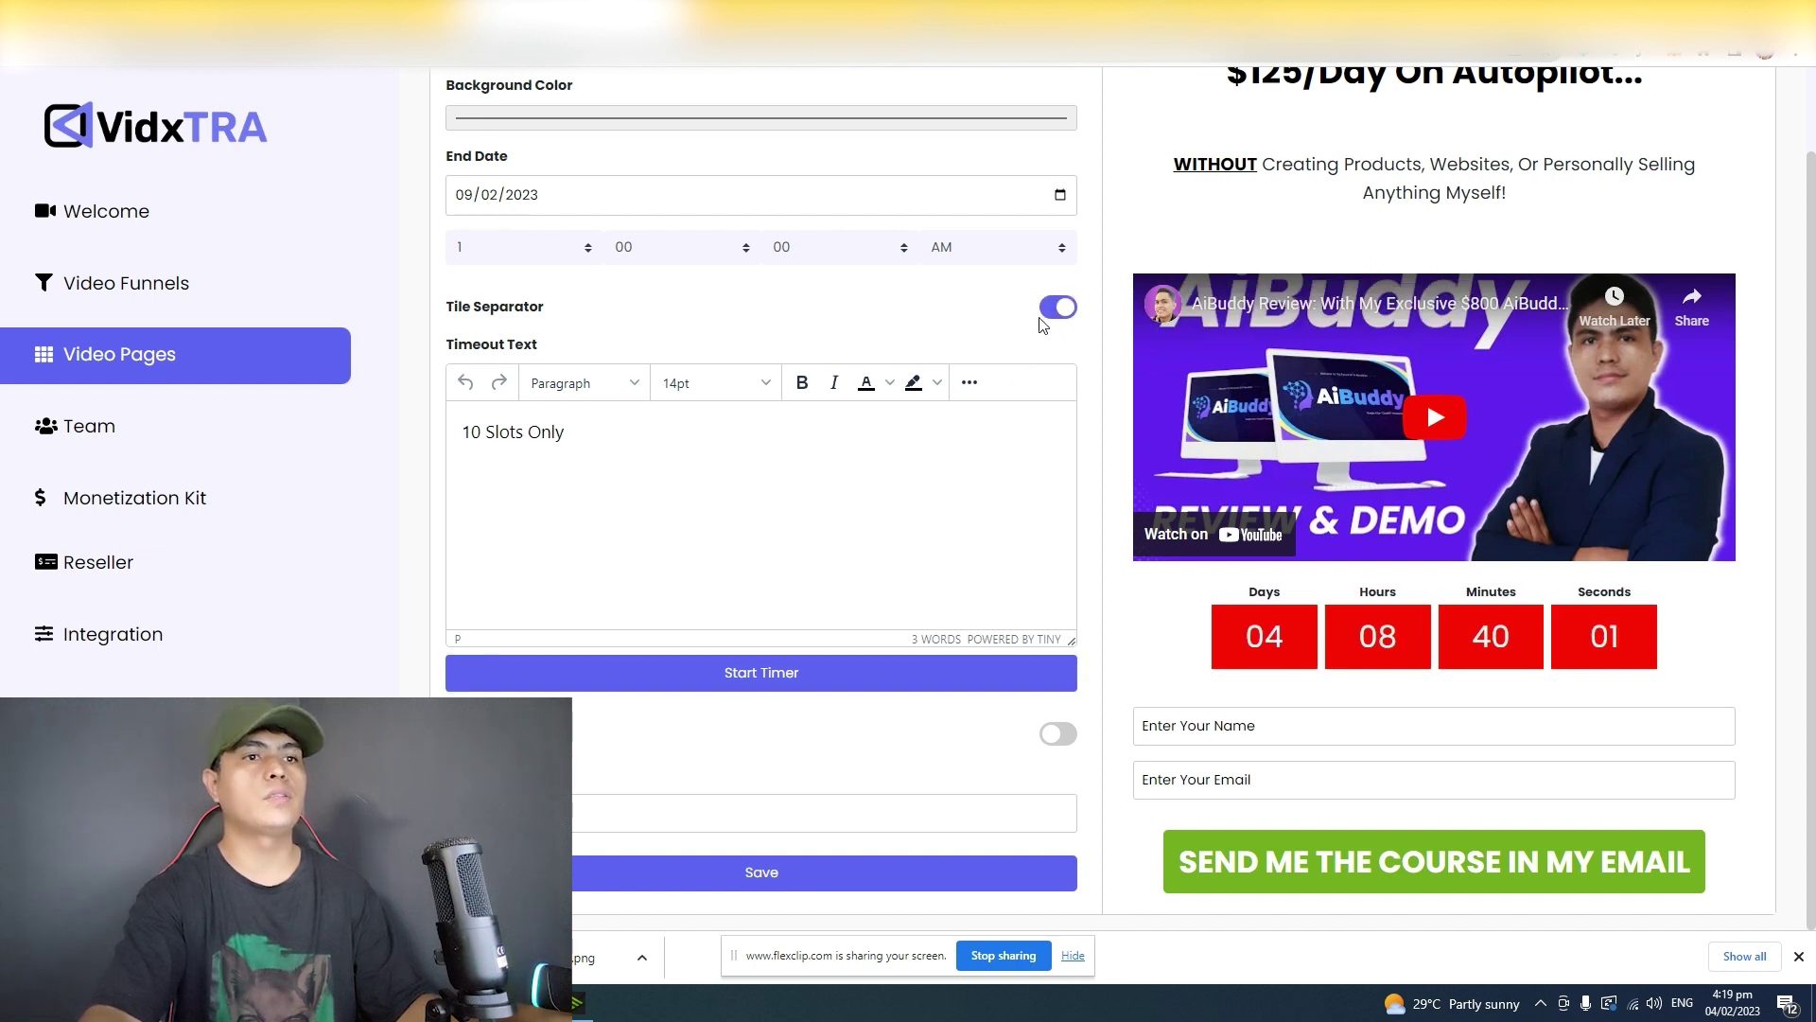
scroll(973, 511, up, 2)
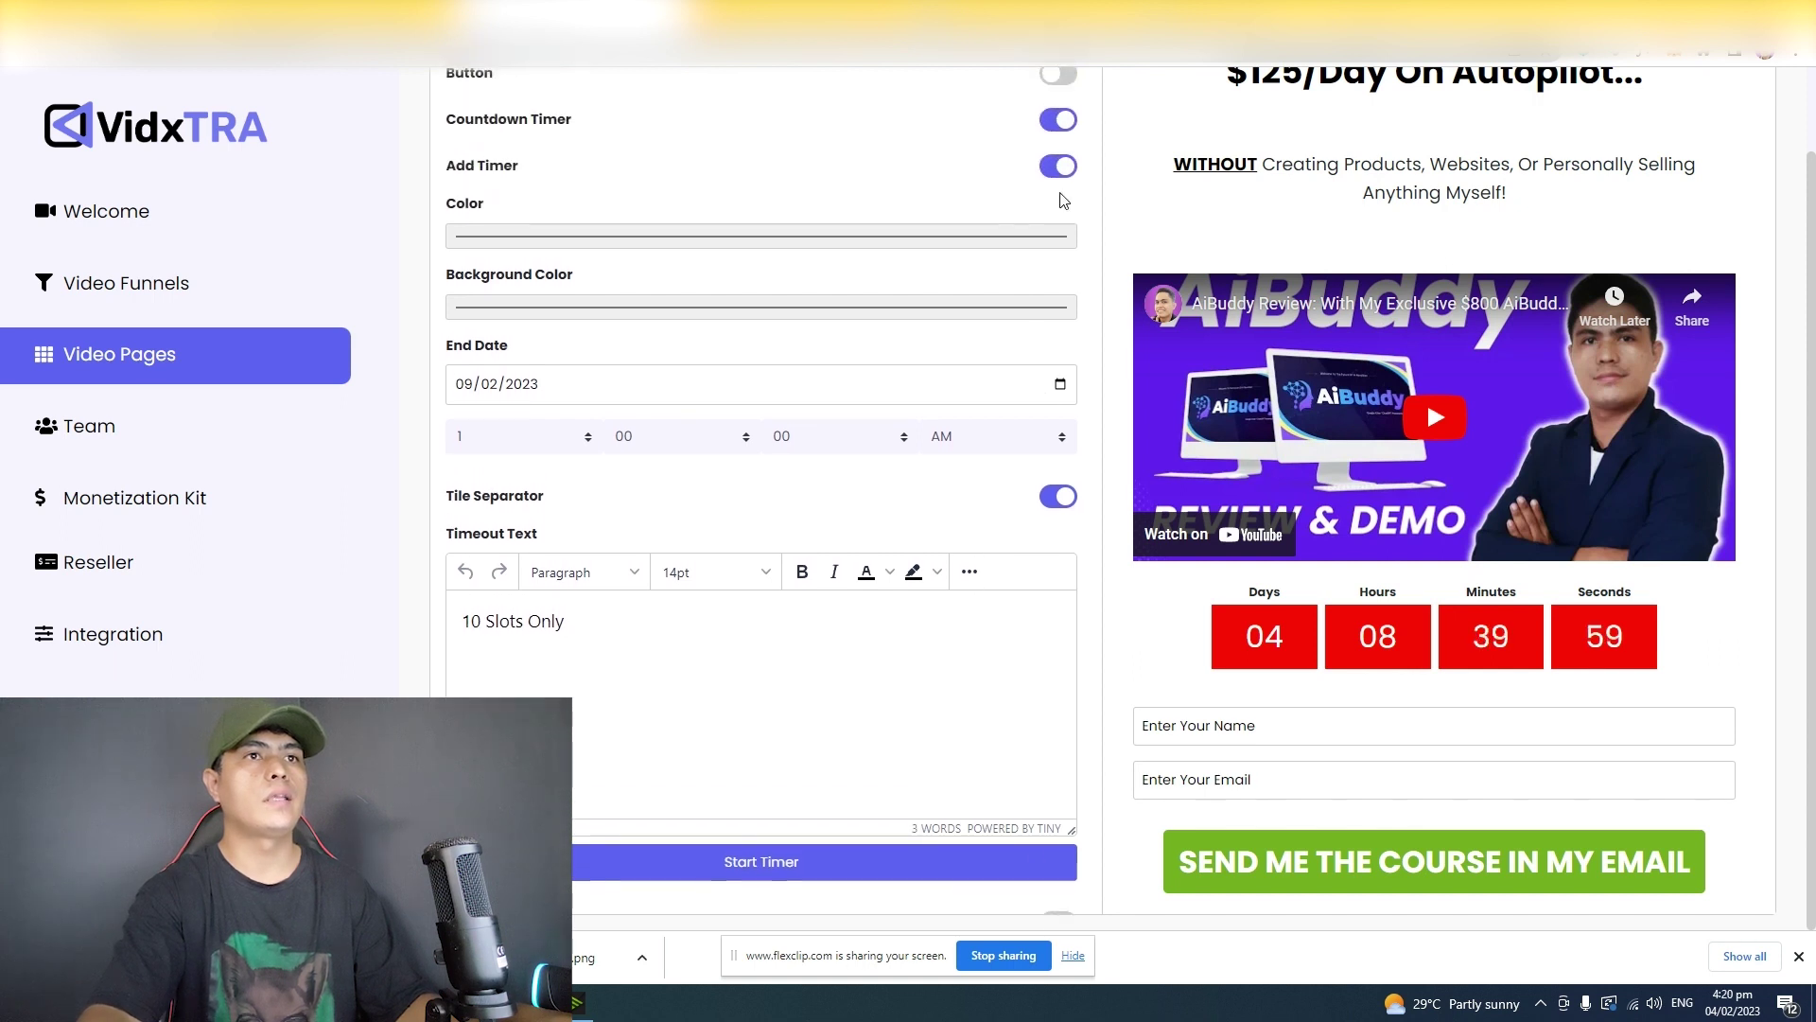
click(1059, 166)
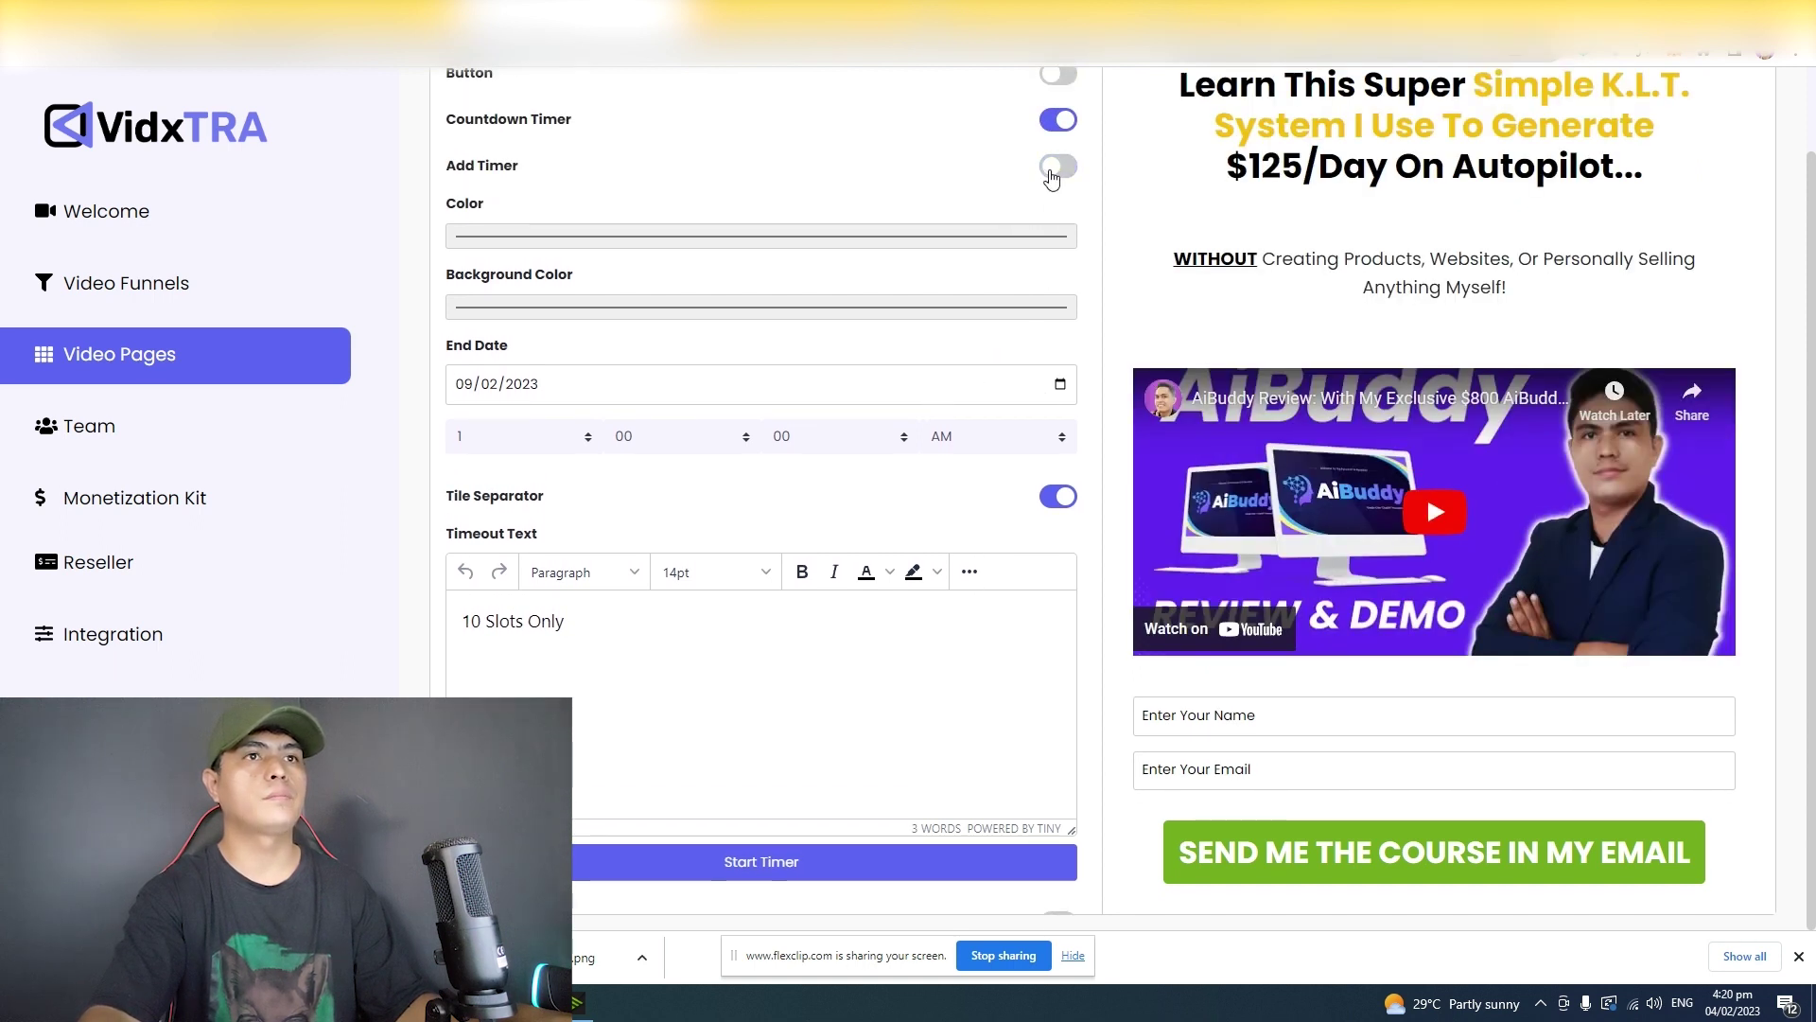
click(1050, 178)
scroll(941, 656, down, 2)
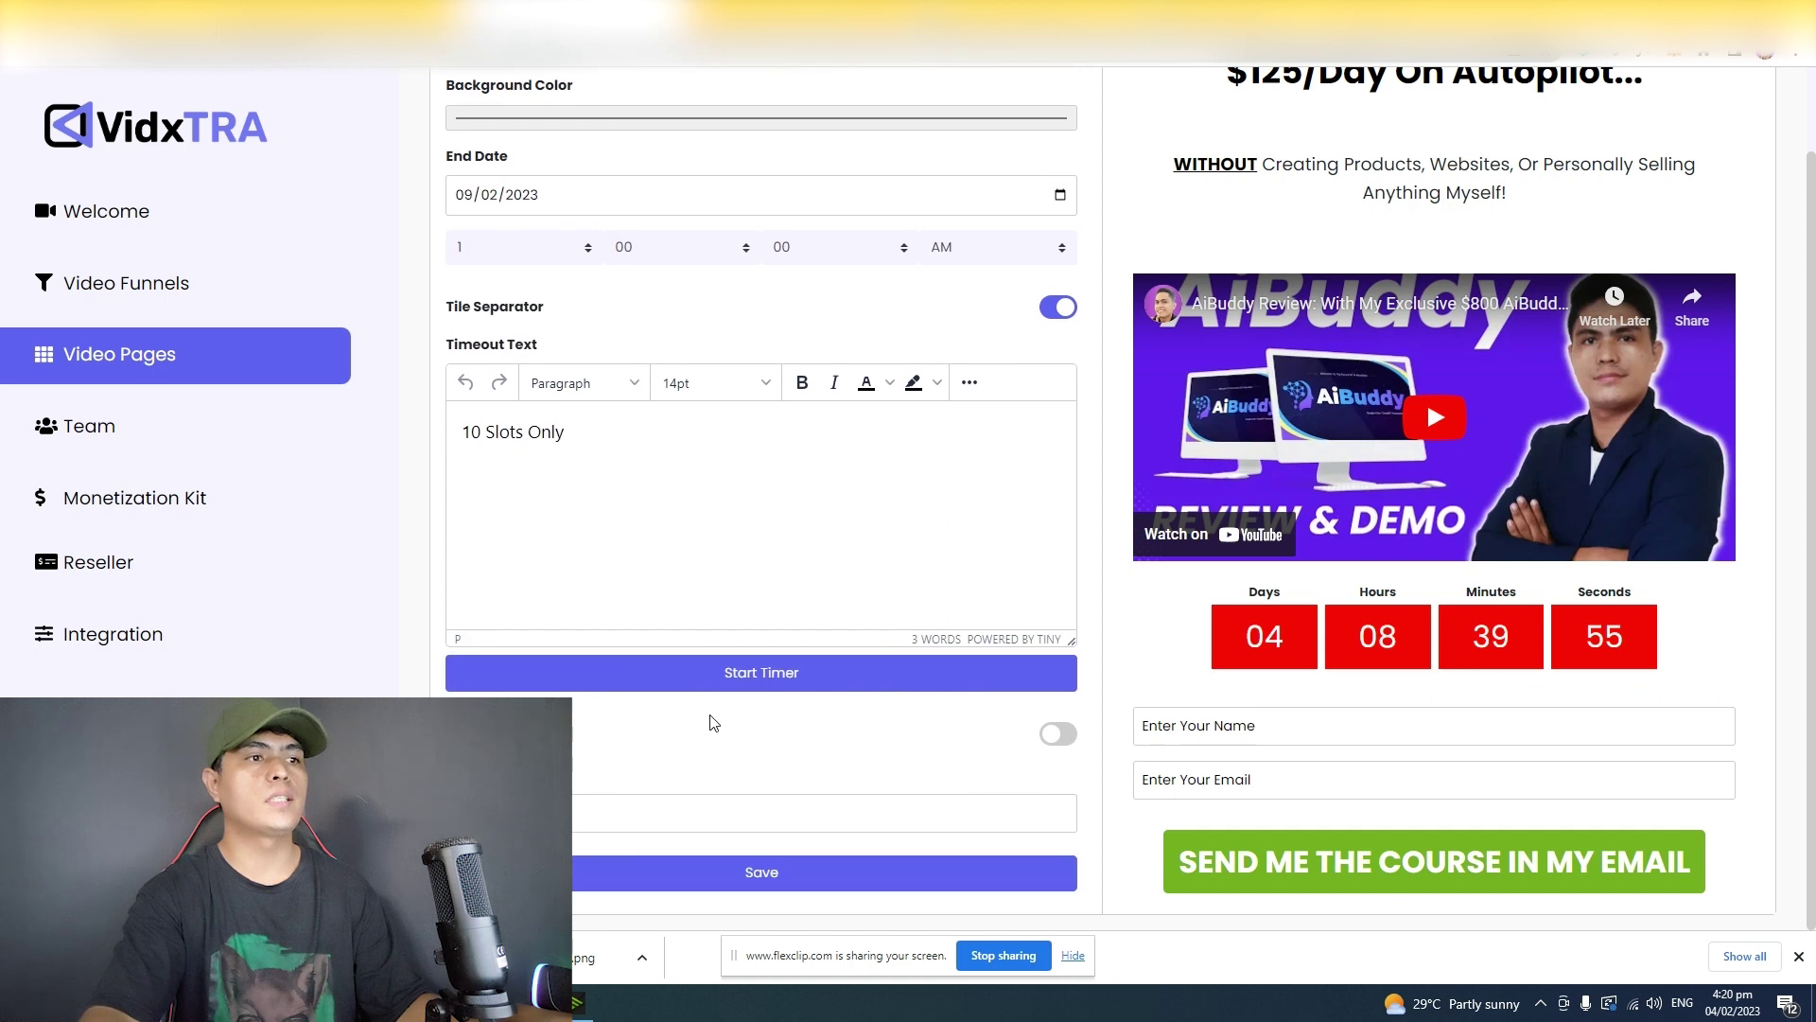
click(1059, 733)
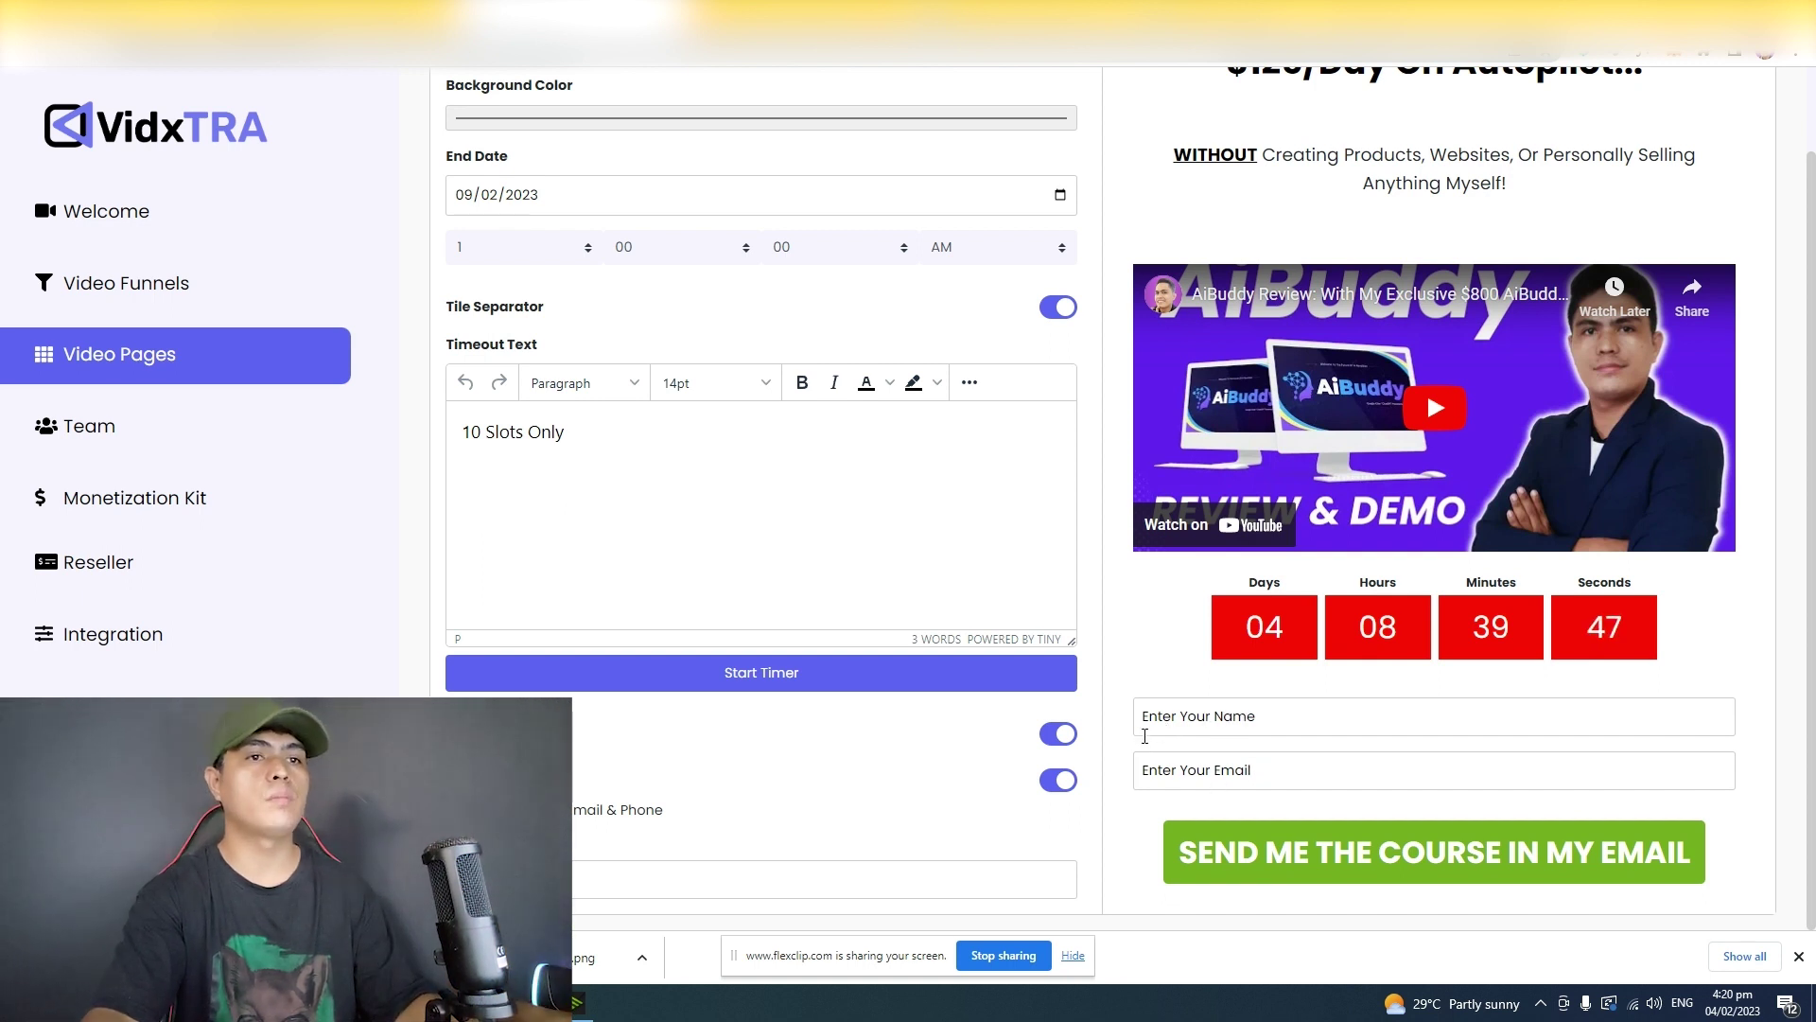
scroll(713, 620, down, 3)
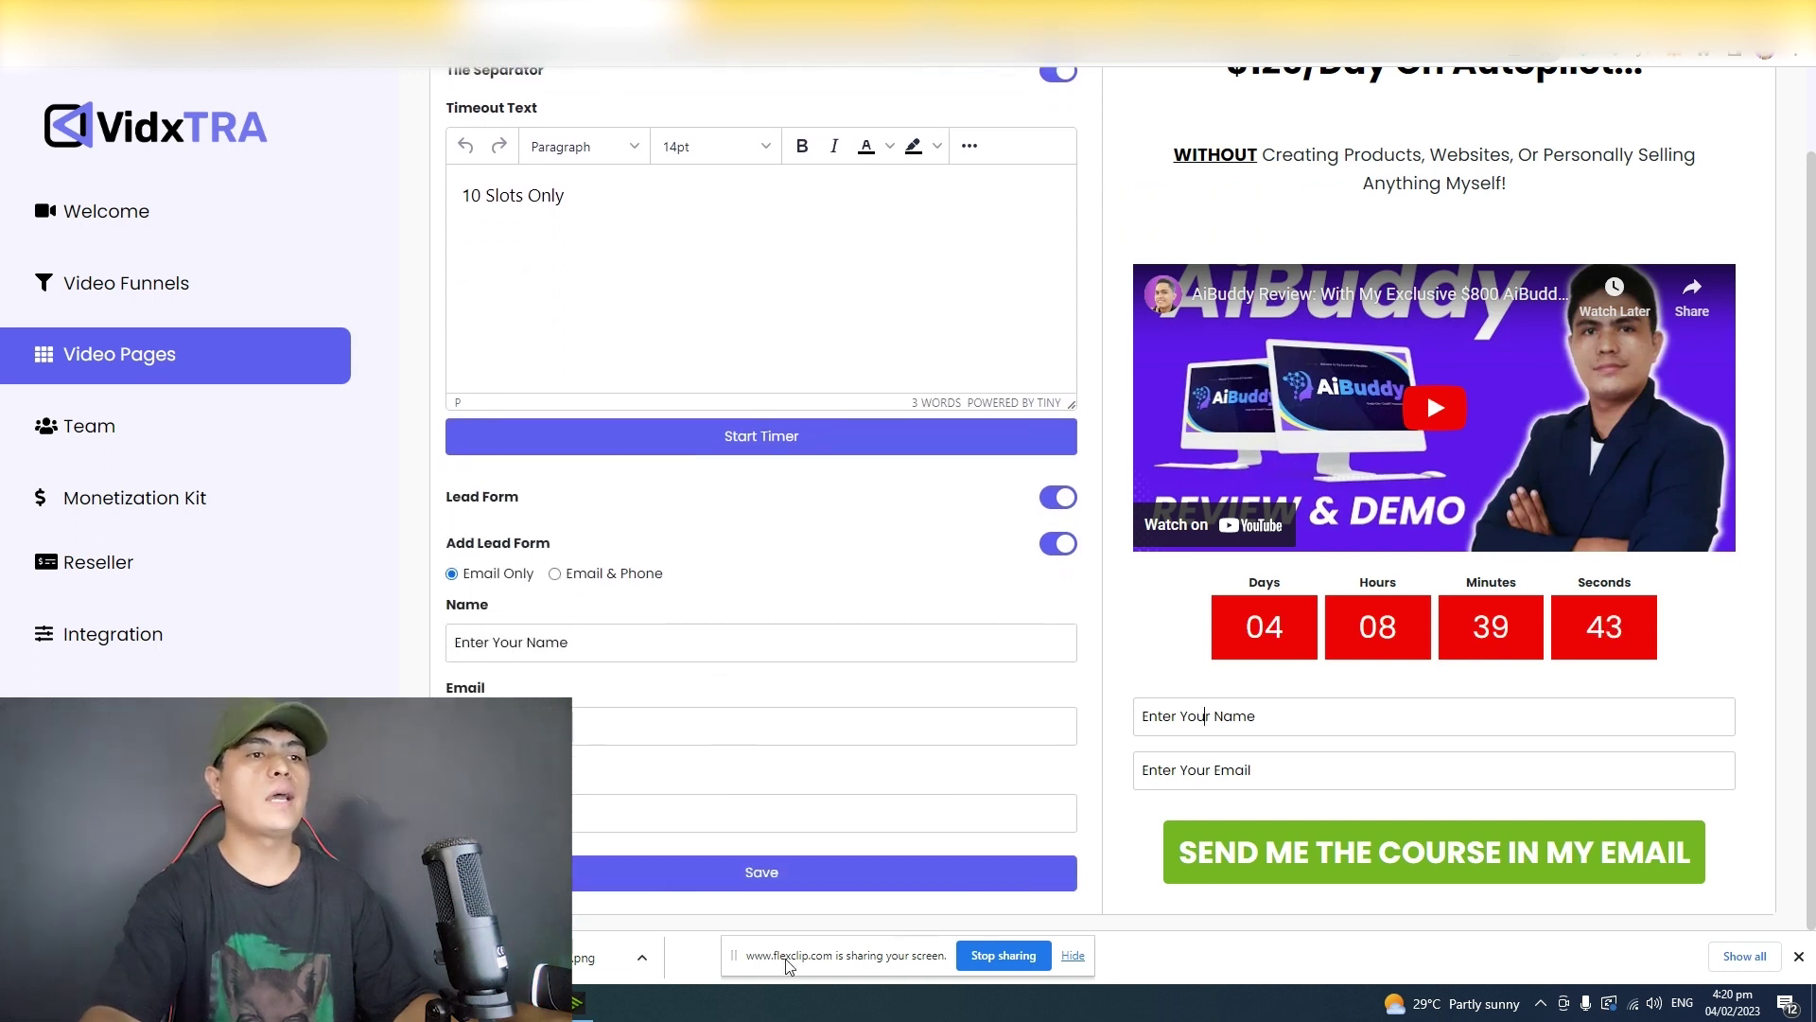
click(768, 872)
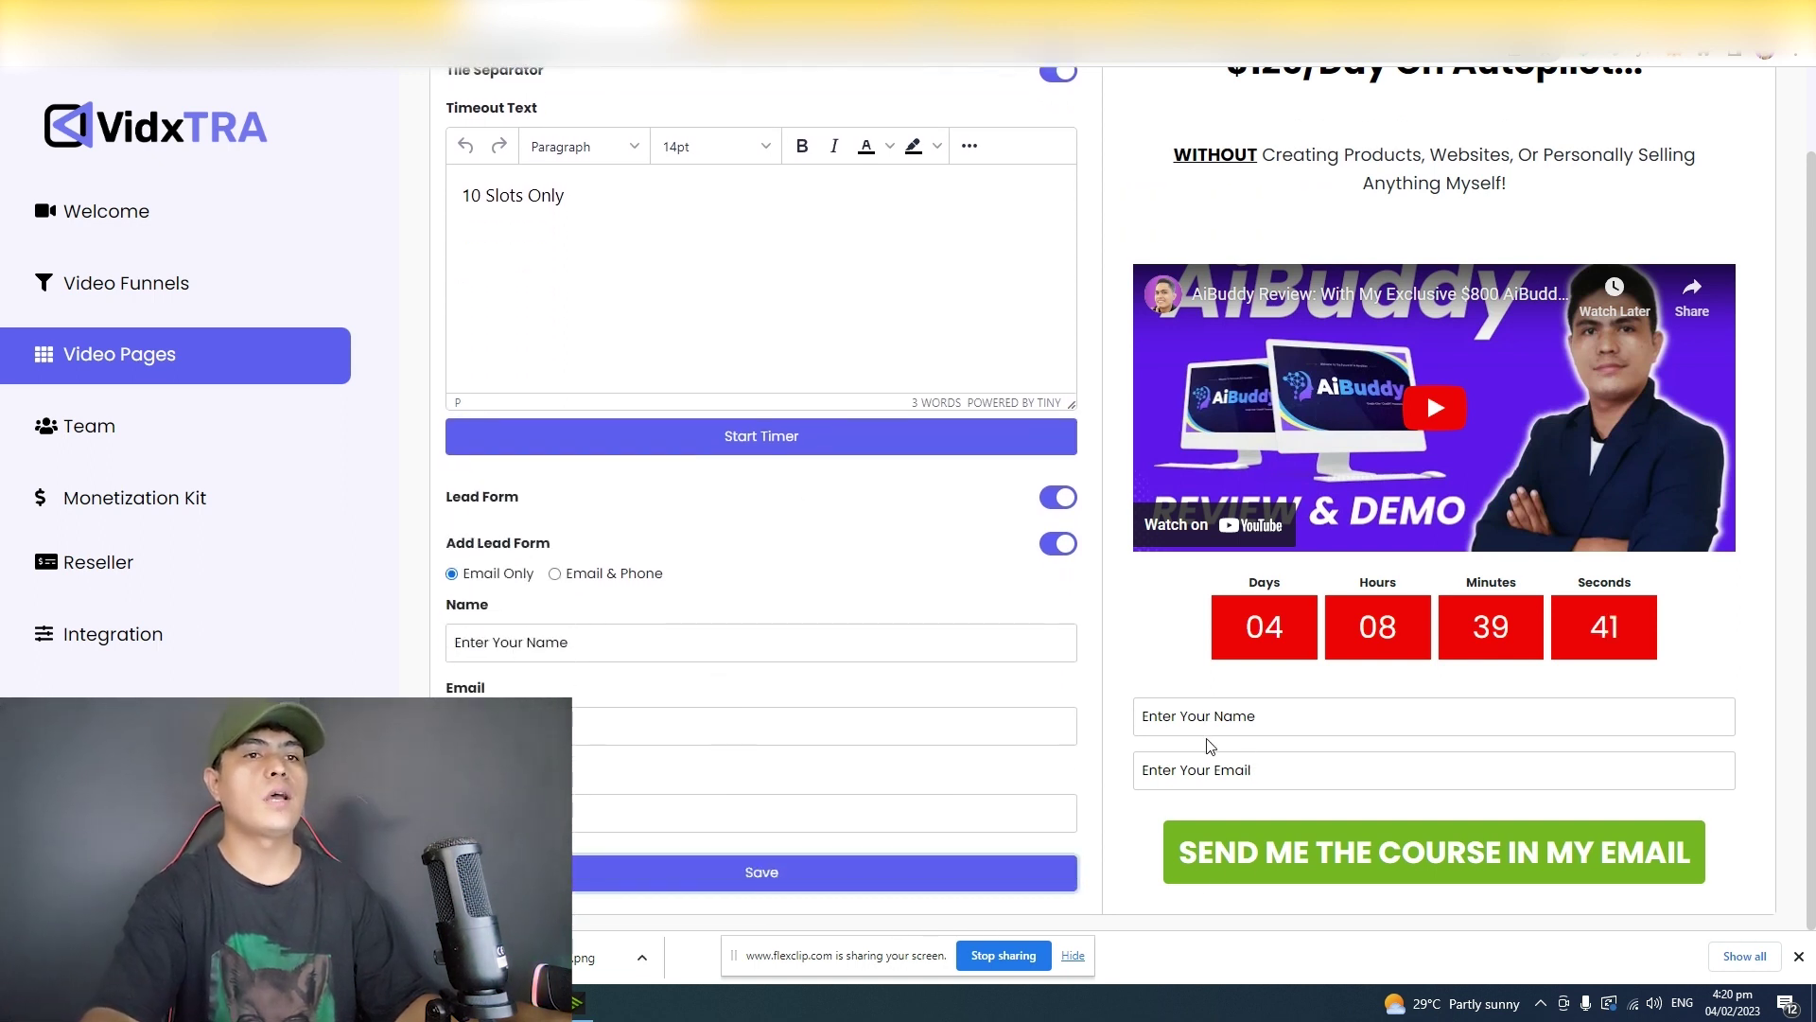
scroll(1203, 746, up, 2)
scroll(909, 585, up, 3)
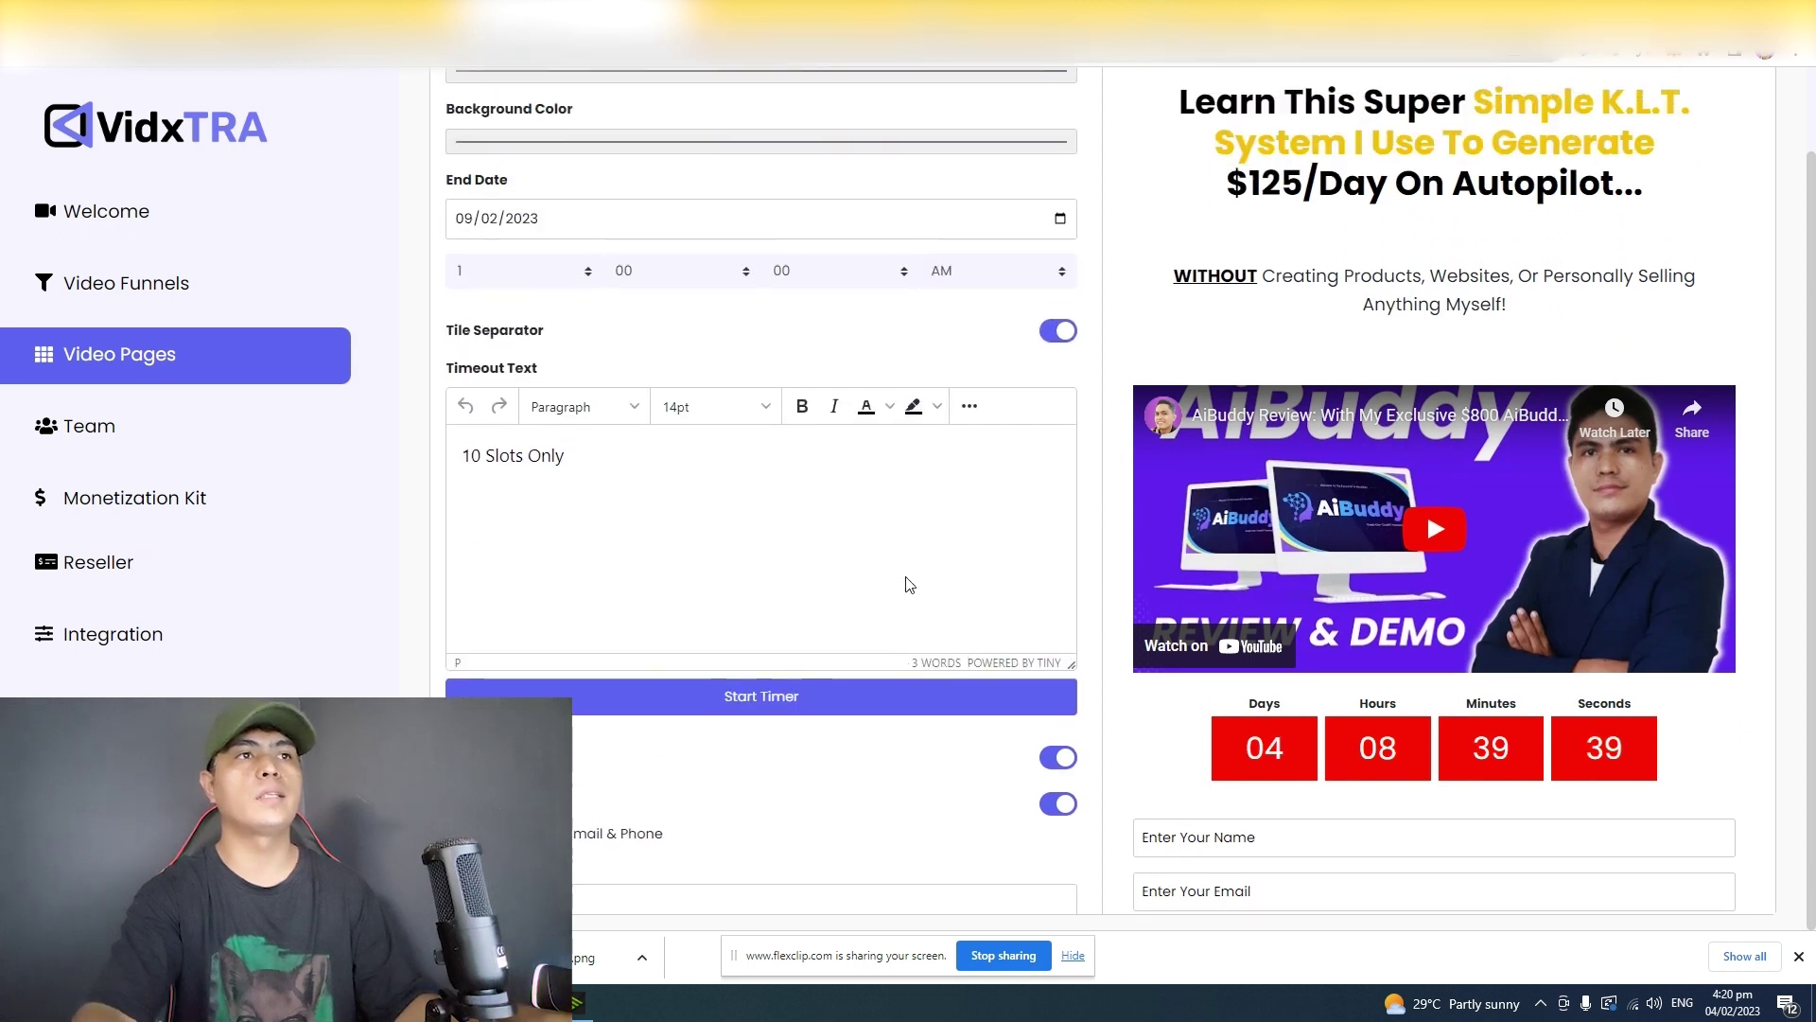
scroll(909, 584, up, 5)
scroll(1125, 615, up, 1)
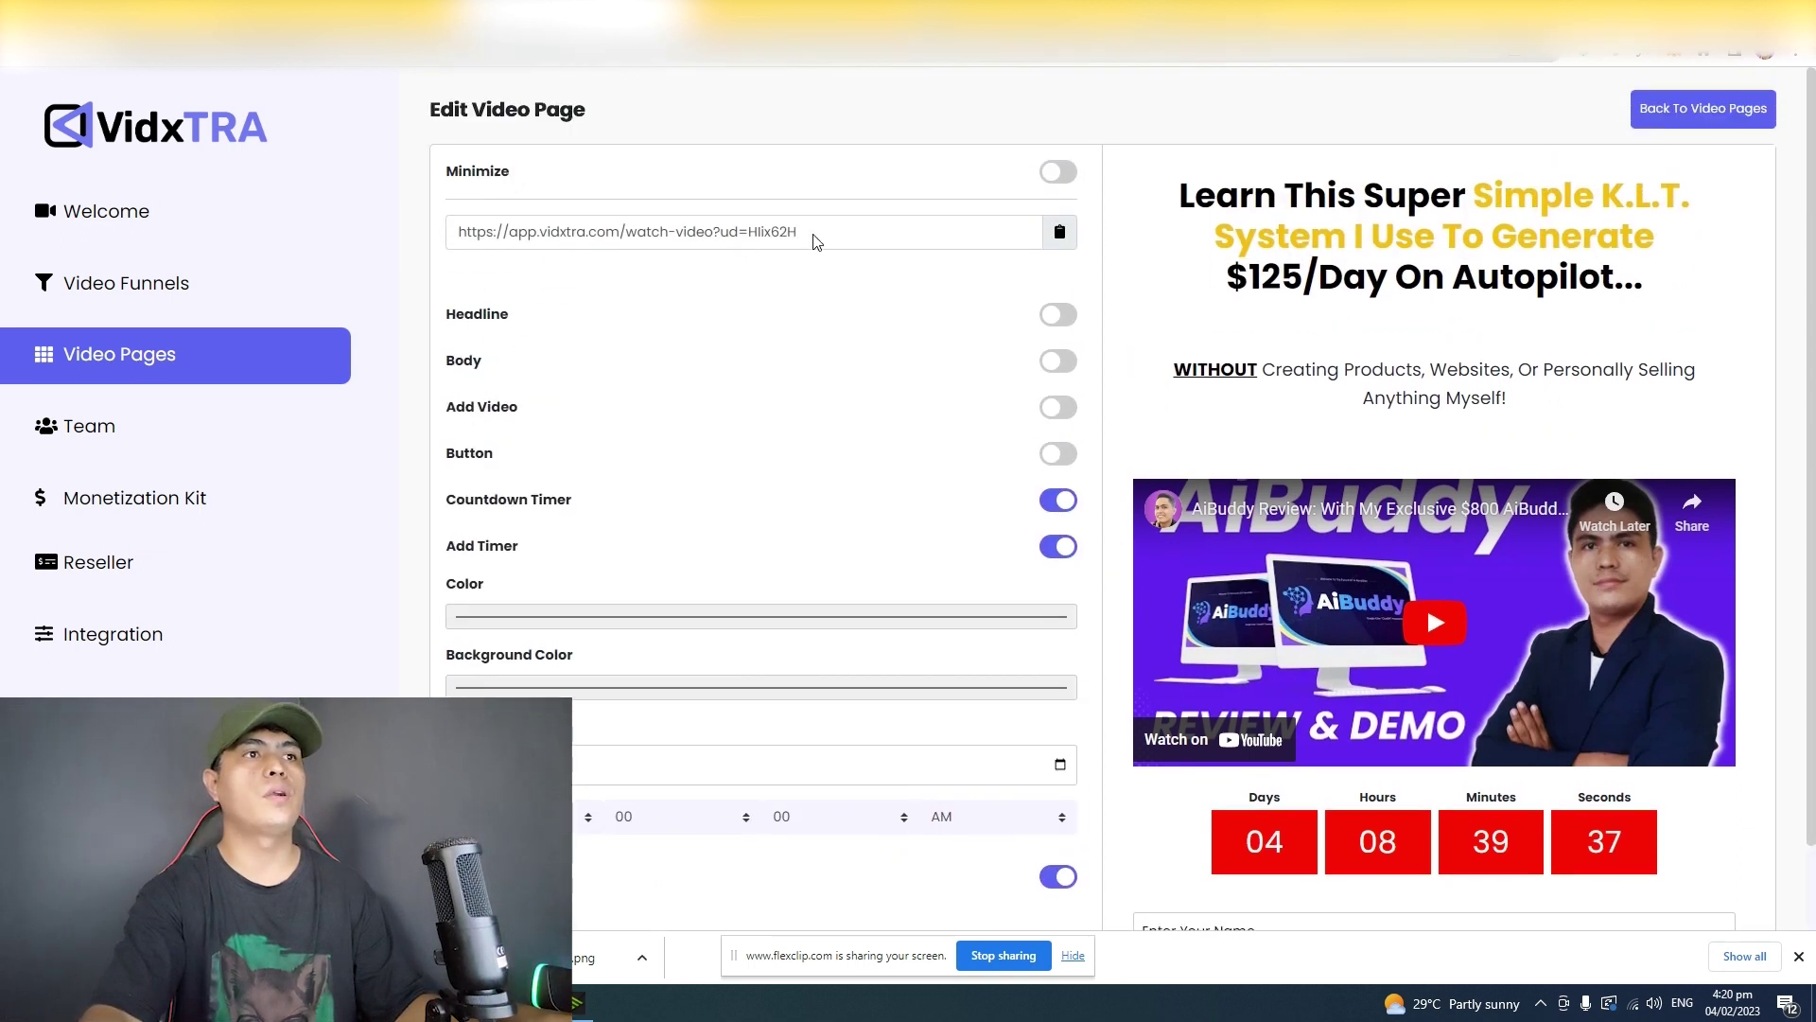
Step: Copy the video page link and create a new video funnel named 'dssd'
drag(813, 236, 454, 255)
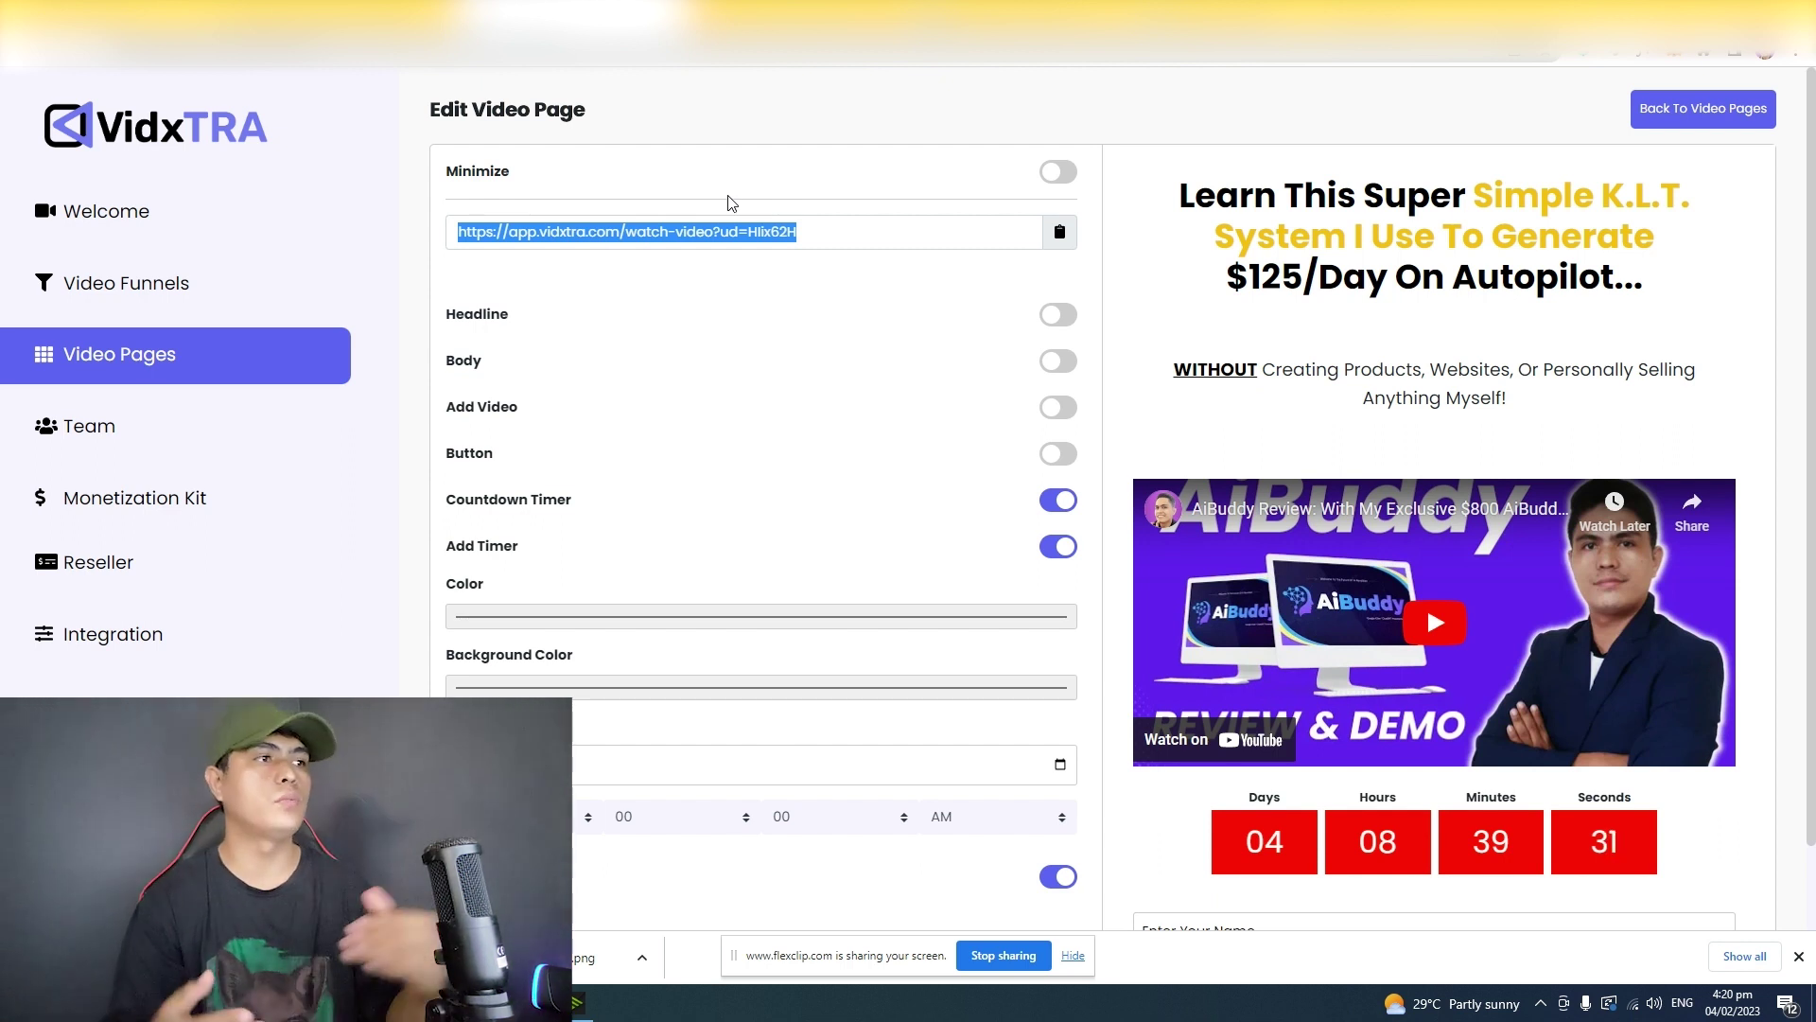
click(114, 283)
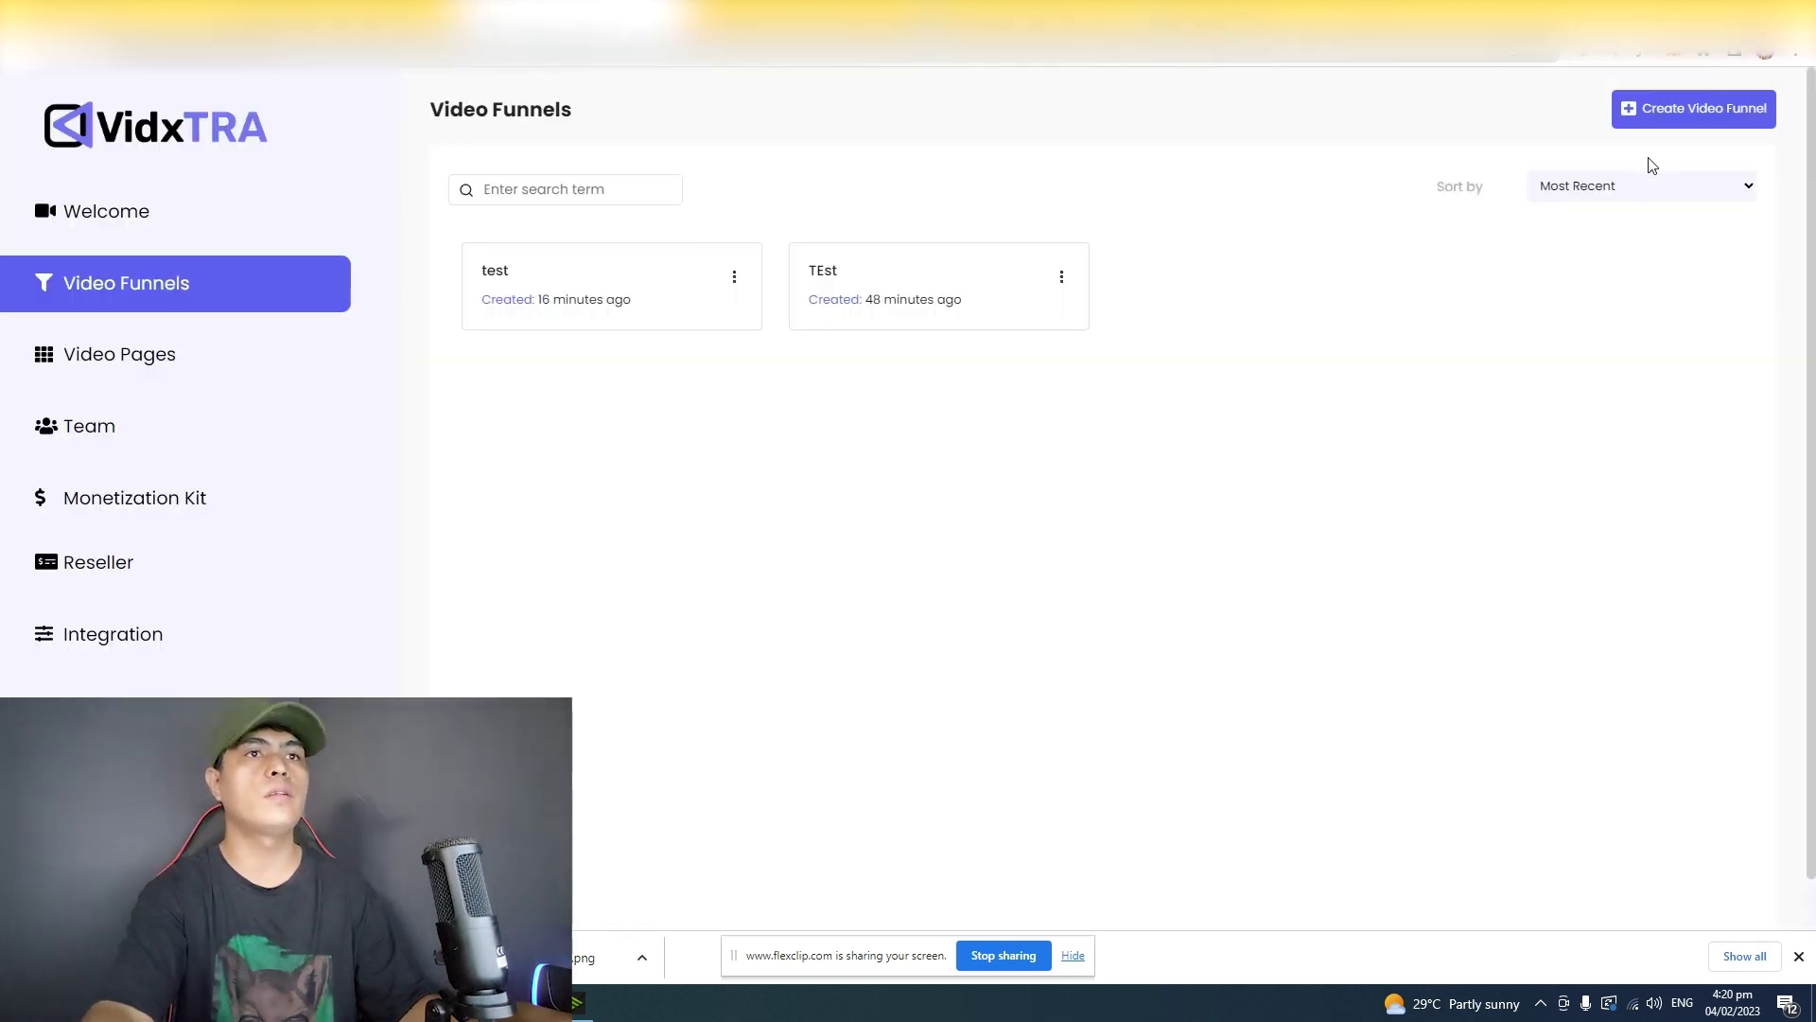
click(1694, 118)
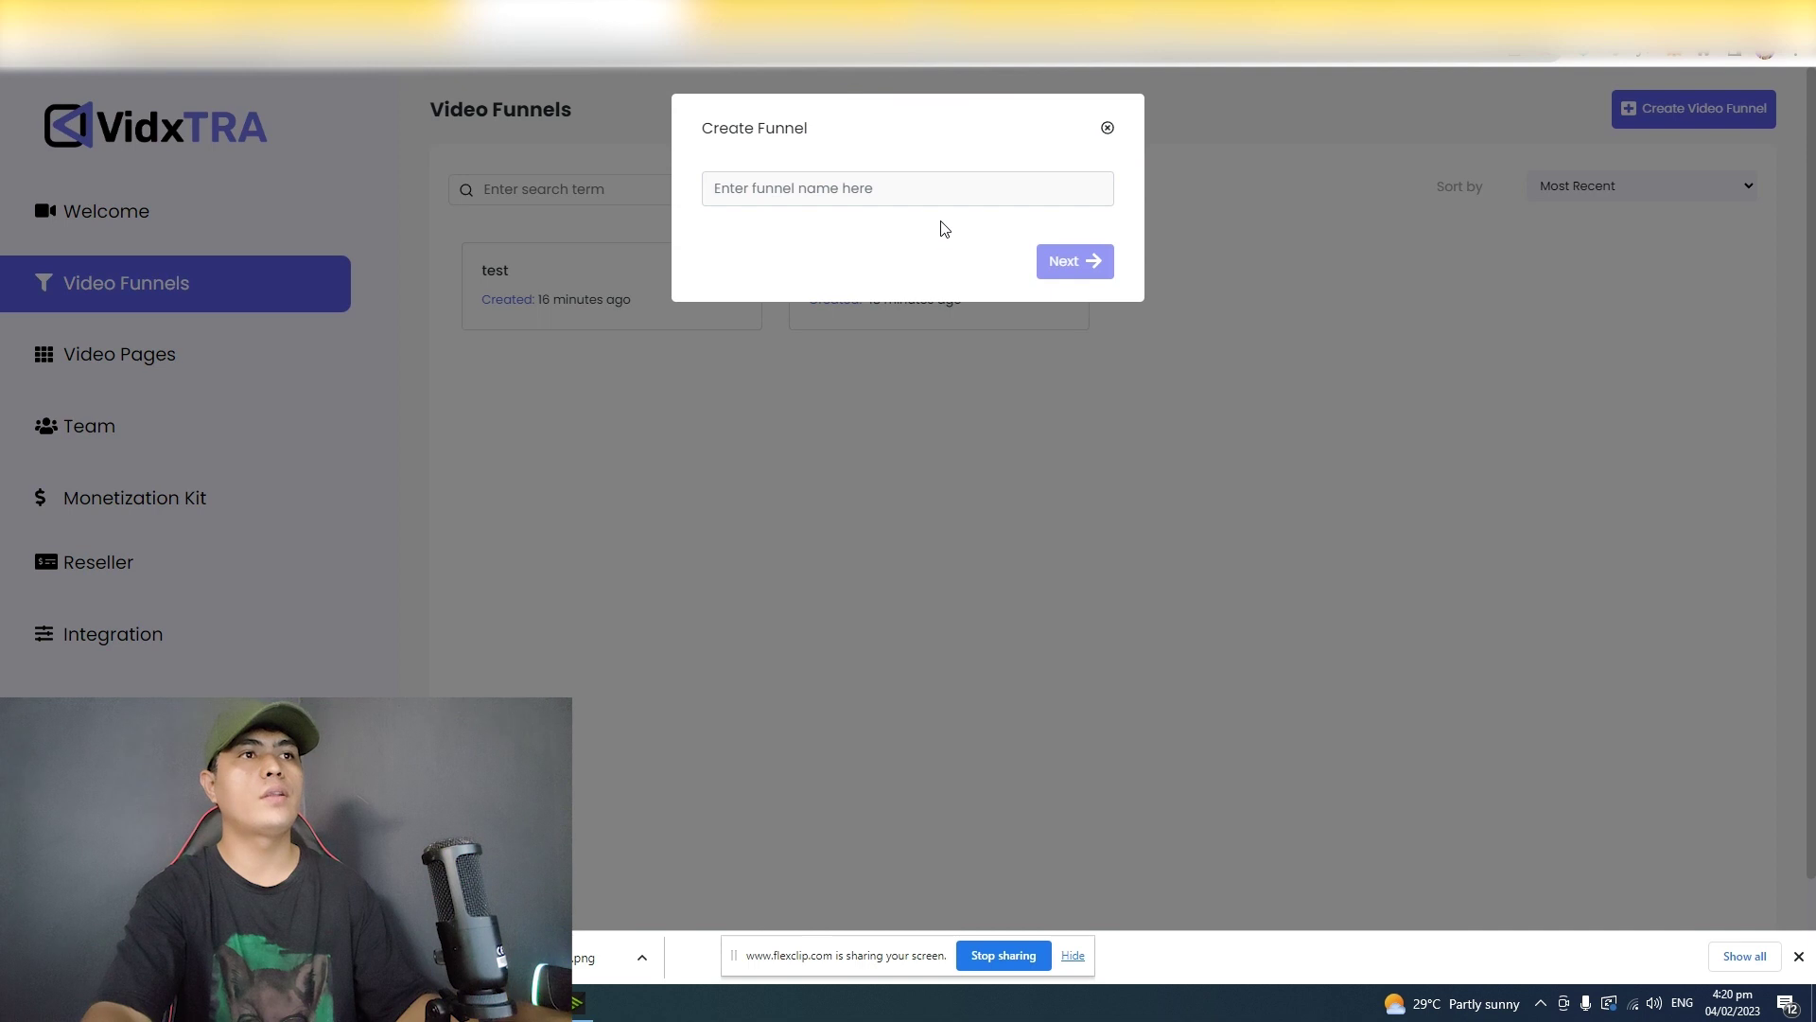
text(dssd)
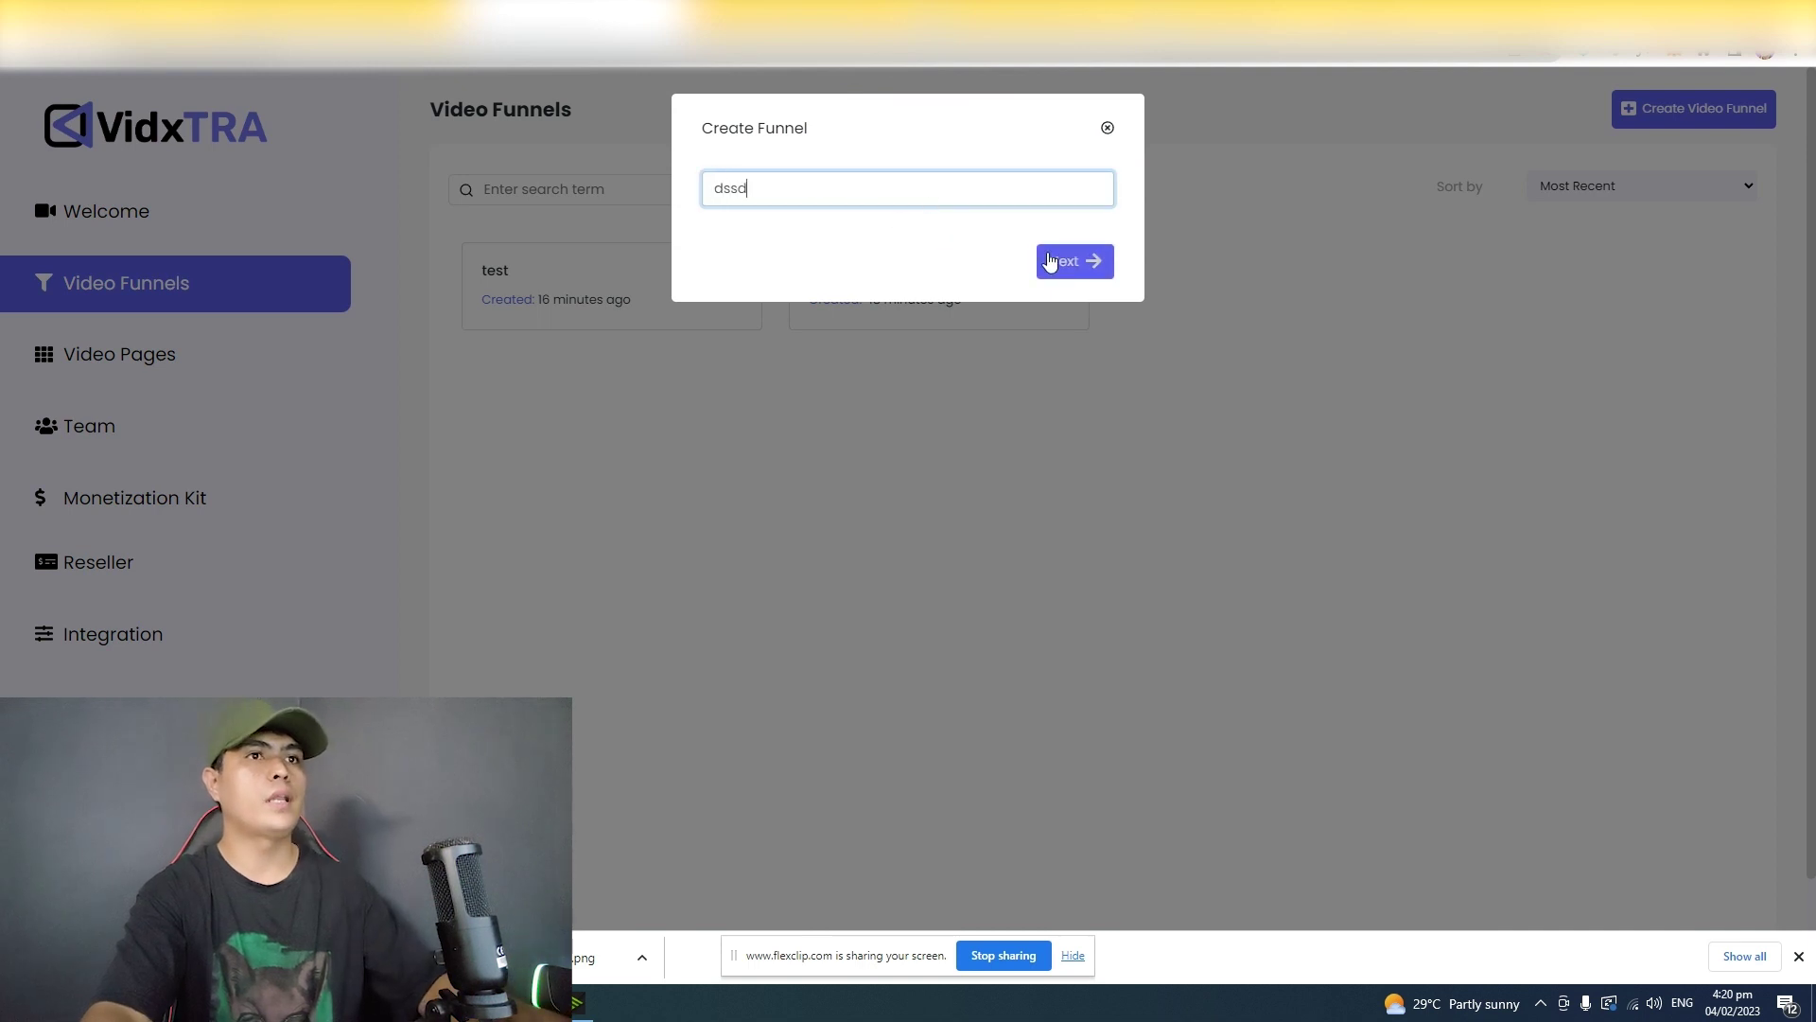
click(1063, 269)
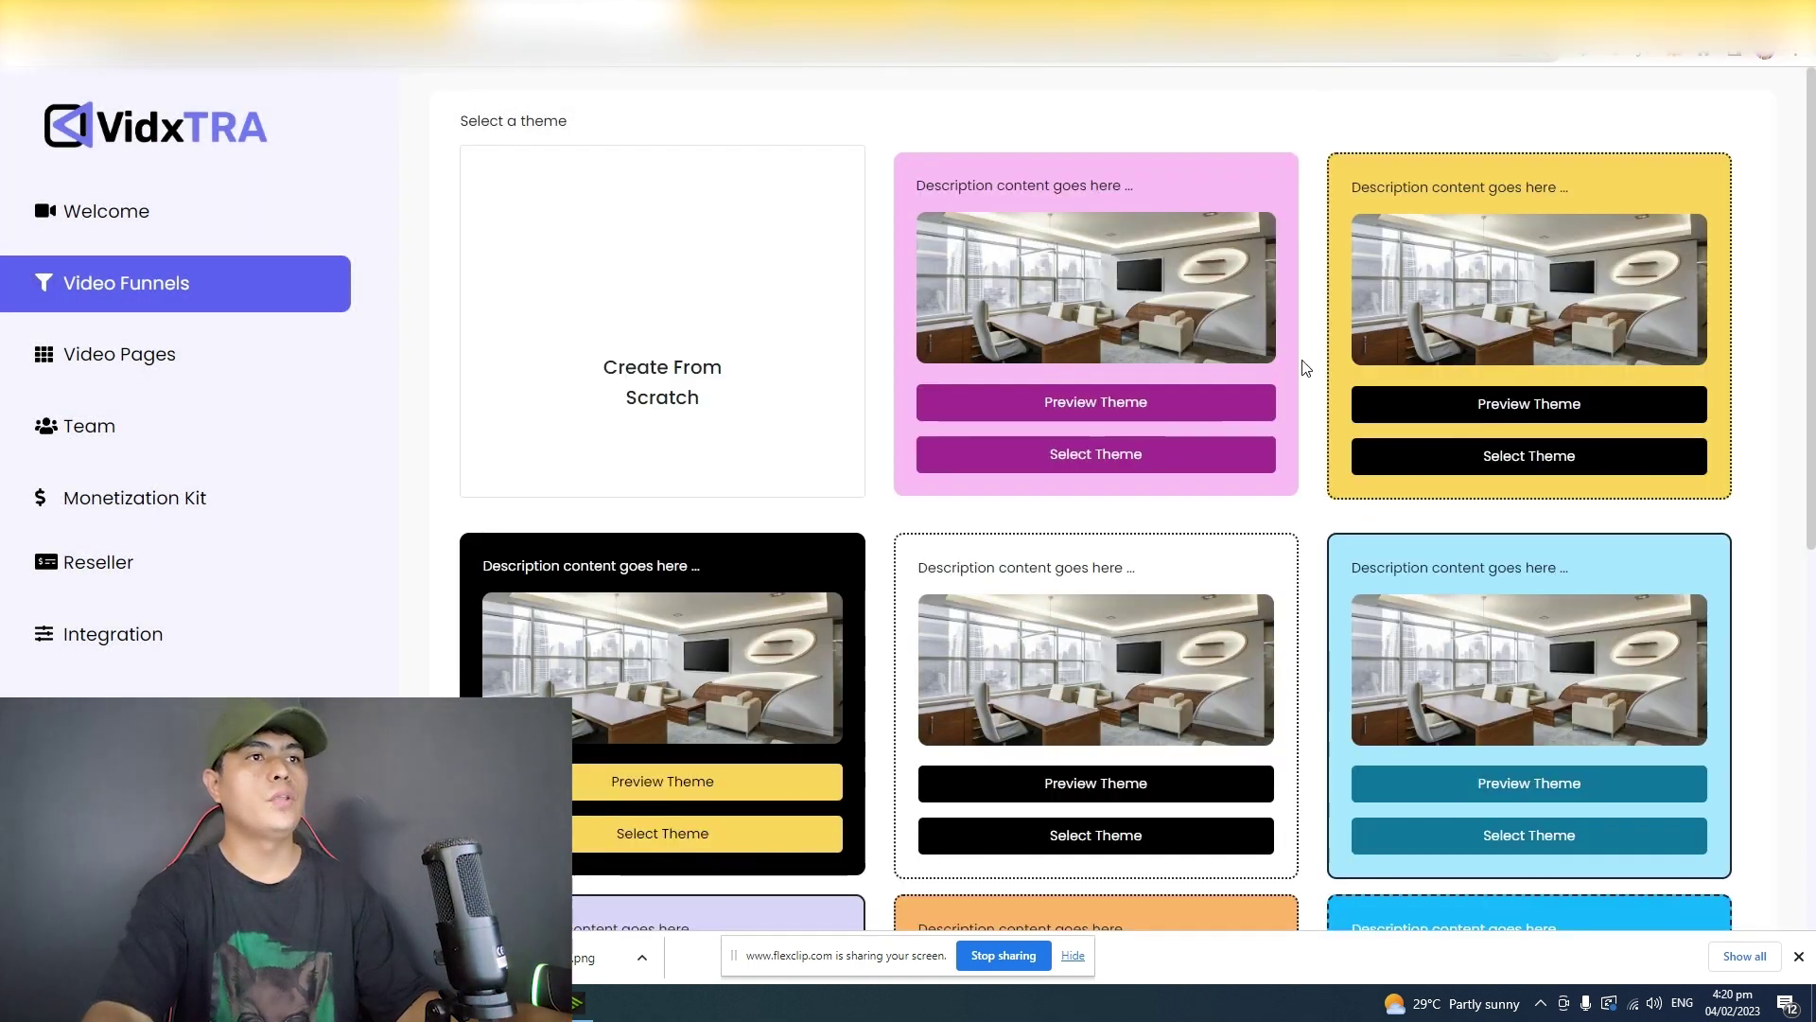
drag(1812, 326, 1813, 588)
scroll(1813, 589, up, 6)
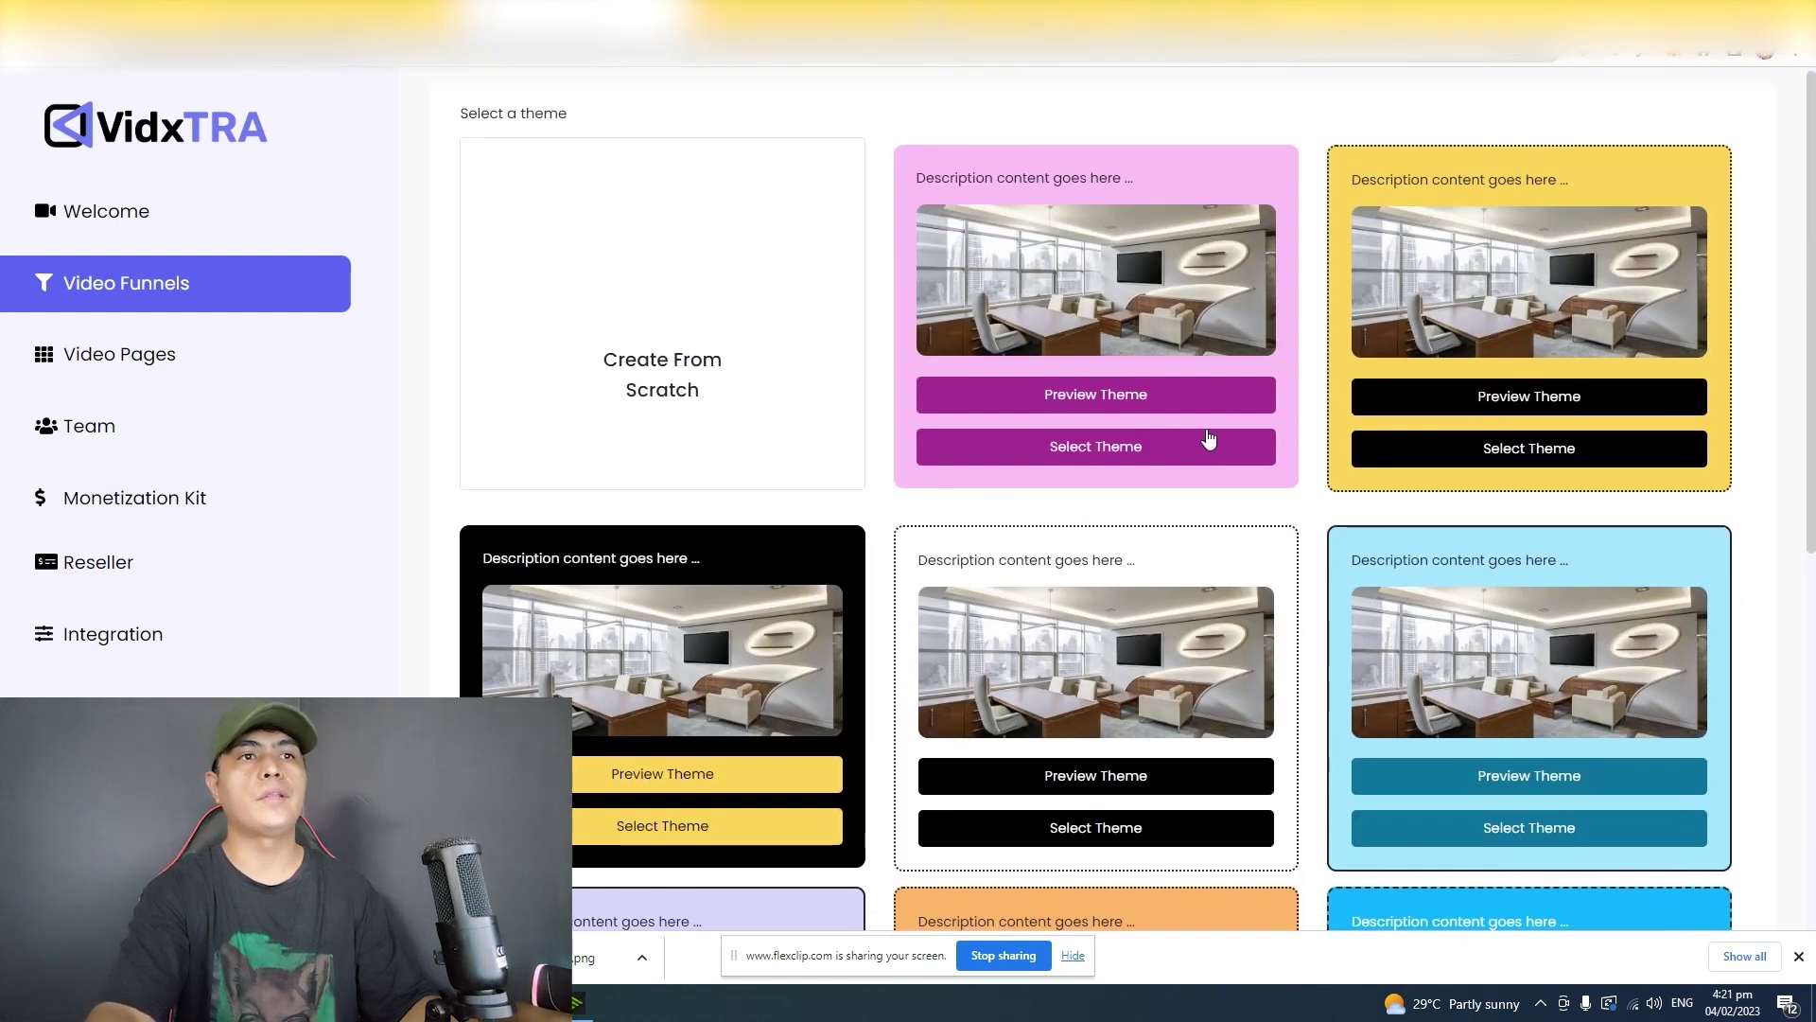
click(1100, 405)
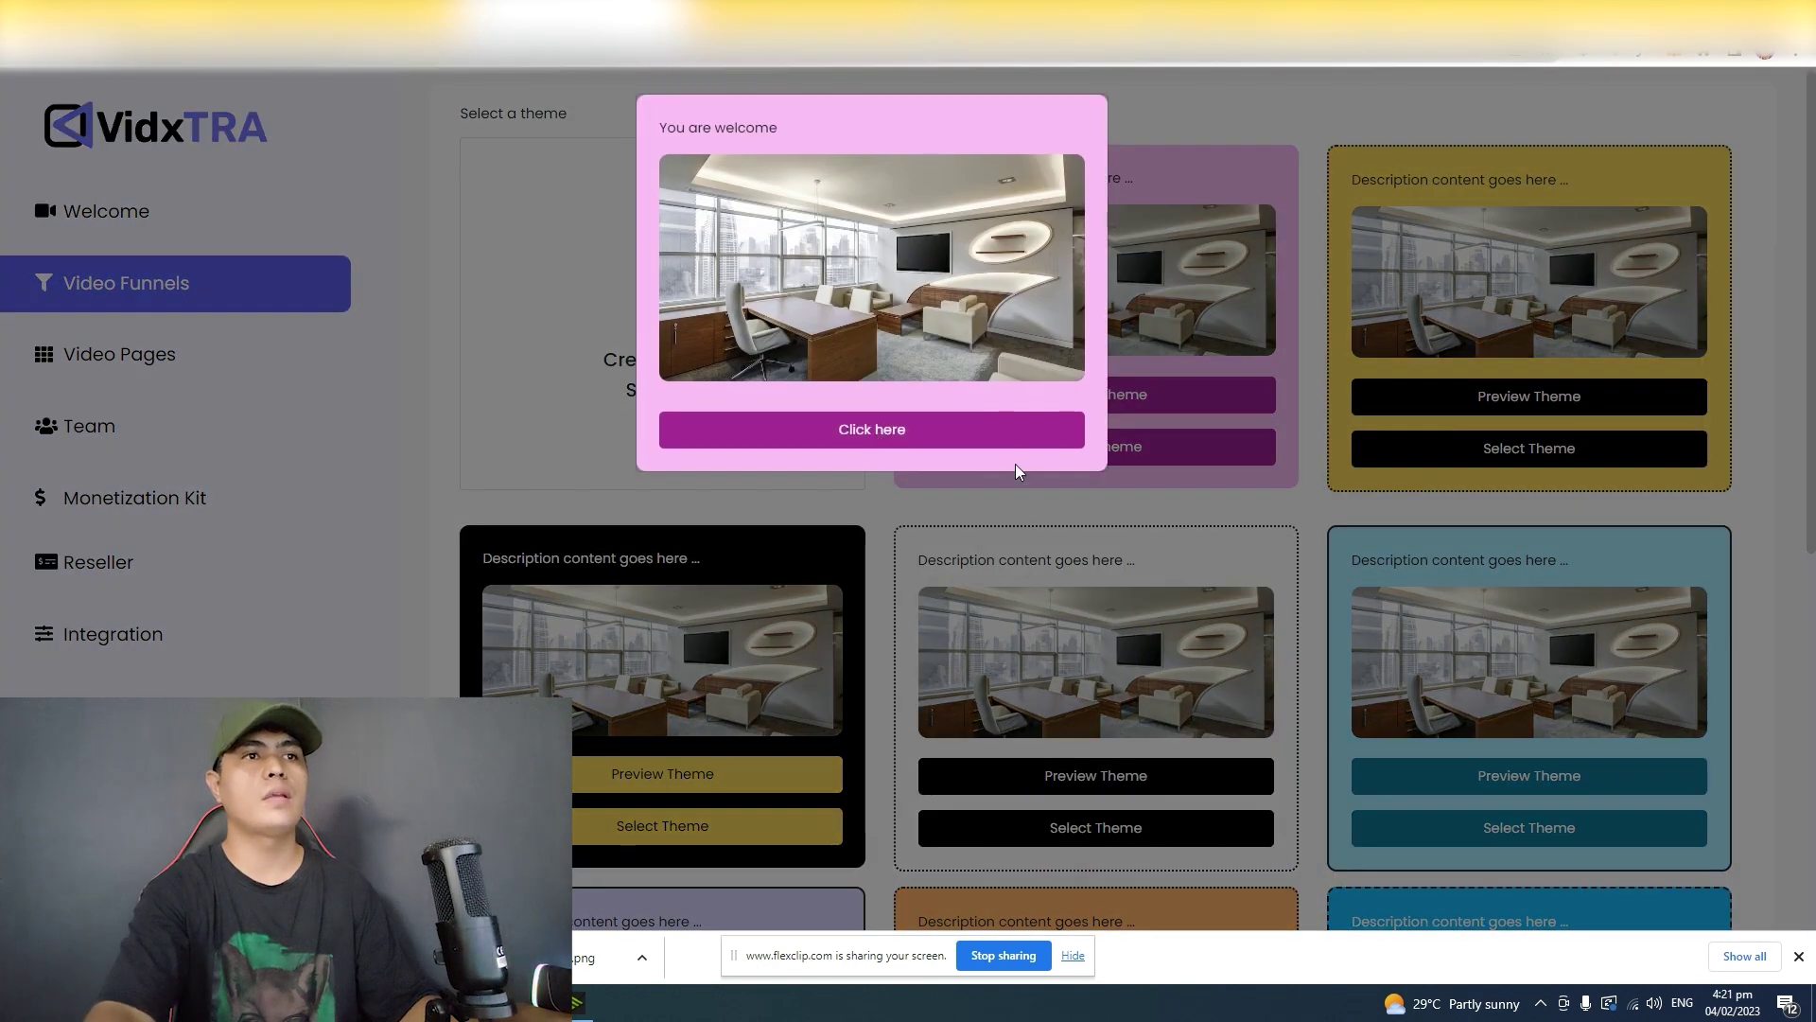
click(989, 437)
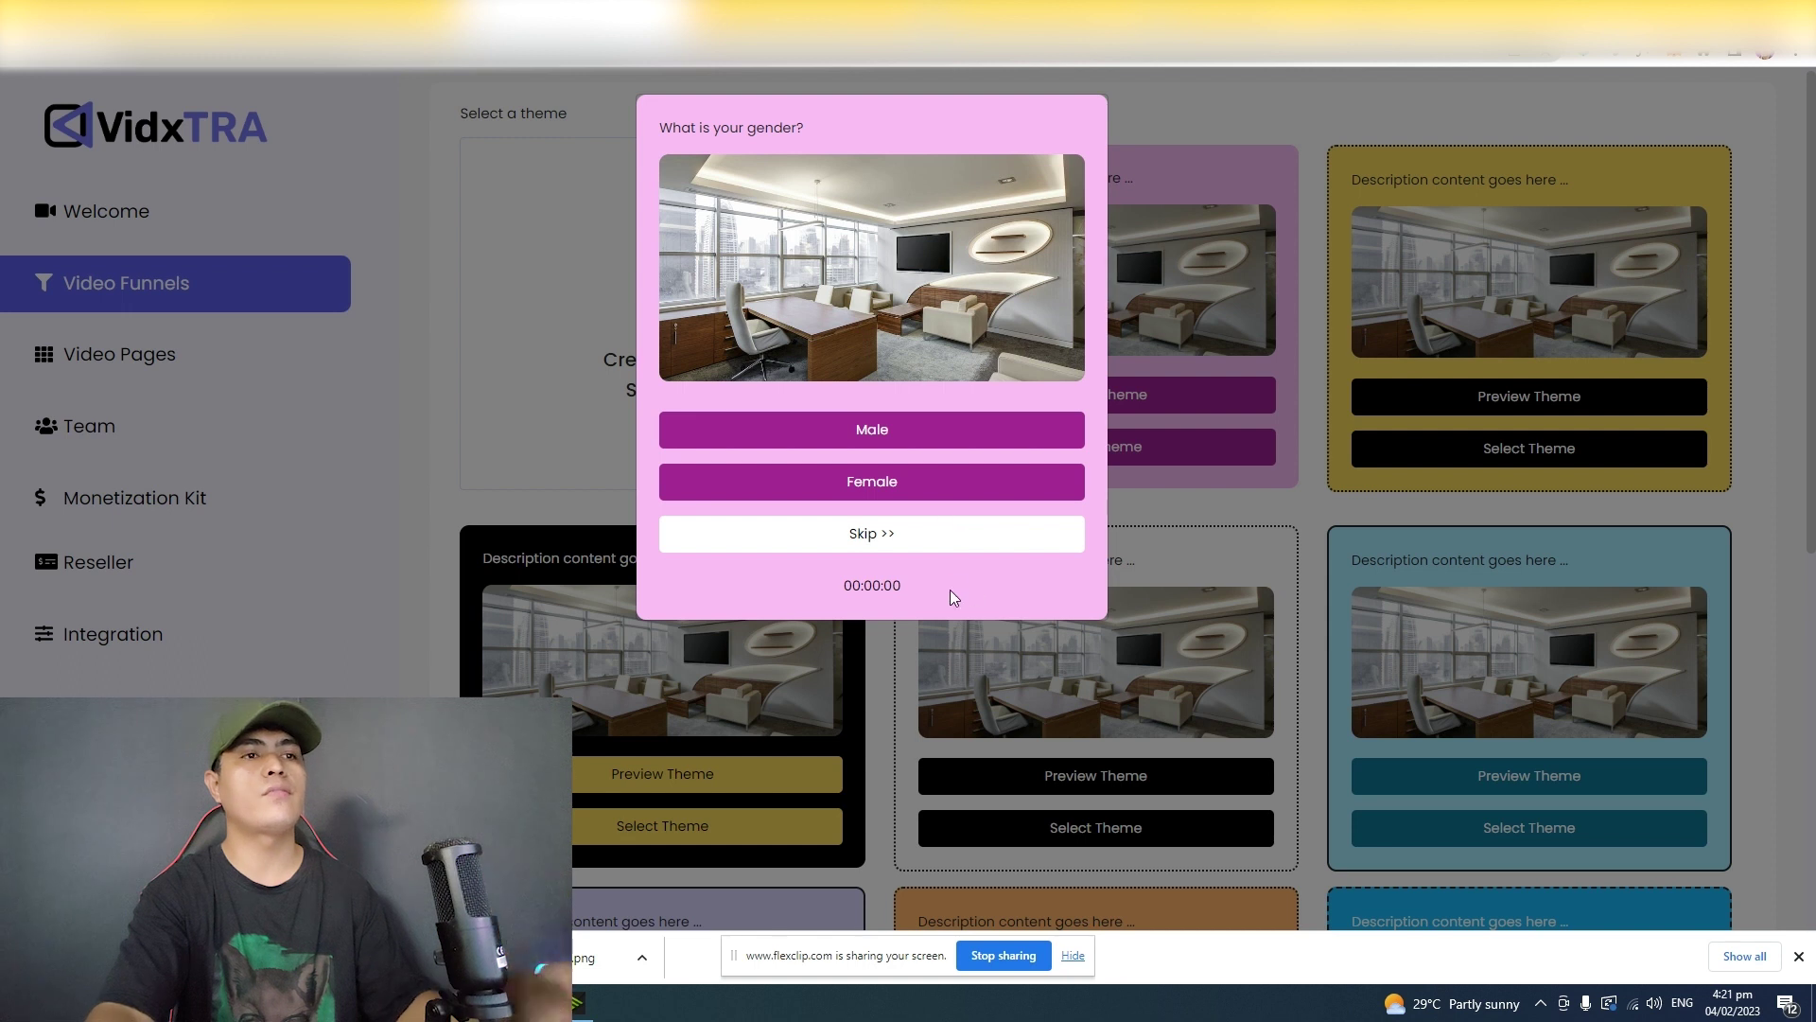
click(896, 484)
click(890, 439)
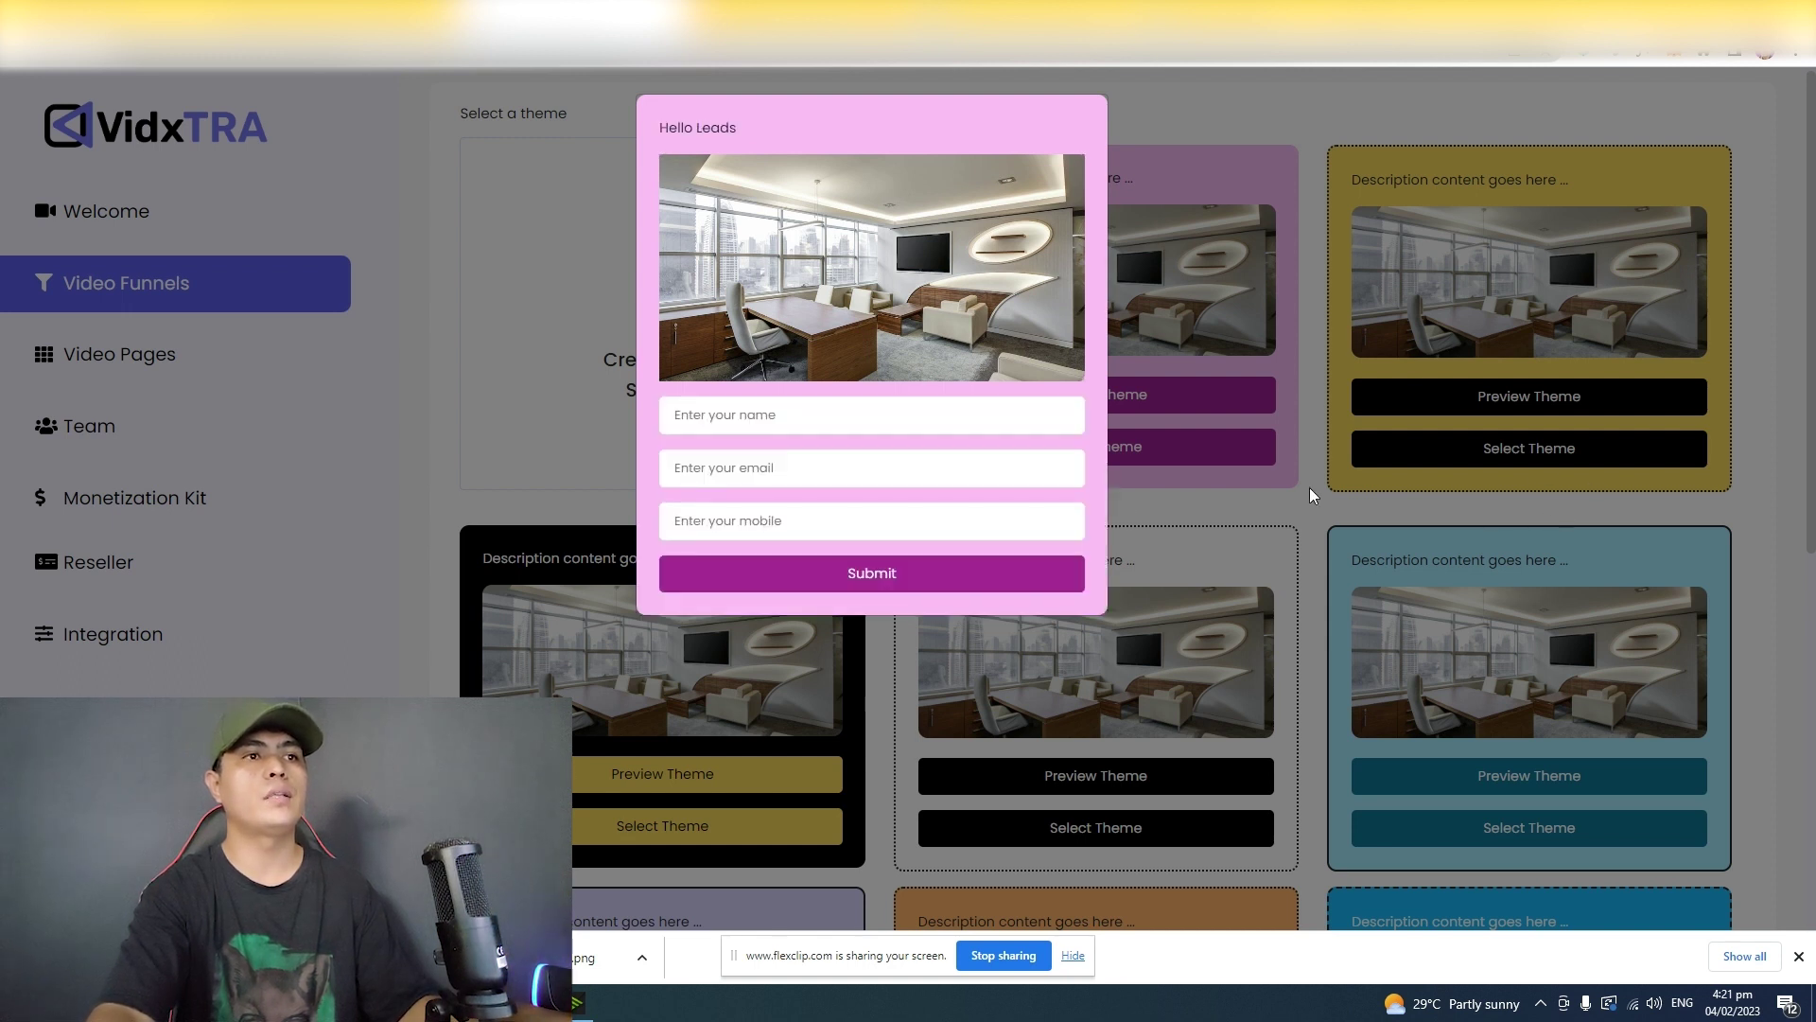
click(807, 420)
click(700, 473)
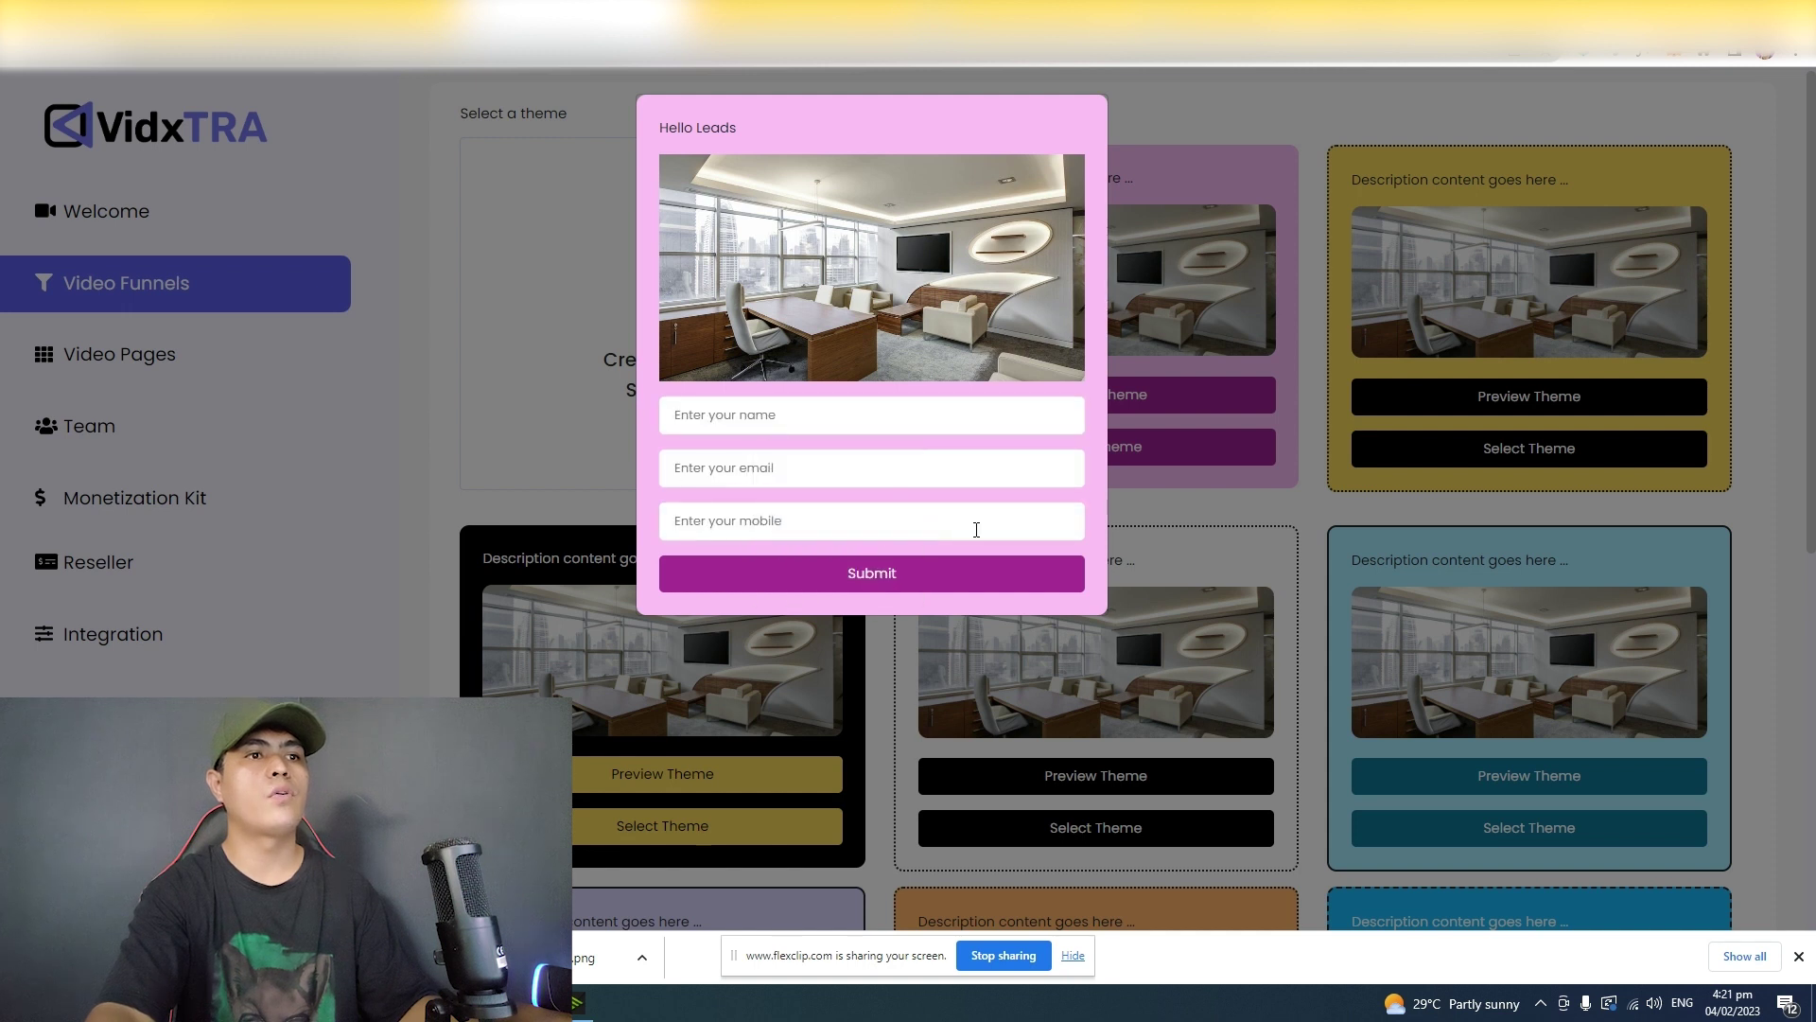
click(876, 578)
click(867, 431)
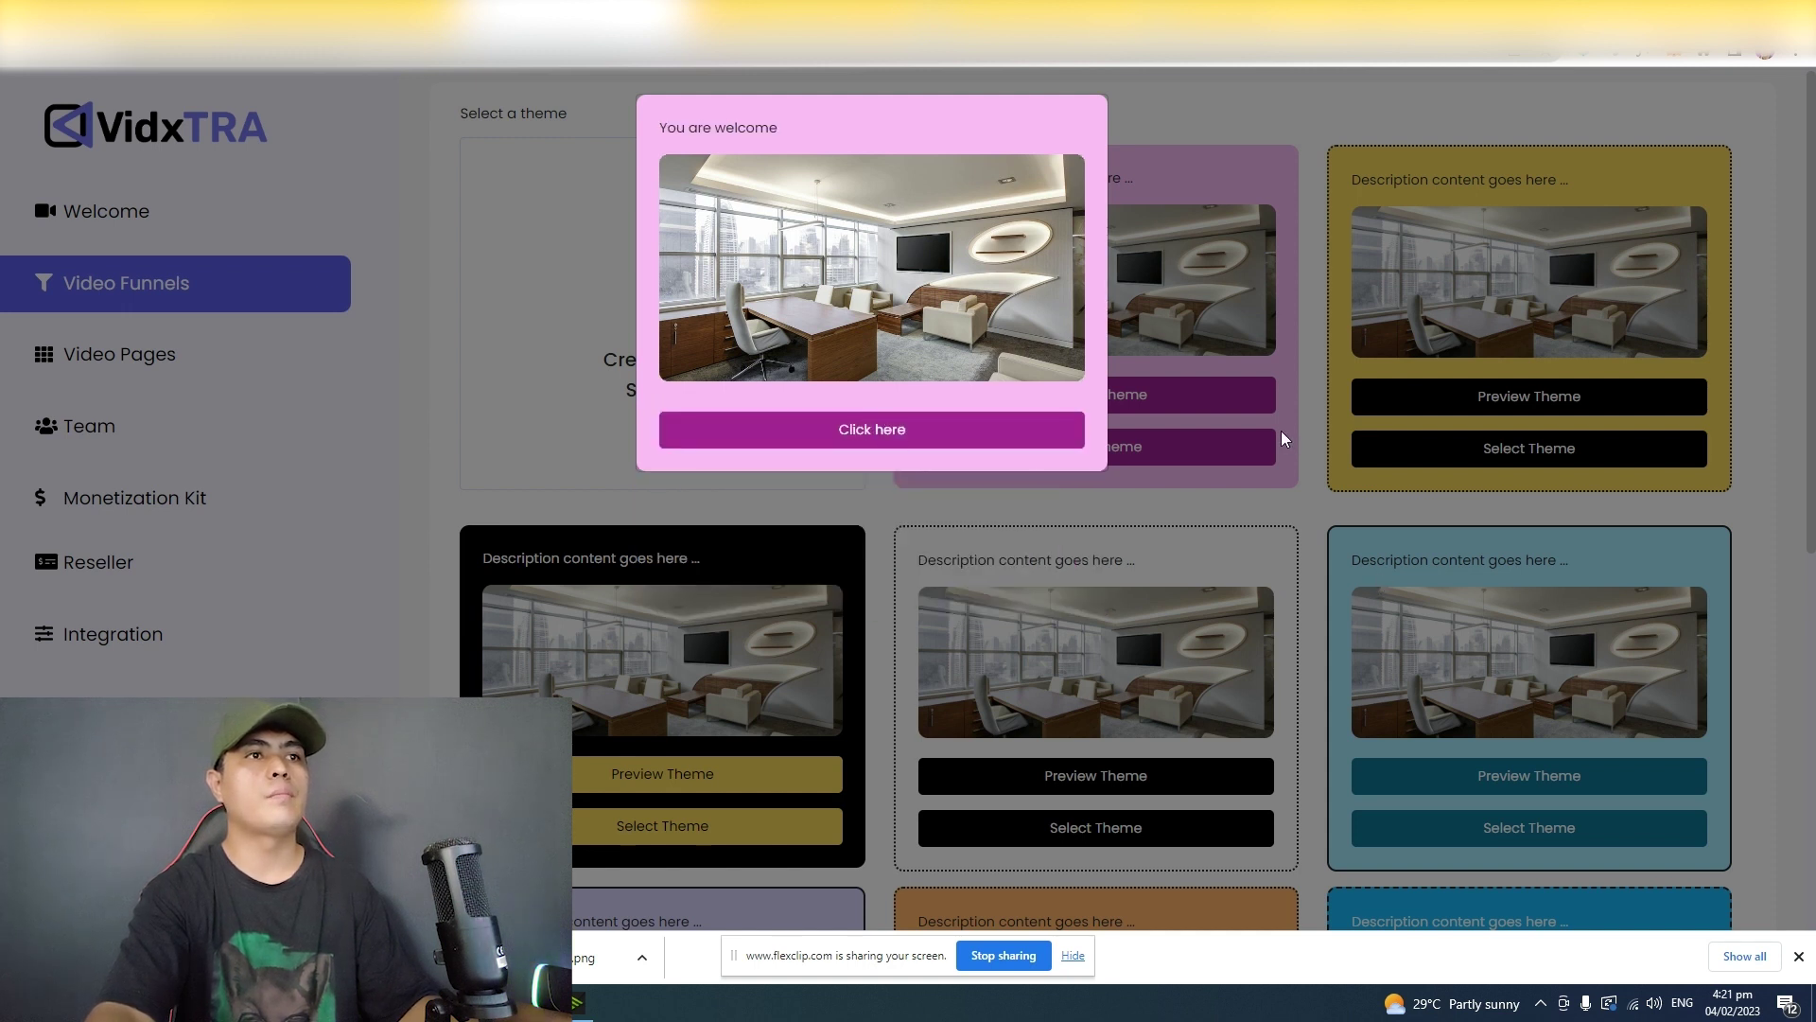
click(905, 431)
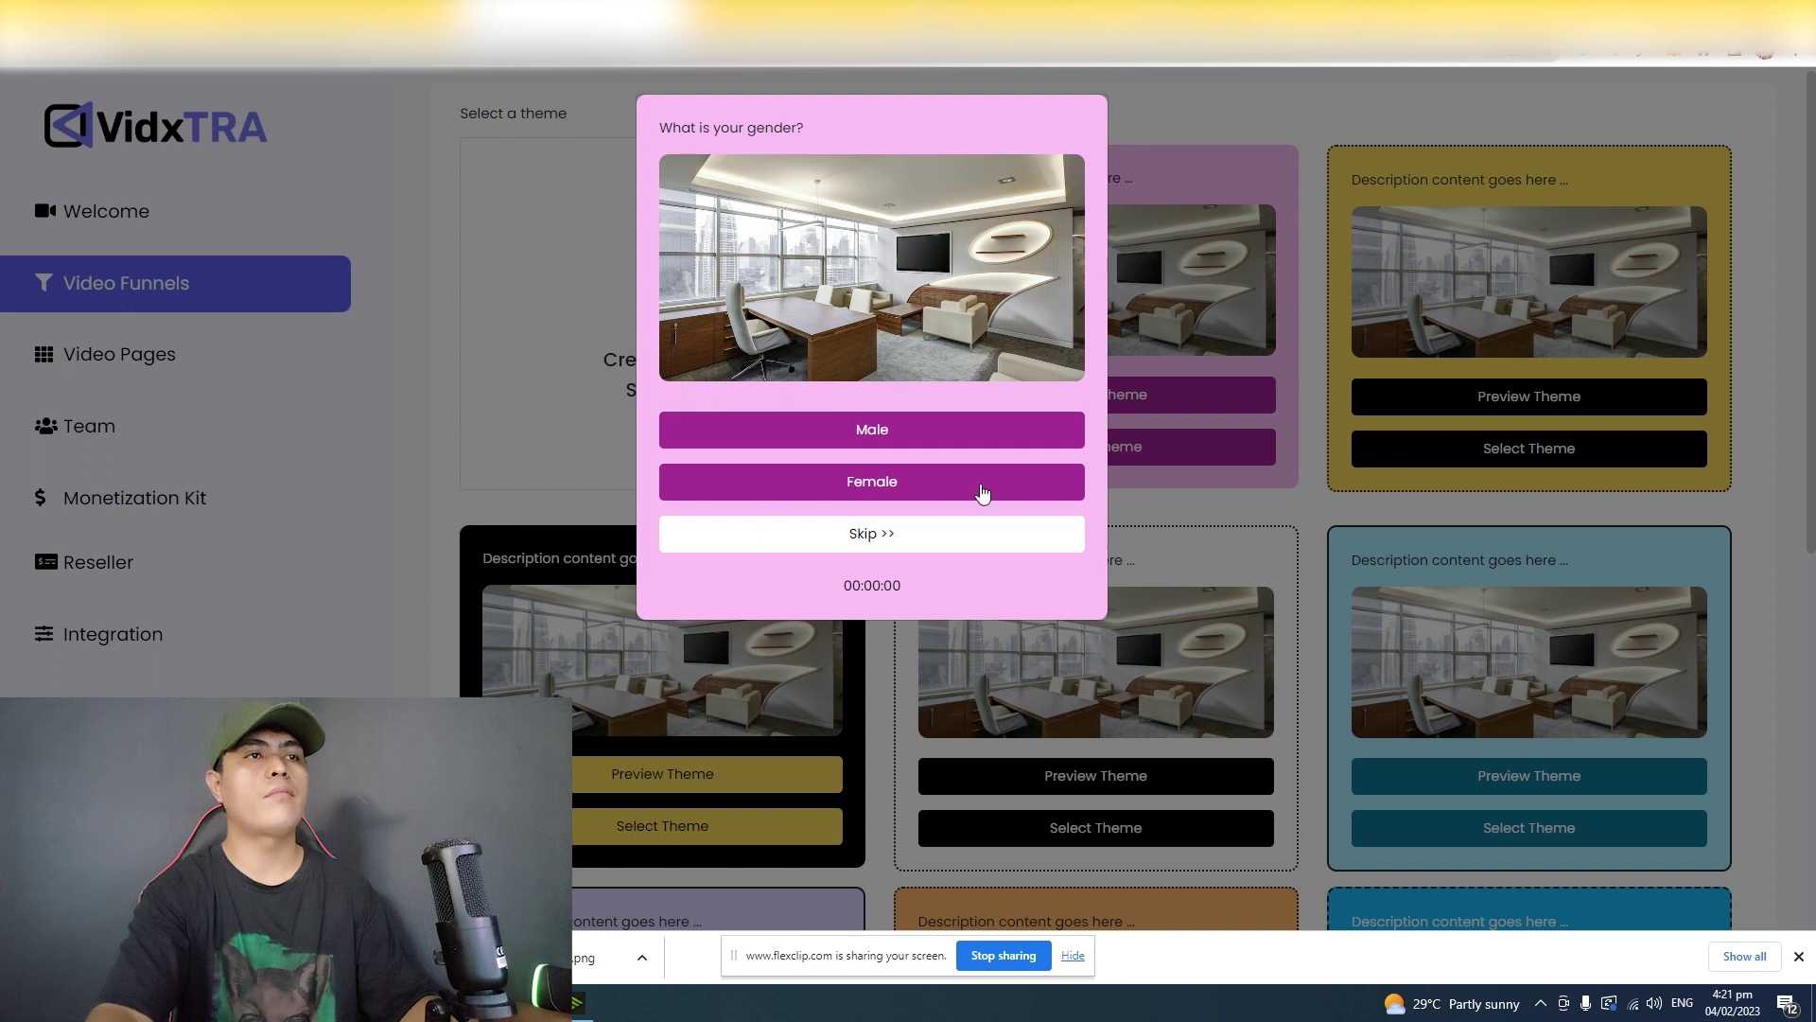
click(1343, 144)
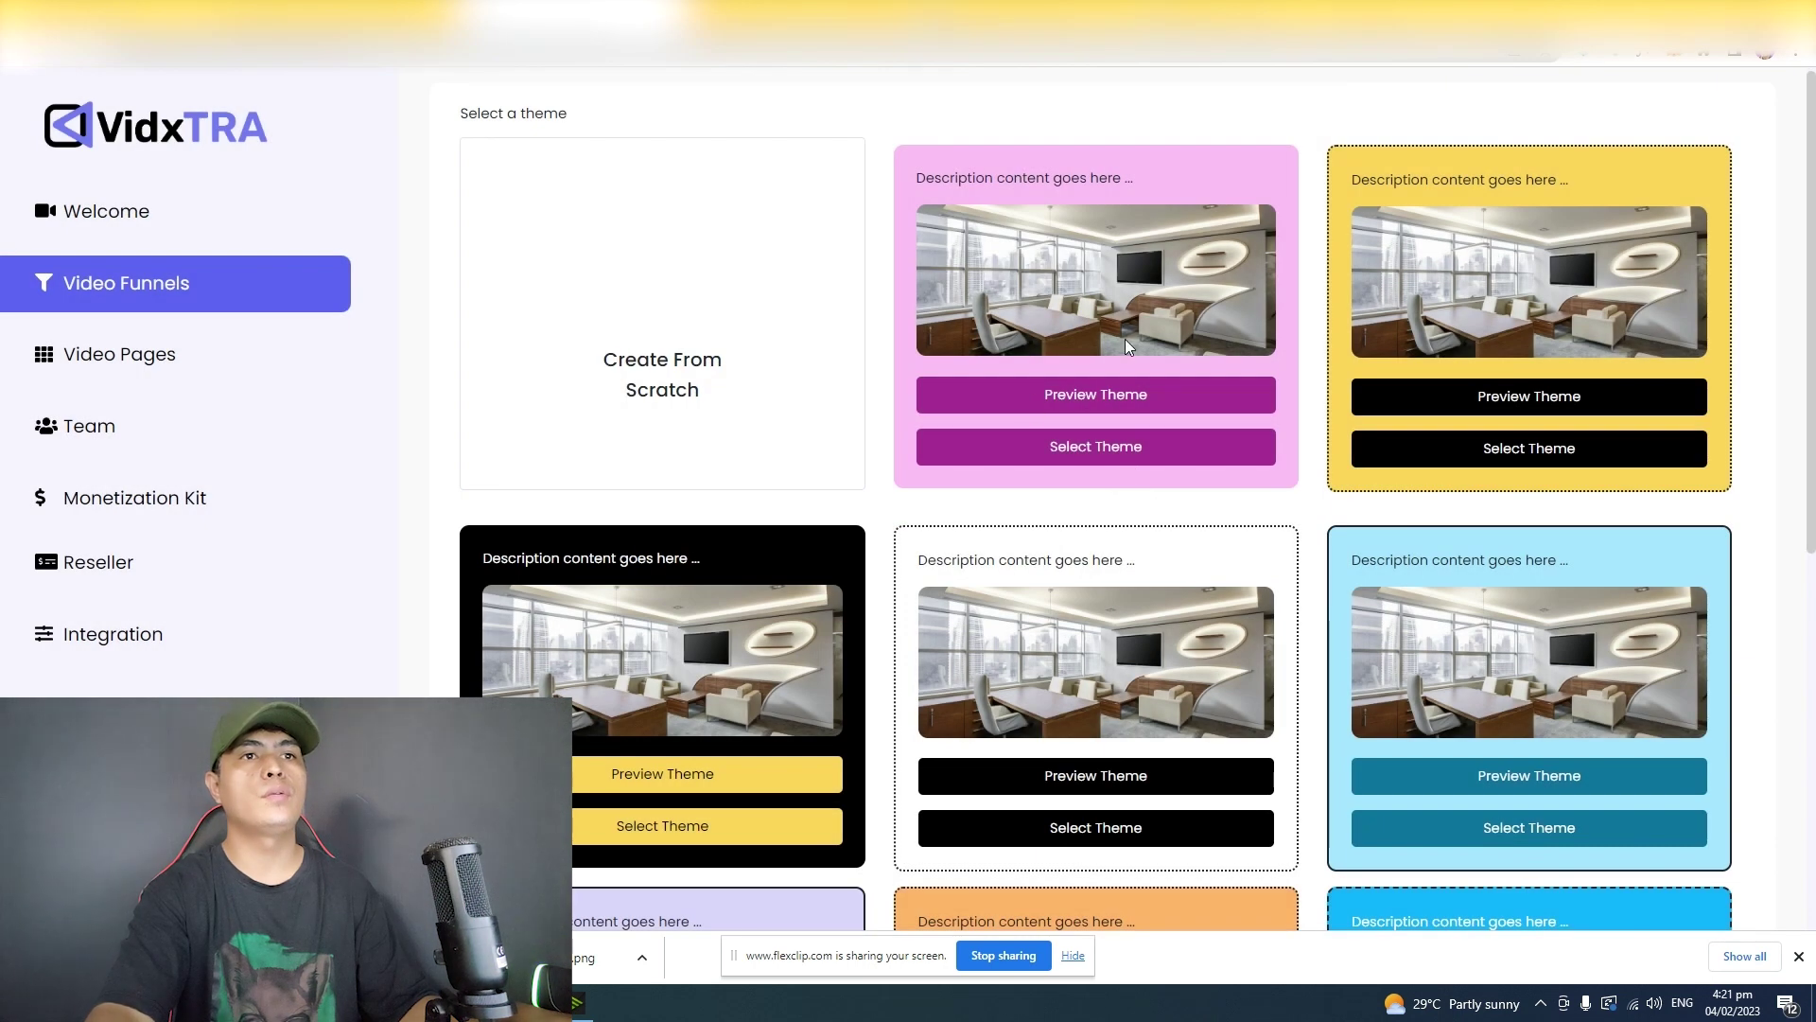
scroll(1135, 223, down, 2)
scroll(1041, 397, up, 2)
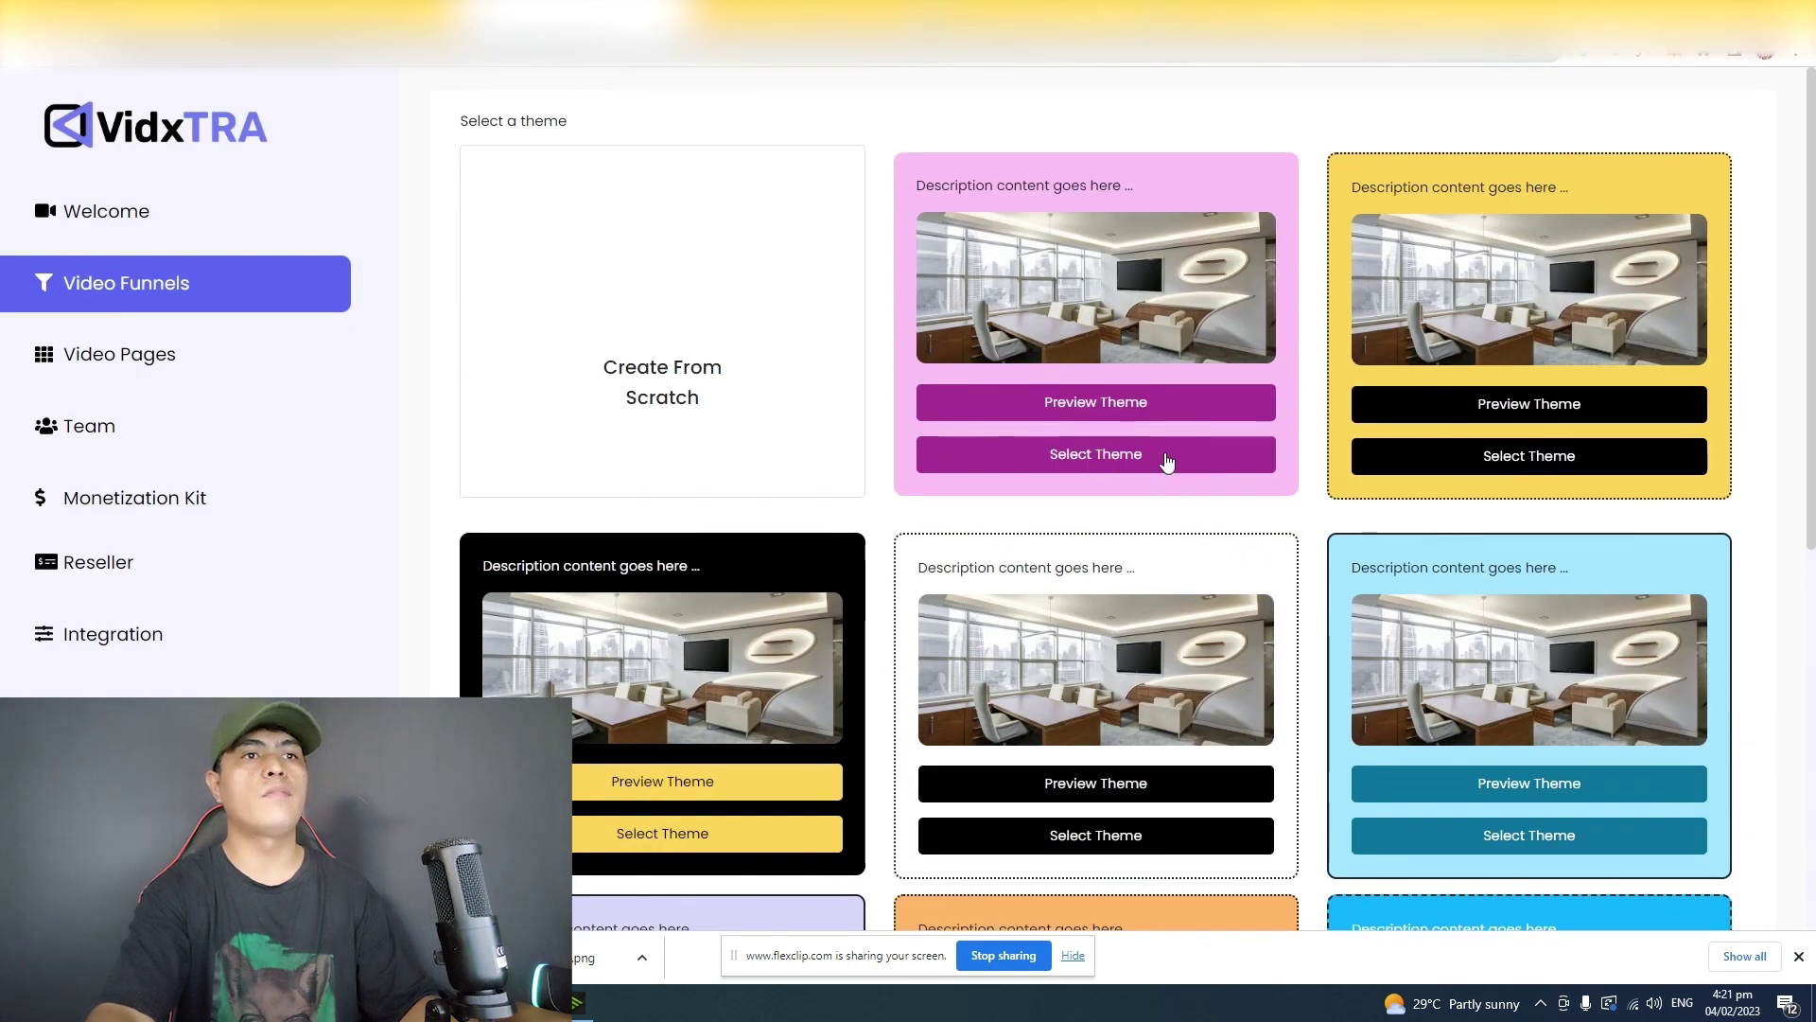
Step: Apply the pink theme and place Step 1 on the left of the canvas
click(1067, 456)
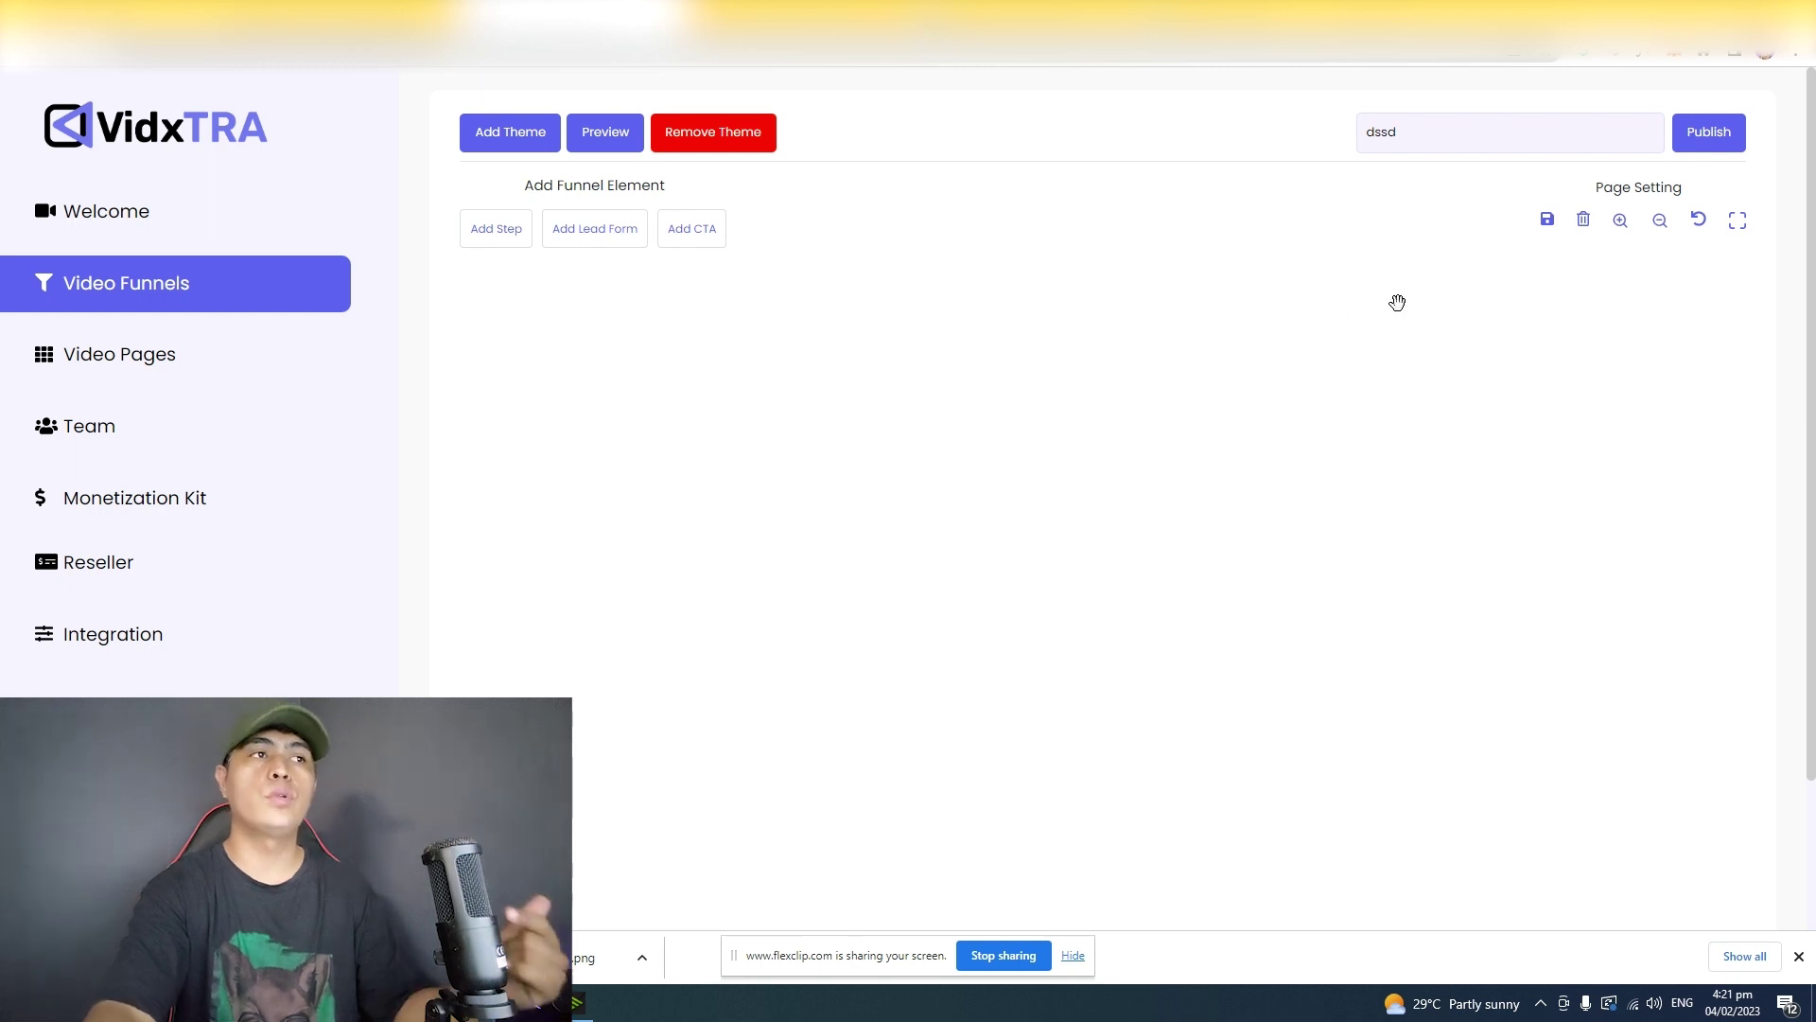
click(482, 229)
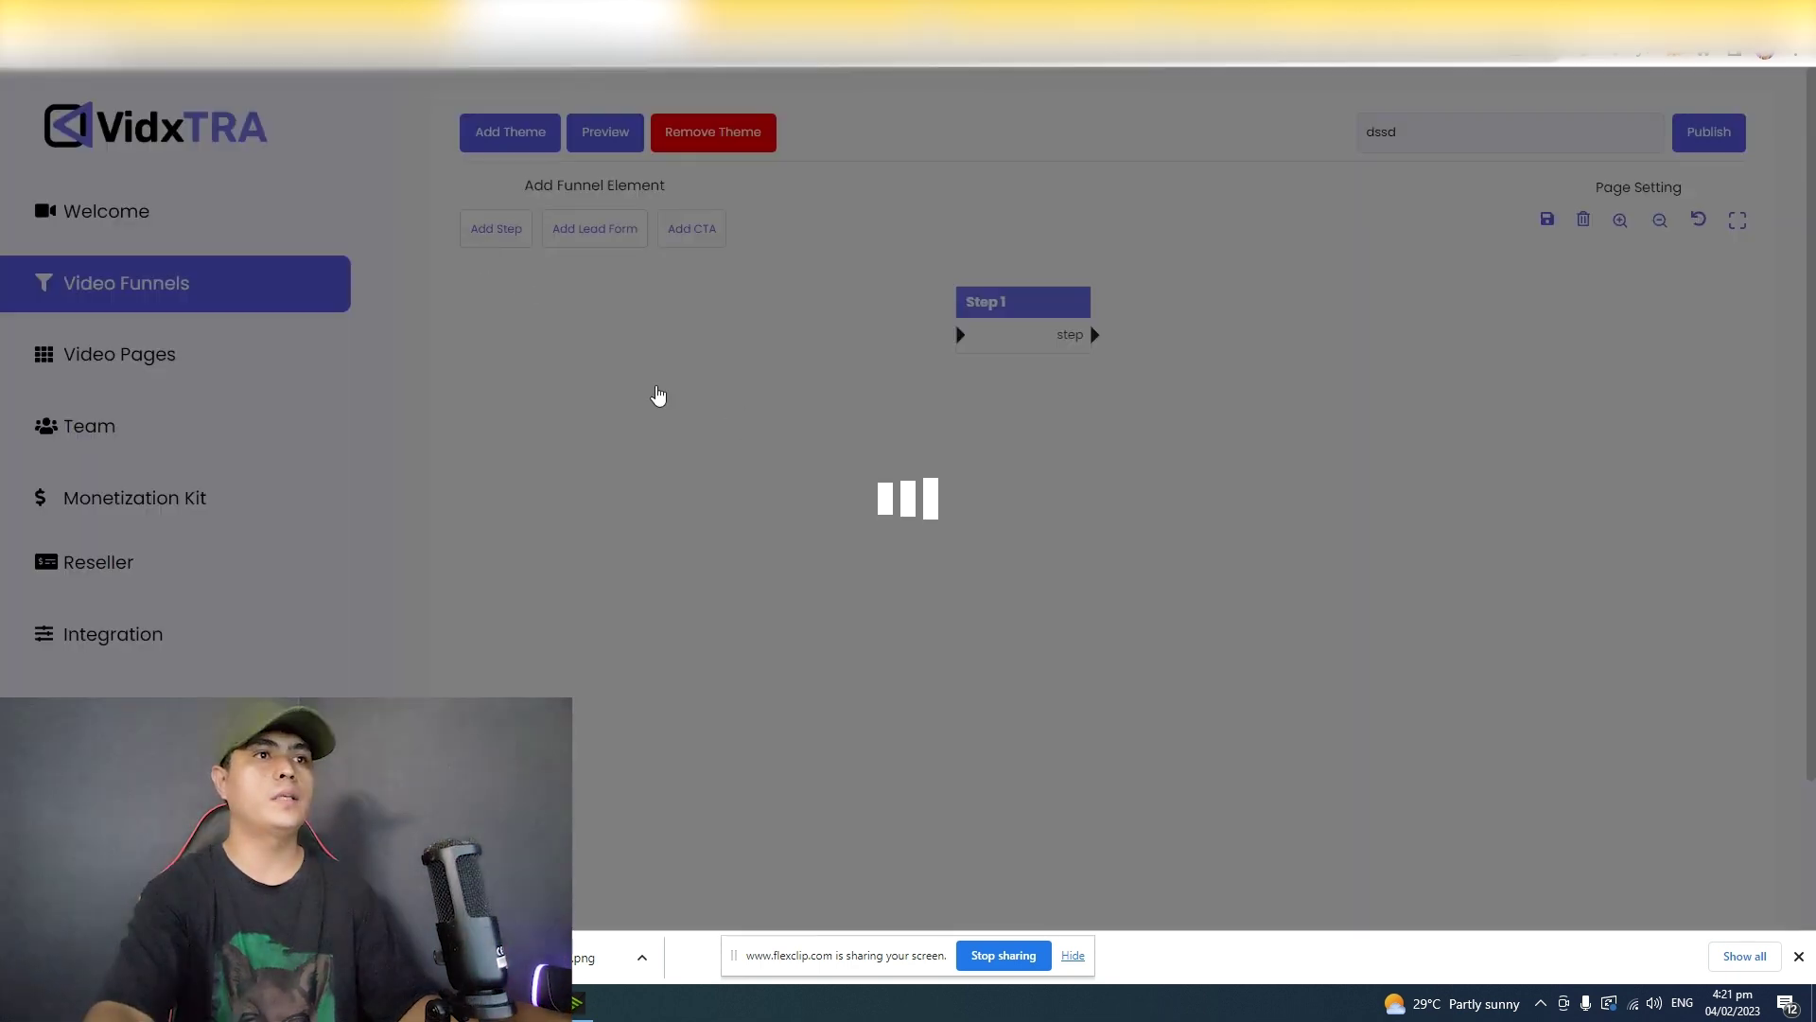
drag(1062, 361, 600, 397)
drag(1050, 318, 565, 388)
Step: Add Lead Form 1 and CTA Window 1, aligning them in a row beside Step 1
click(596, 229)
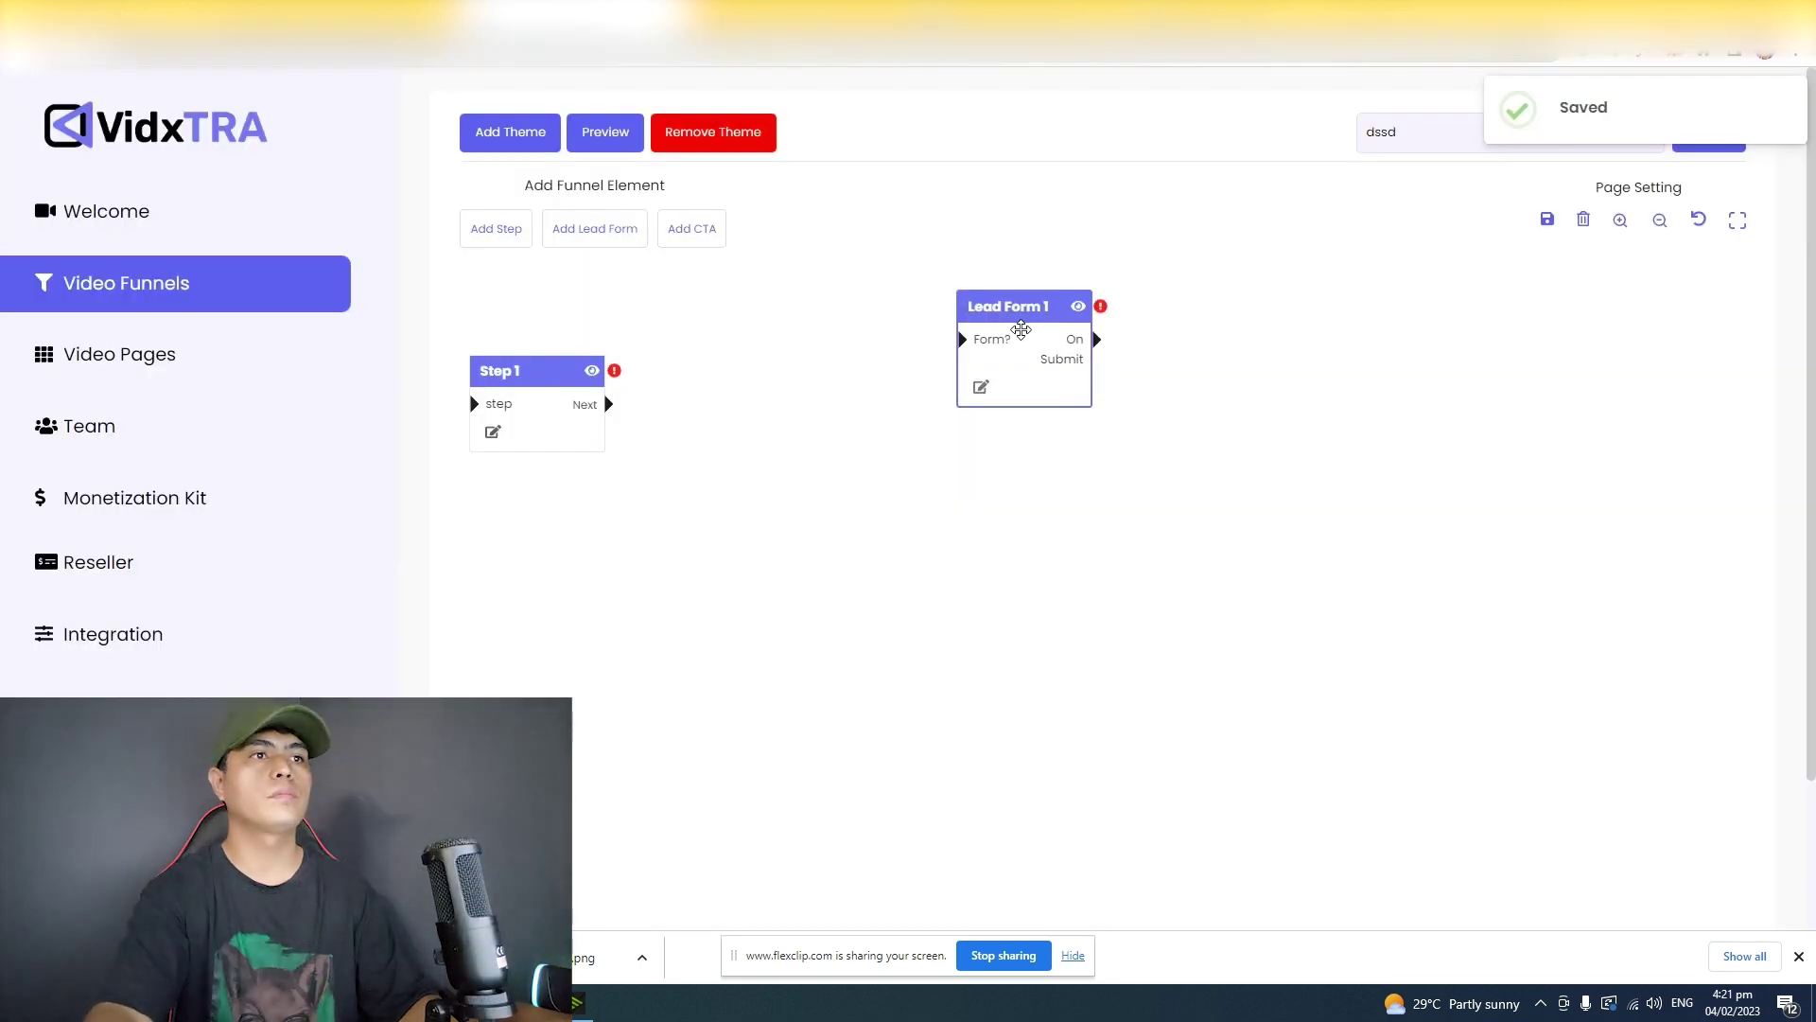
drag(1013, 316, 770, 393)
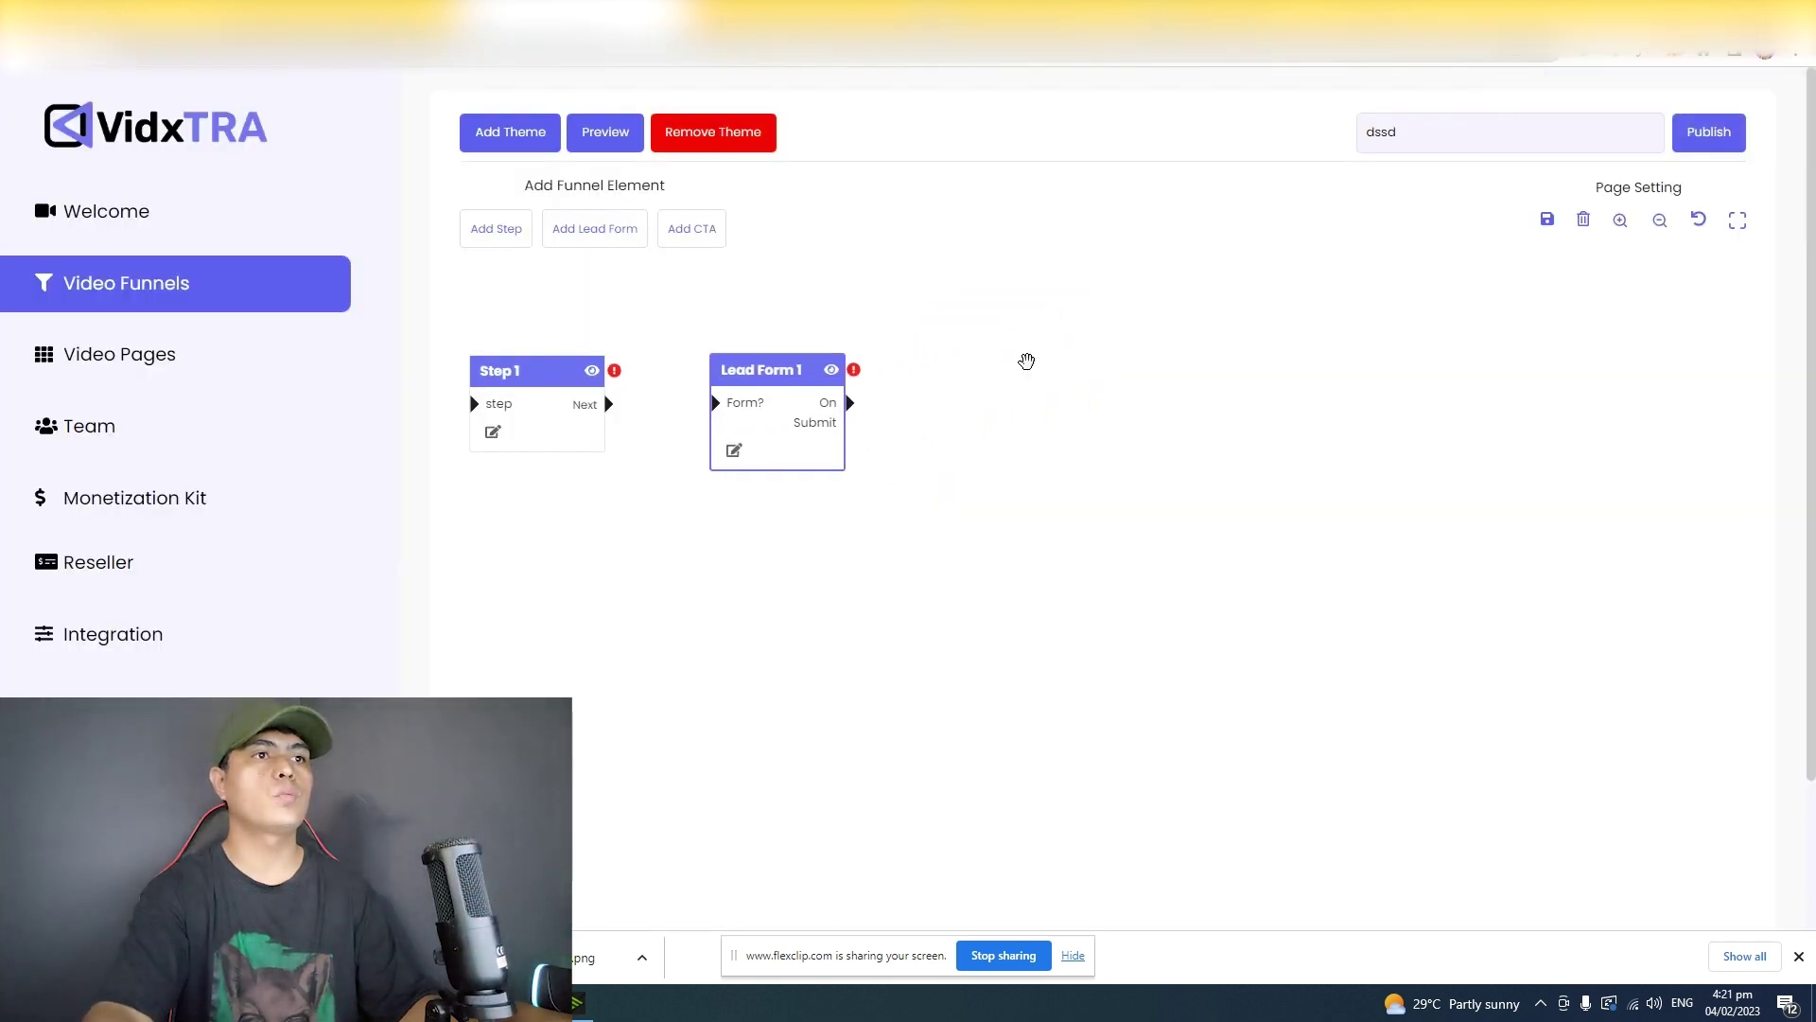
click(688, 244)
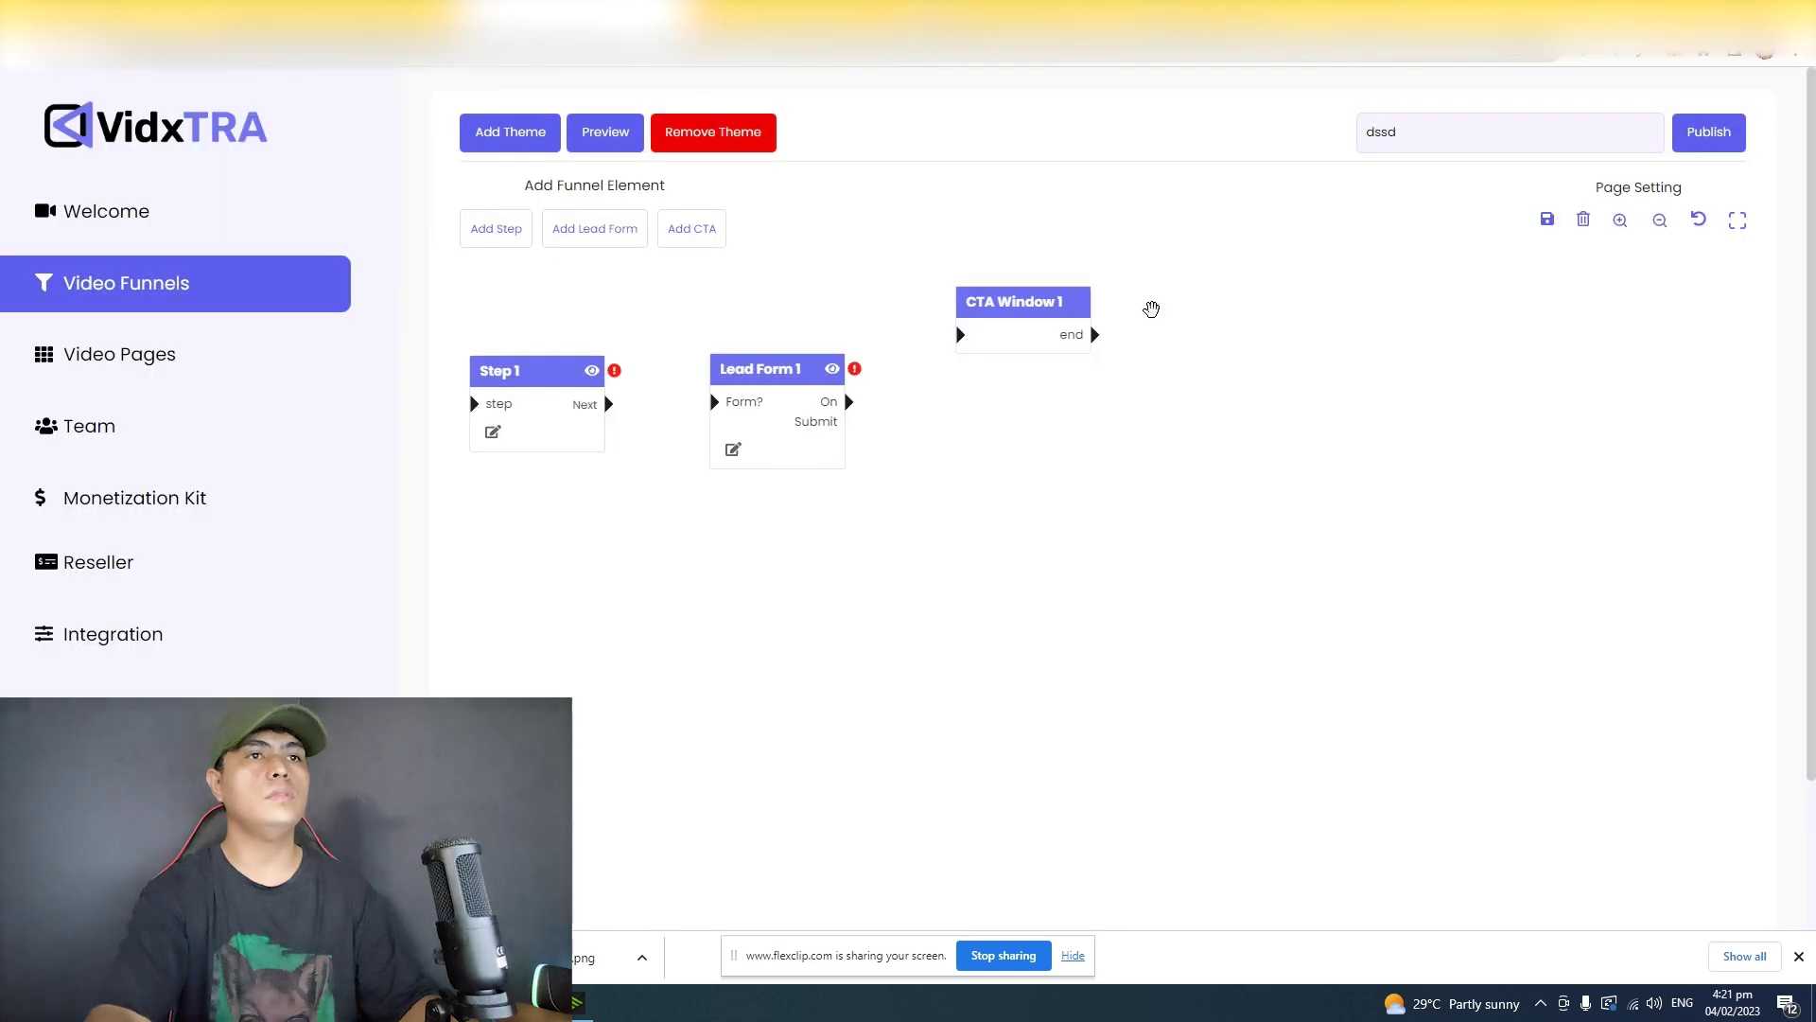
drag(1038, 325, 1018, 405)
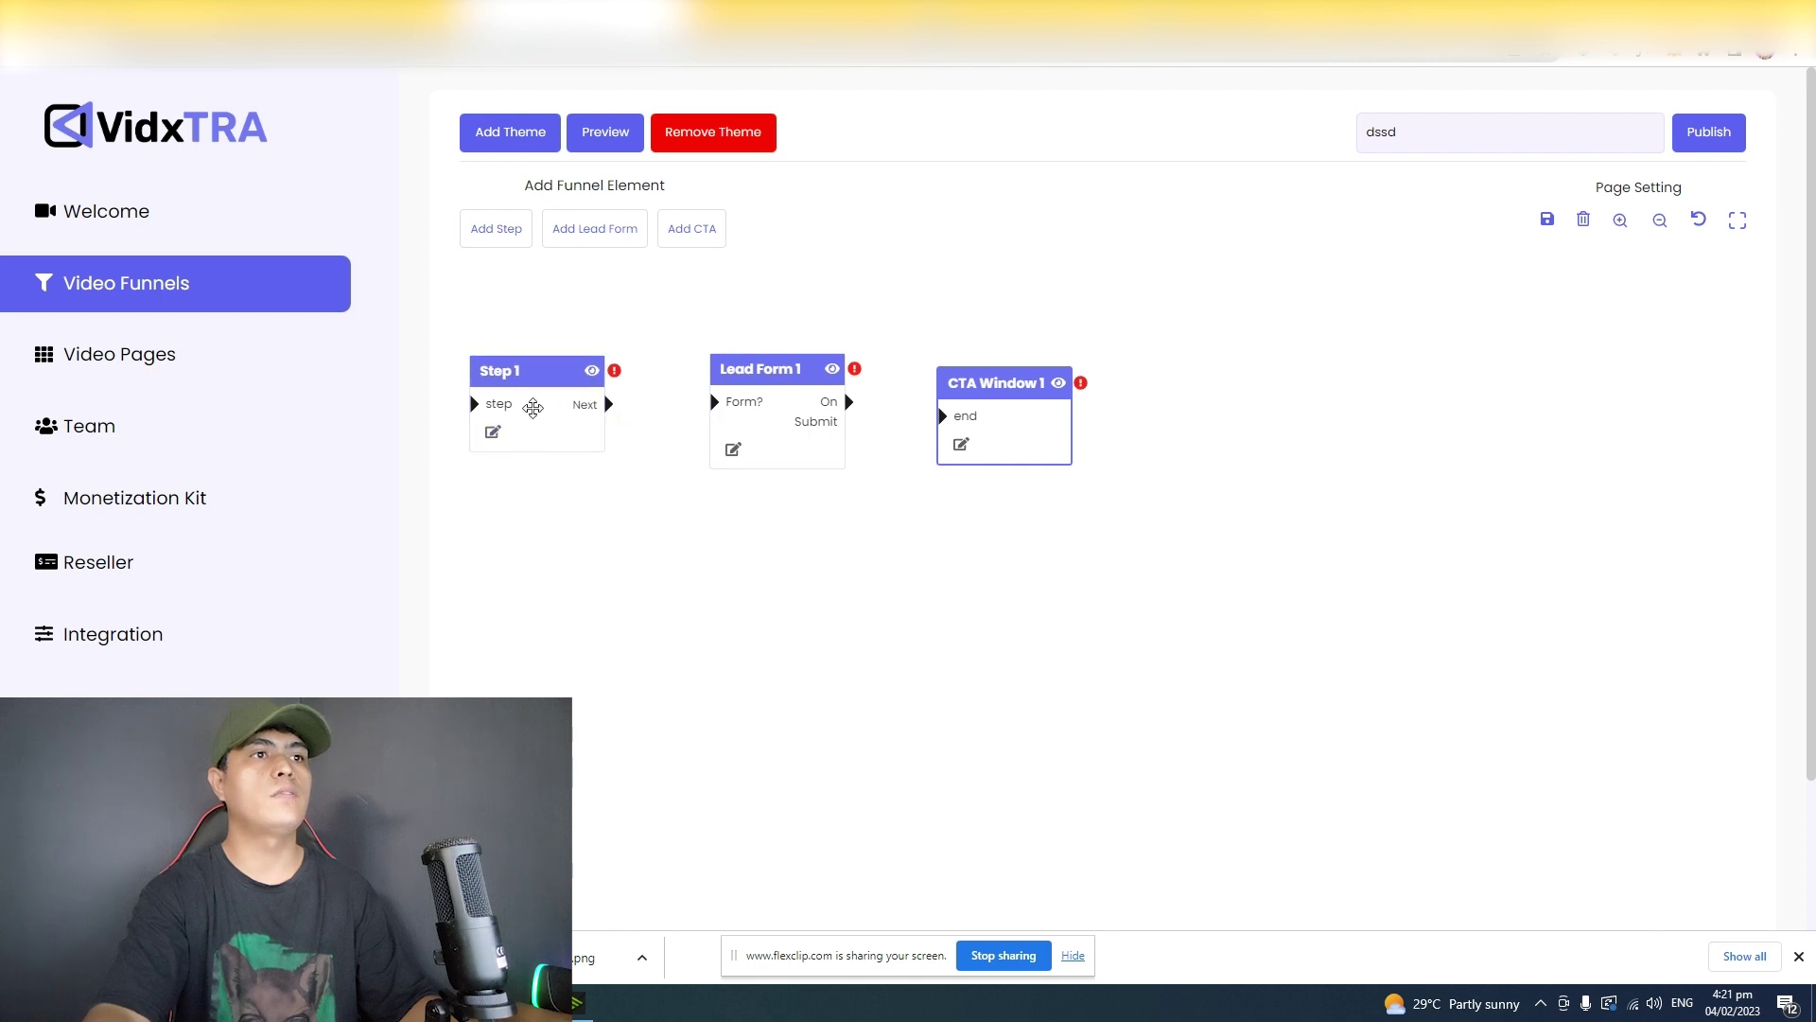
drag(822, 406, 811, 406)
drag(946, 383, 920, 375)
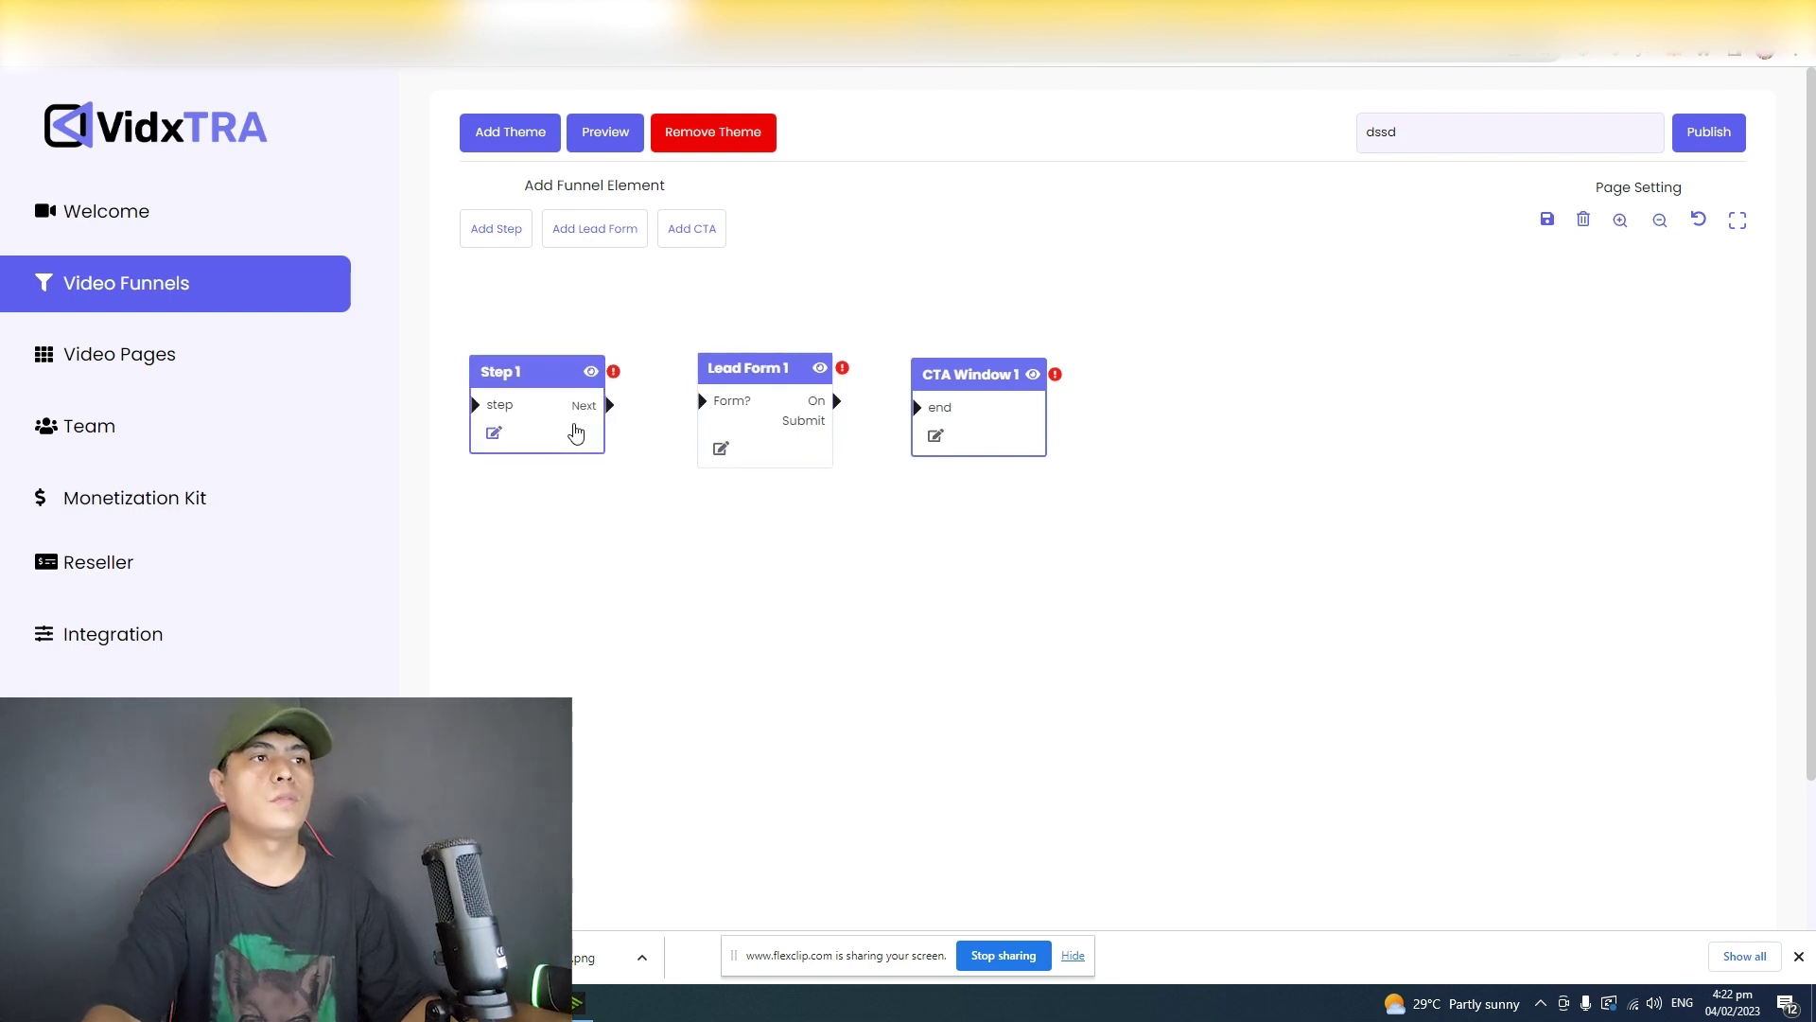
Step: Leave Step 1's 'What is your name?' without video or image, and switch on Responses
click(494, 434)
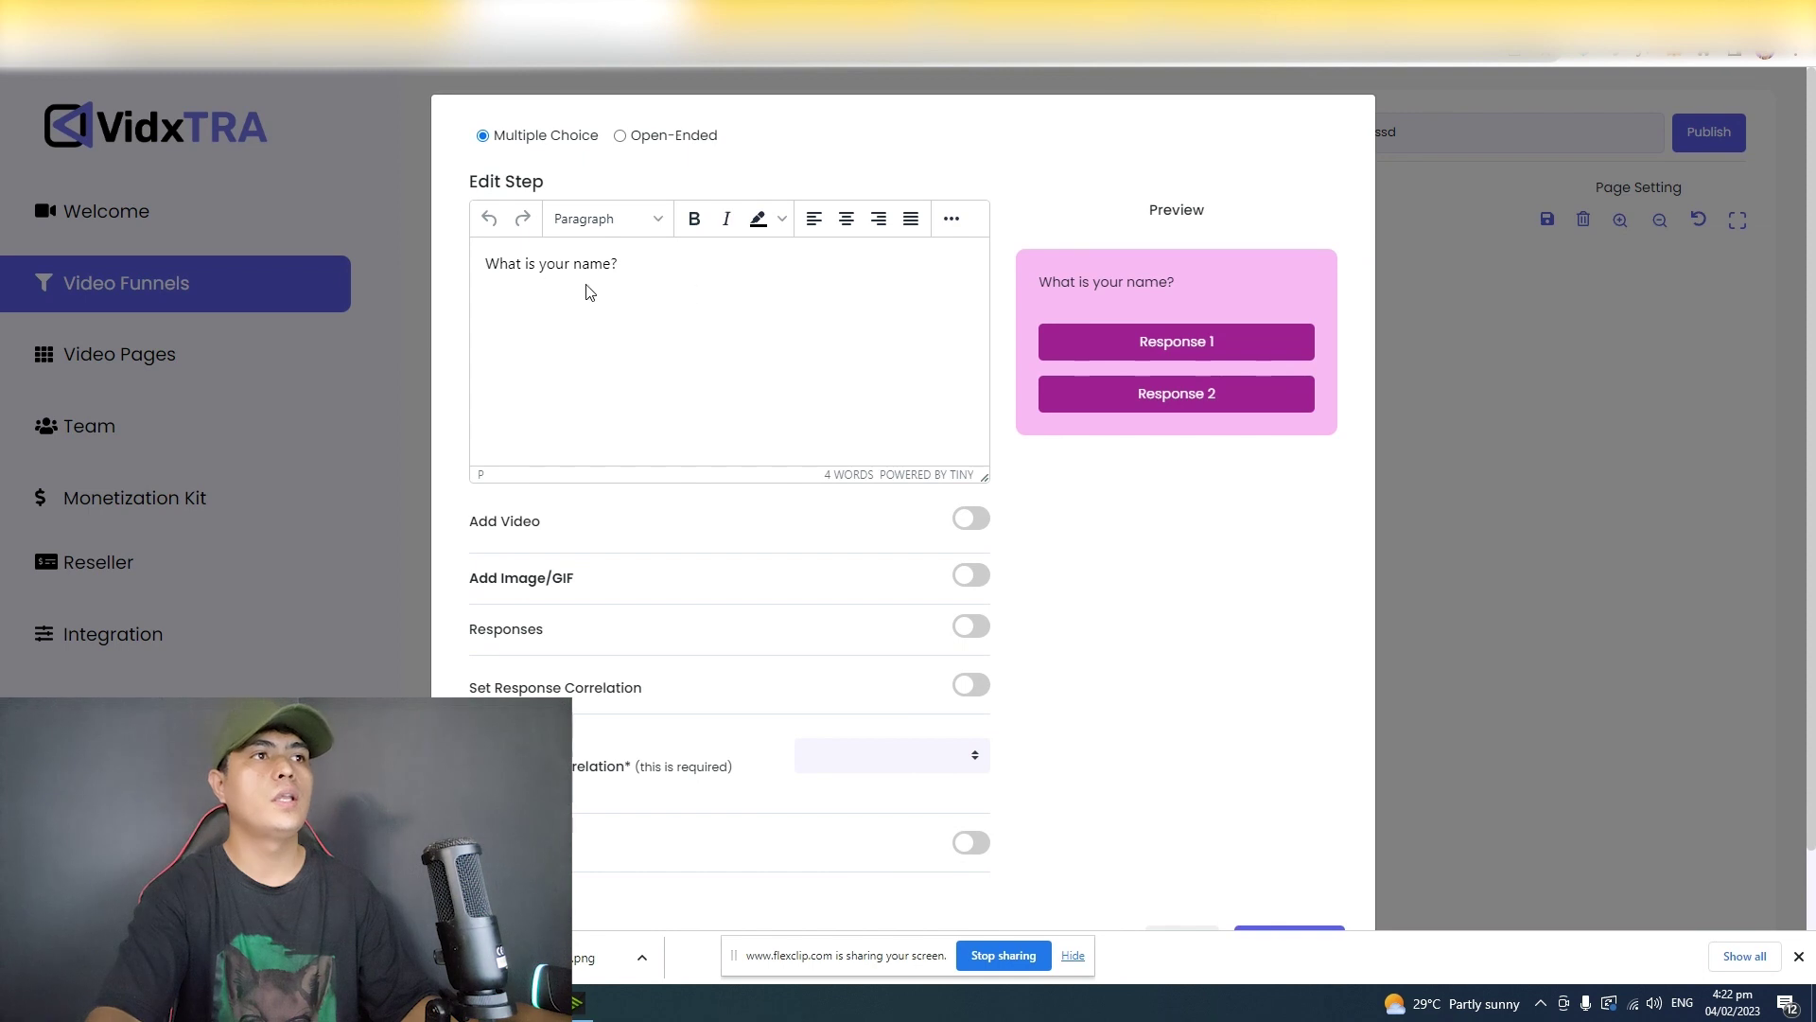
drag(619, 264, 504, 288)
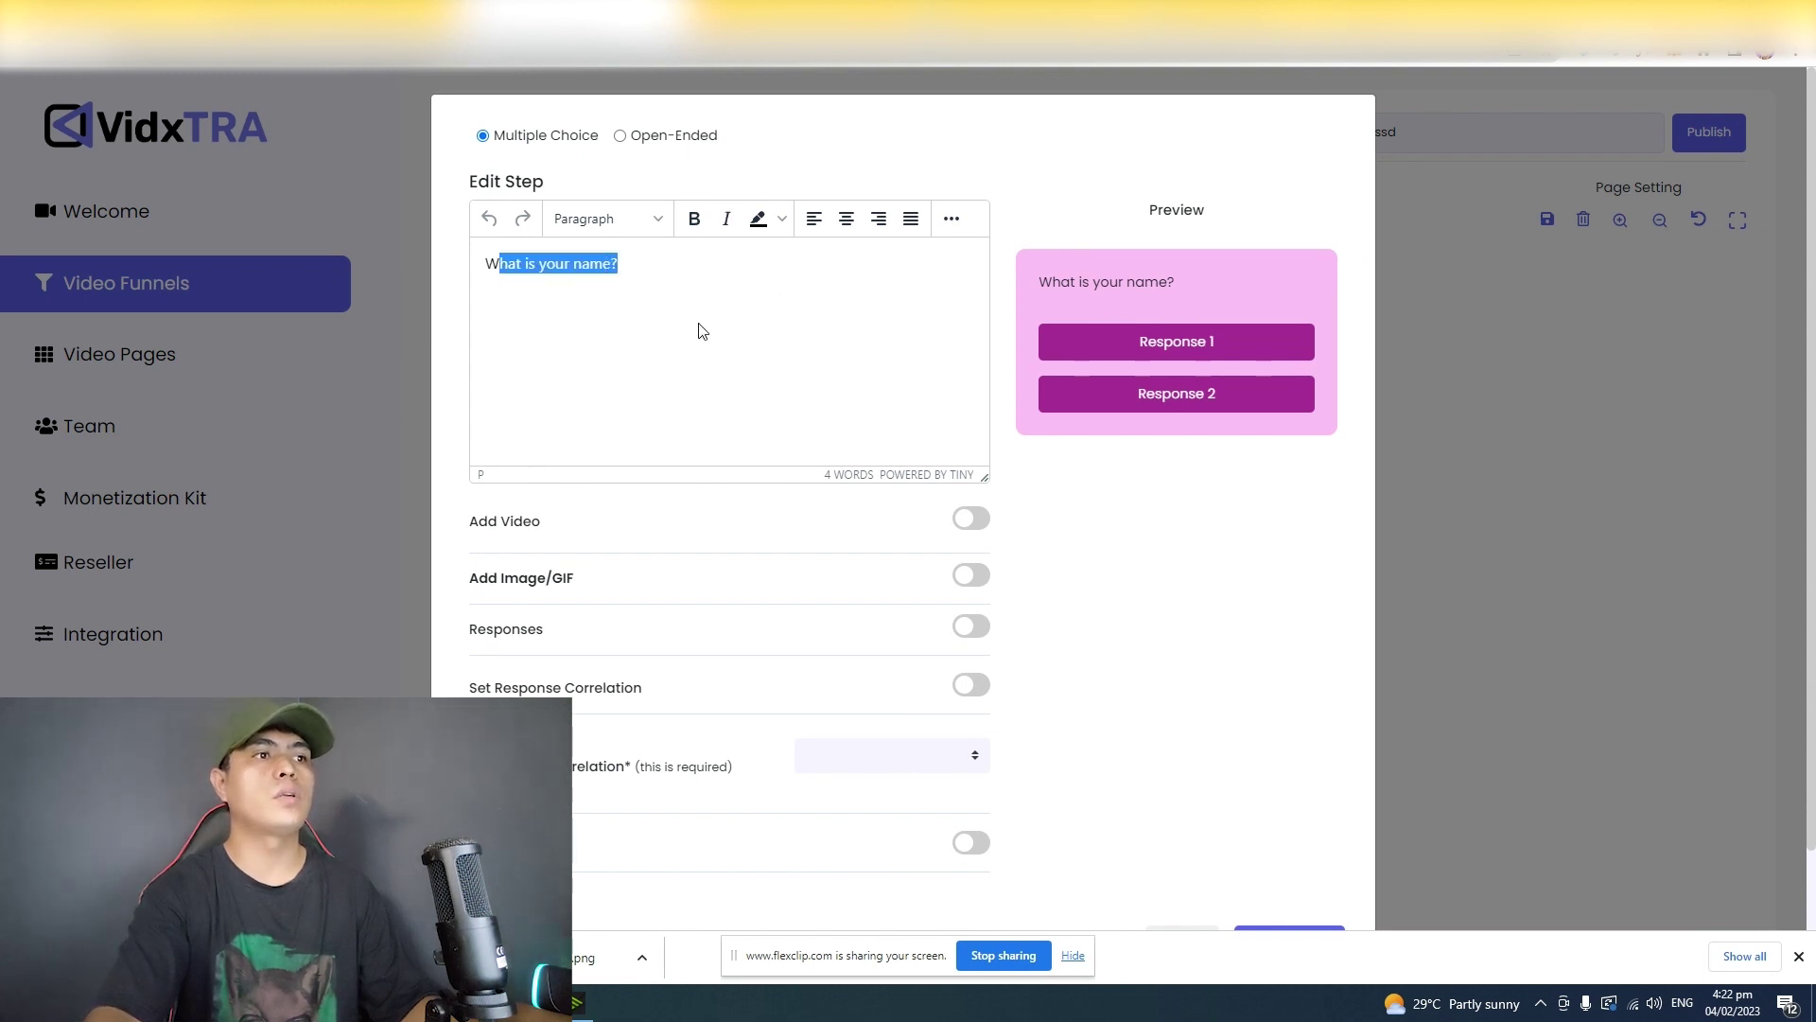
scroll(744, 367, down, 1)
click(971, 433)
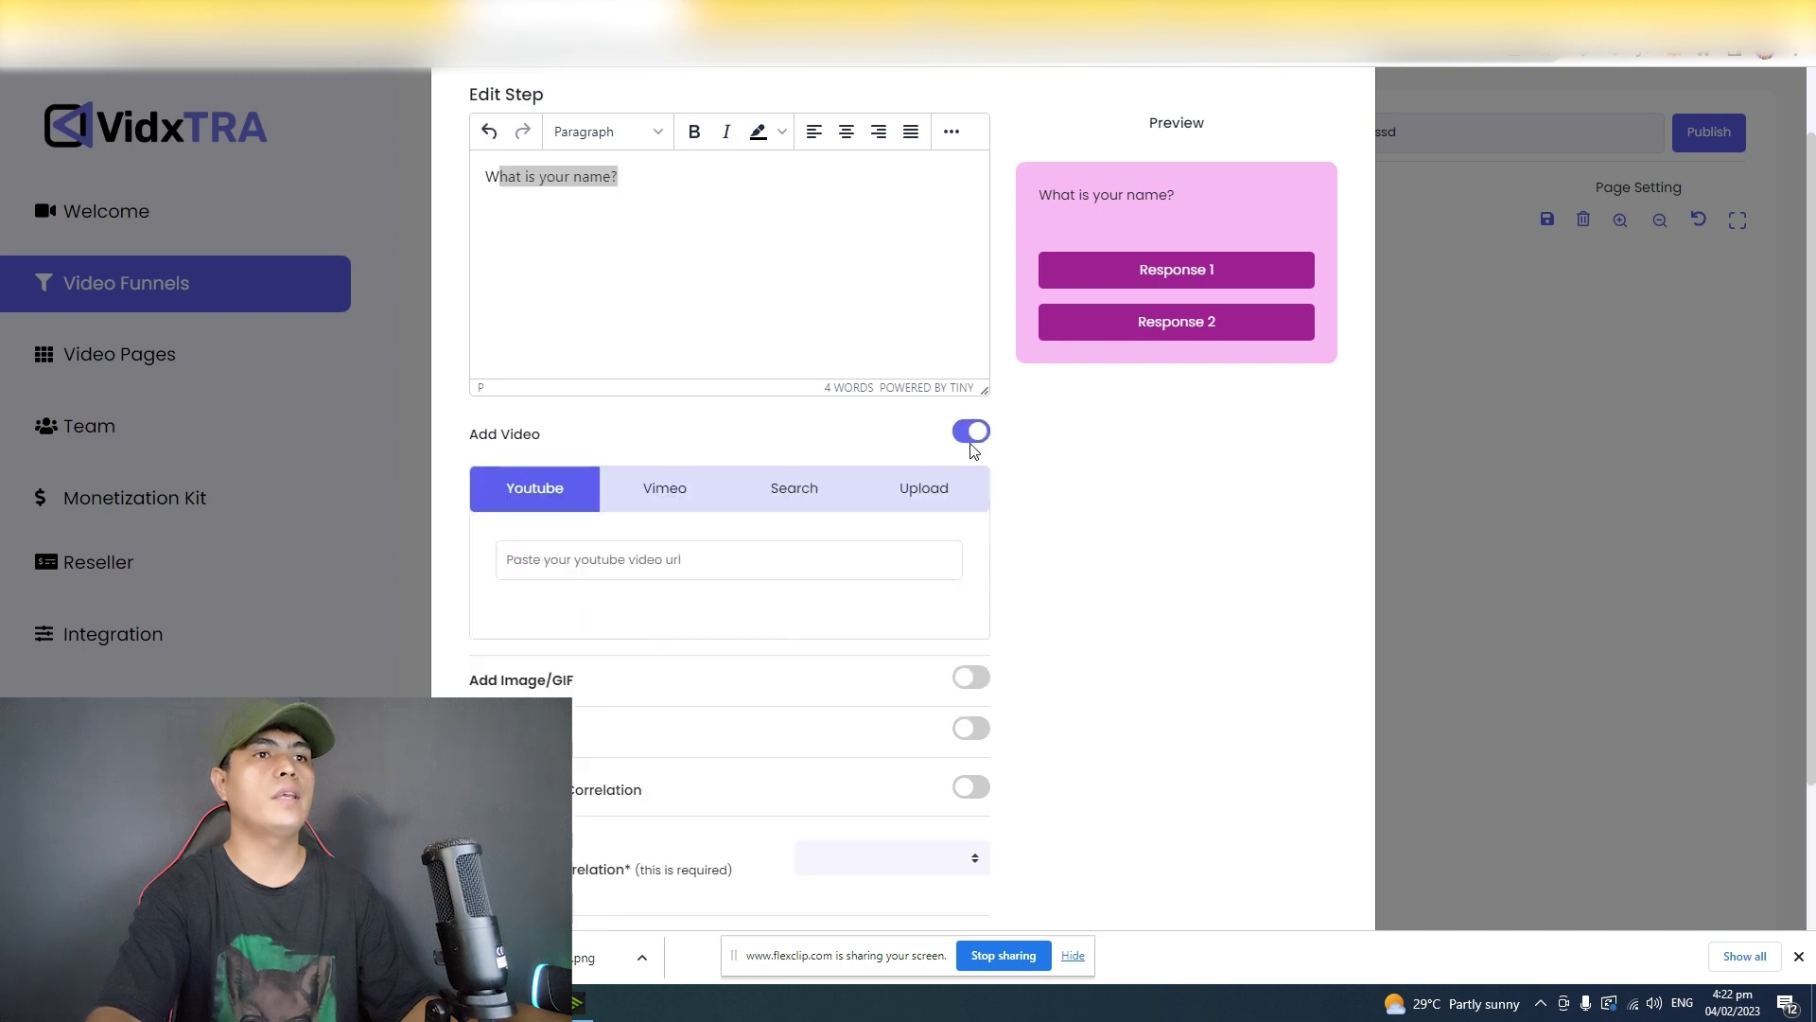
click(972, 434)
click(972, 488)
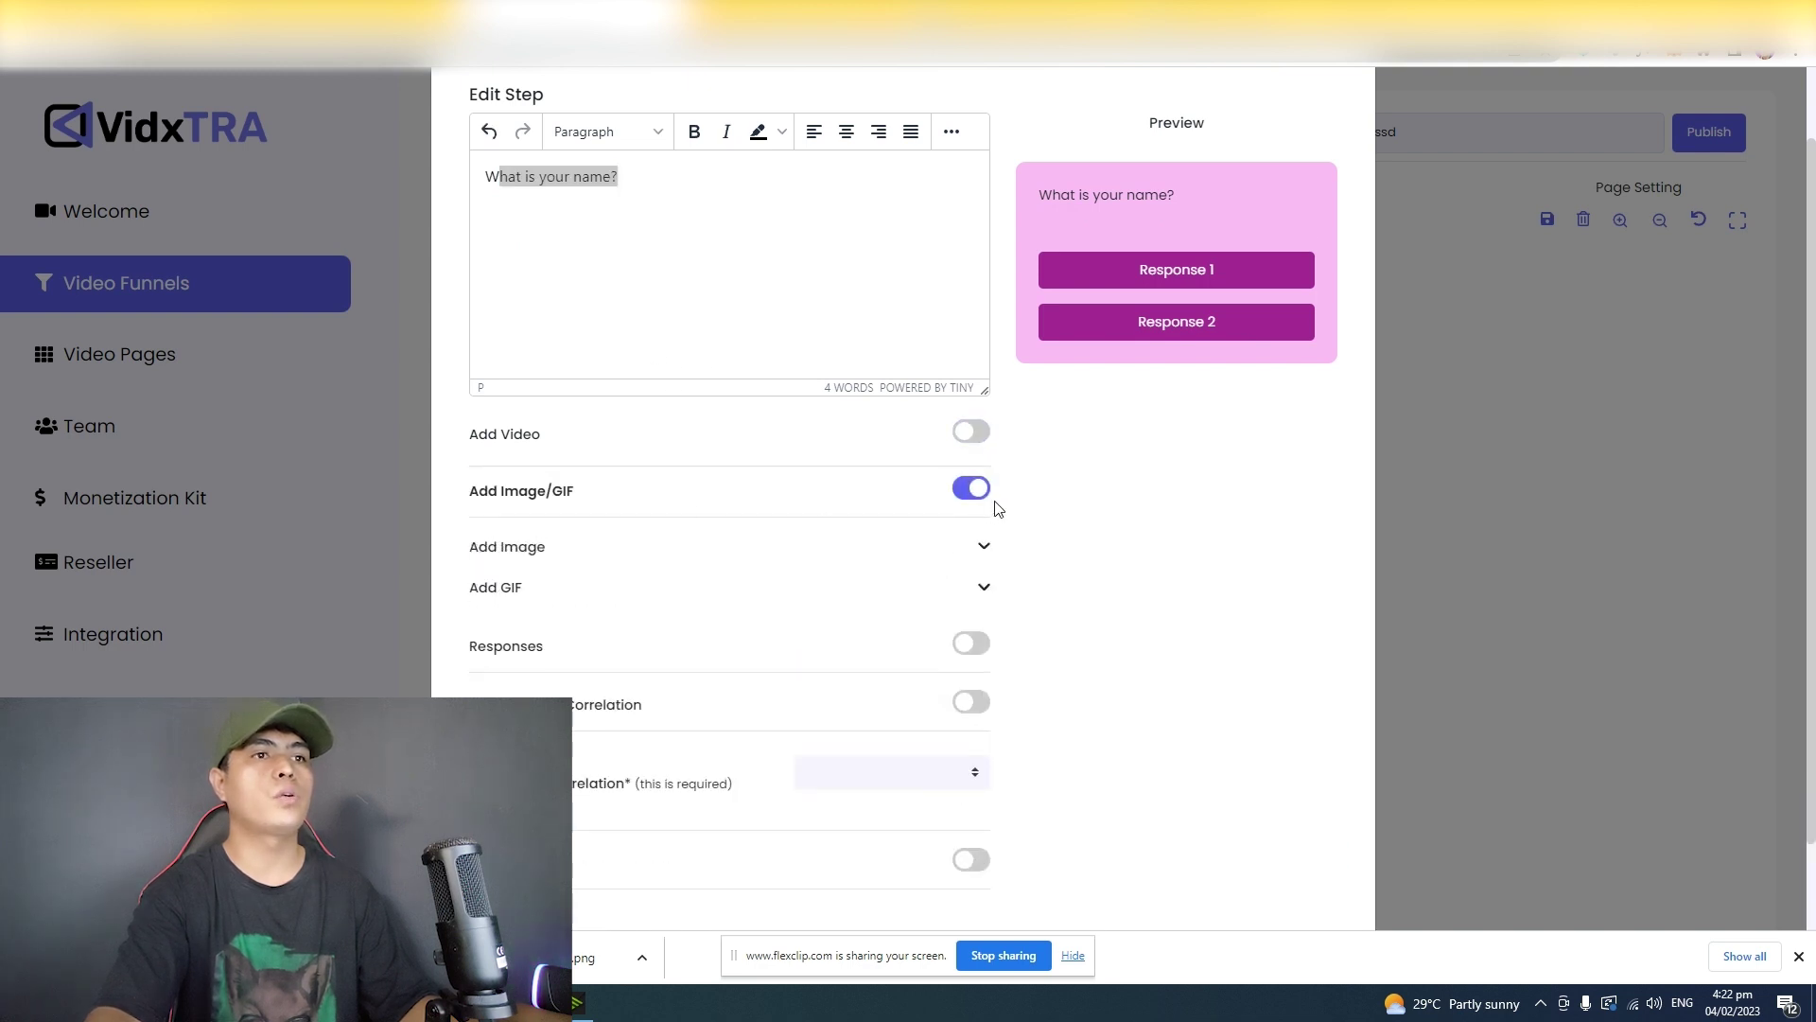
scroll(960, 501, down, 1)
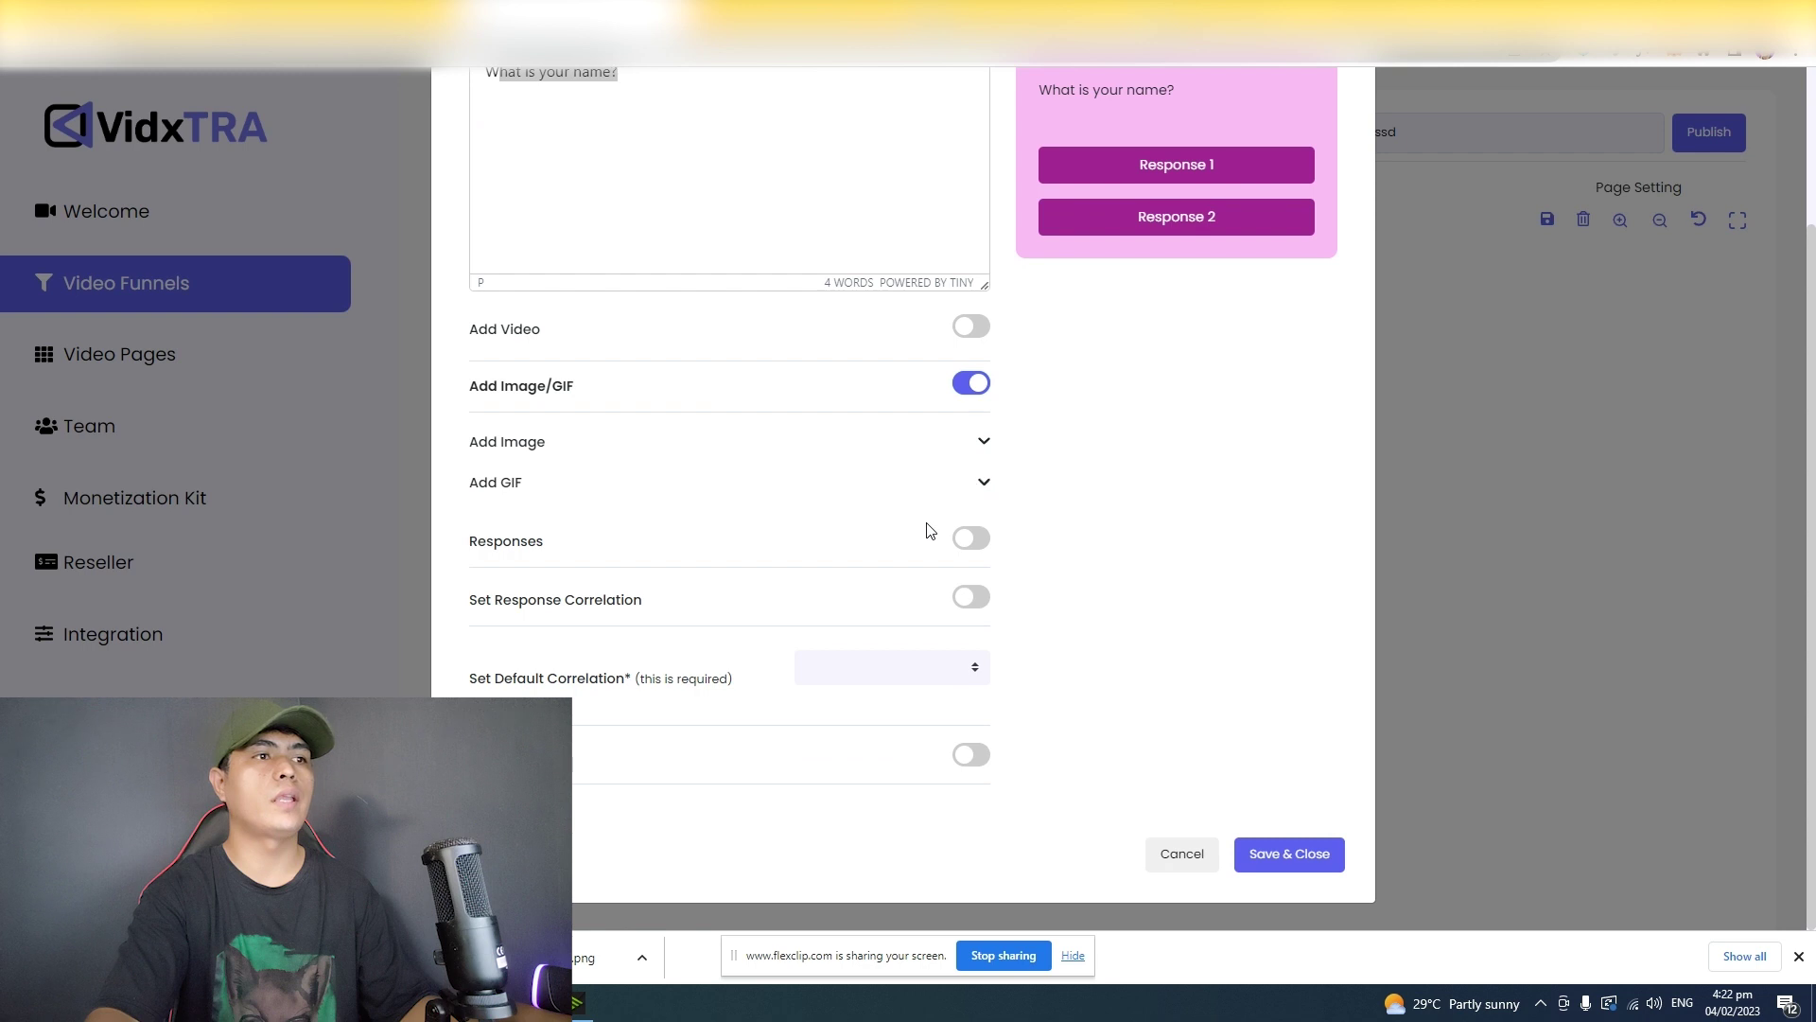
click(984, 450)
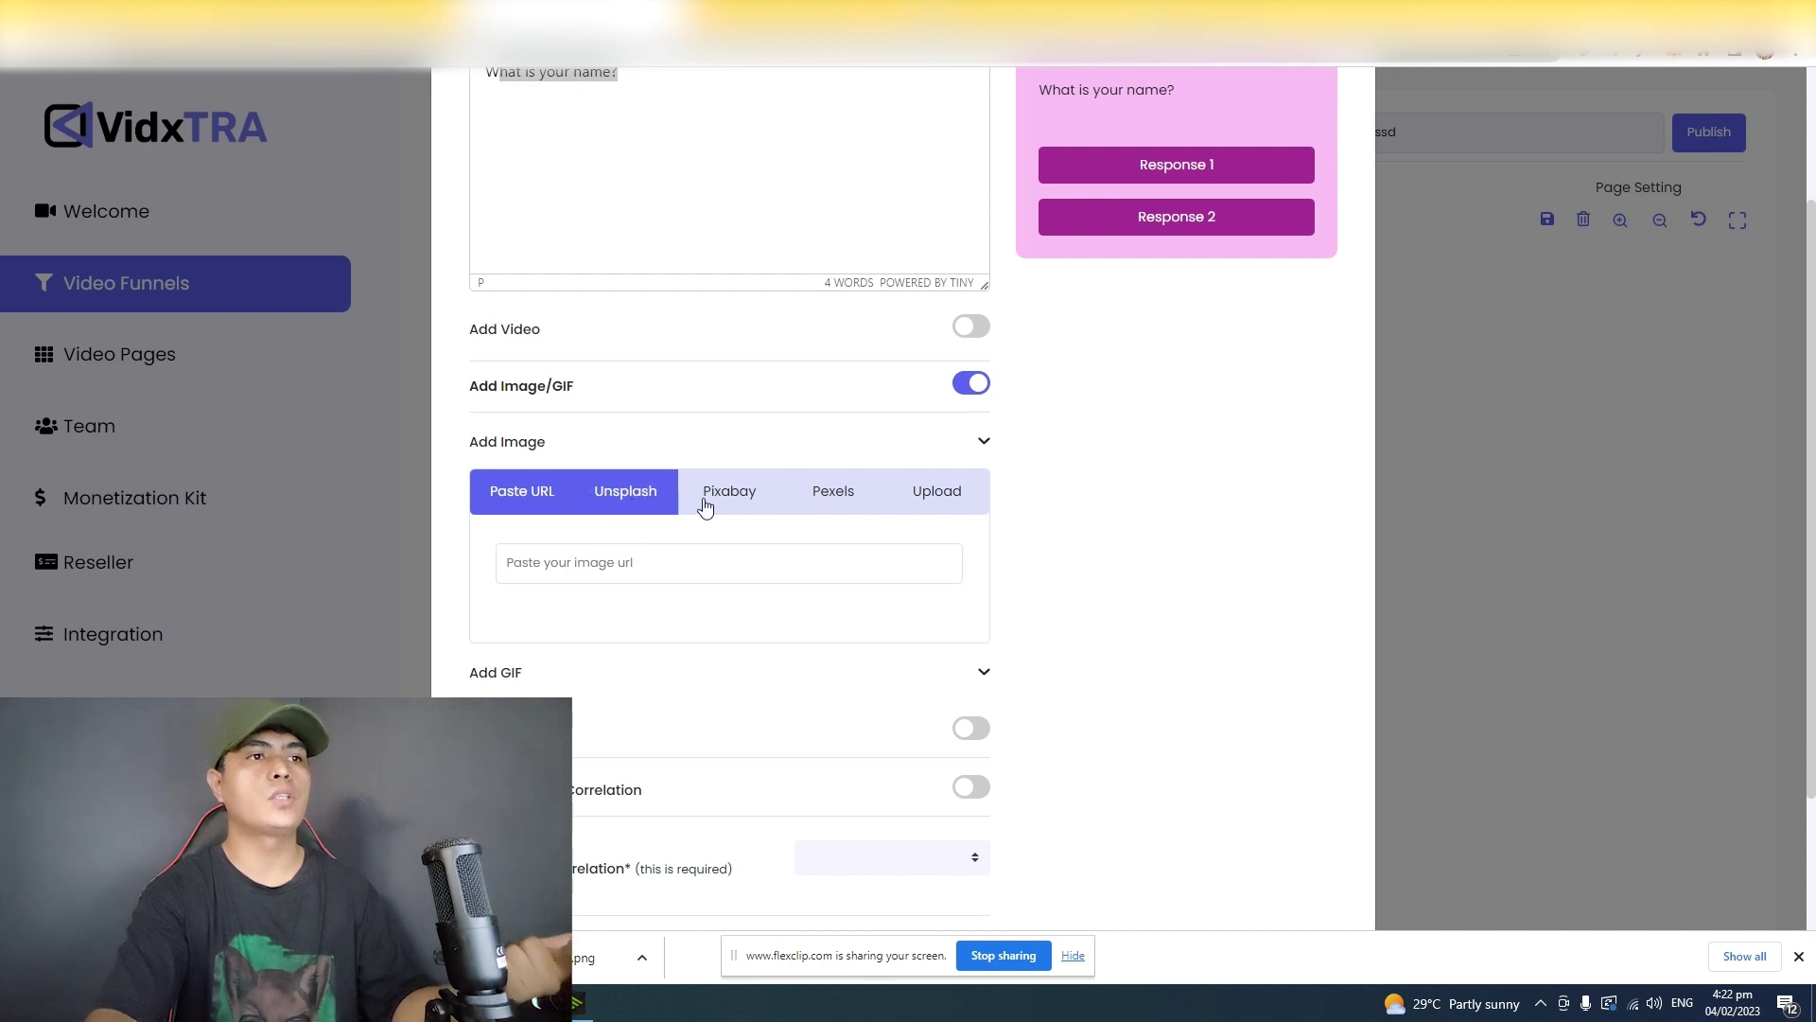
click(973, 385)
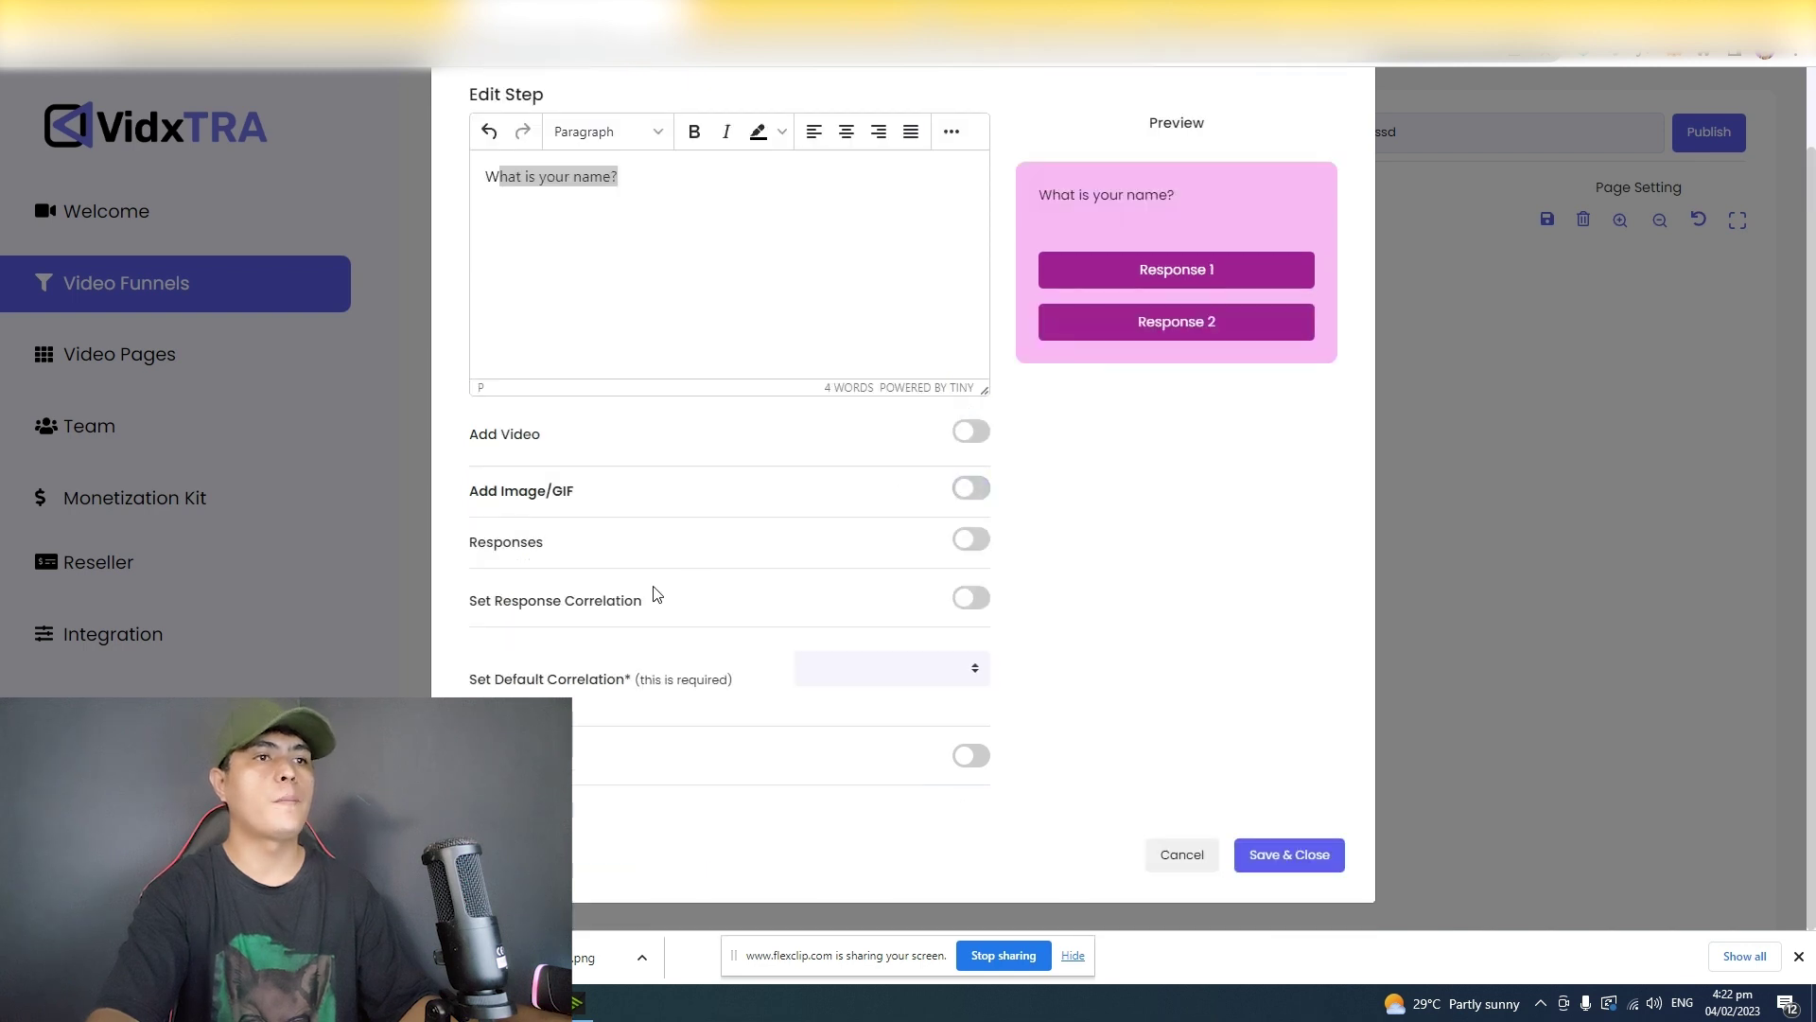
click(972, 541)
Step: Add a third and a fourth response option to Step 1
scroll(625, 587, down, 1)
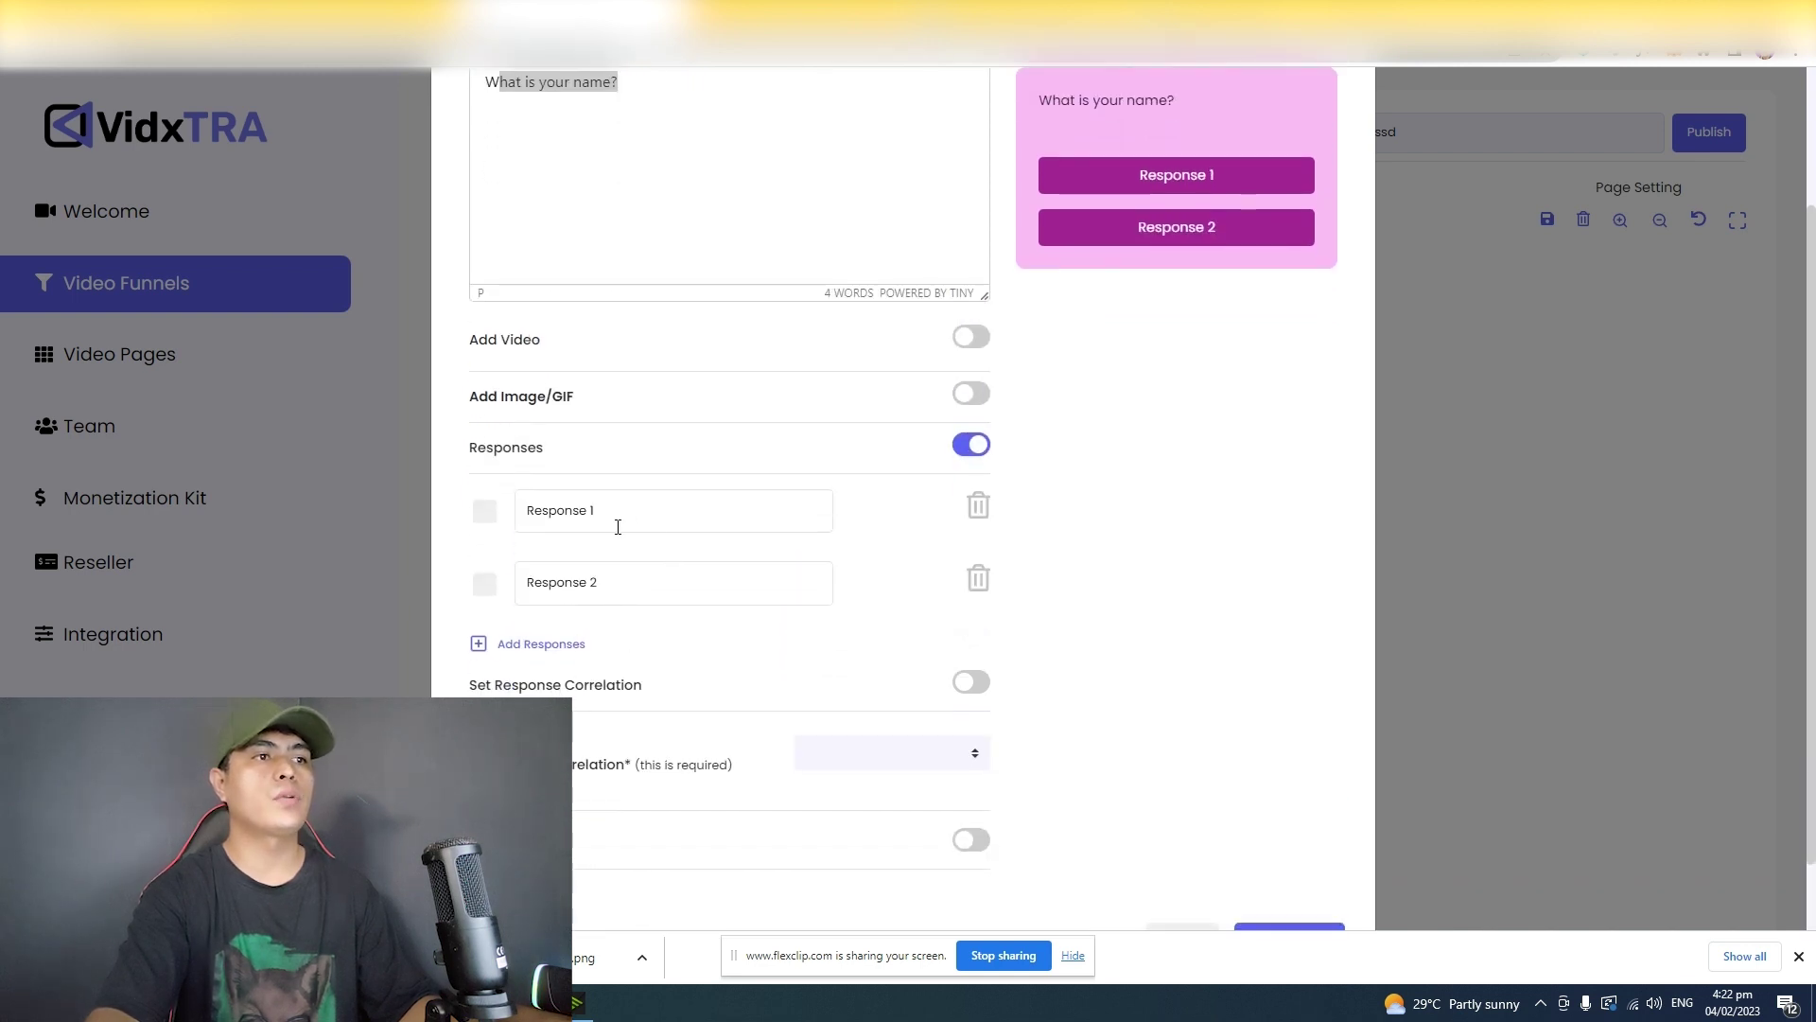
scroll(669, 653, up, 2)
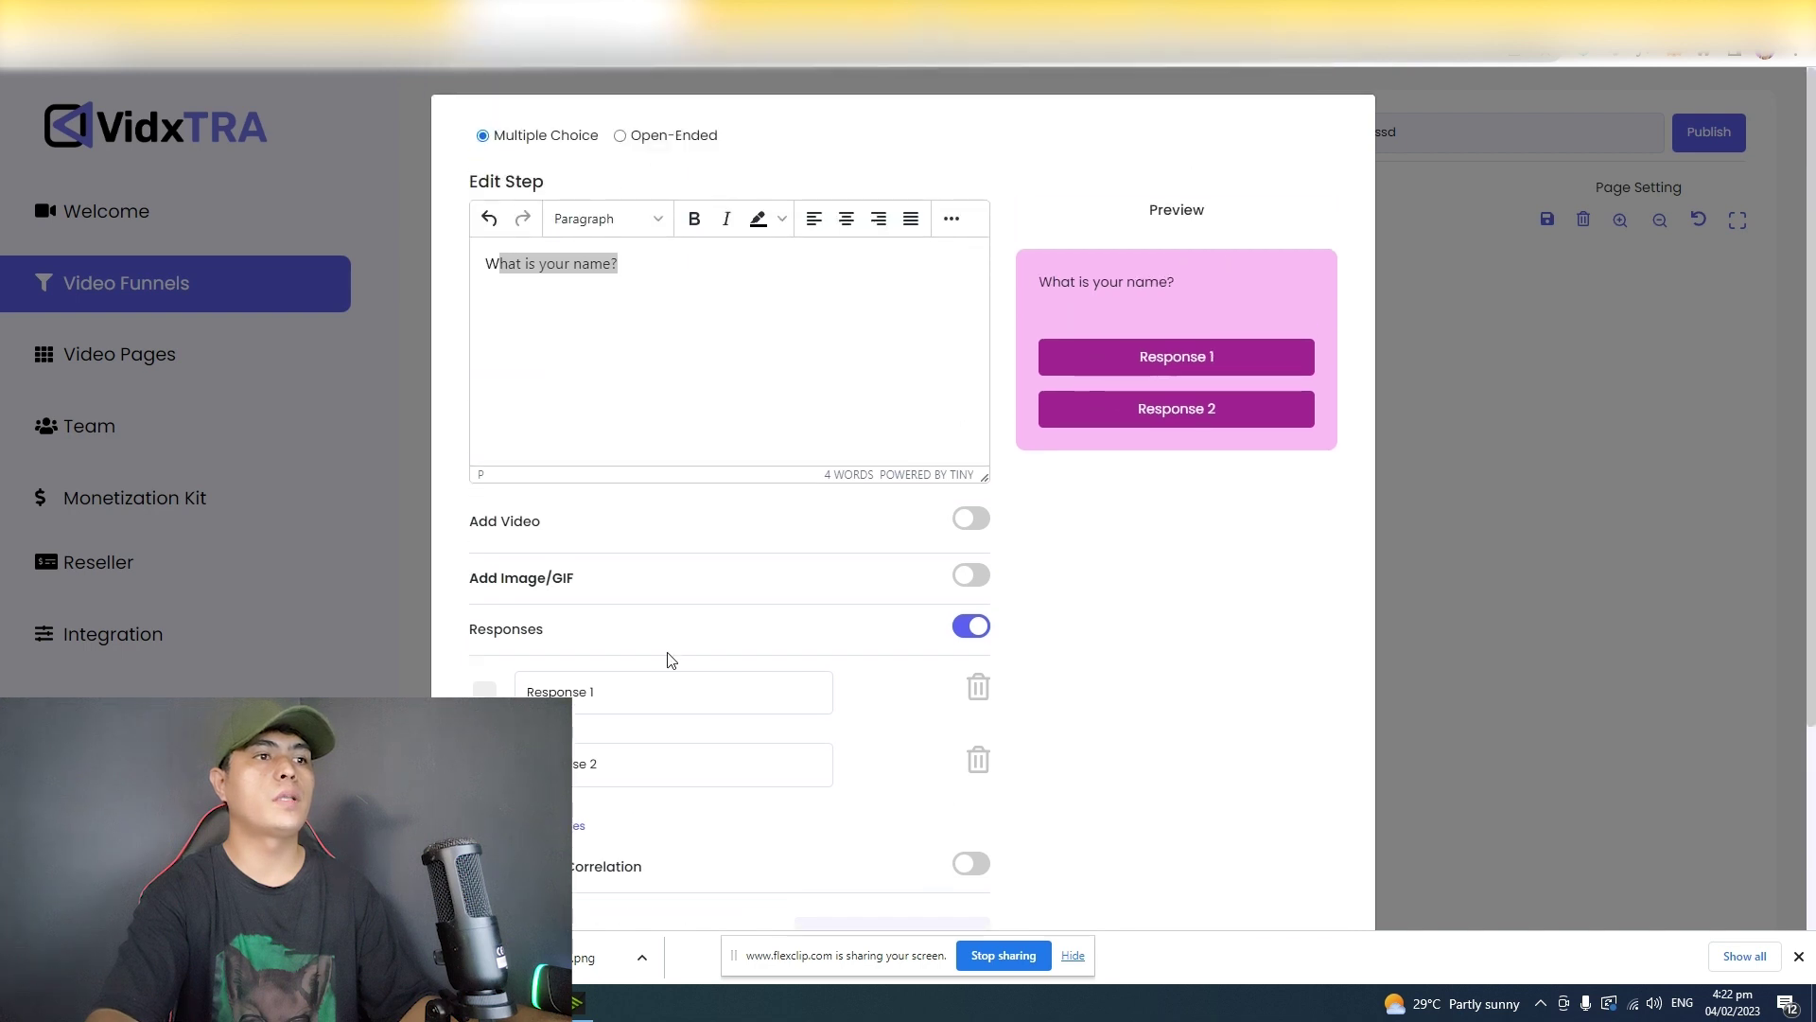
scroll(662, 643, down, 2)
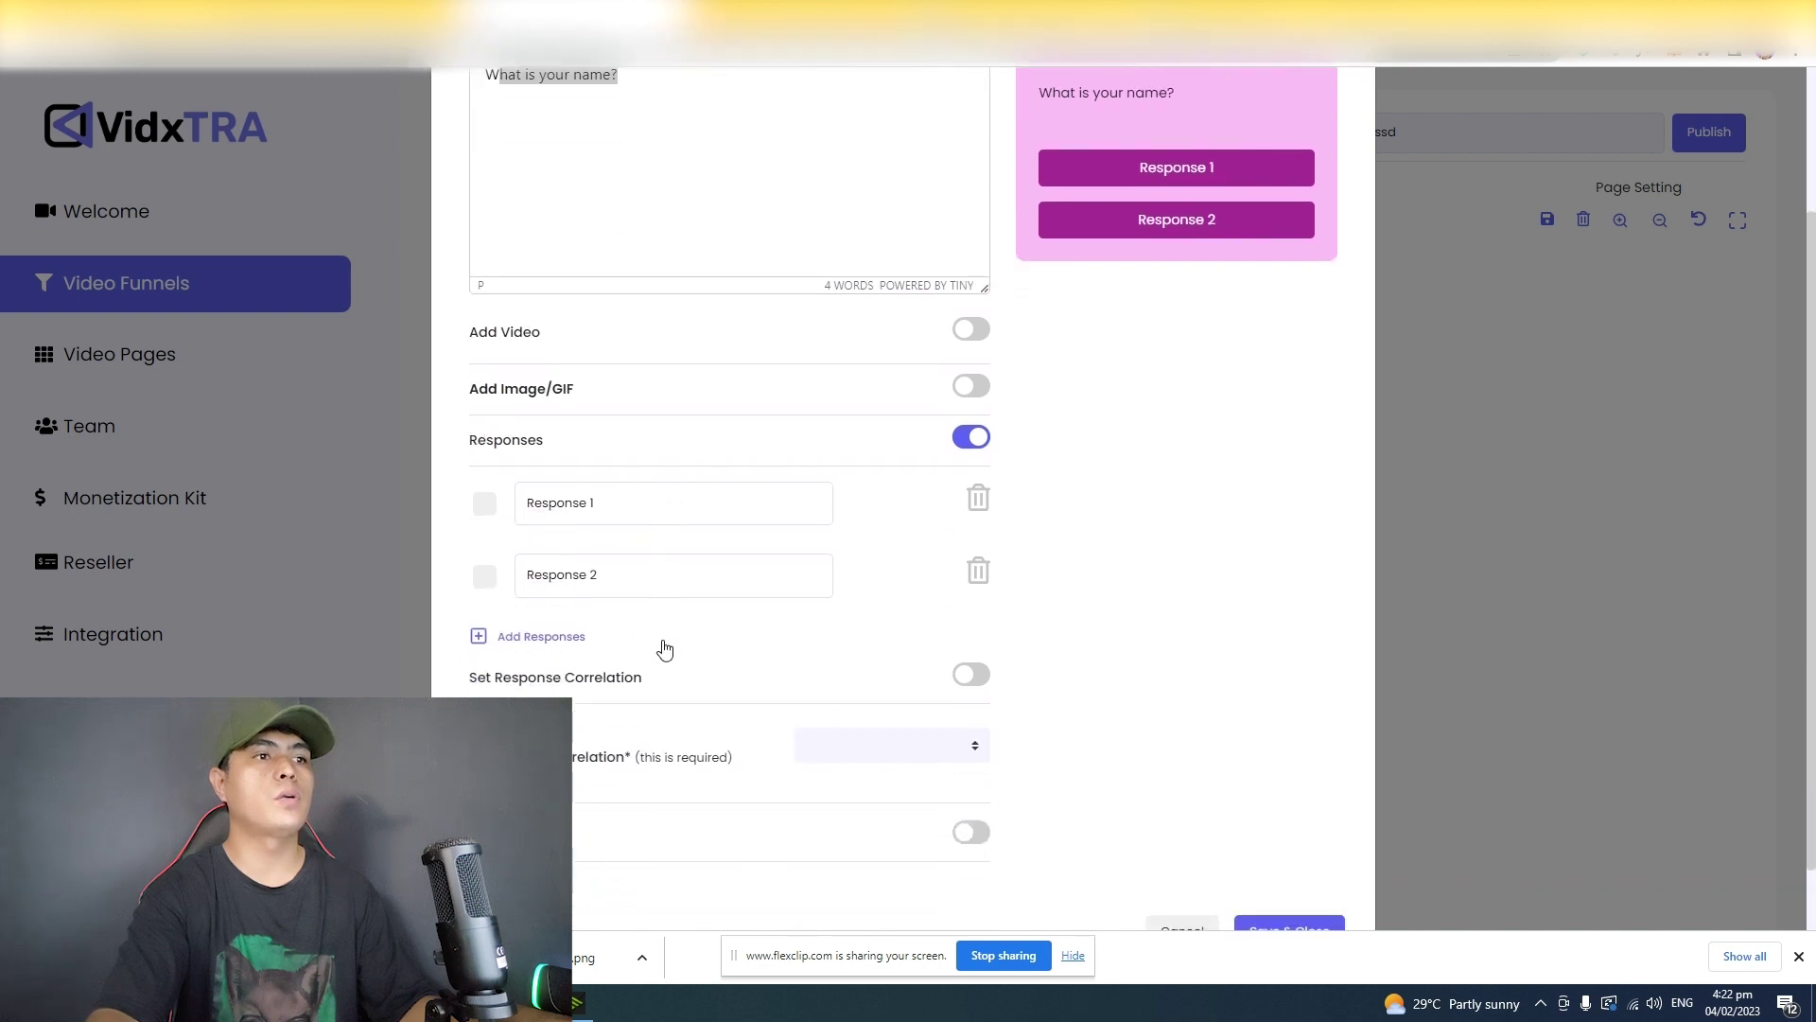
click(537, 636)
scroll(568, 648, down, 1)
click(546, 616)
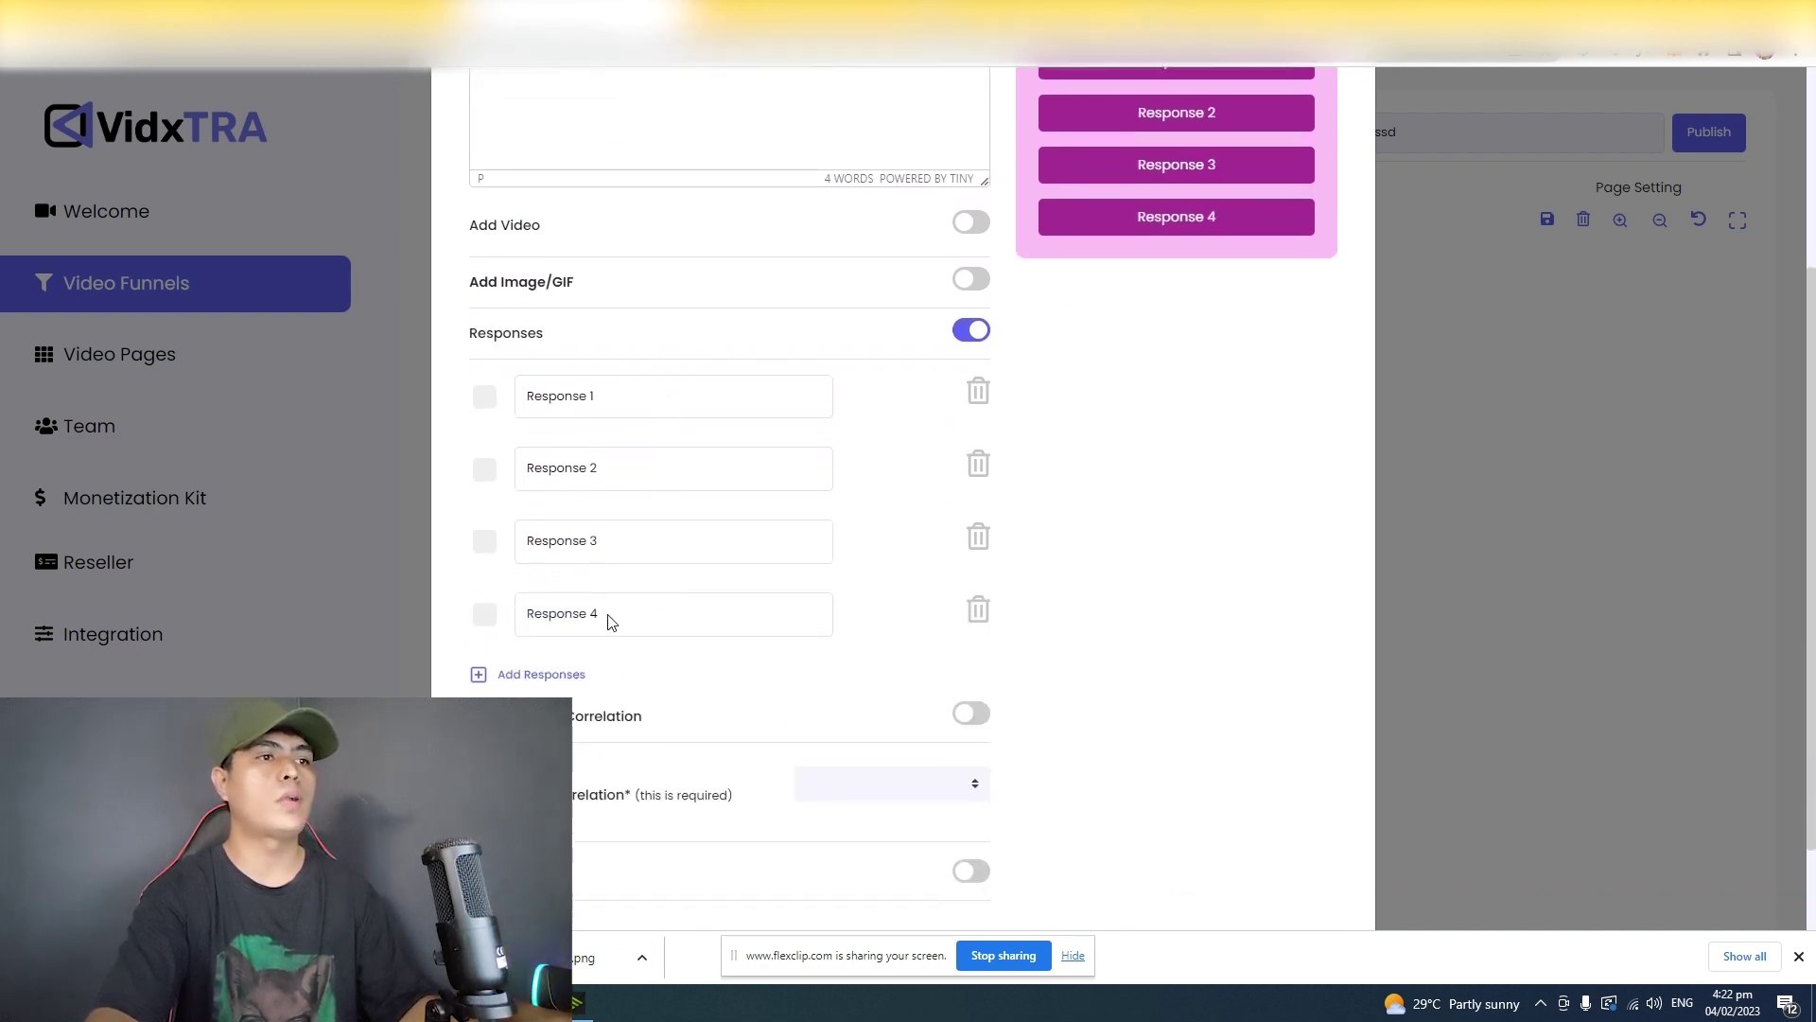
Step: Turn on the step settings and add a countdown timer
scroll(718, 653, down, 1)
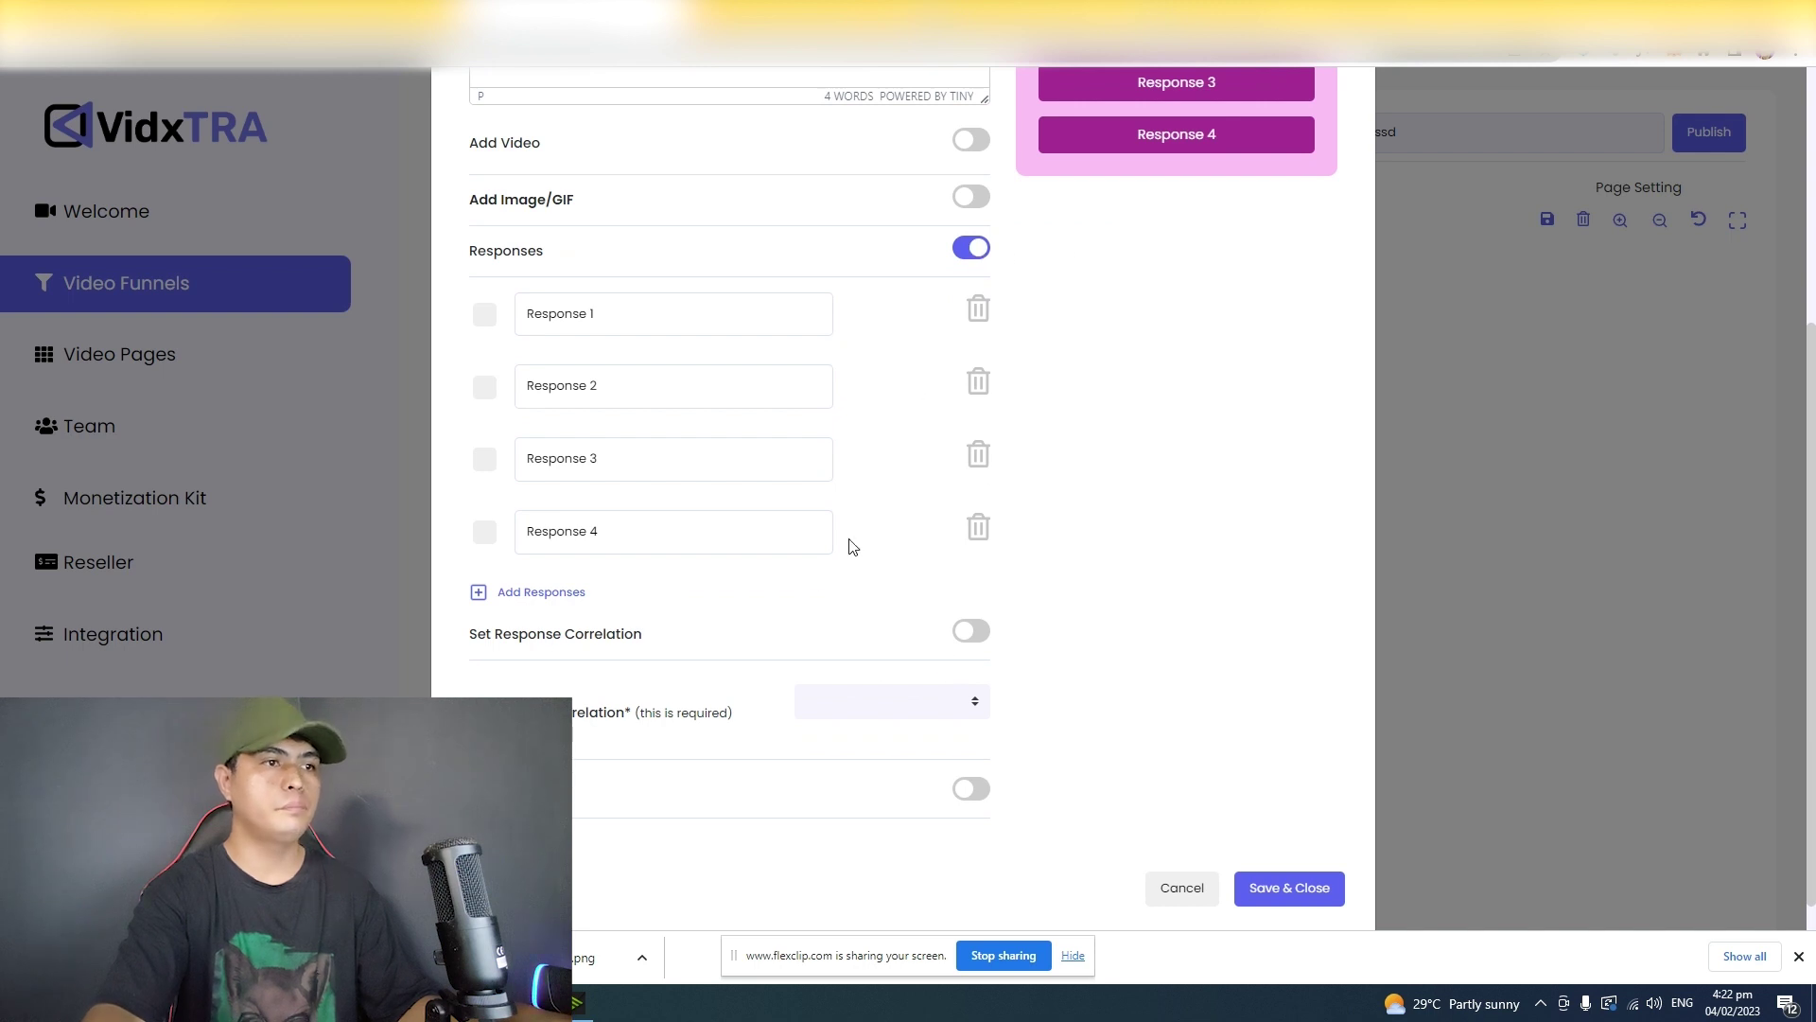
scroll(804, 643, down, 1)
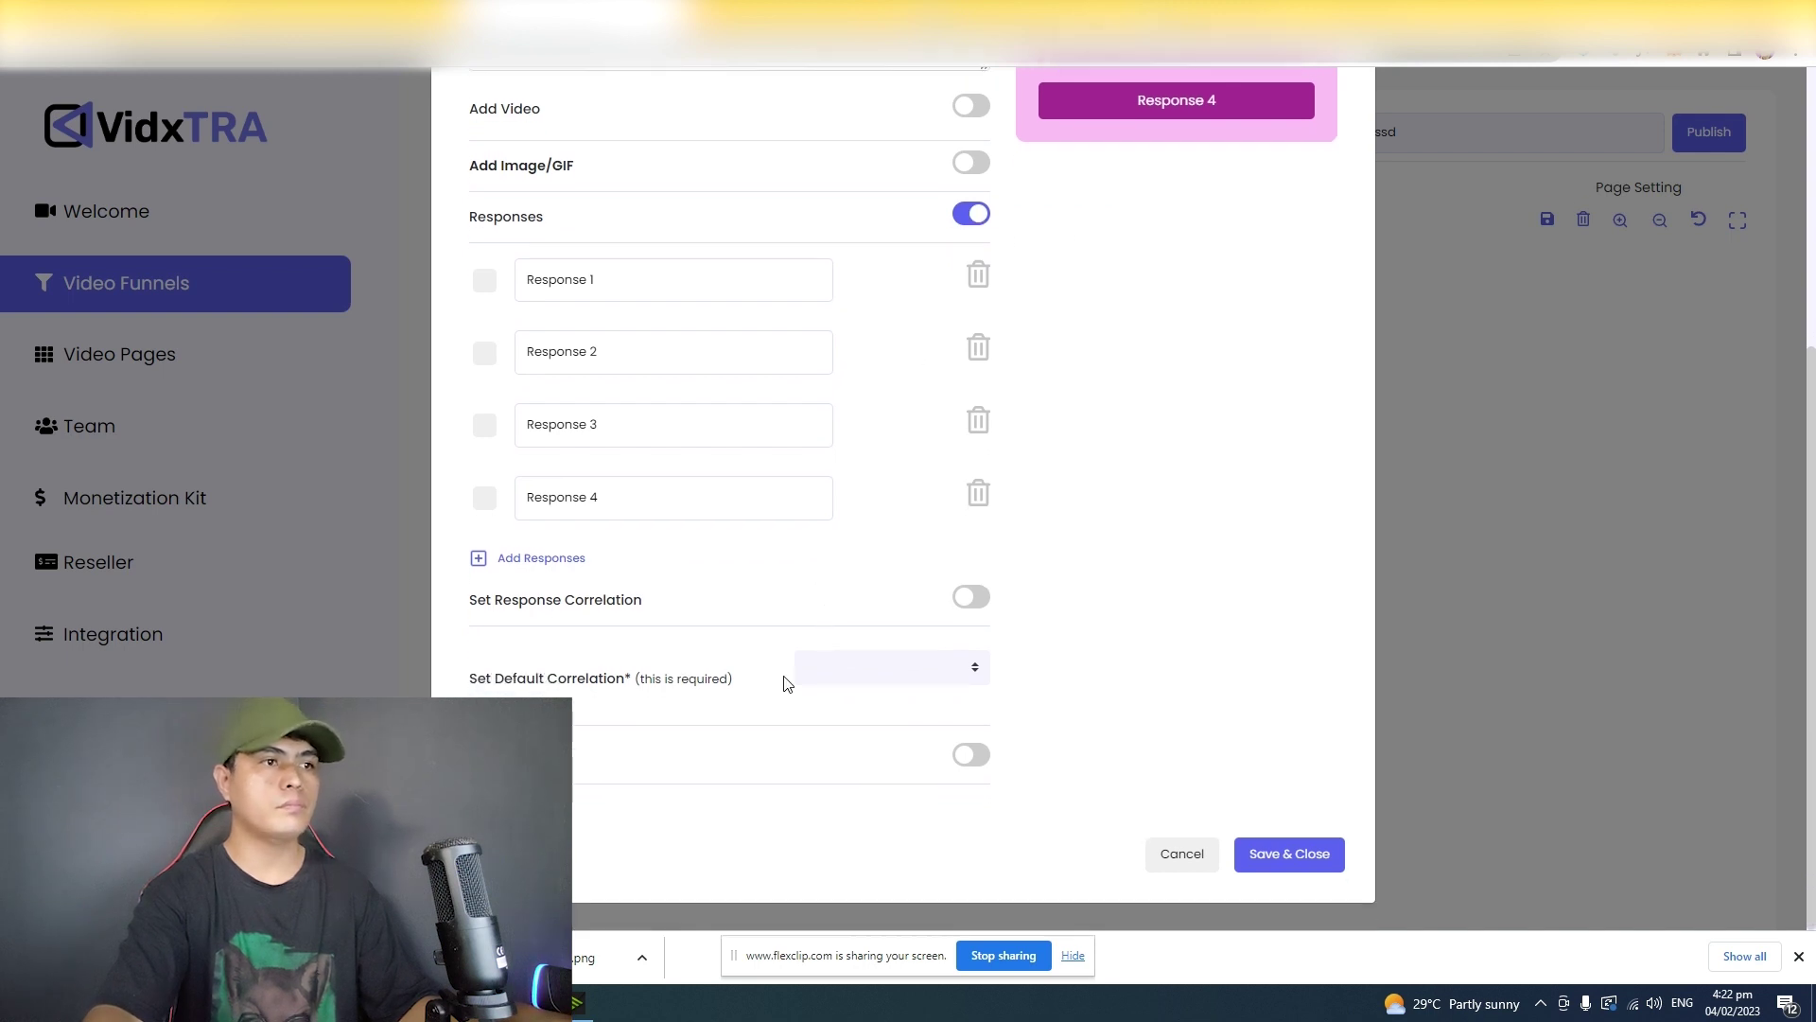
click(974, 756)
scroll(944, 673, down, 2)
click(961, 667)
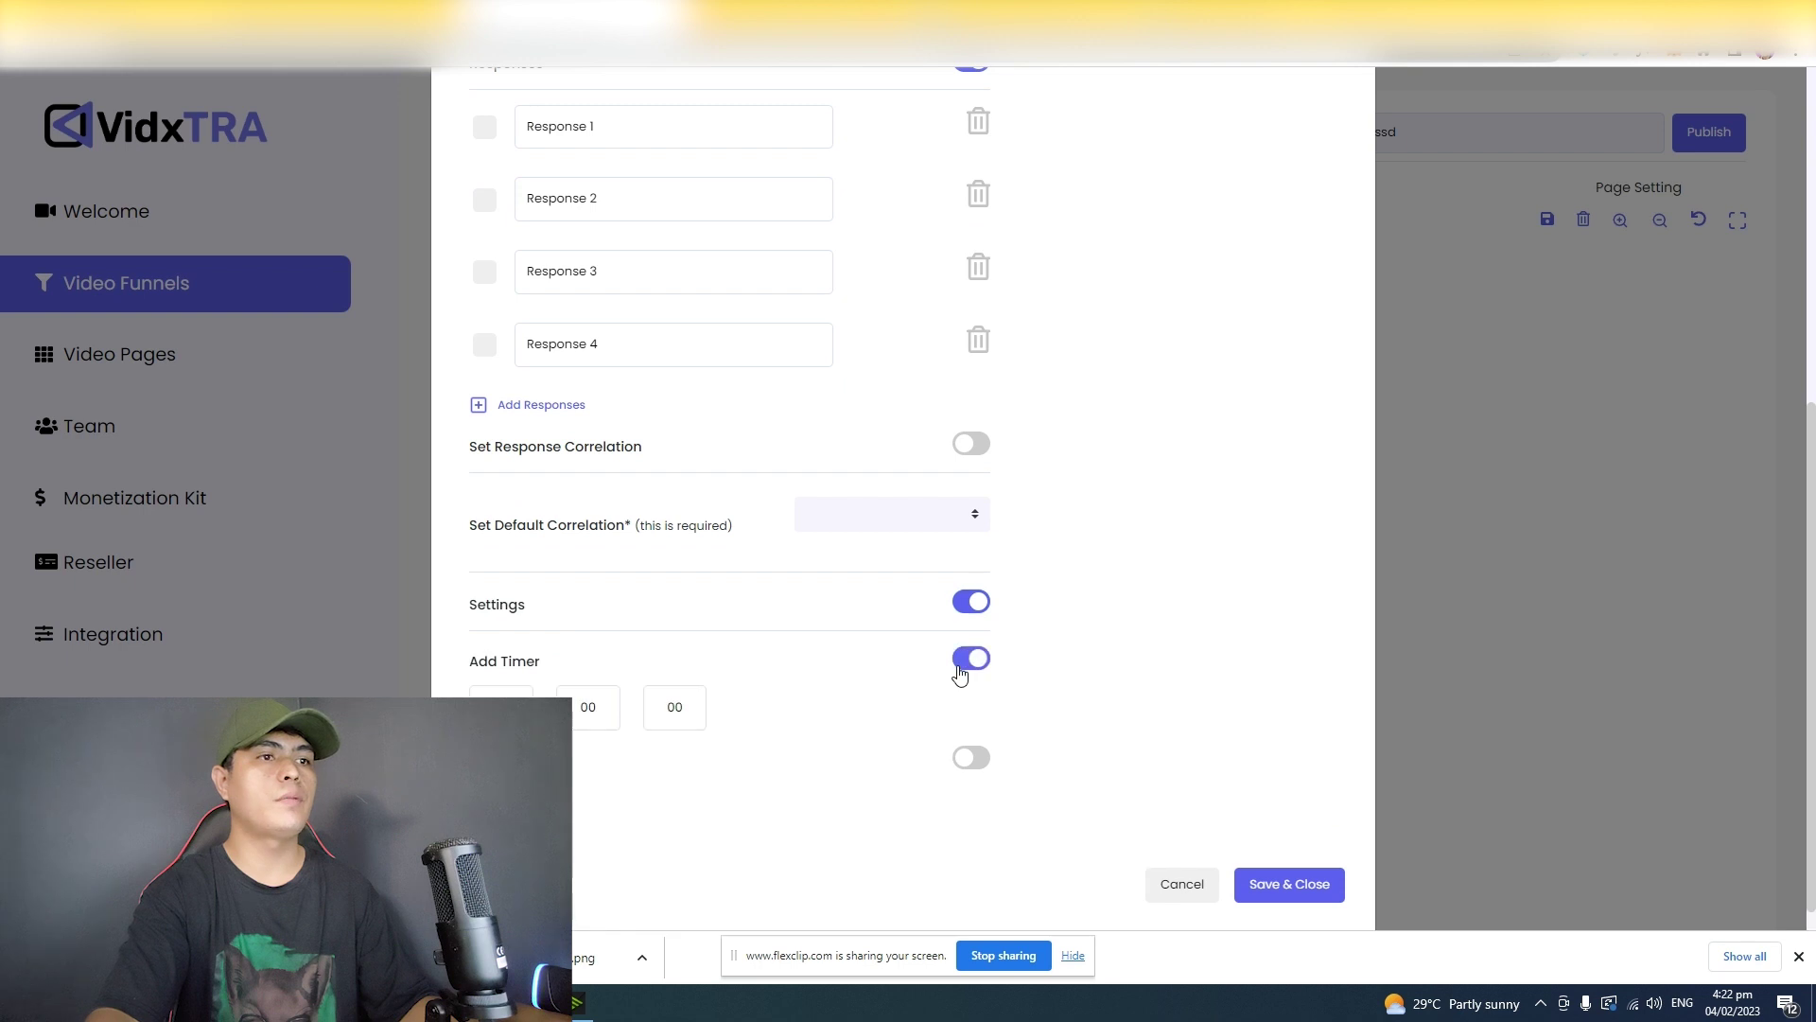
Step: Toggle the Skip option on and back off, then save and close Step 1
scroll(922, 639, up, 5)
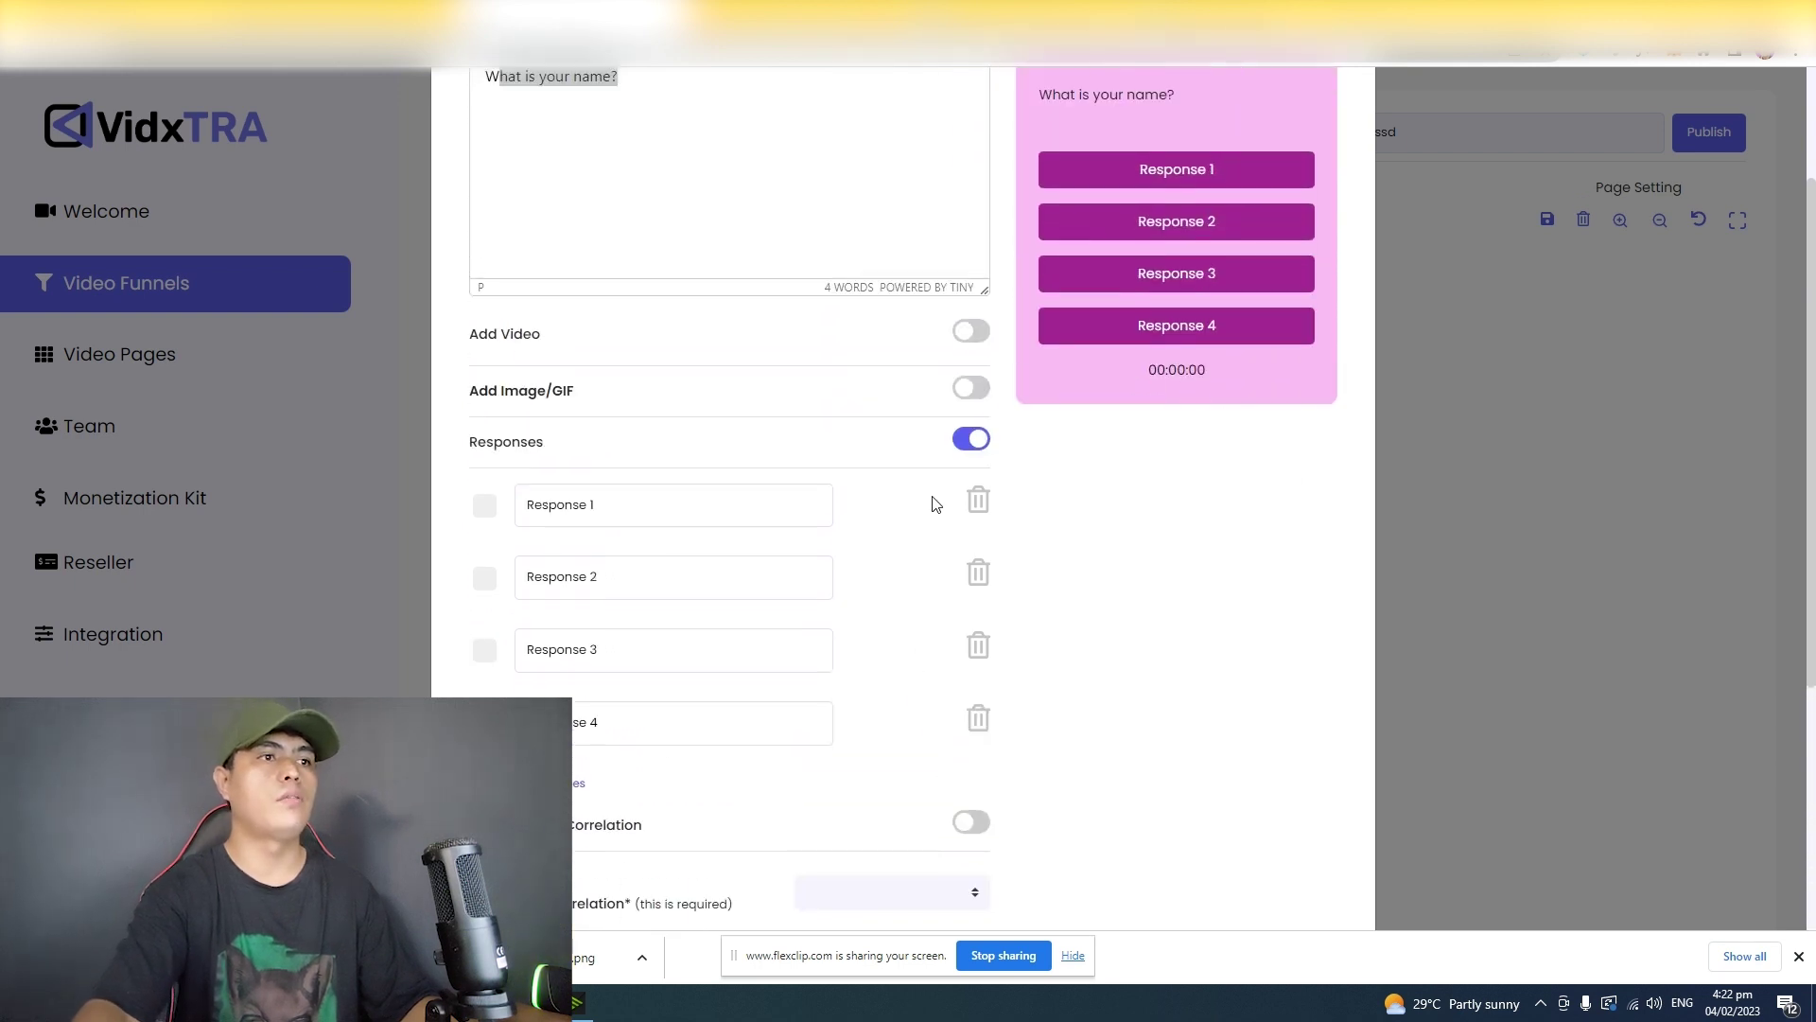
scroll(927, 567, down, 5)
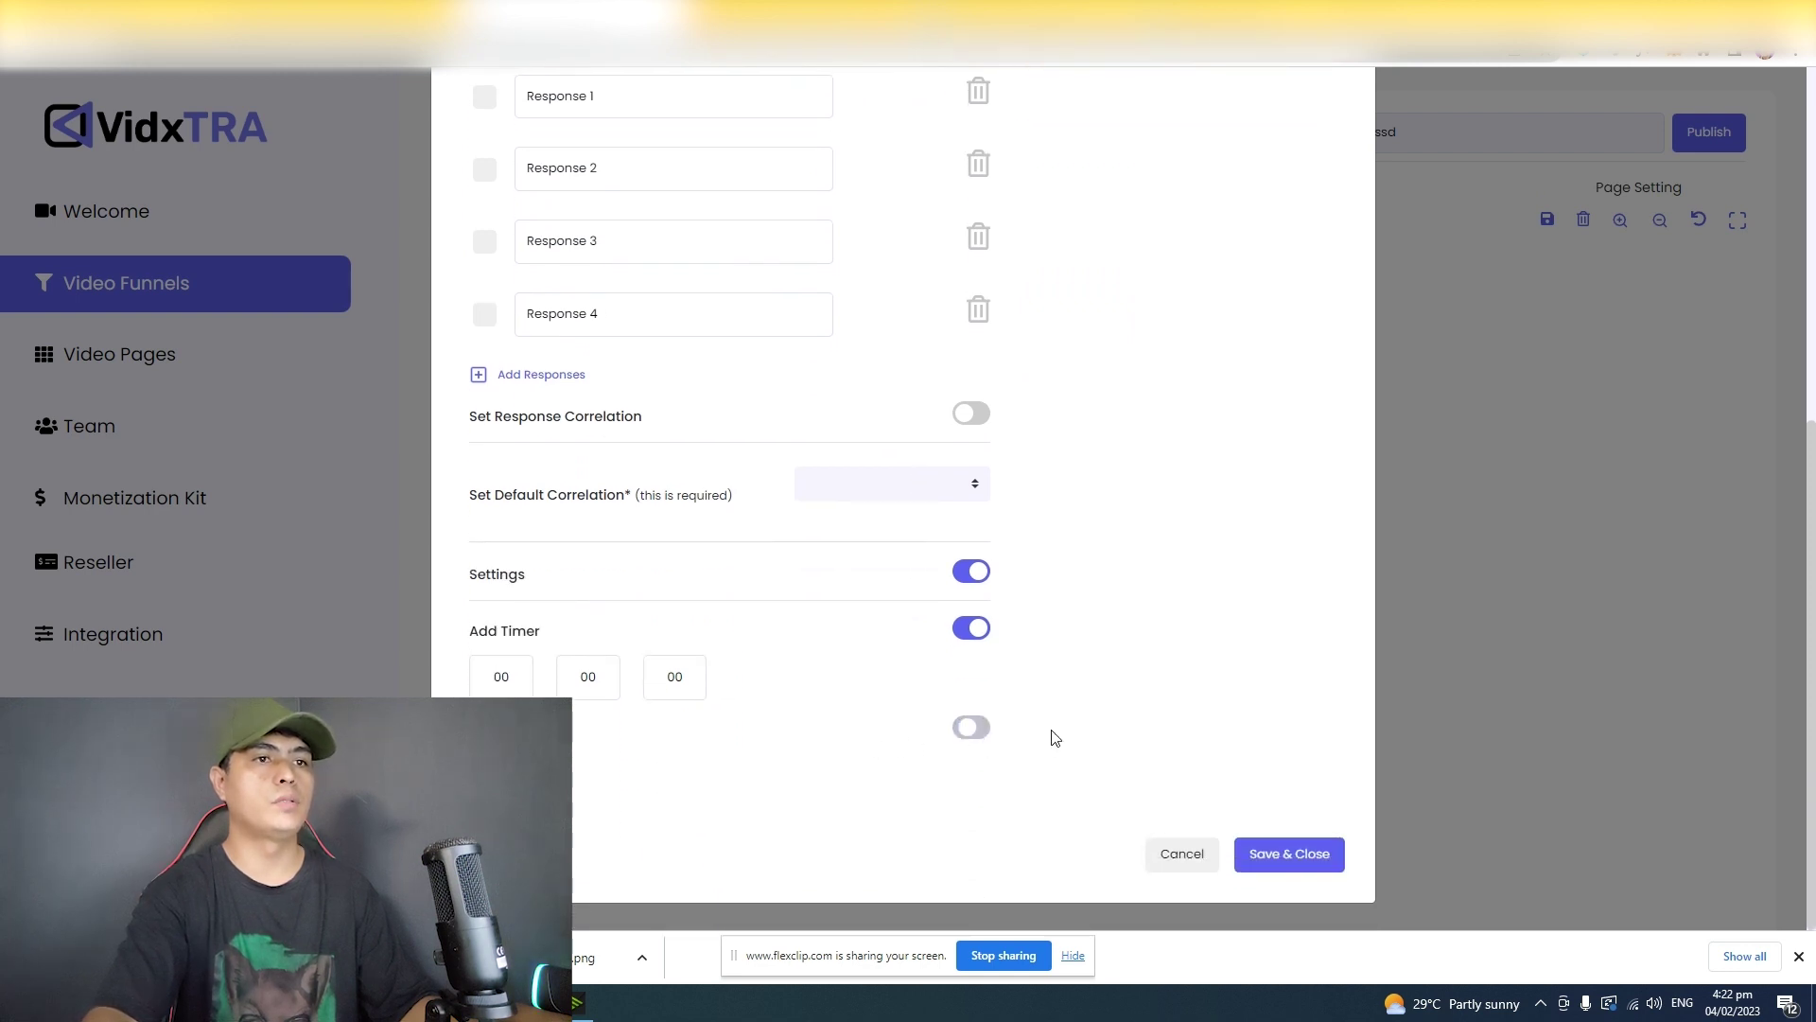
click(966, 727)
scroll(1168, 637, up, 5)
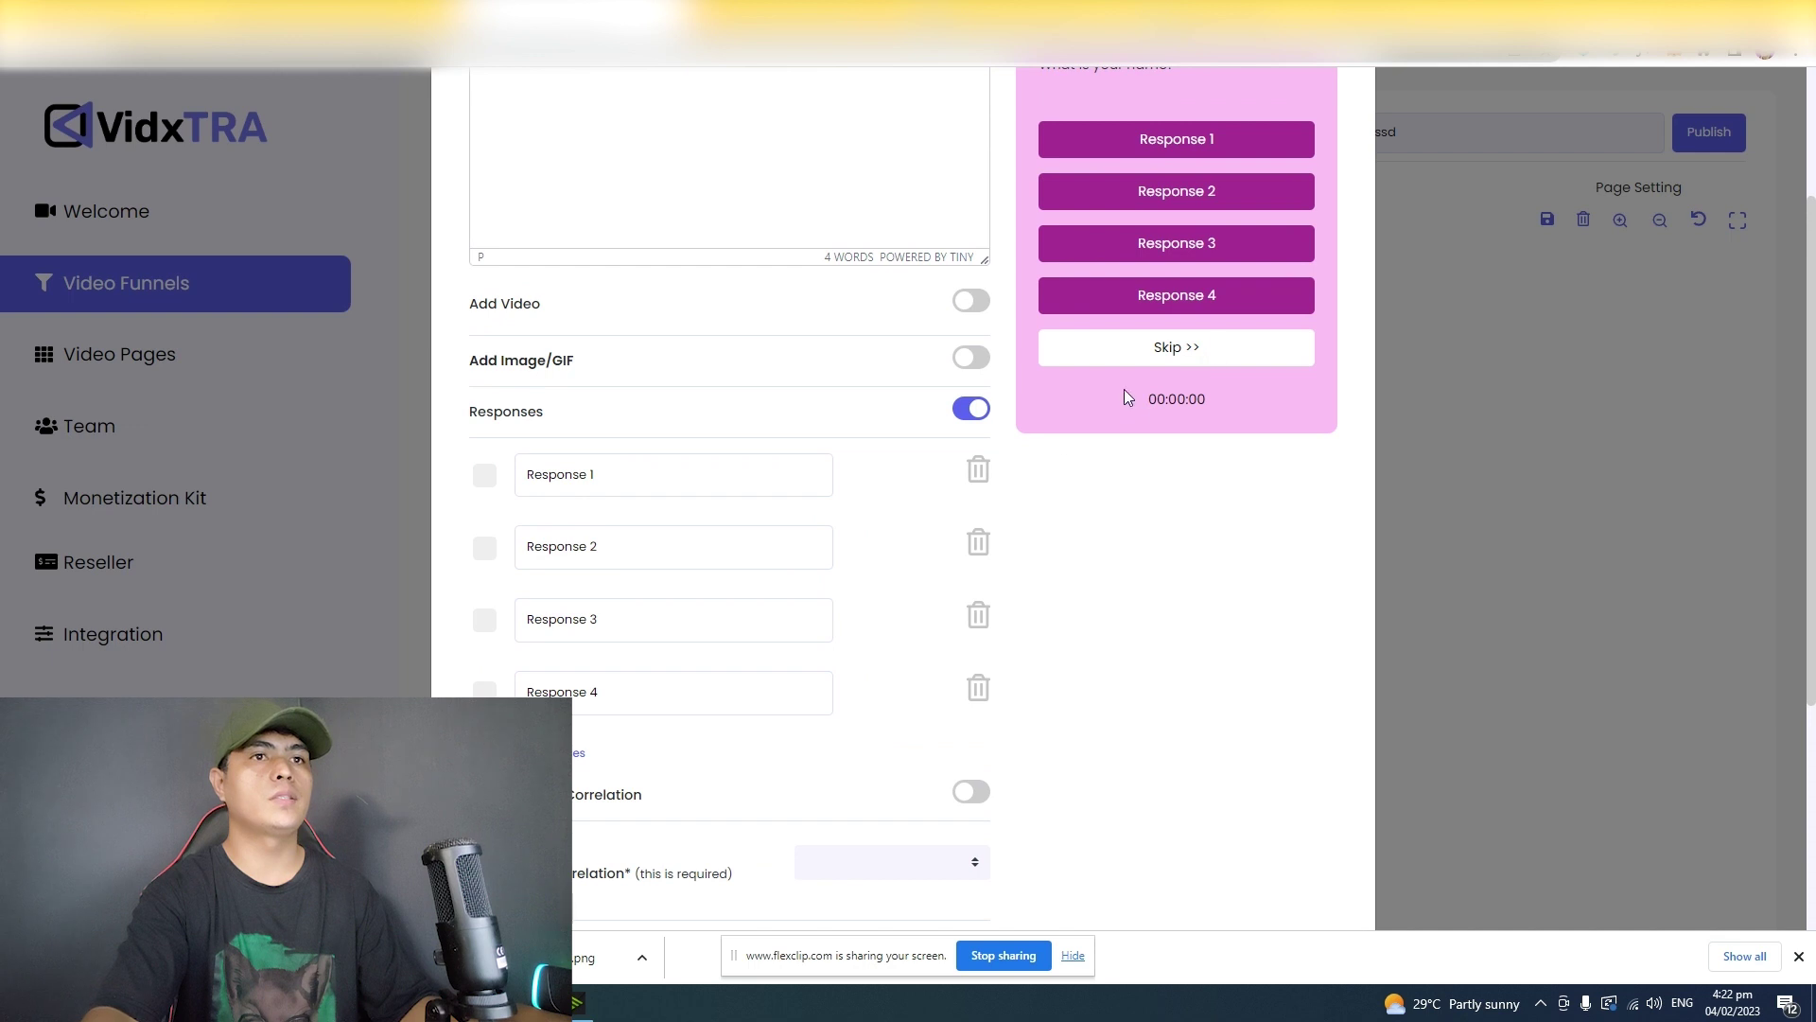
scroll(899, 701, down, 5)
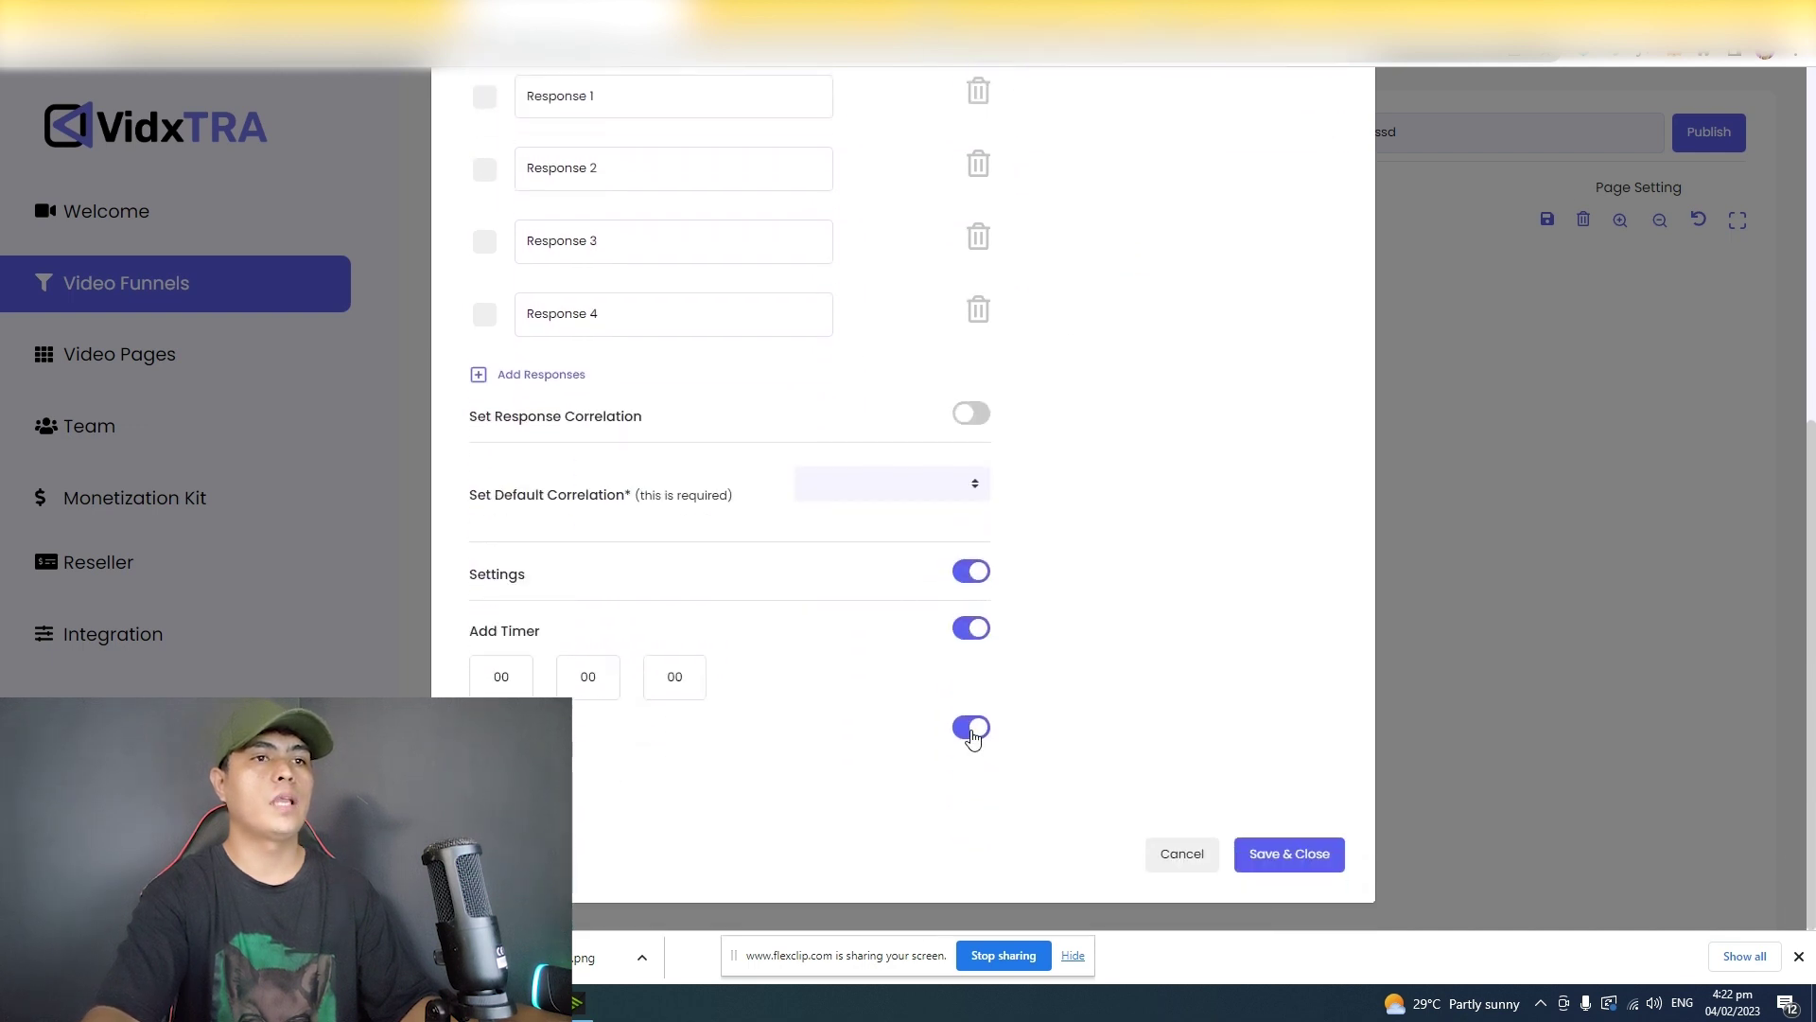
click(971, 727)
click(1311, 854)
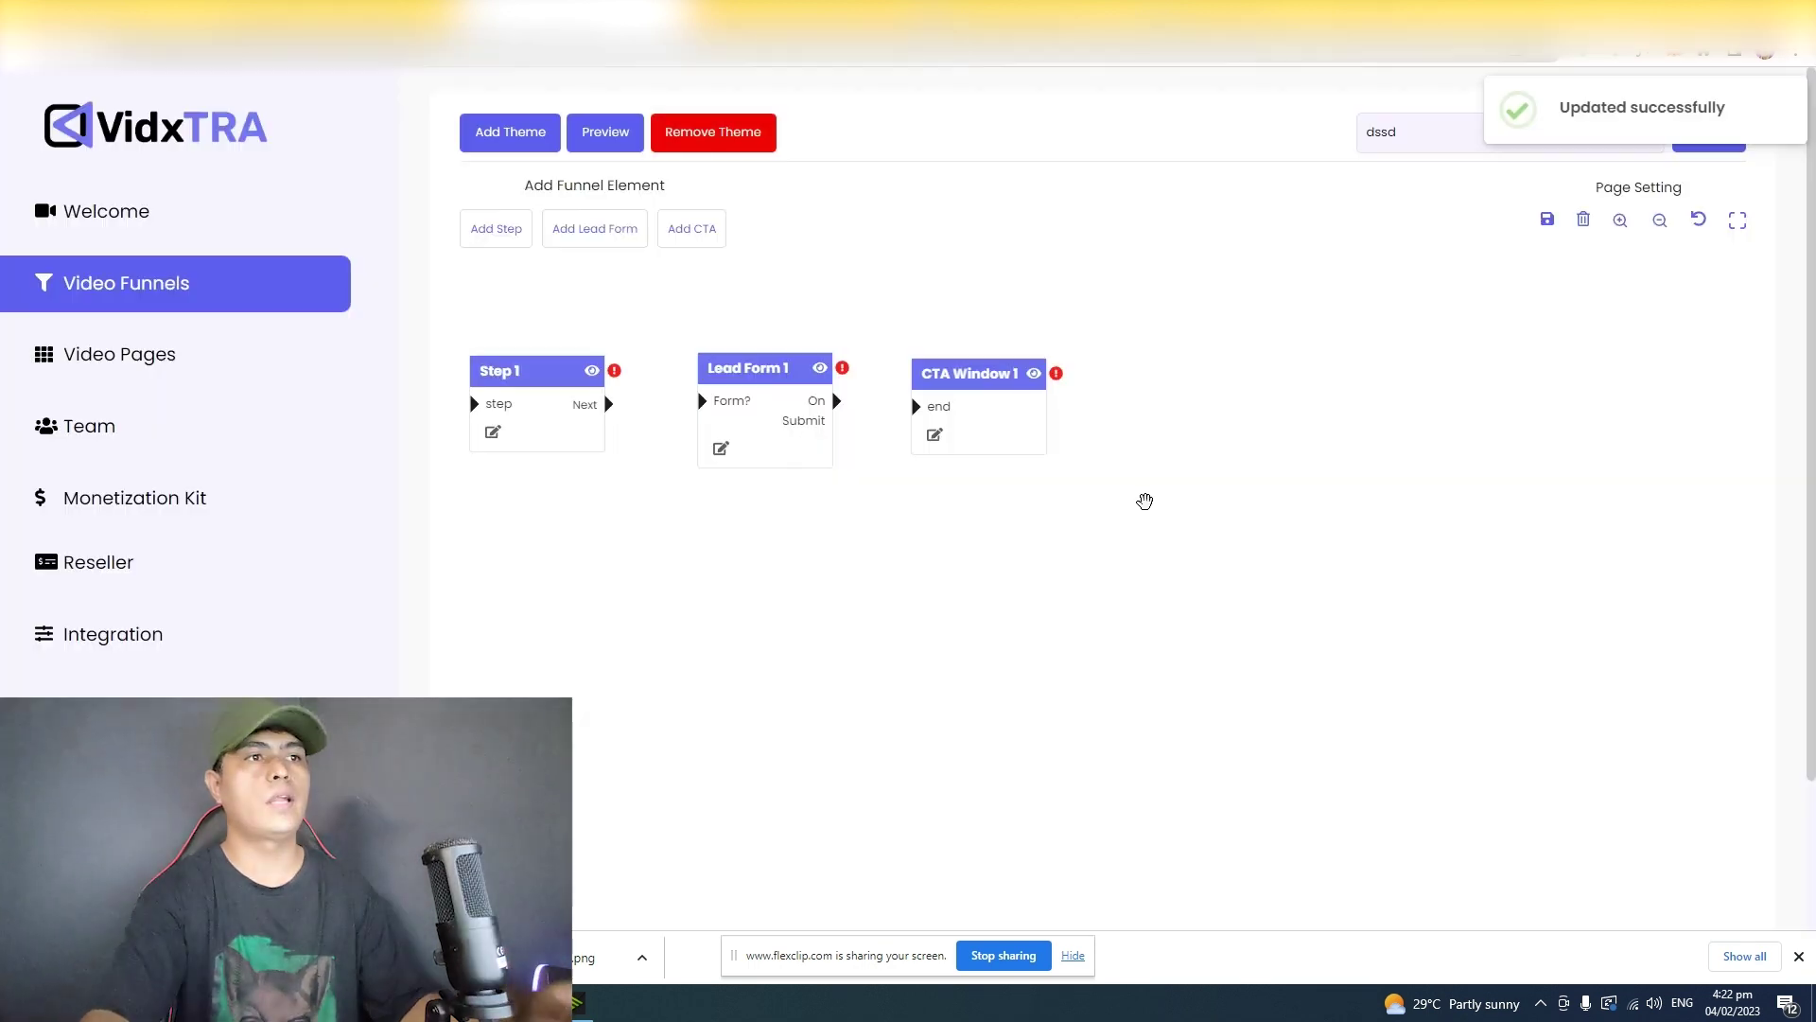
Step: Open the Edit Lead dialog for the Lead Form 1 node
click(721, 448)
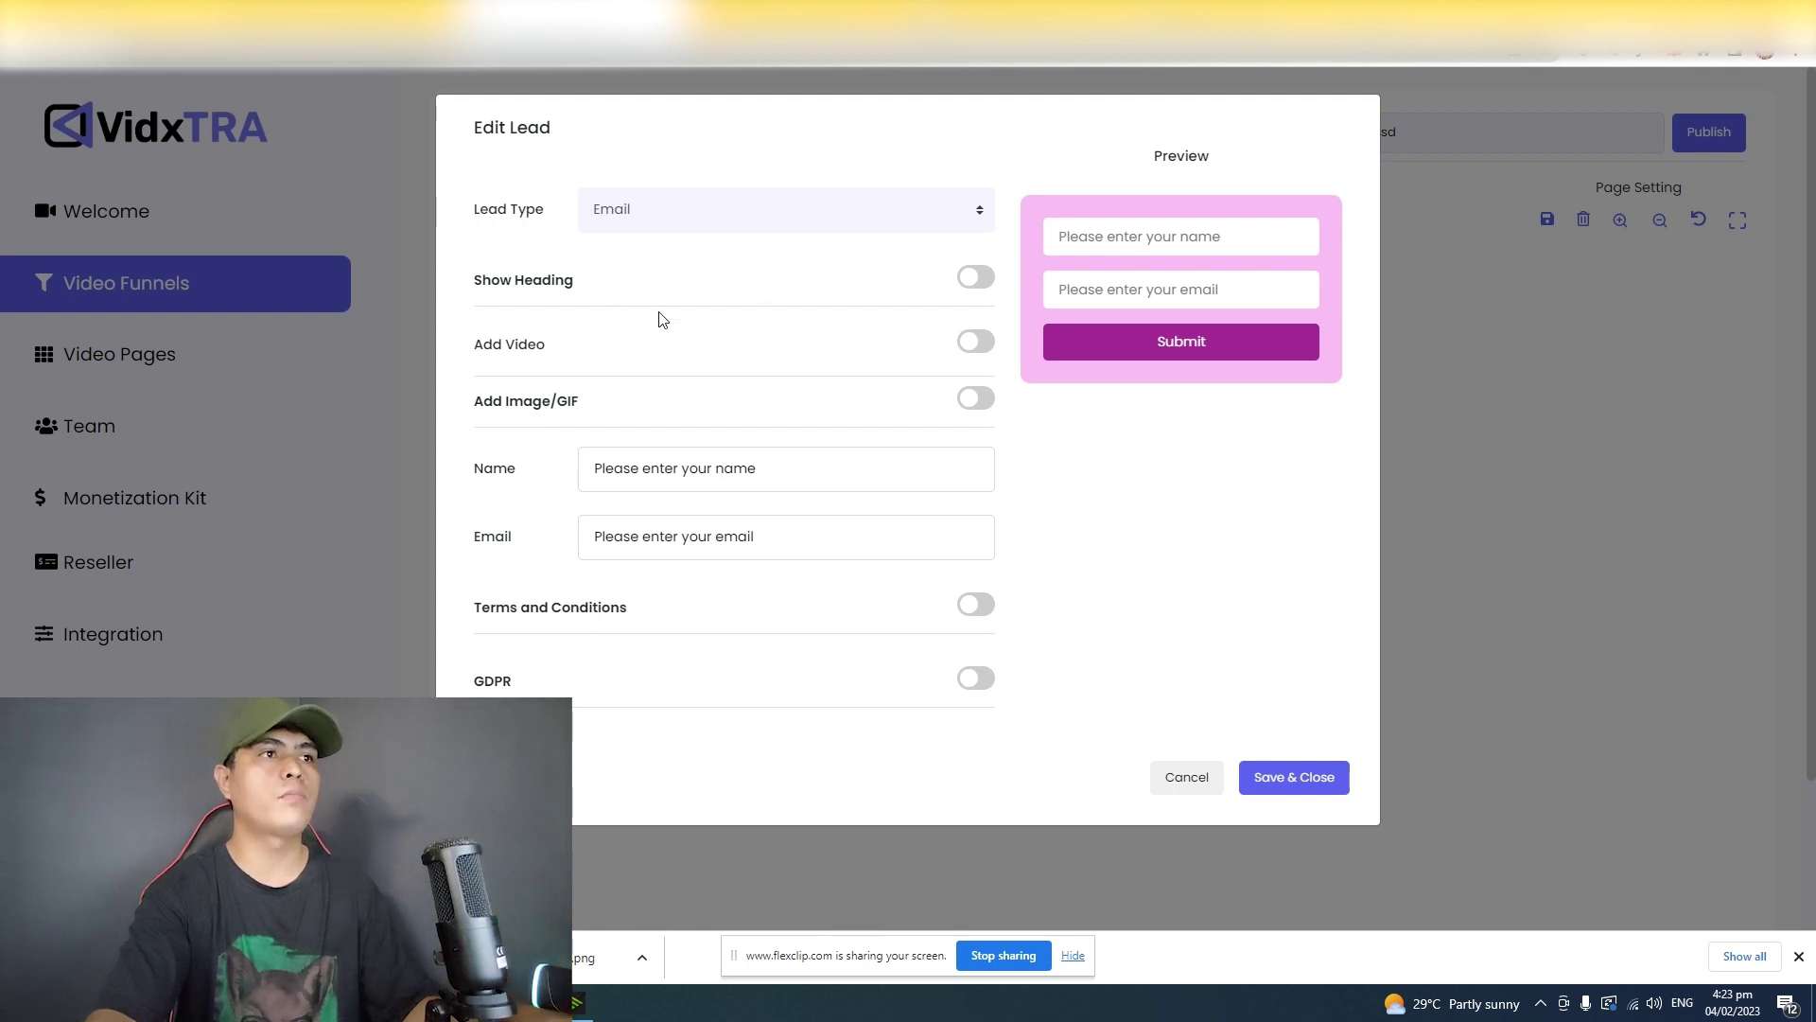
Step: Turn on Show Heading so 'Enter your Email below to Claim it!' appears above the form
click(976, 279)
drag(1041, 228, 1275, 225)
click(652, 411)
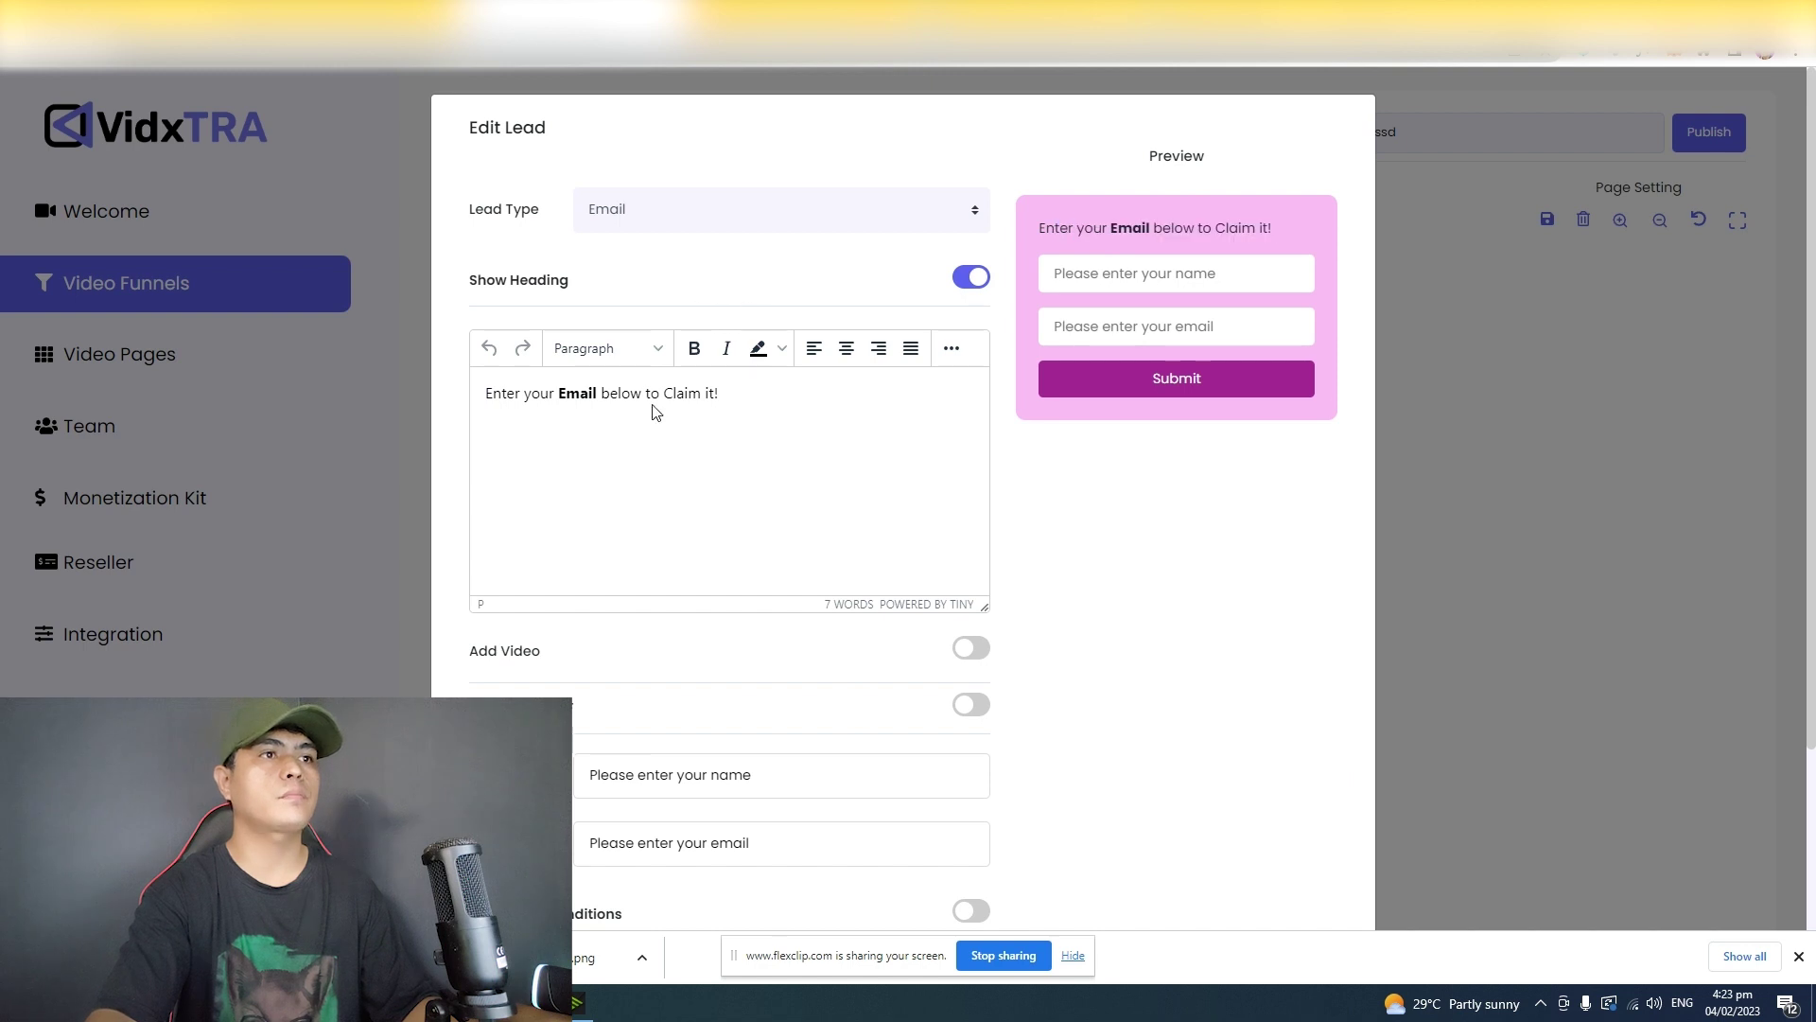
scroll(813, 516, down, 2)
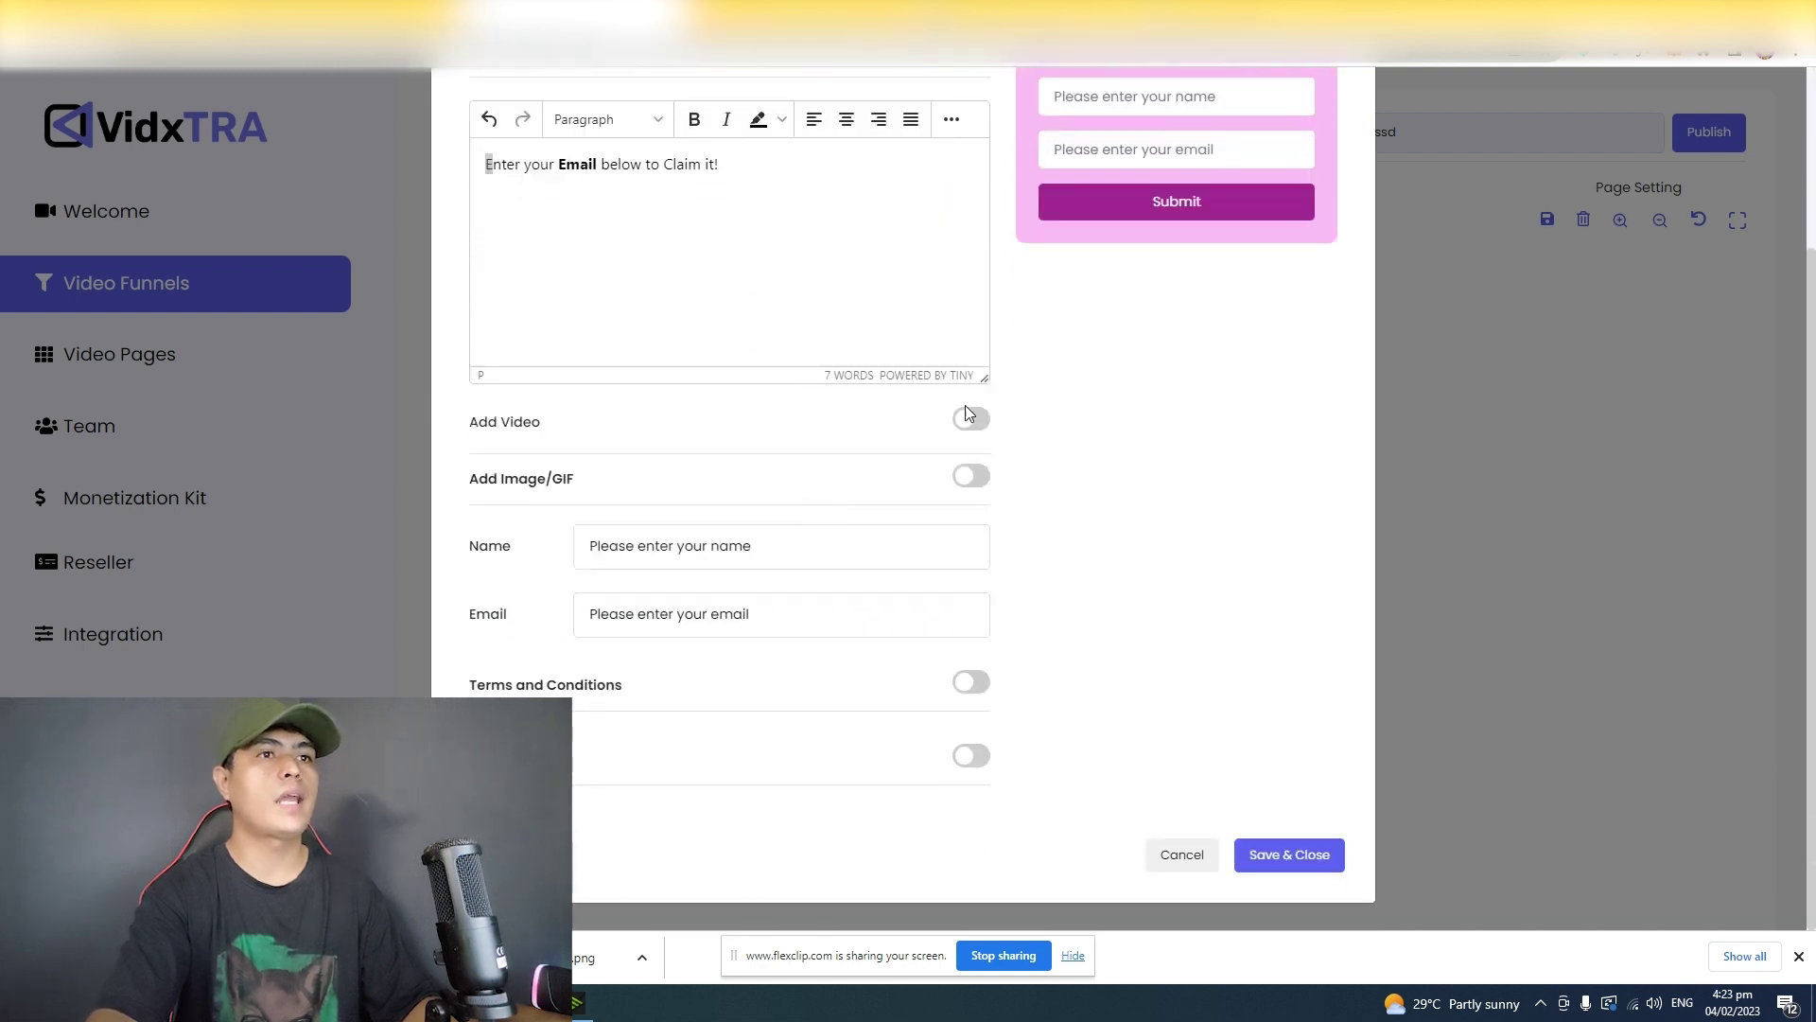
Step: Try the Video and Image/GIF toggles, leaving both off, and check the name and email placeholders
click(973, 422)
click(972, 422)
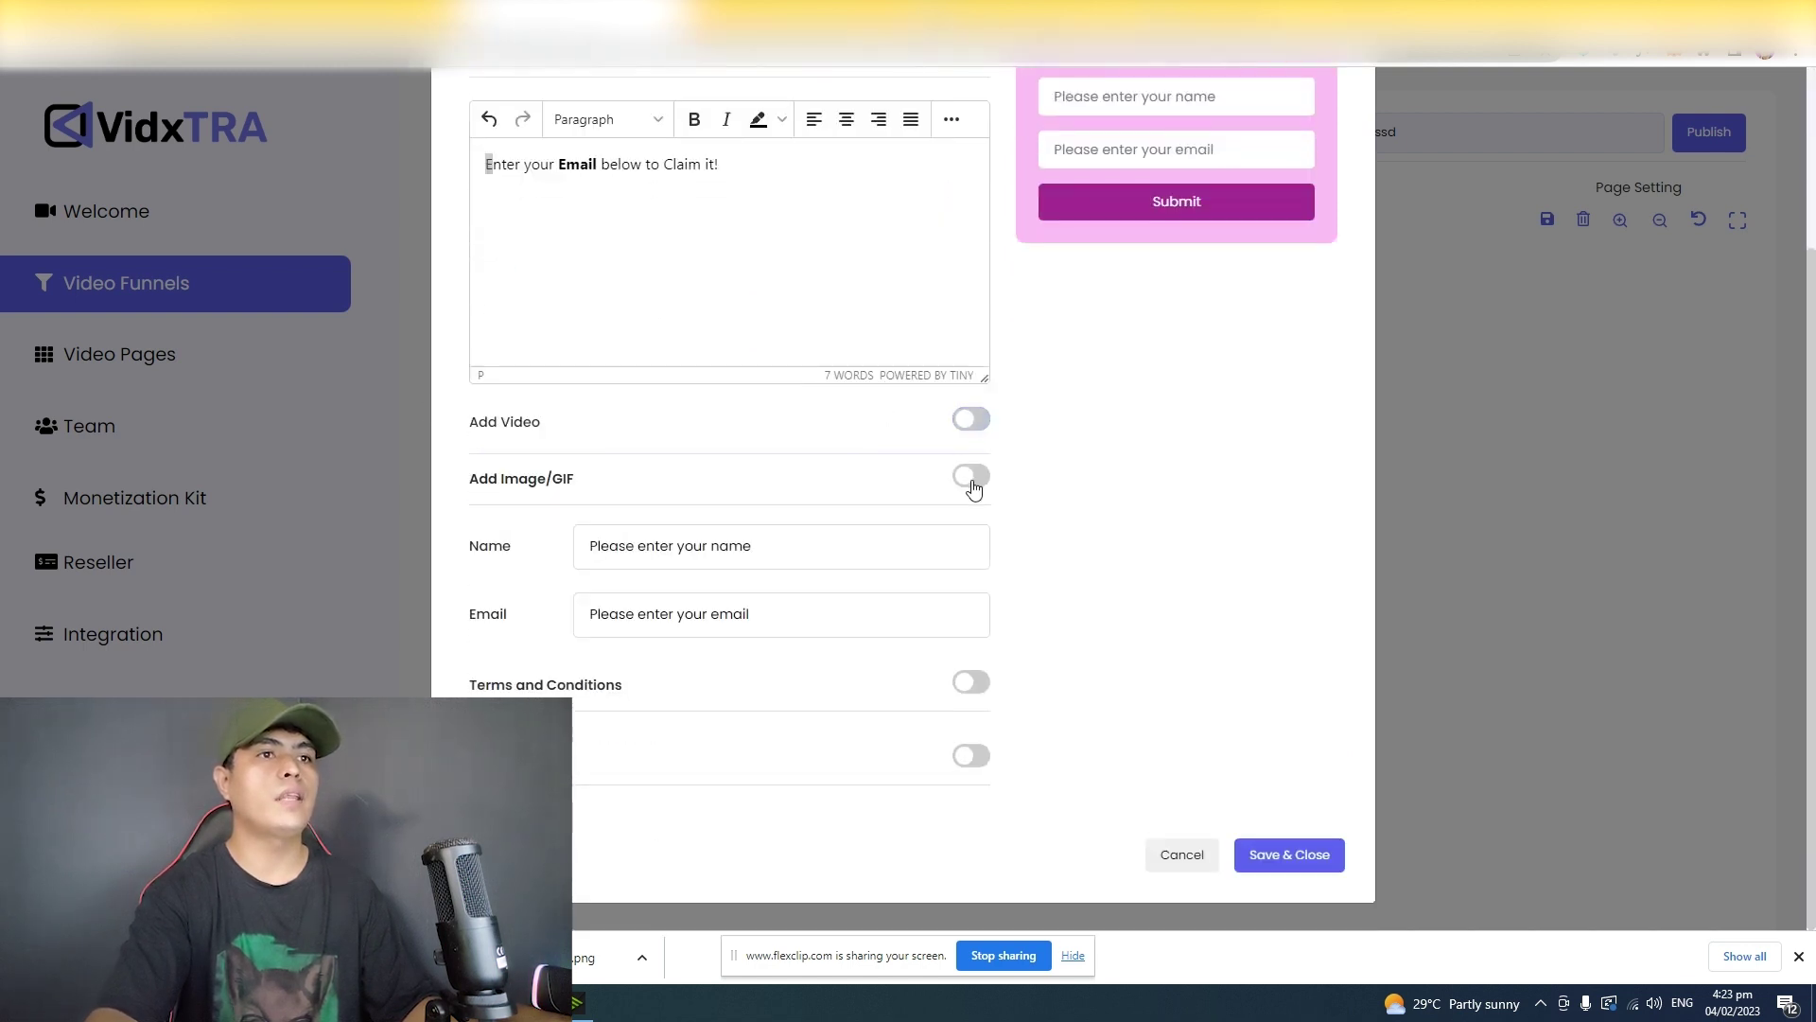
click(970, 479)
click(969, 478)
drag(752, 548, 546, 558)
click(652, 551)
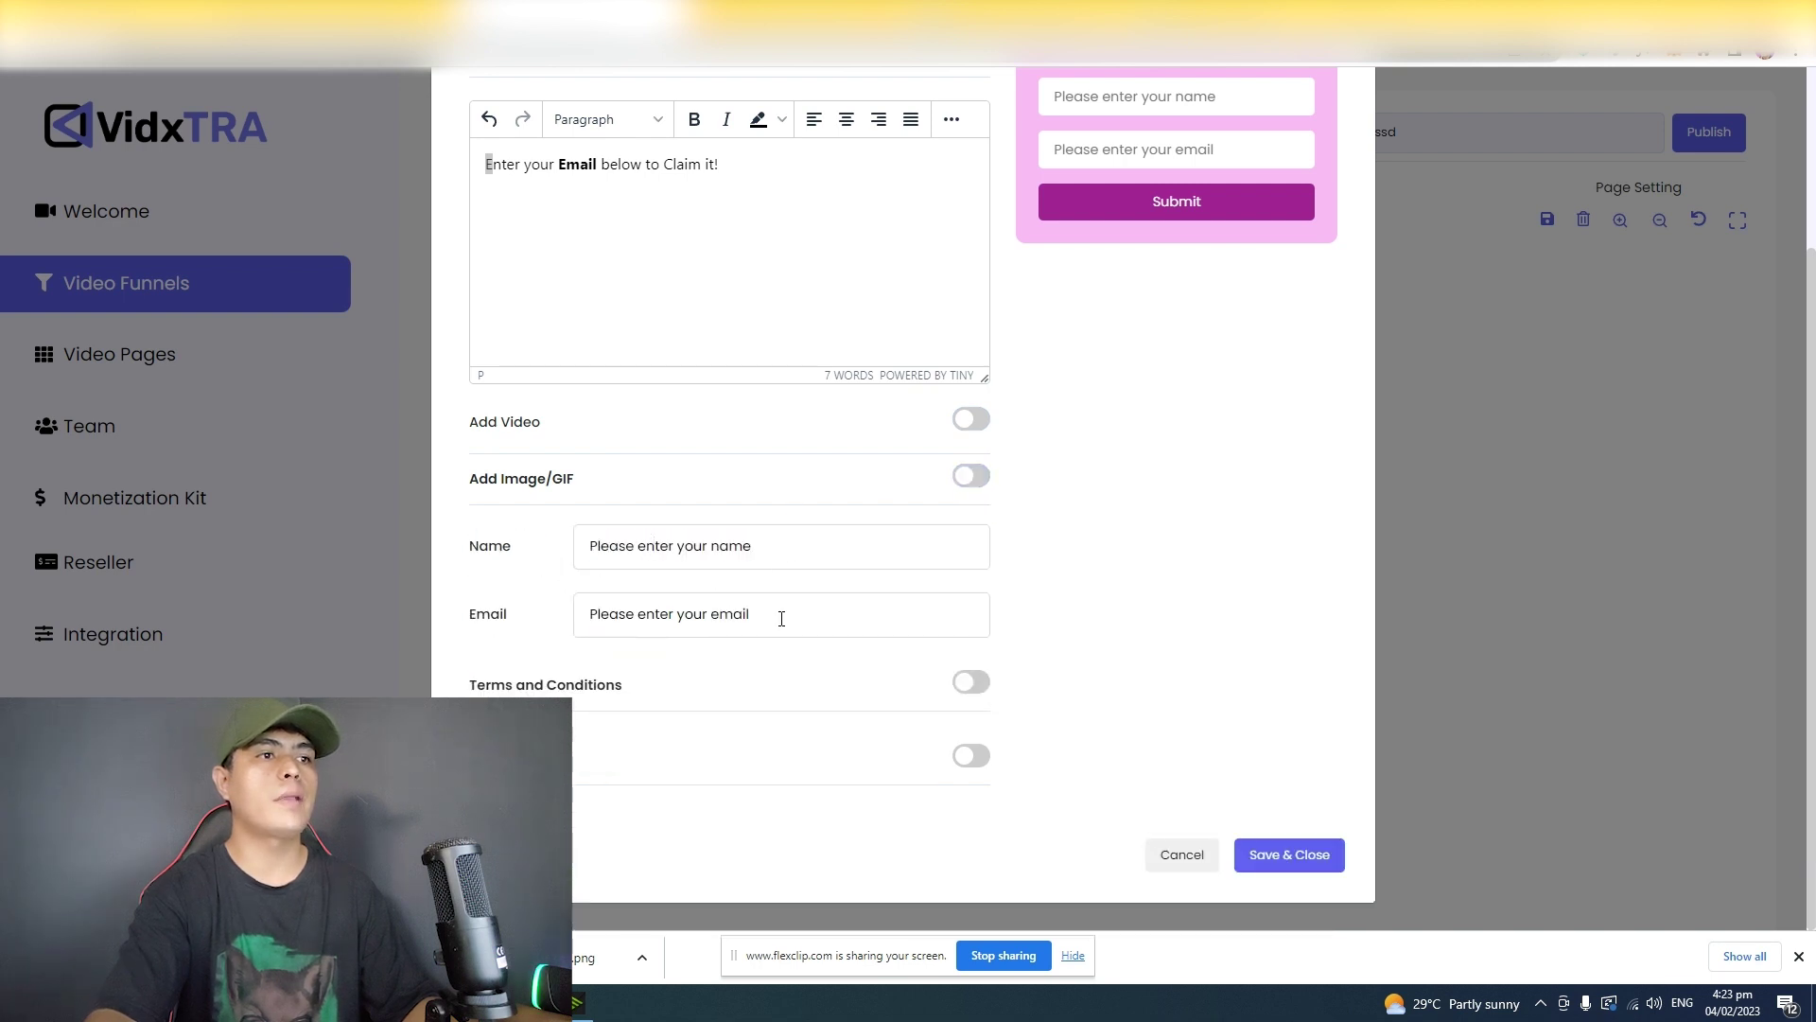
drag(781, 619, 575, 636)
click(596, 642)
Step: Try the Terms toggle, leaving it off, and add a GDPR consent checkbox
click(971, 683)
scroll(1162, 442, up, 2)
scroll(1086, 545, down, 2)
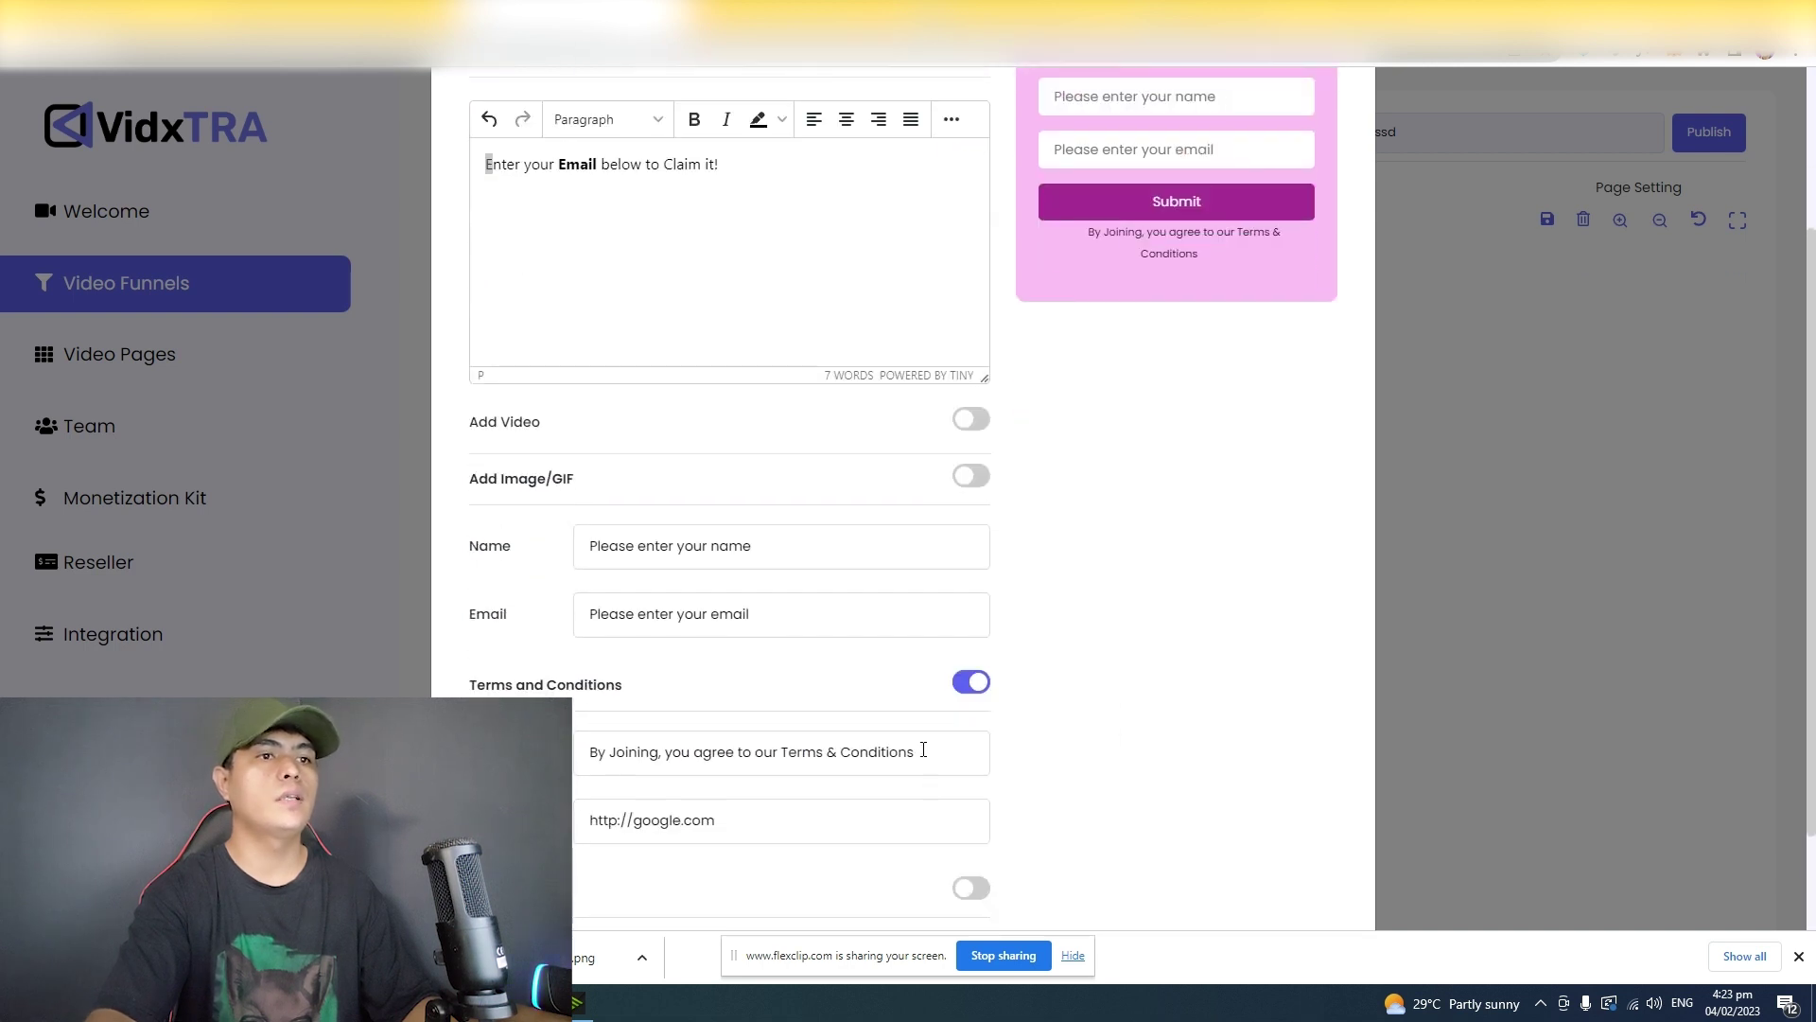
click(967, 685)
click(965, 758)
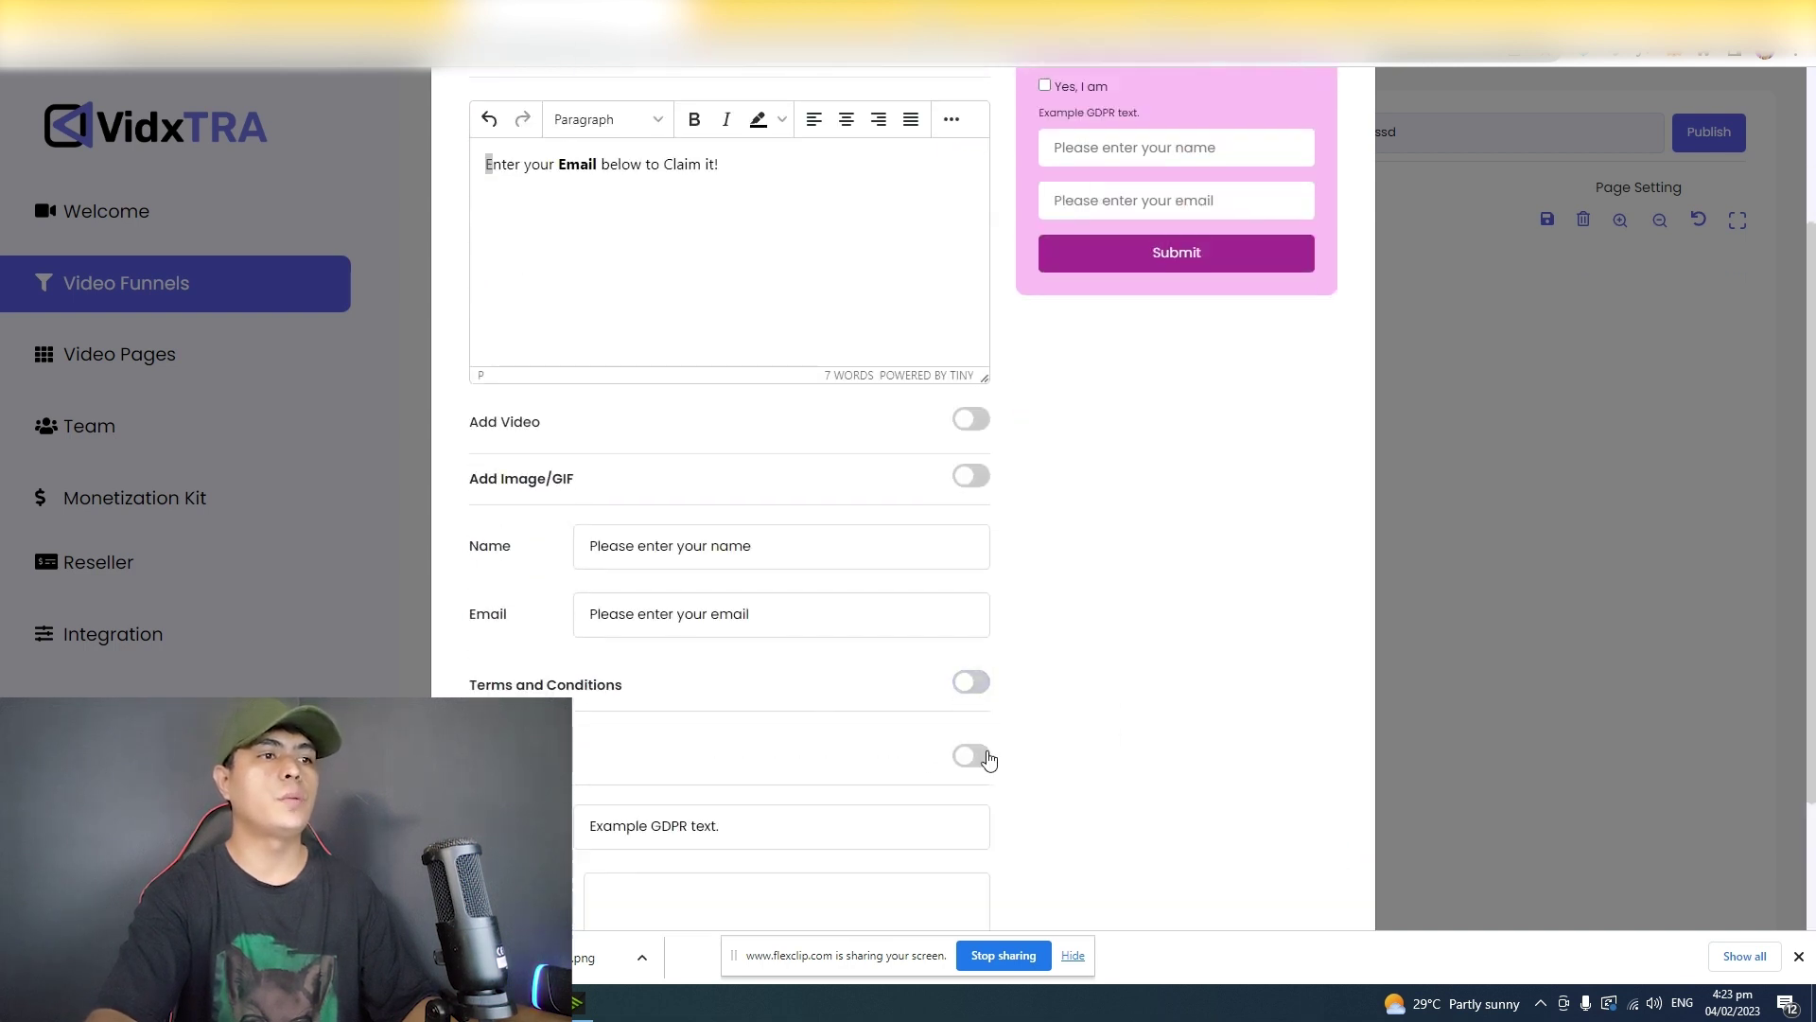
scroll(974, 754, down, 2)
scroll(1025, 580, up, 4)
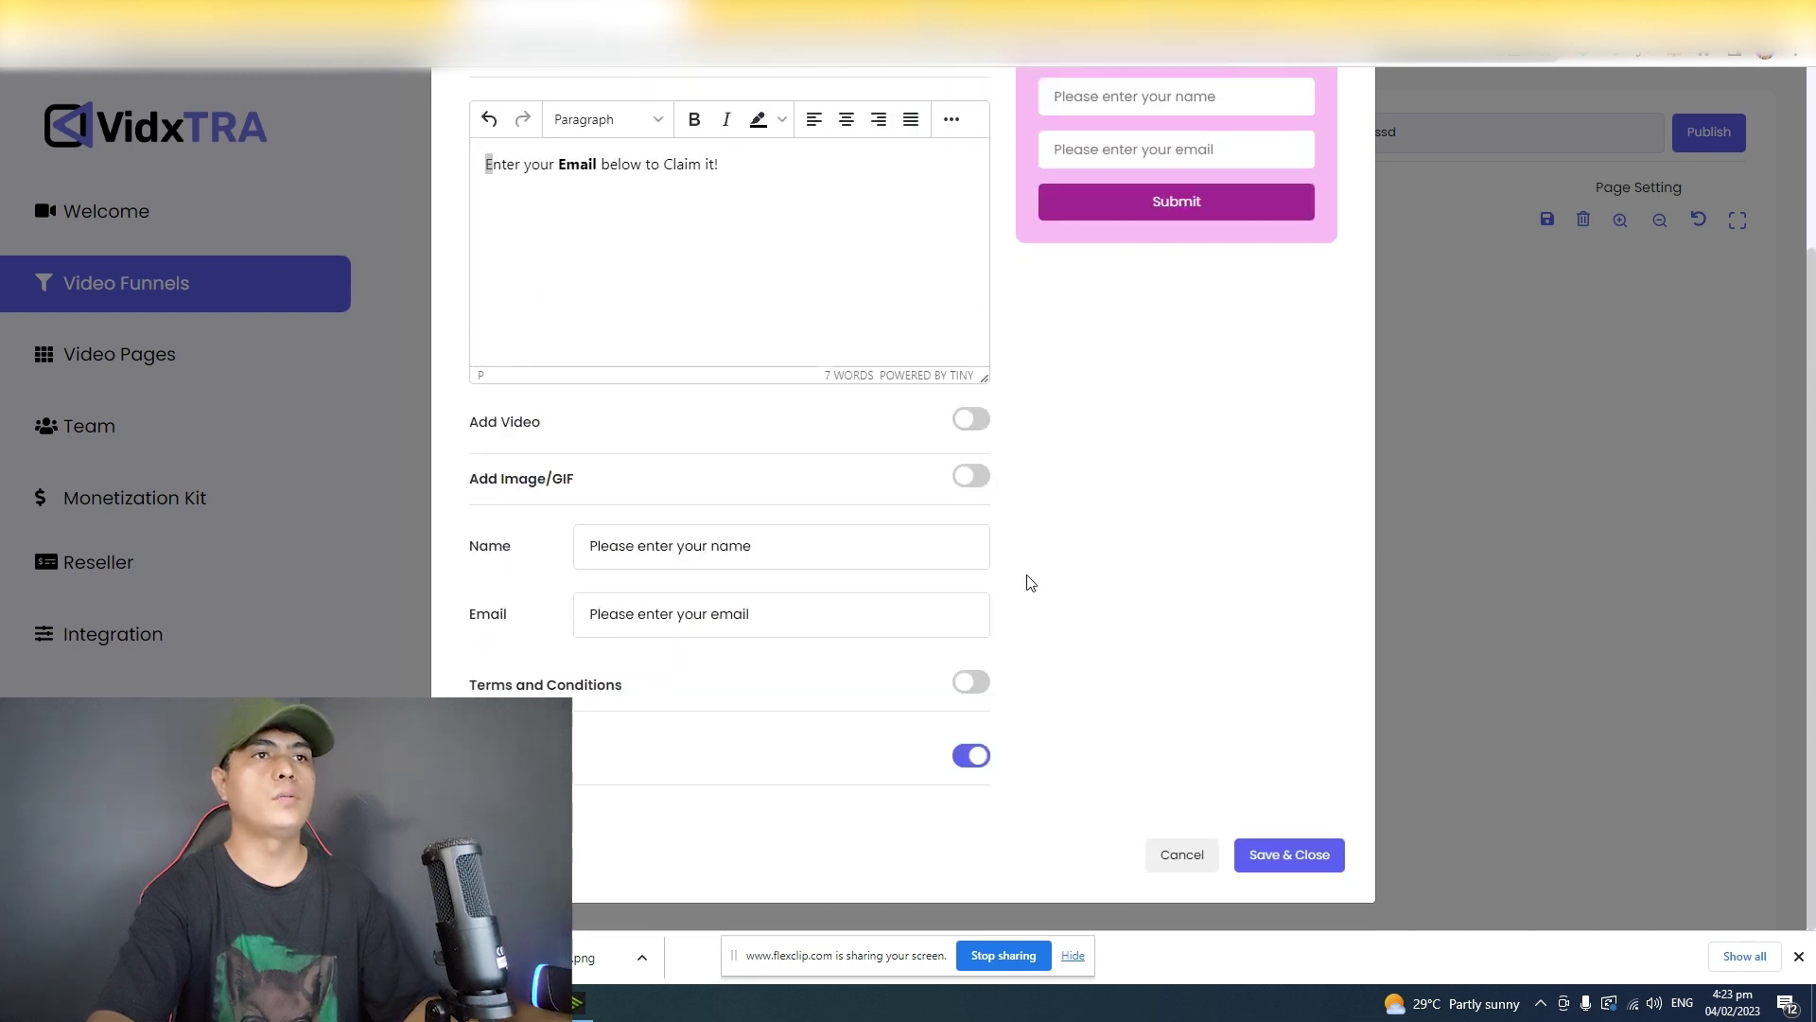
click(624, 210)
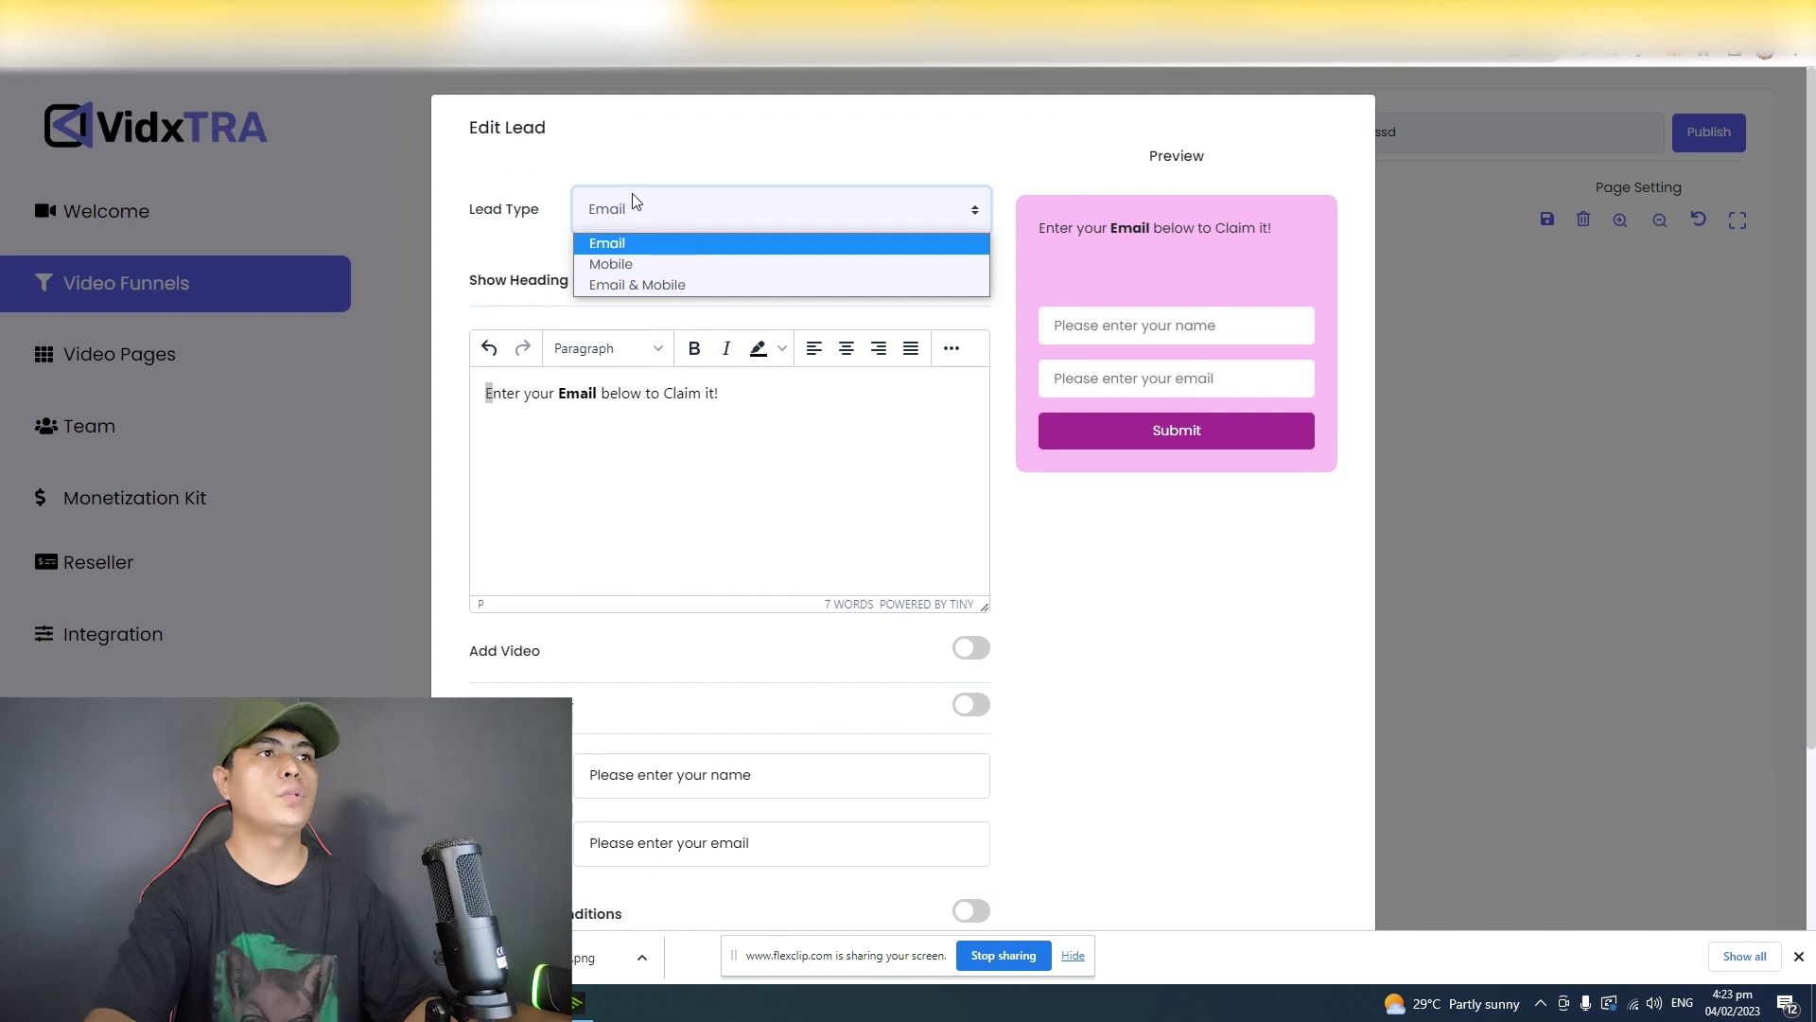
Step: Change the lead type to Mobile, then to Email & Mobile, and save Lead Form 1
click(667, 265)
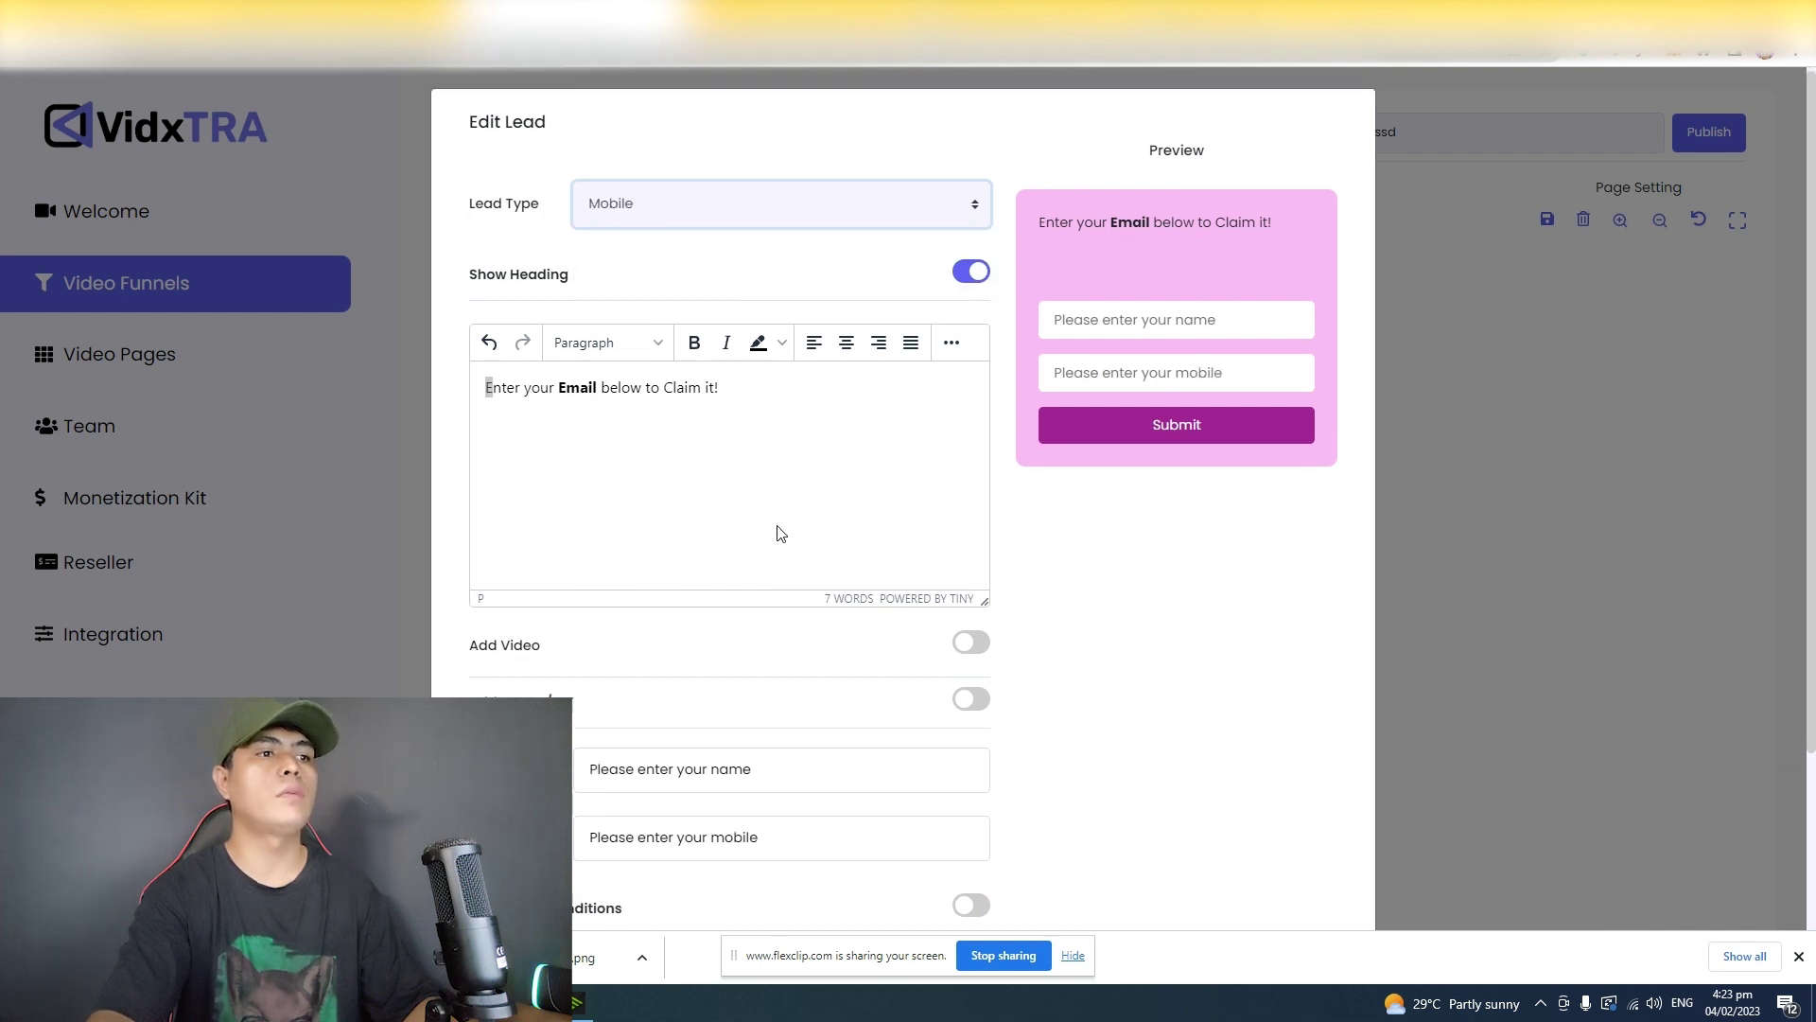
scroll(785, 539, down, 2)
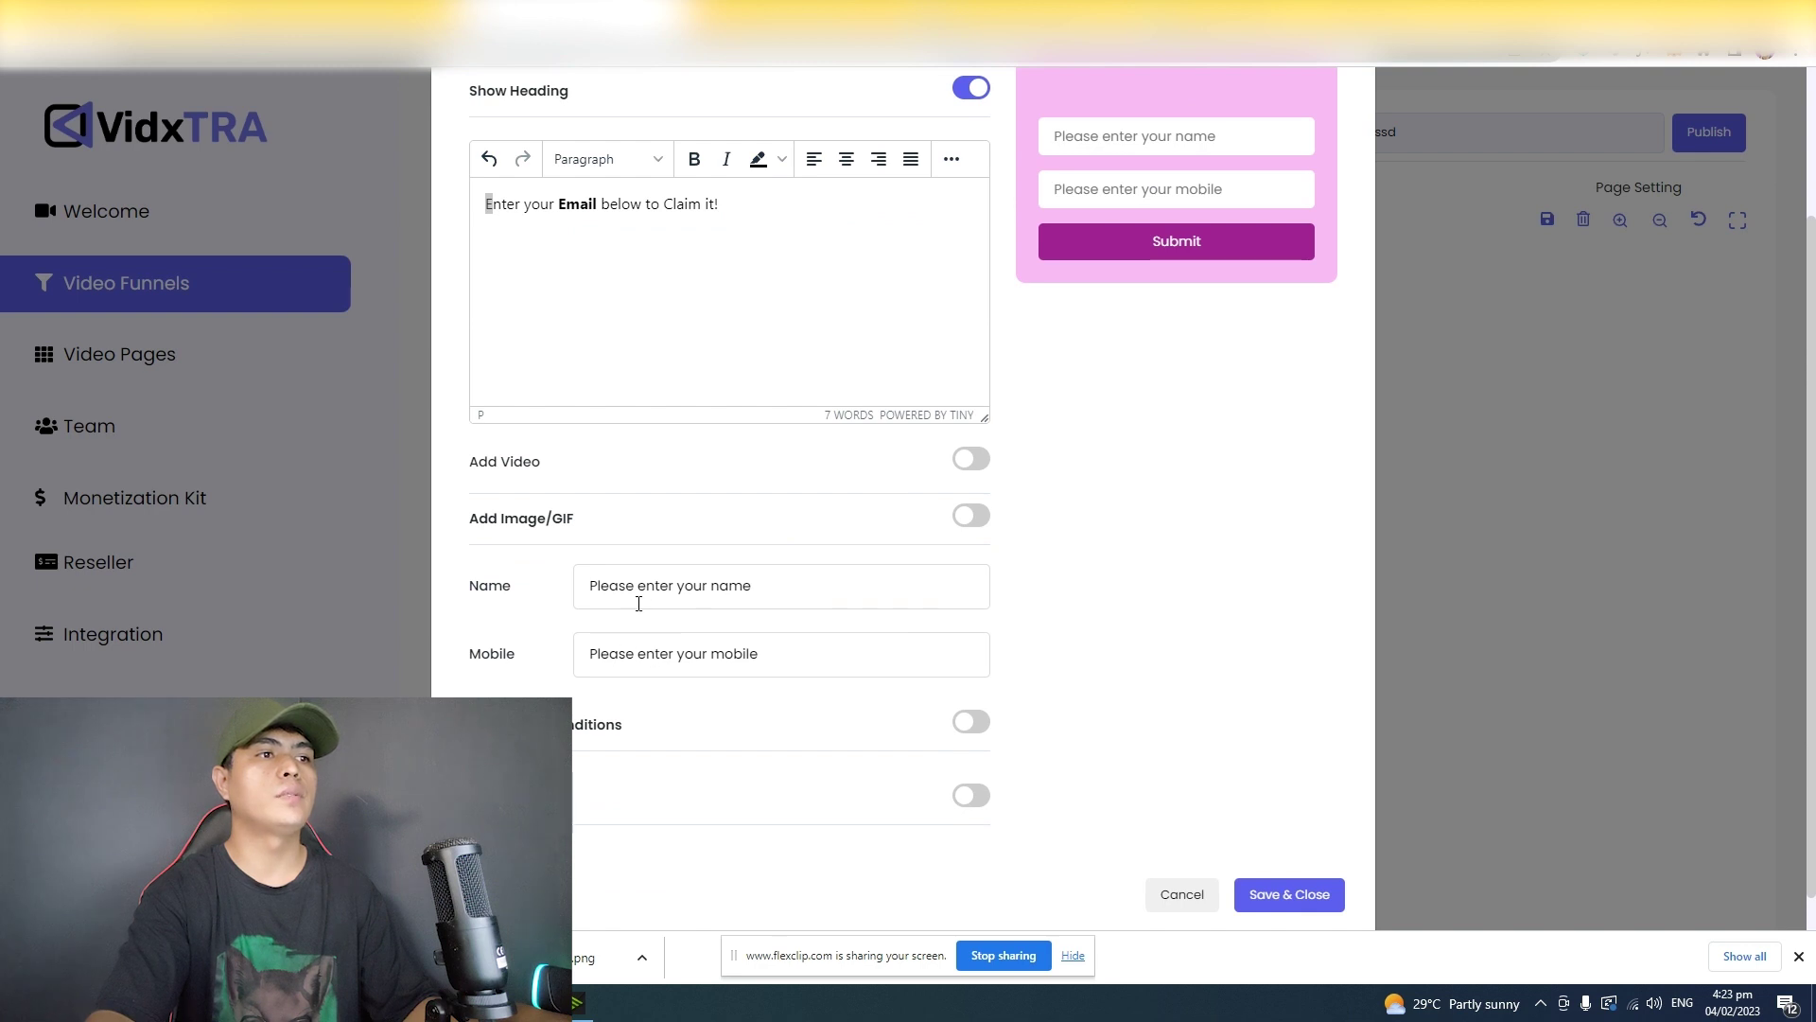
scroll(643, 625, up, 2)
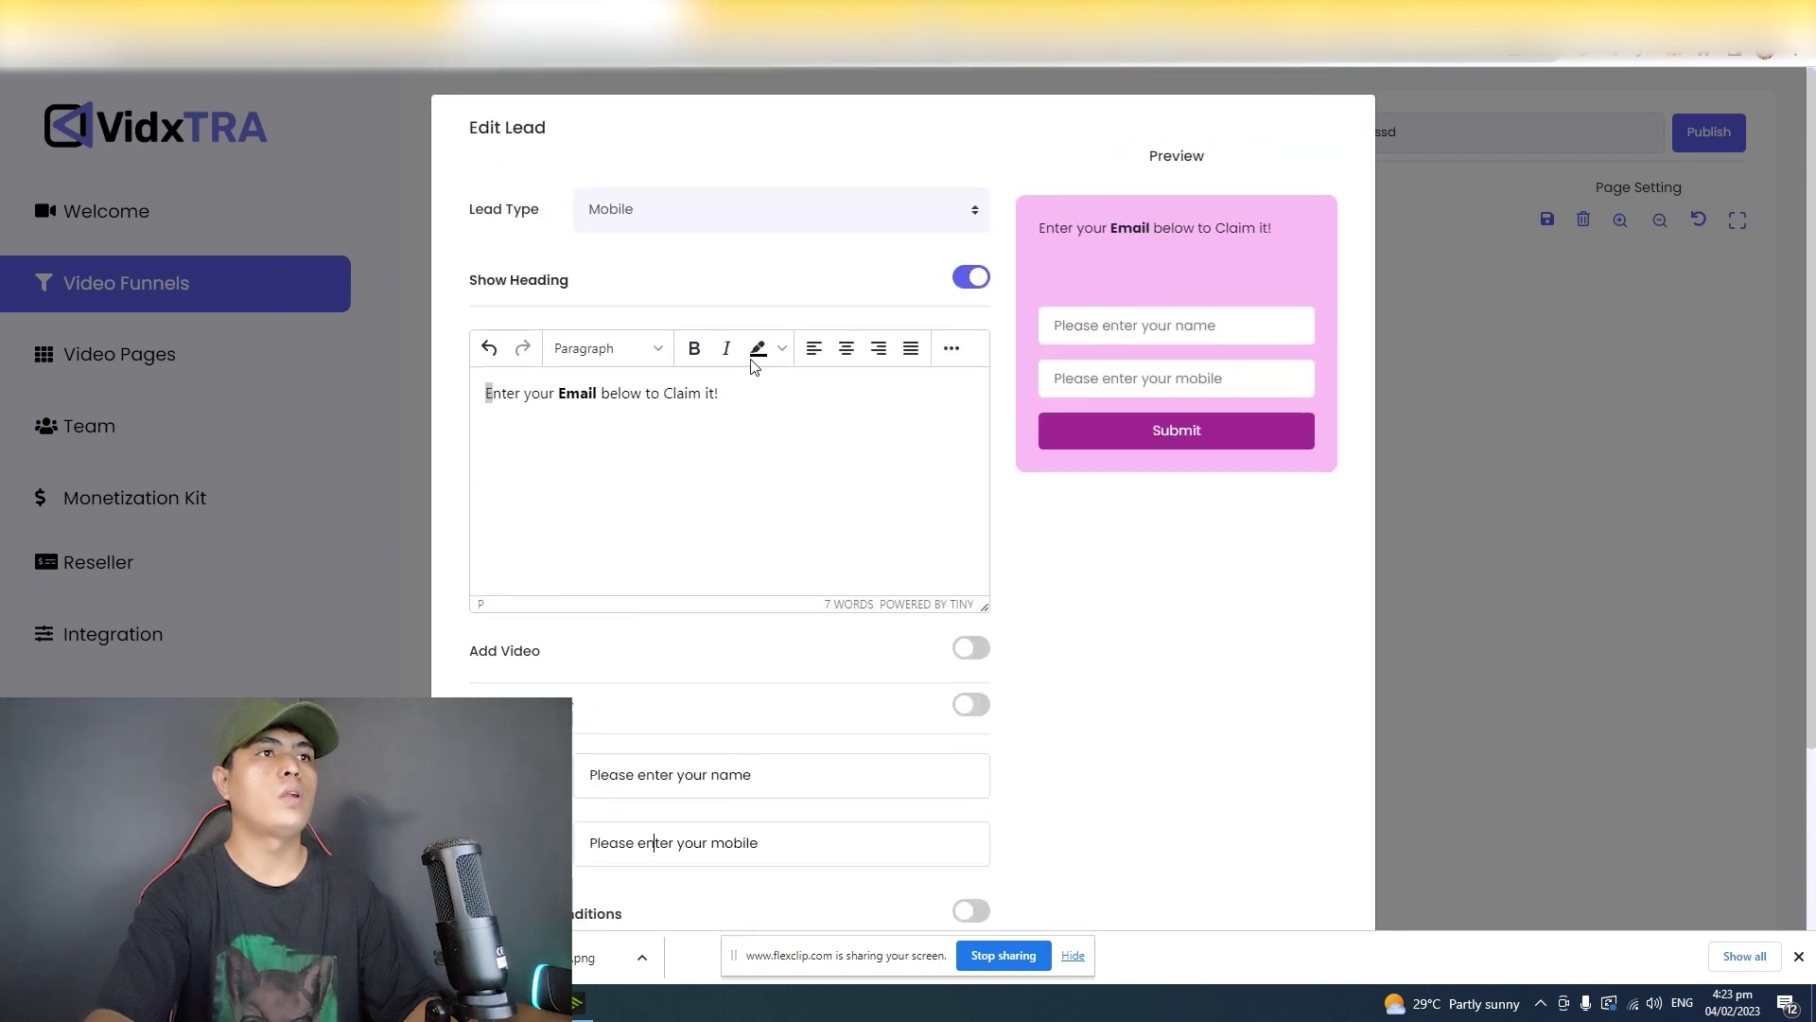
click(711, 223)
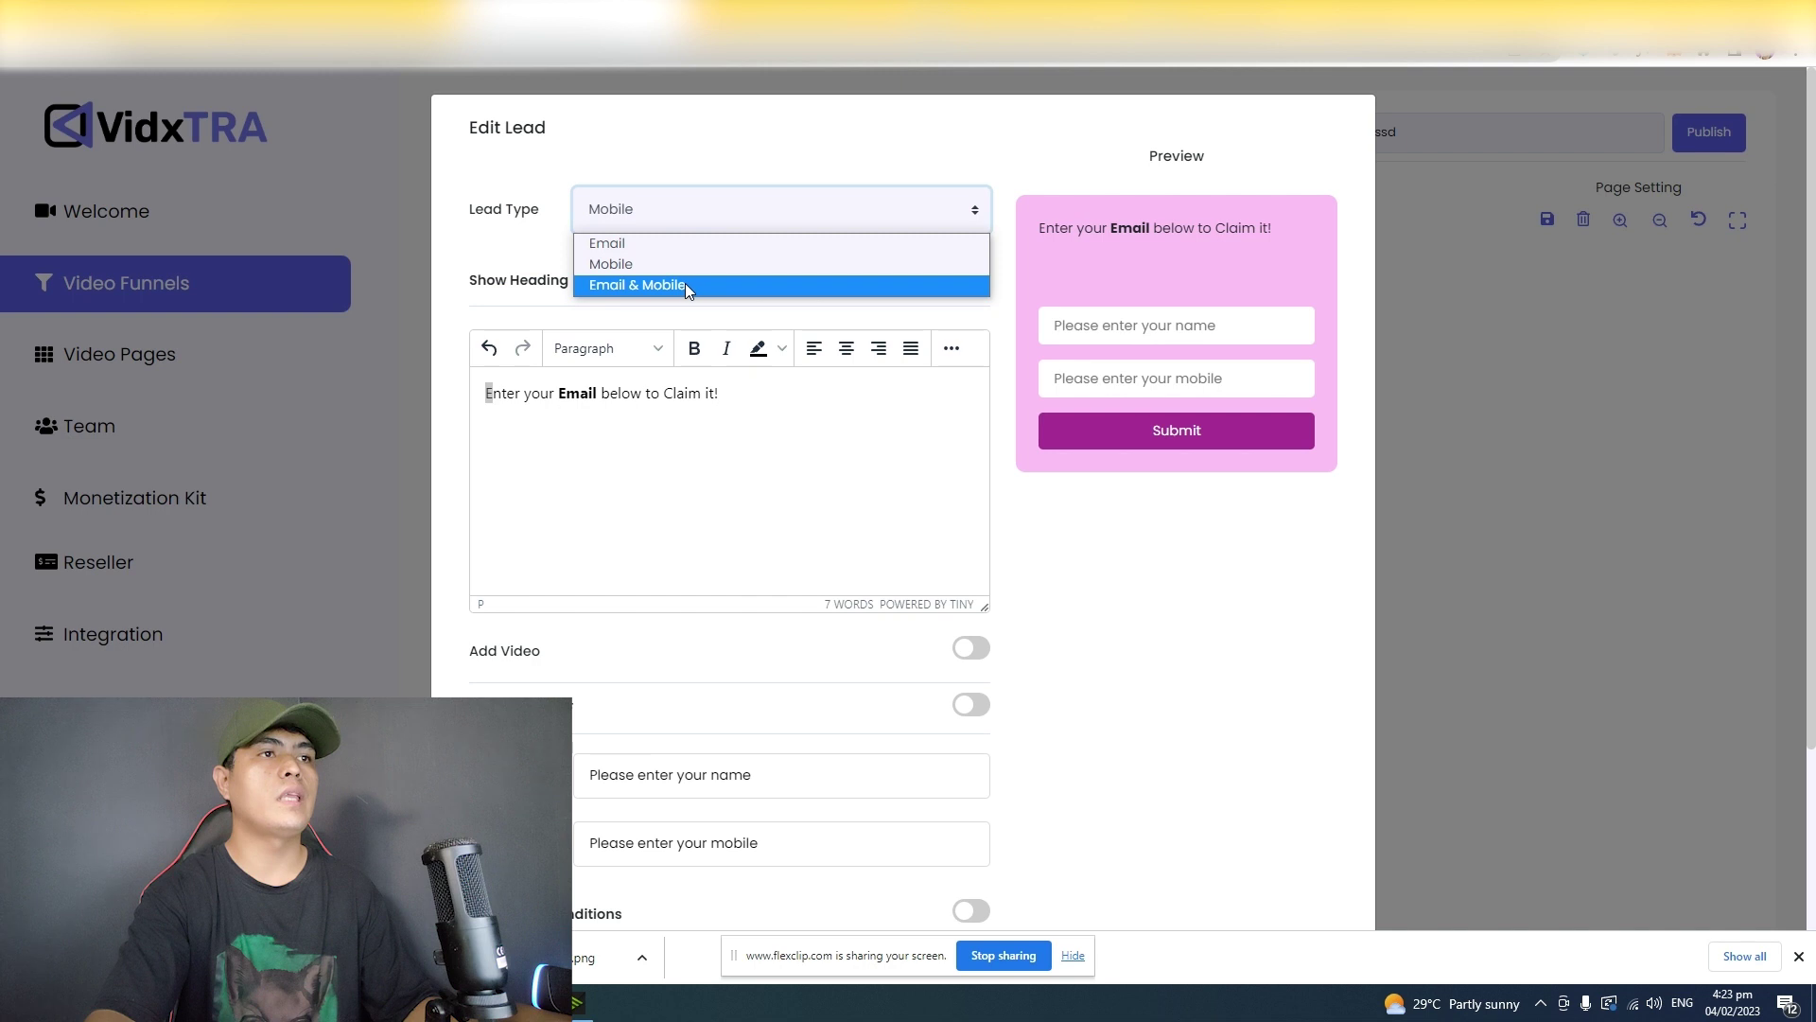
click(685, 282)
scroll(742, 614, down, 3)
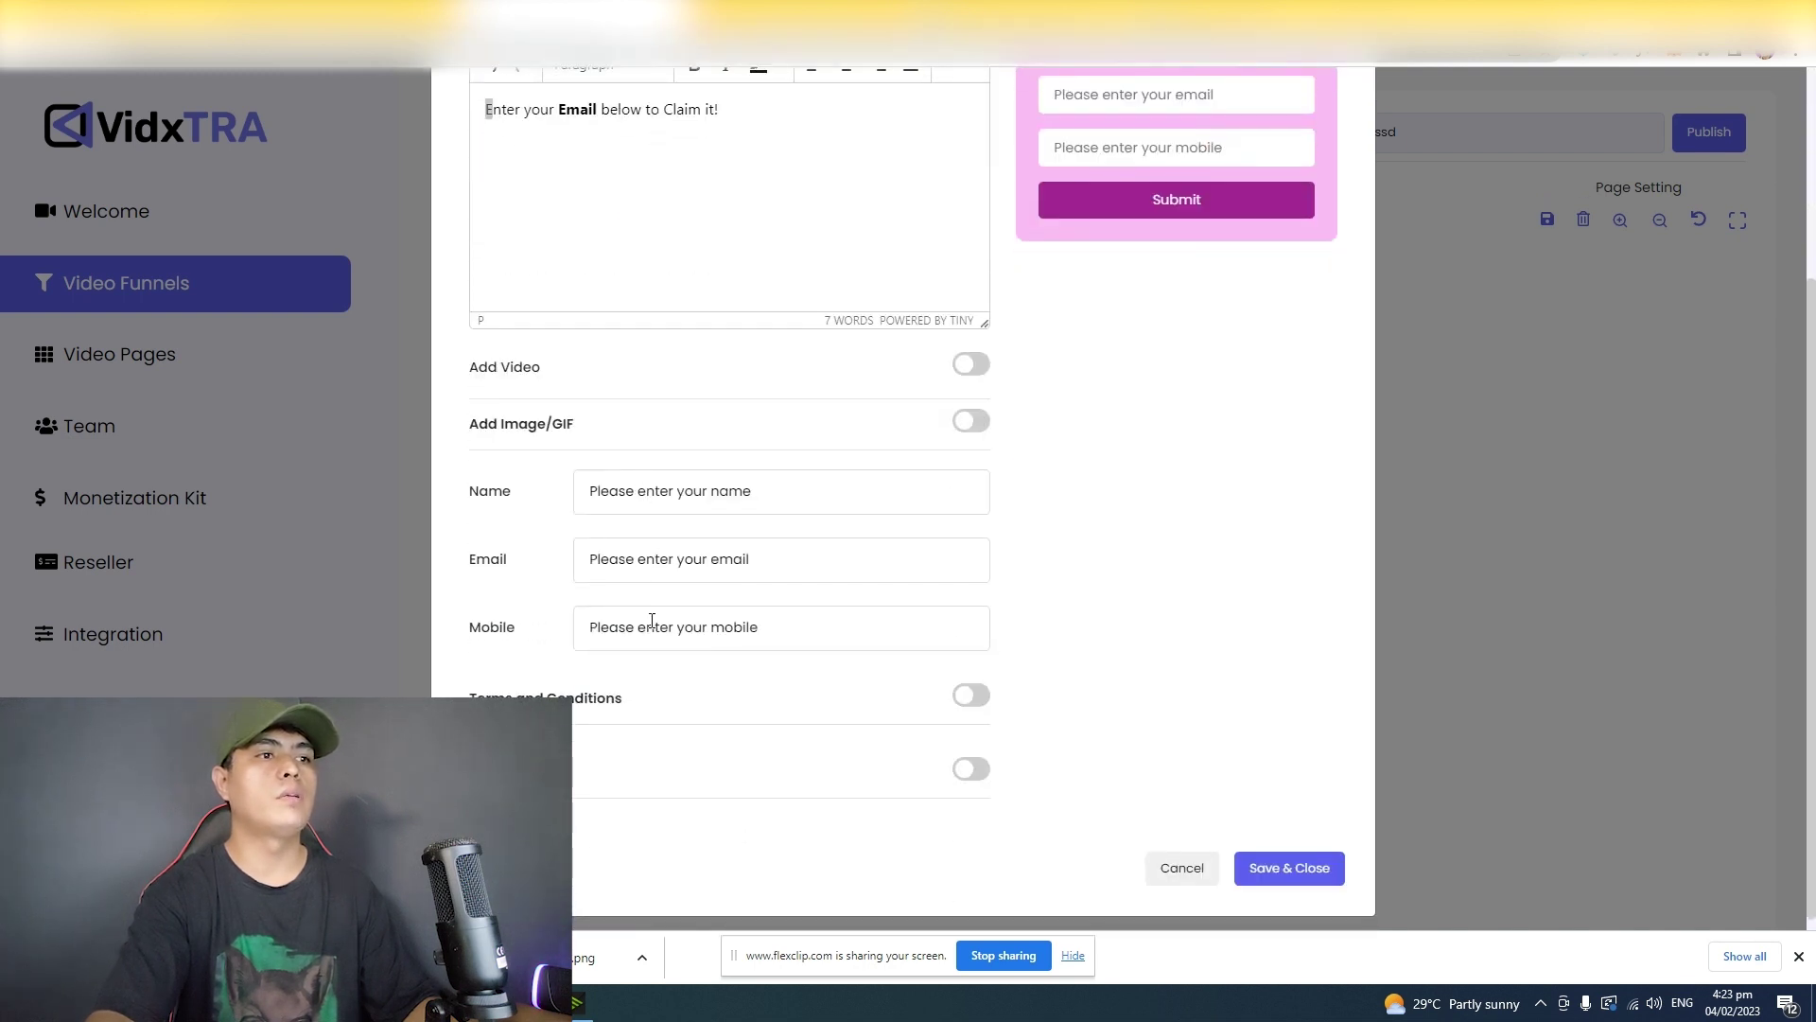
click(1263, 864)
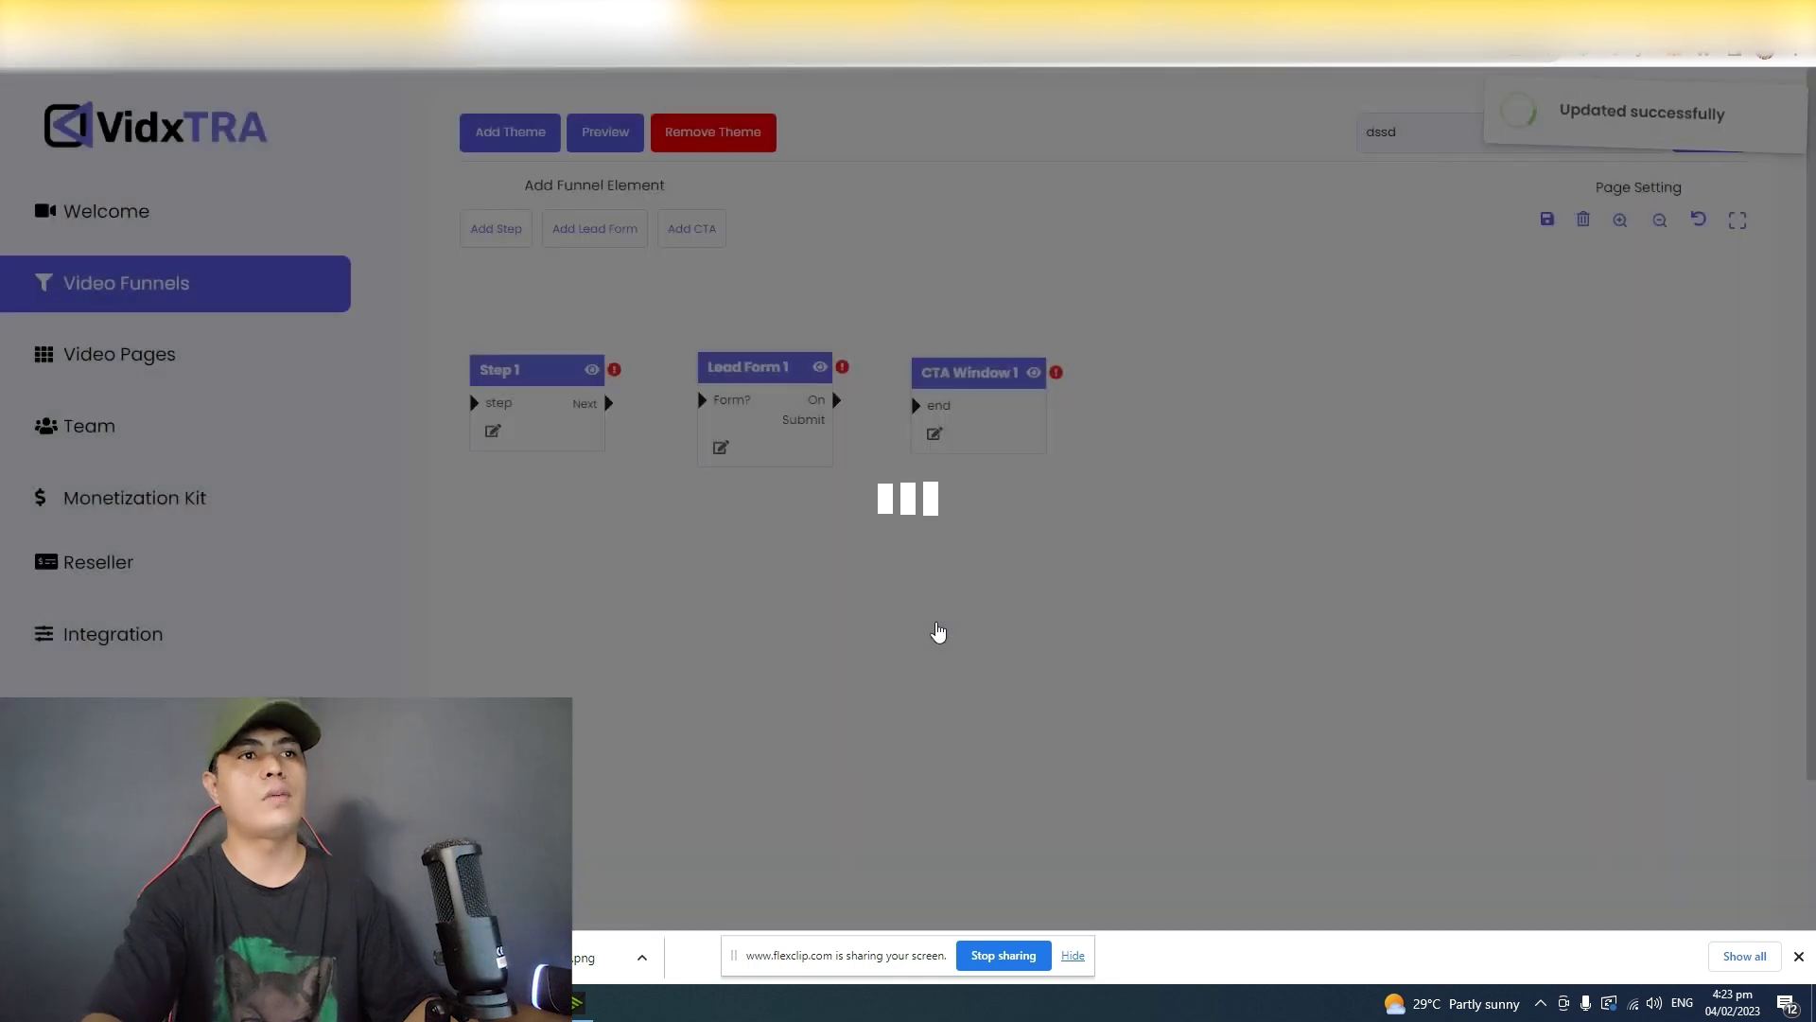